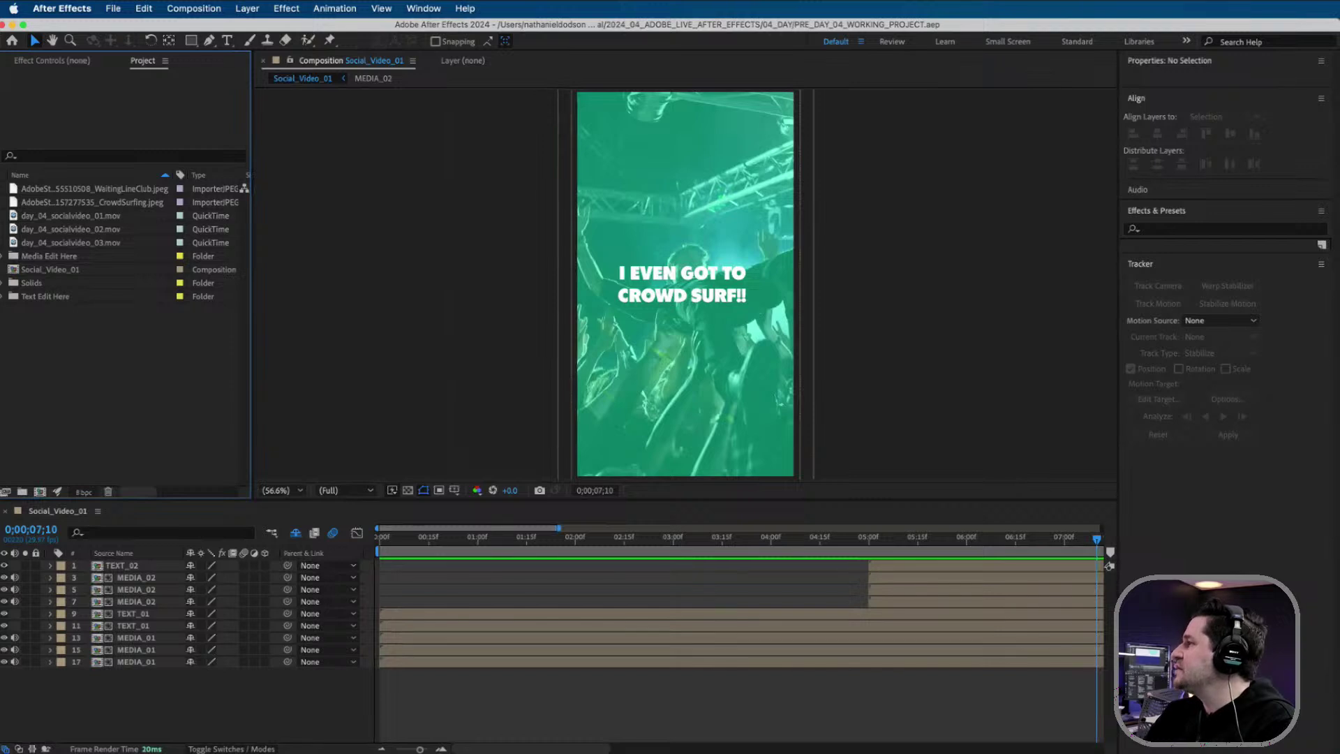
- Switch to Finder and examine the stock images, social video clips, .cube files and project files in the 04_DAY folder
{"action": "key", "text": "super+Tab"}
{"action": "left_click_drag", "start_coordinate": [838, 116], "coordinate": [678, 104]}
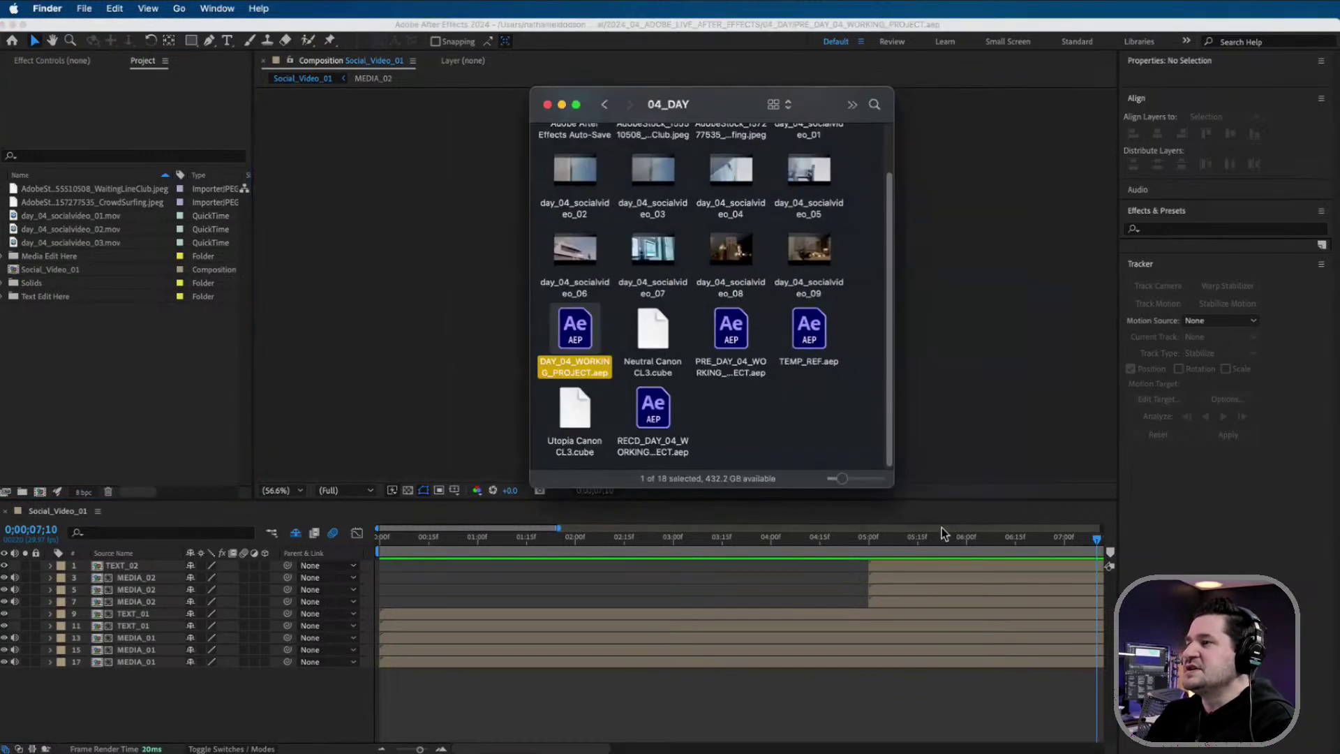
{"action": "left_click_drag", "start_coordinate": [893, 488], "coordinate": [978, 557]}
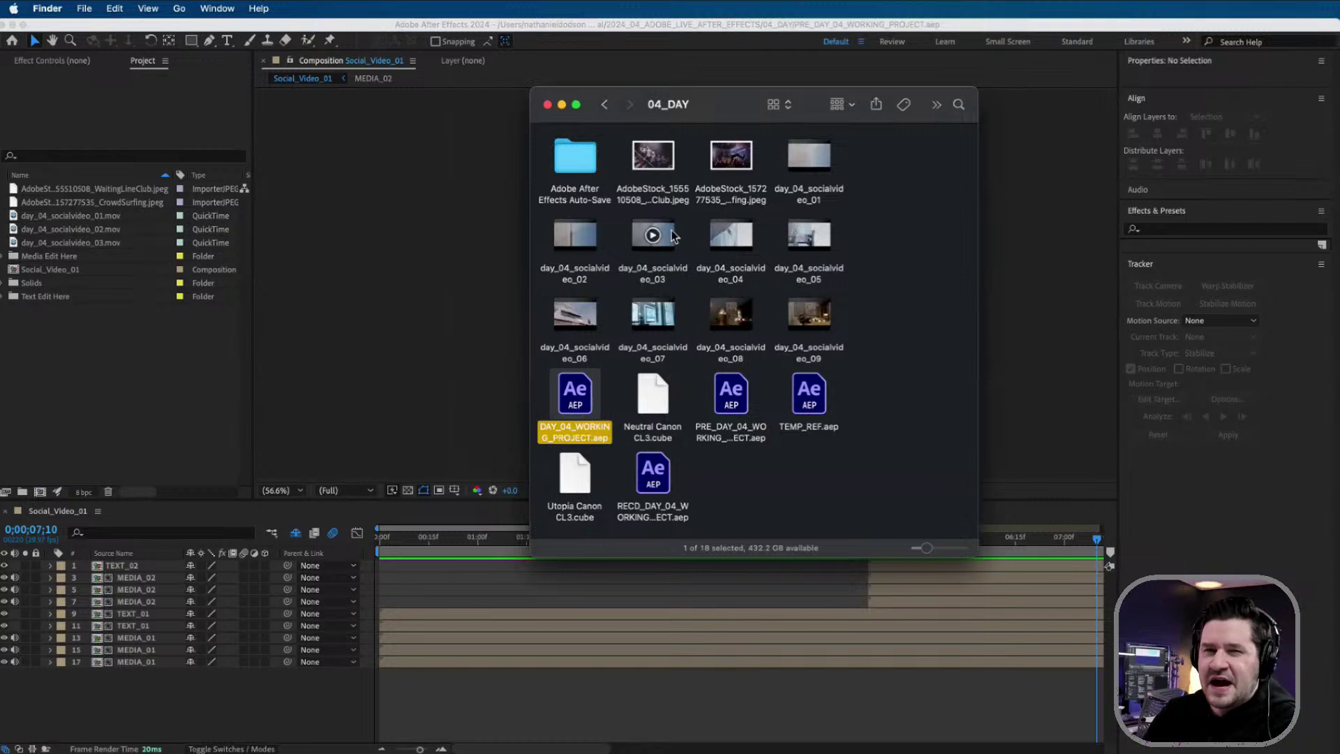
{"action": "left_click_drag", "start_coordinate": [615, 129], "coordinate": [767, 173]}
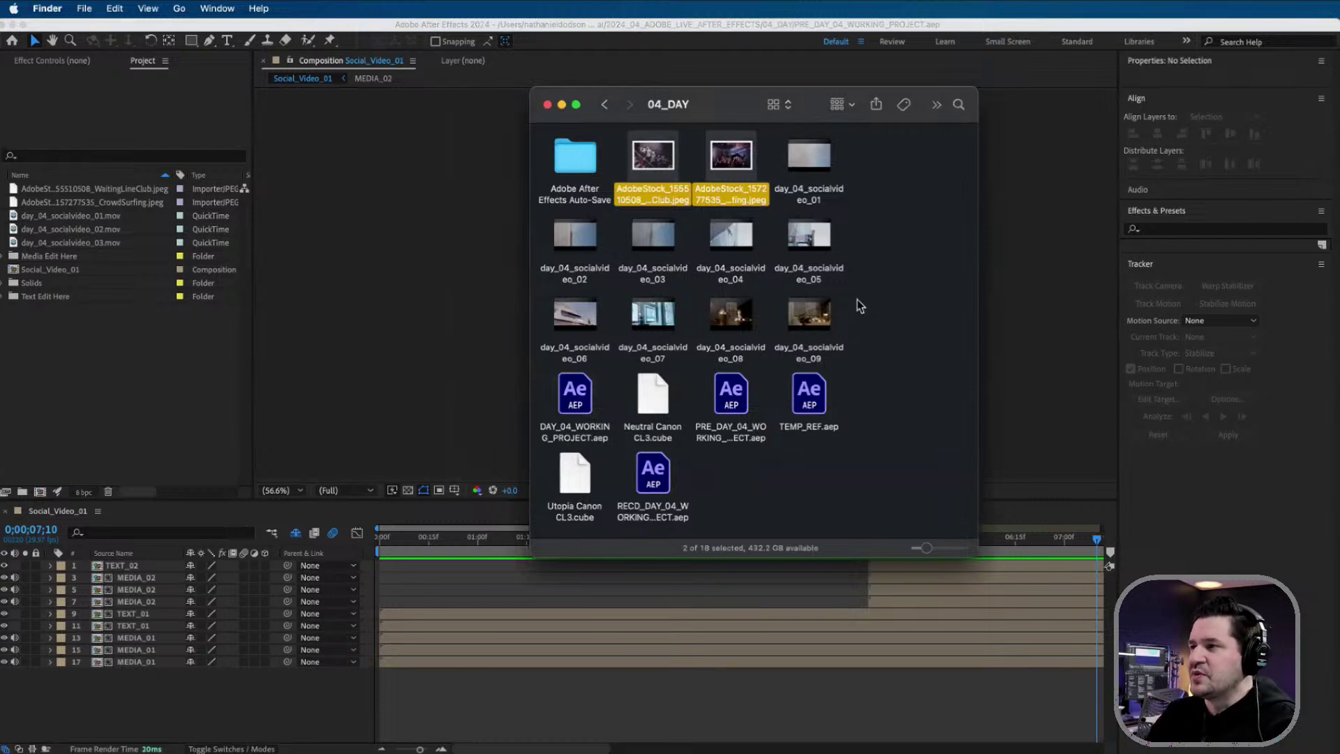
{"action": "left_click_drag", "start_coordinate": [881, 228], "coordinate": [586, 276]}
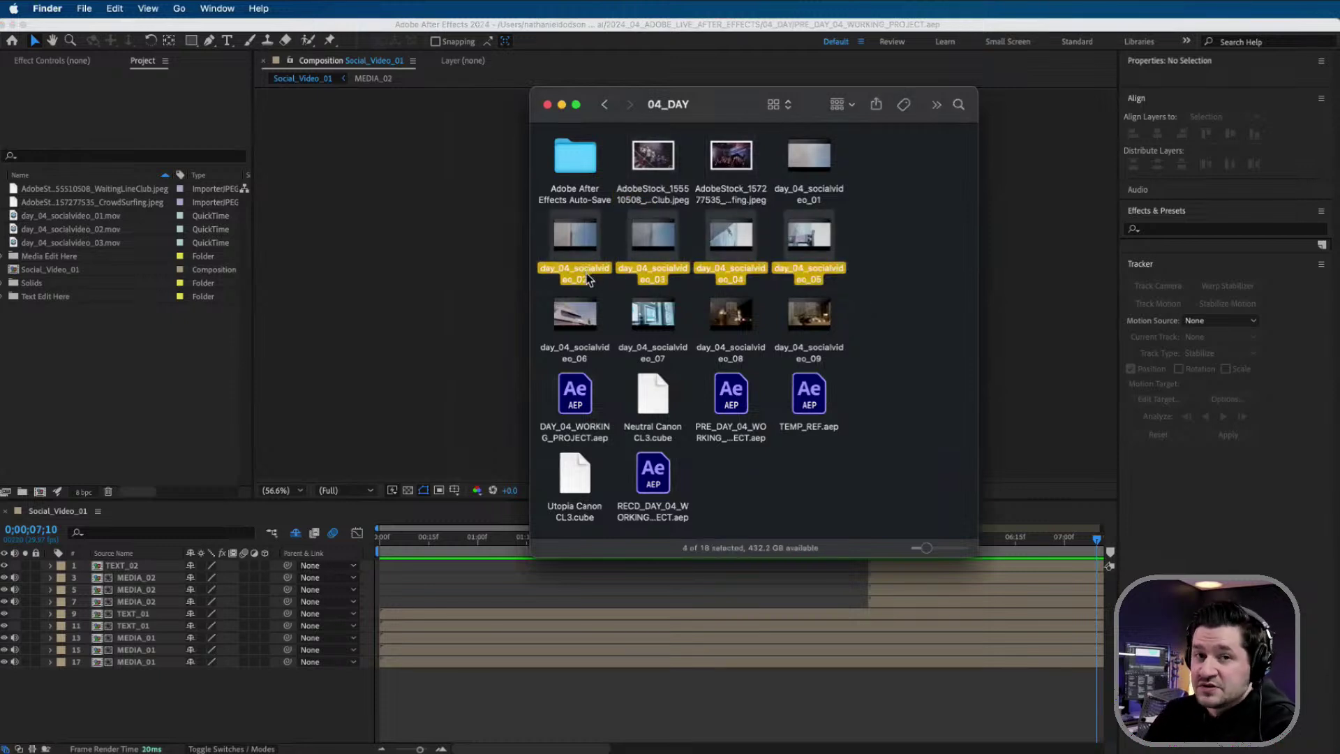
{"action": "left_click", "coordinate": [913, 346]}
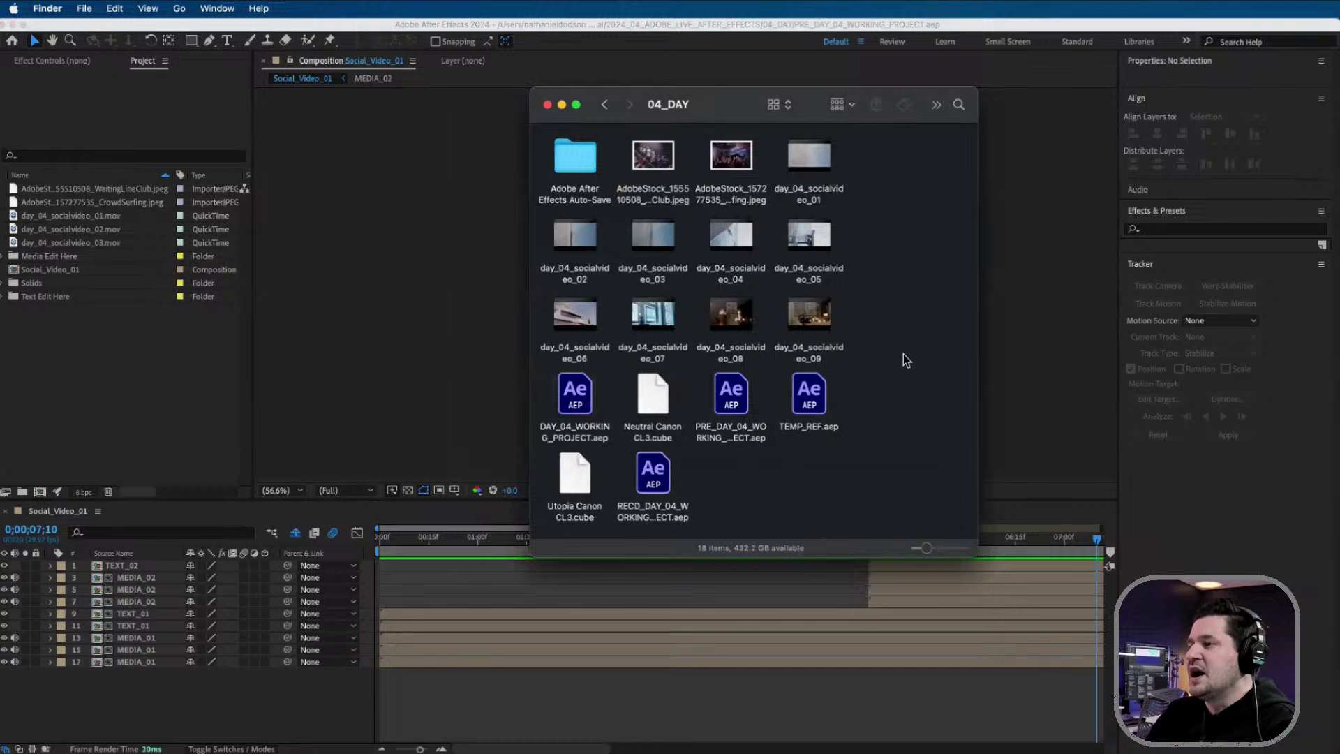
{"action": "left_click", "coordinate": [651, 409]}
{"action": "left_click", "coordinate": [570, 475]}
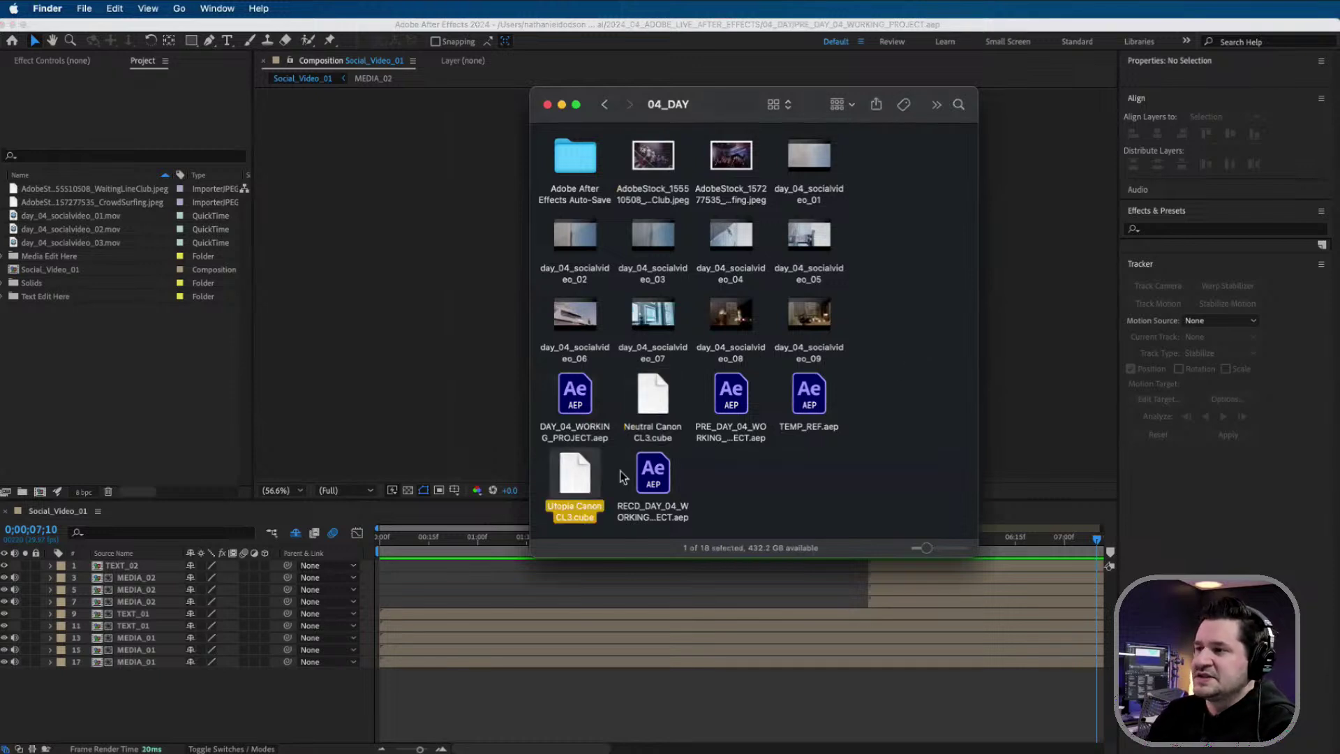
{"action": "left_click", "coordinate": [654, 405]}
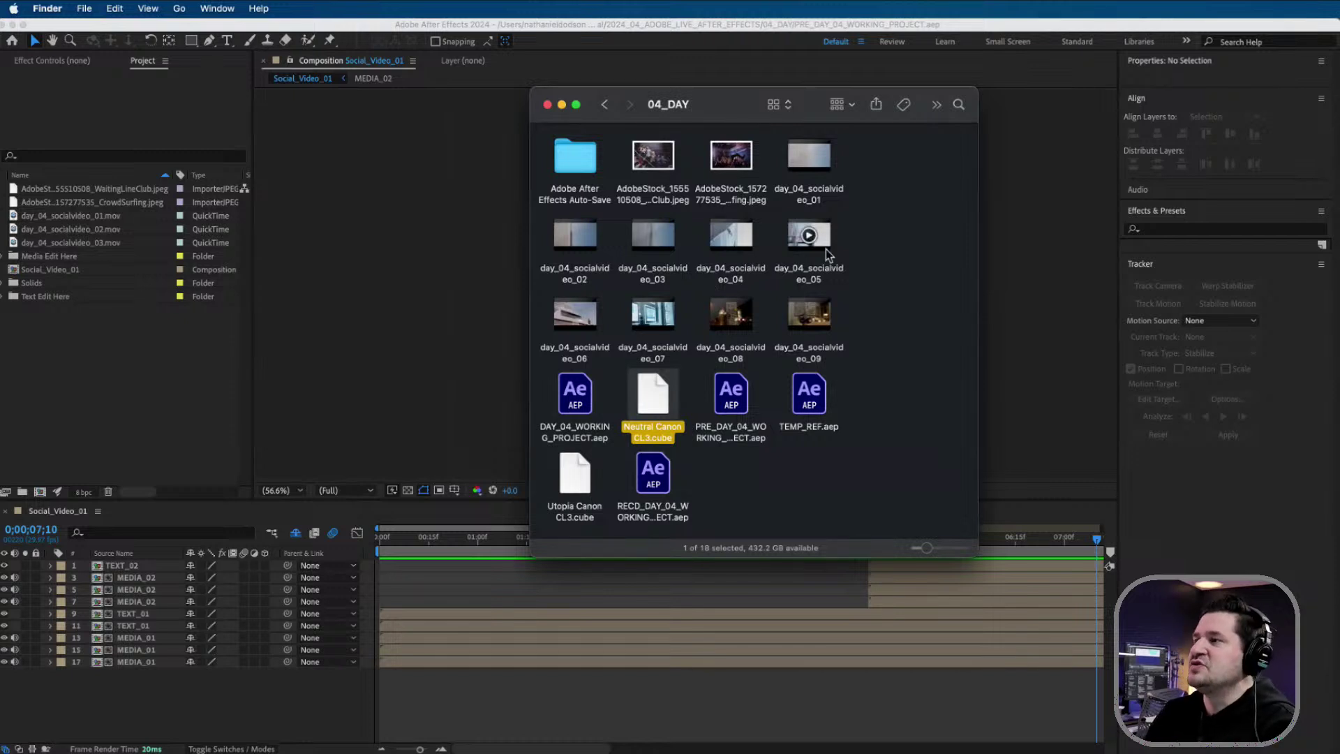
{"action": "left_click_drag", "start_coordinate": [907, 259], "coordinate": [547, 237]}
{"action": "left_click", "coordinate": [809, 493]}
{"action": "left_click", "coordinate": [648, 391]}
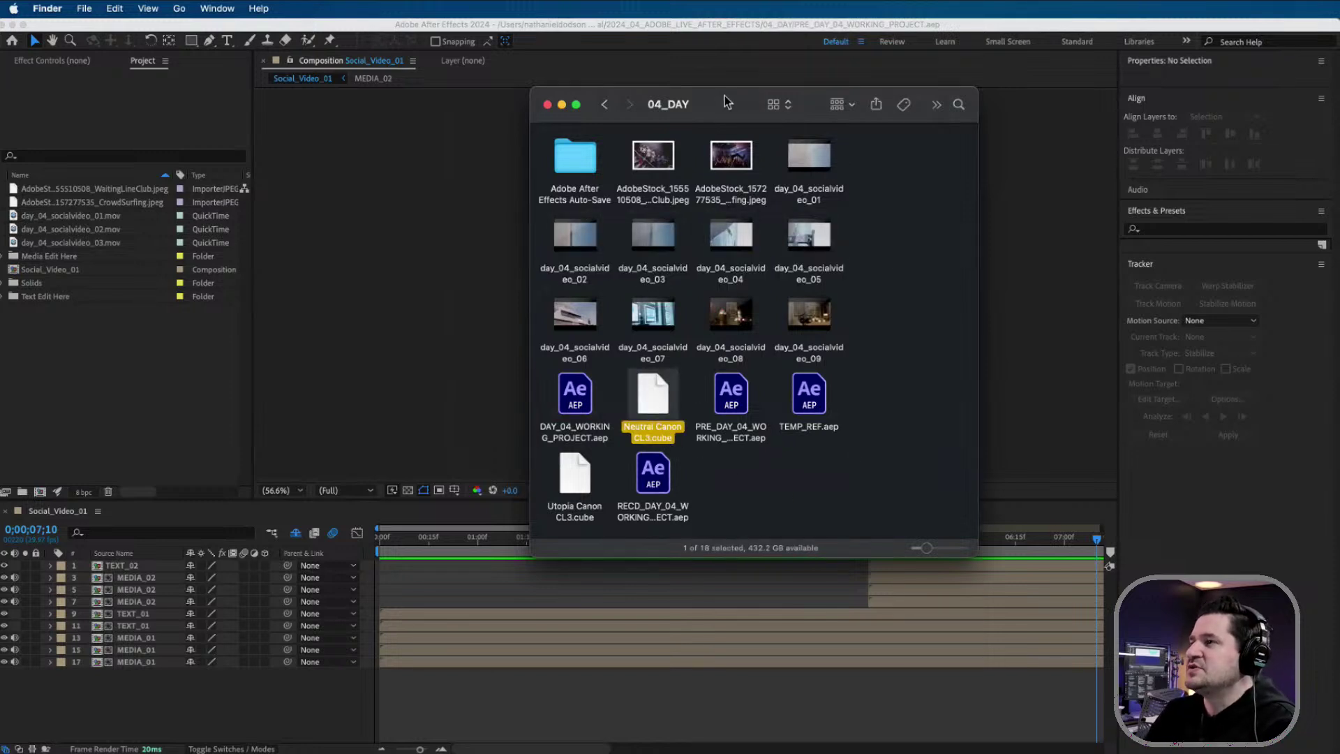
{"action": "left_click_drag", "start_coordinate": [725, 98], "coordinate": [709, 120]}
{"action": "left_click", "coordinate": [889, 305]}
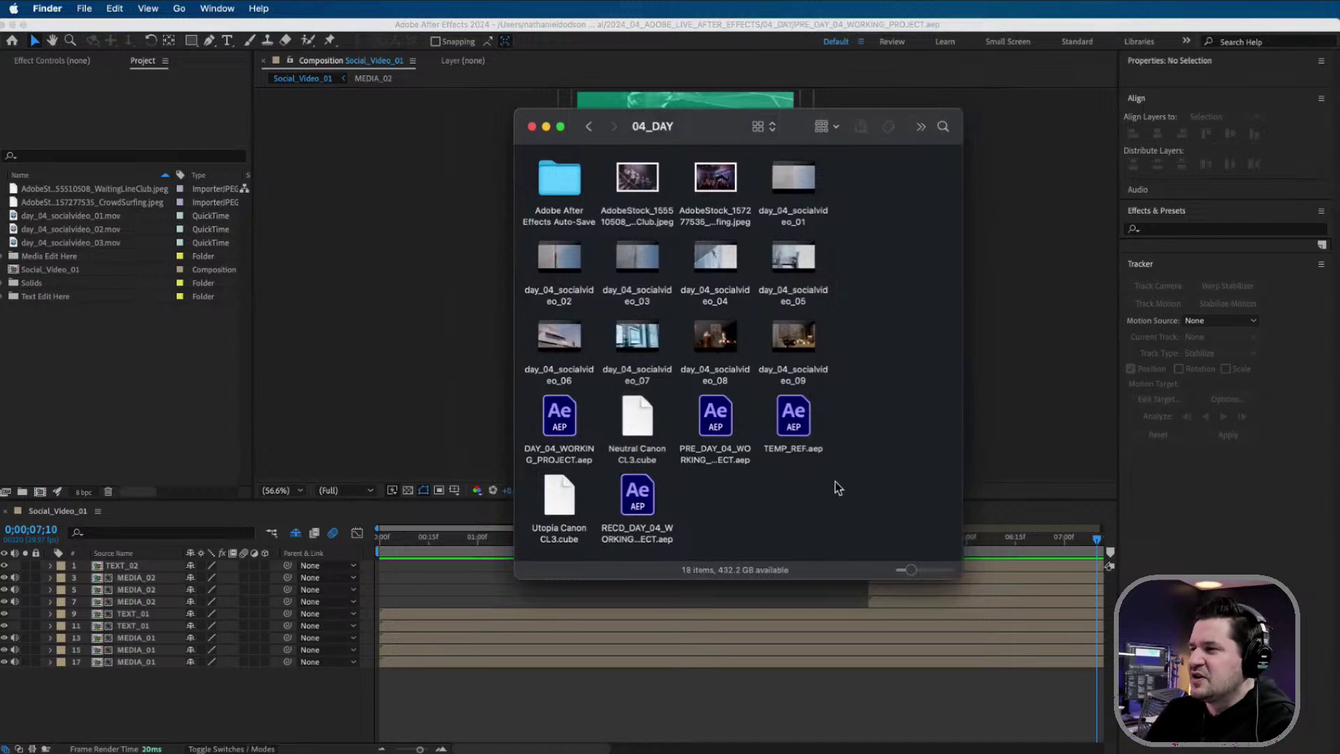
- Open the DAY_04_WORKING_PROJECT.aep file from the 04_DAY folder in After Effects
{"action": "left_click", "coordinate": [563, 421]}
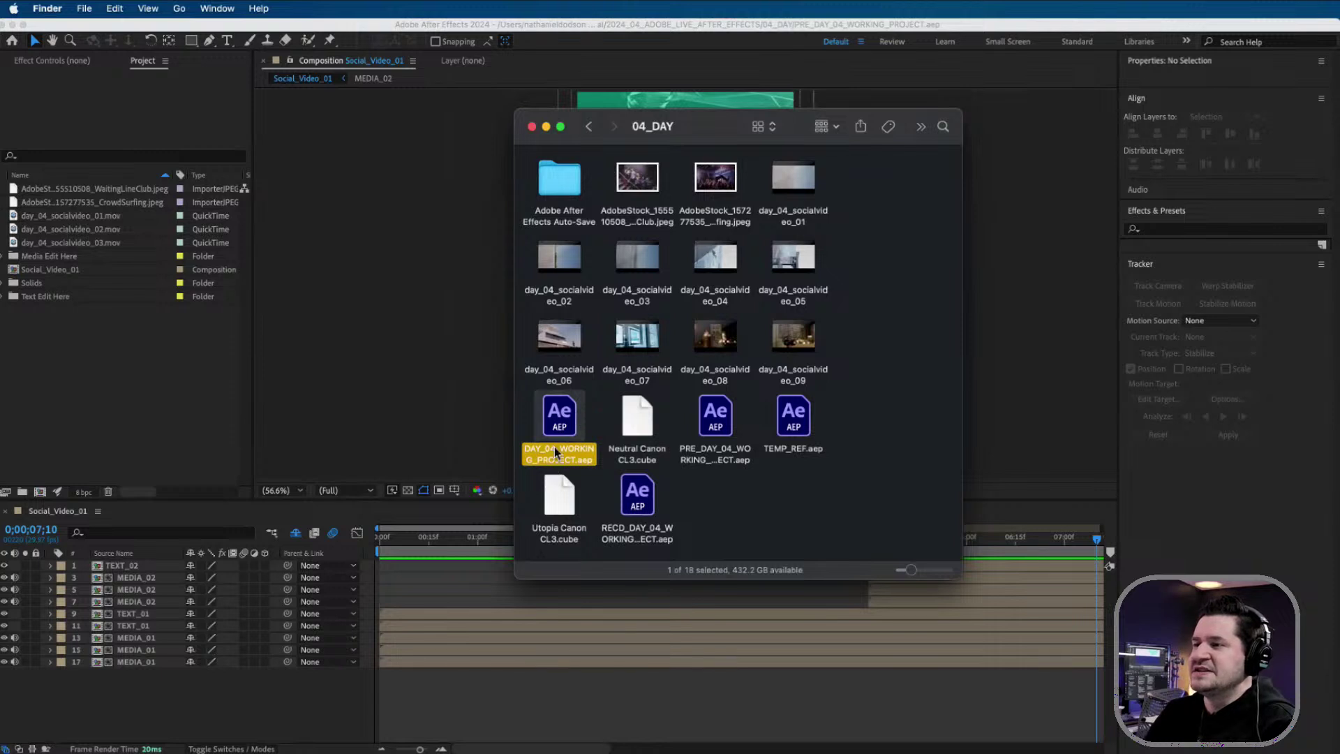
{"action": "left_click_drag", "start_coordinate": [852, 416], "coordinate": [621, 530]}
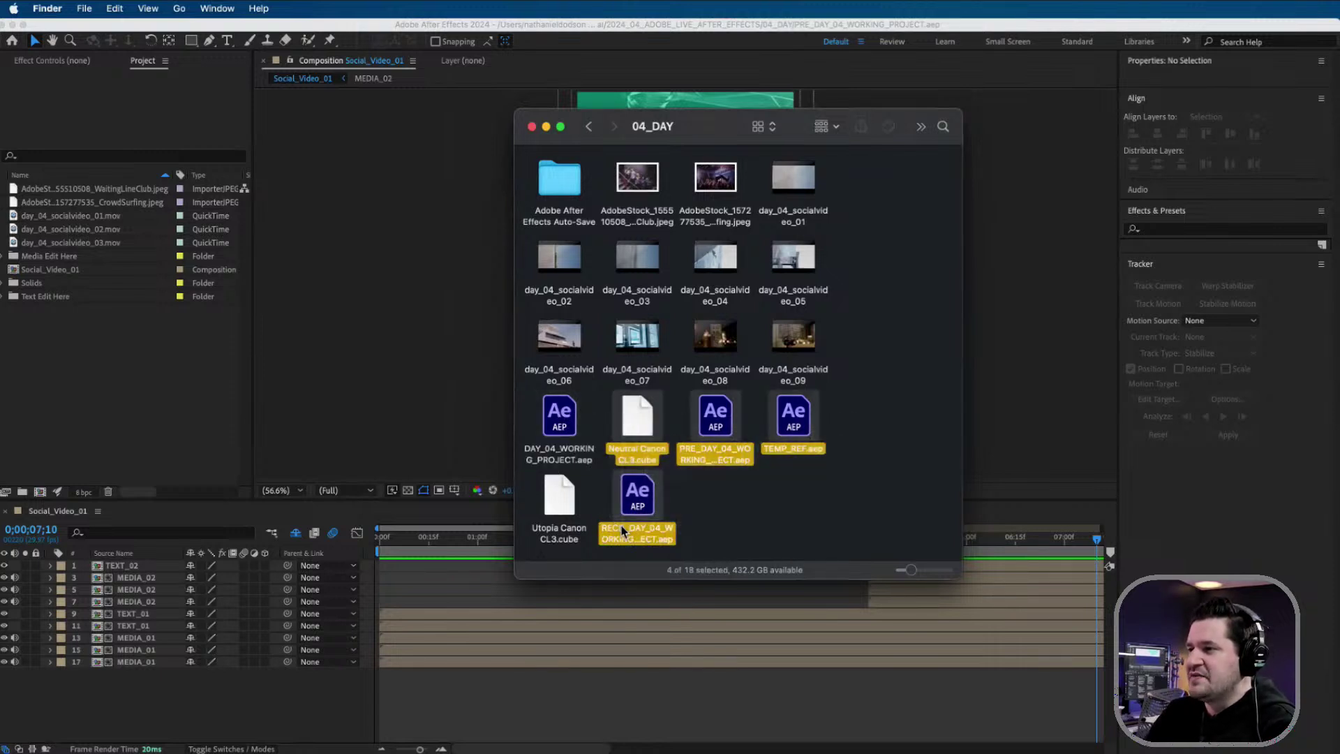
{"action": "left_click", "coordinate": [569, 424]}
{"action": "double_click", "coordinate": [556, 417]}
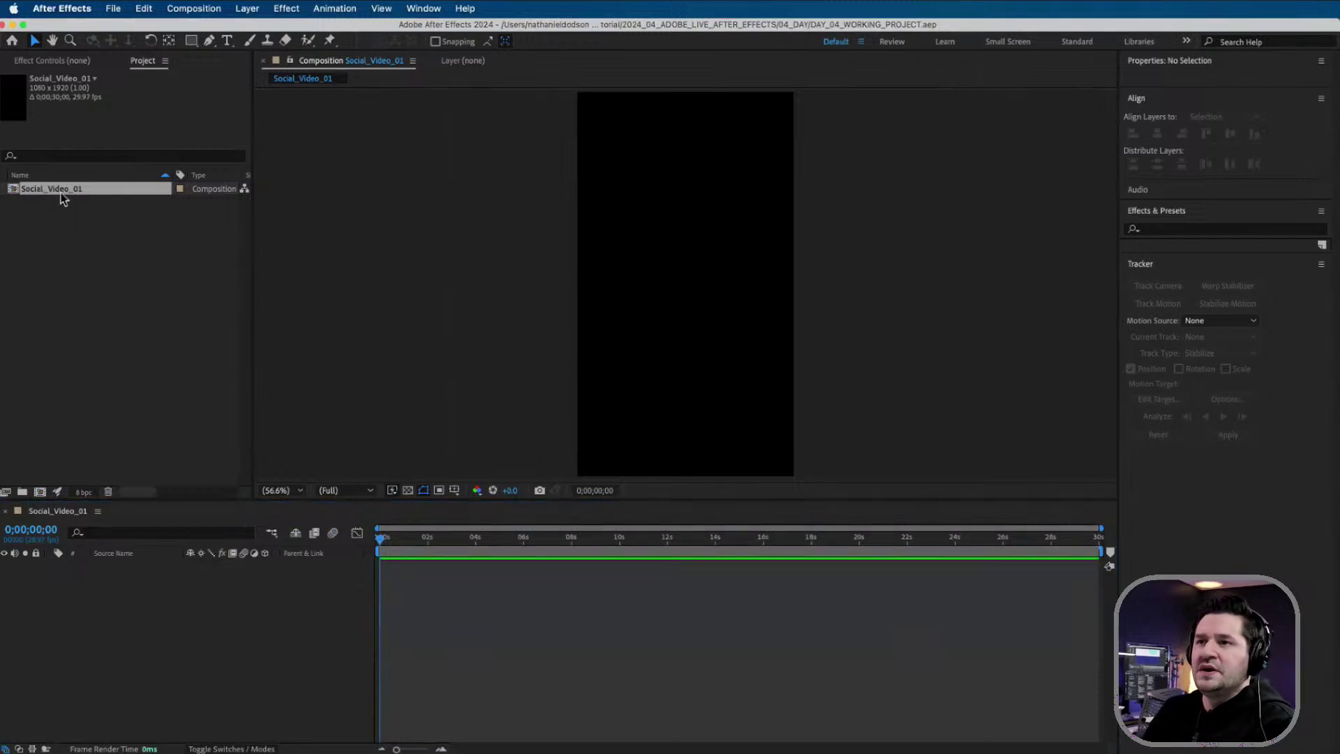
- Rename the Social_Video_01 composition to RENDER_SCENE in its composition settings
{"action": "left_click", "coordinate": [216, 8]}
{"action": "left_click", "coordinate": [205, 57]}
{"action": "left_click_drag", "start_coordinate": [523, 159], "coordinate": [520, 248]}
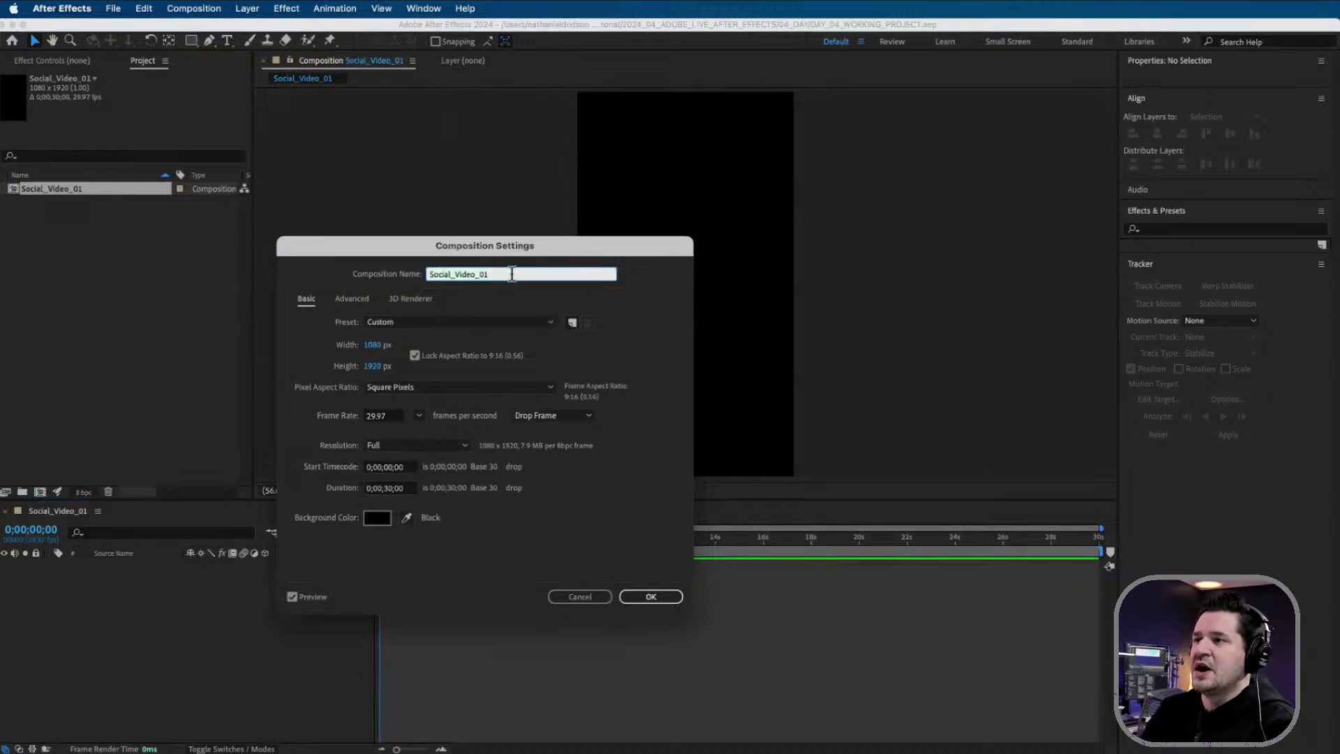
{"action": "type", "text": "RENDER_"}
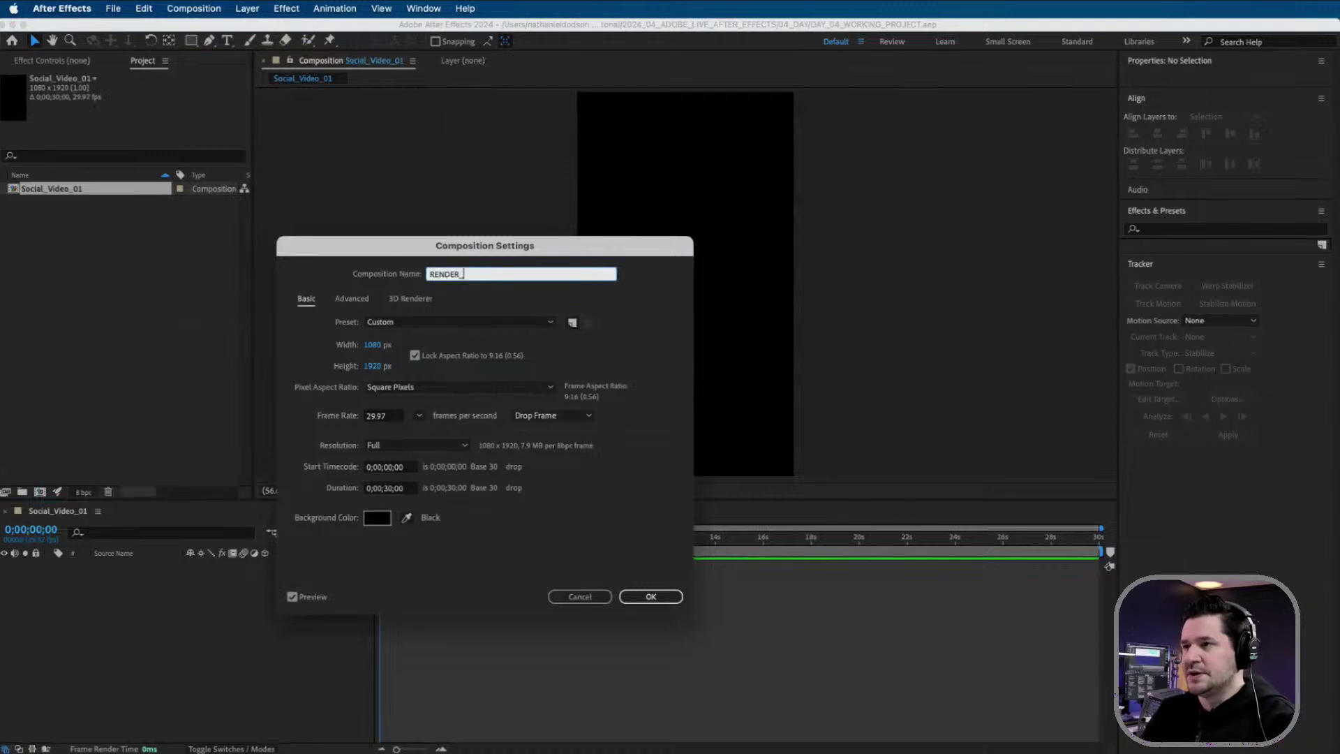
{"action": "type", "text": "SCENE"}
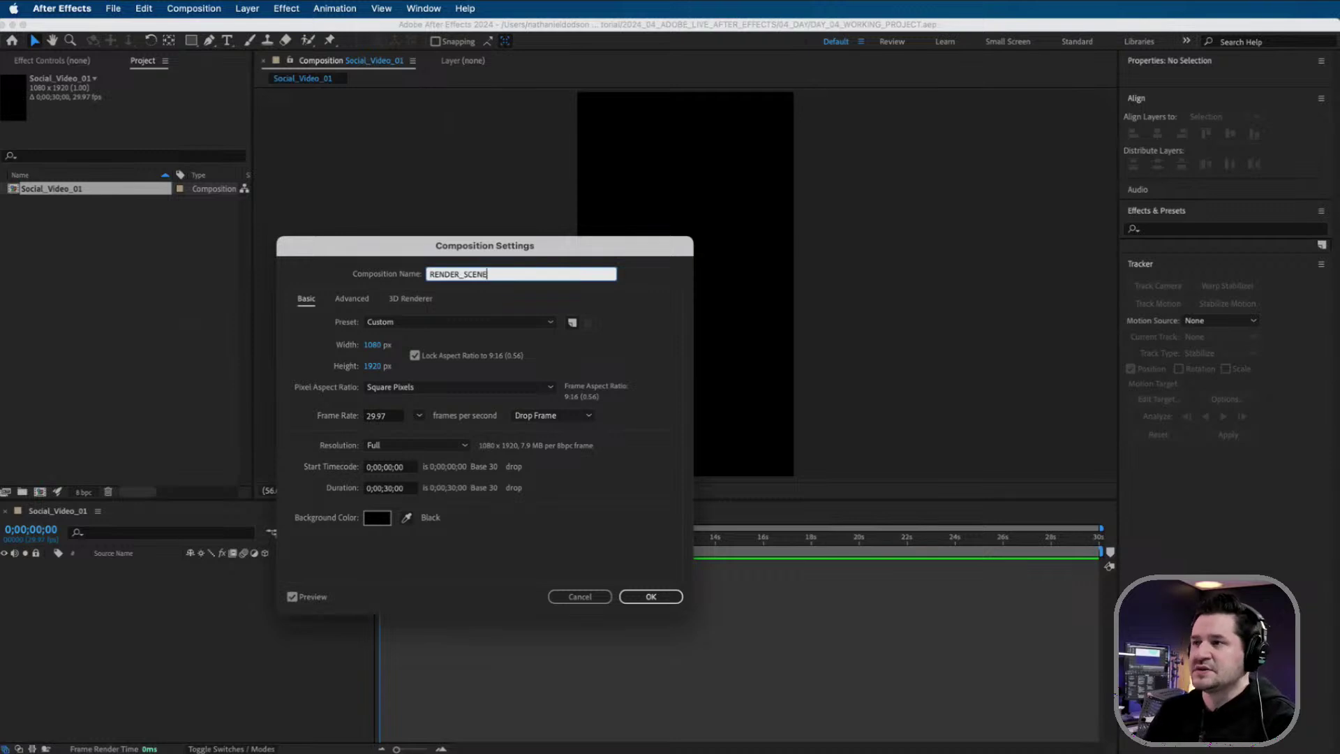
{"action": "key", "text": "Return"}
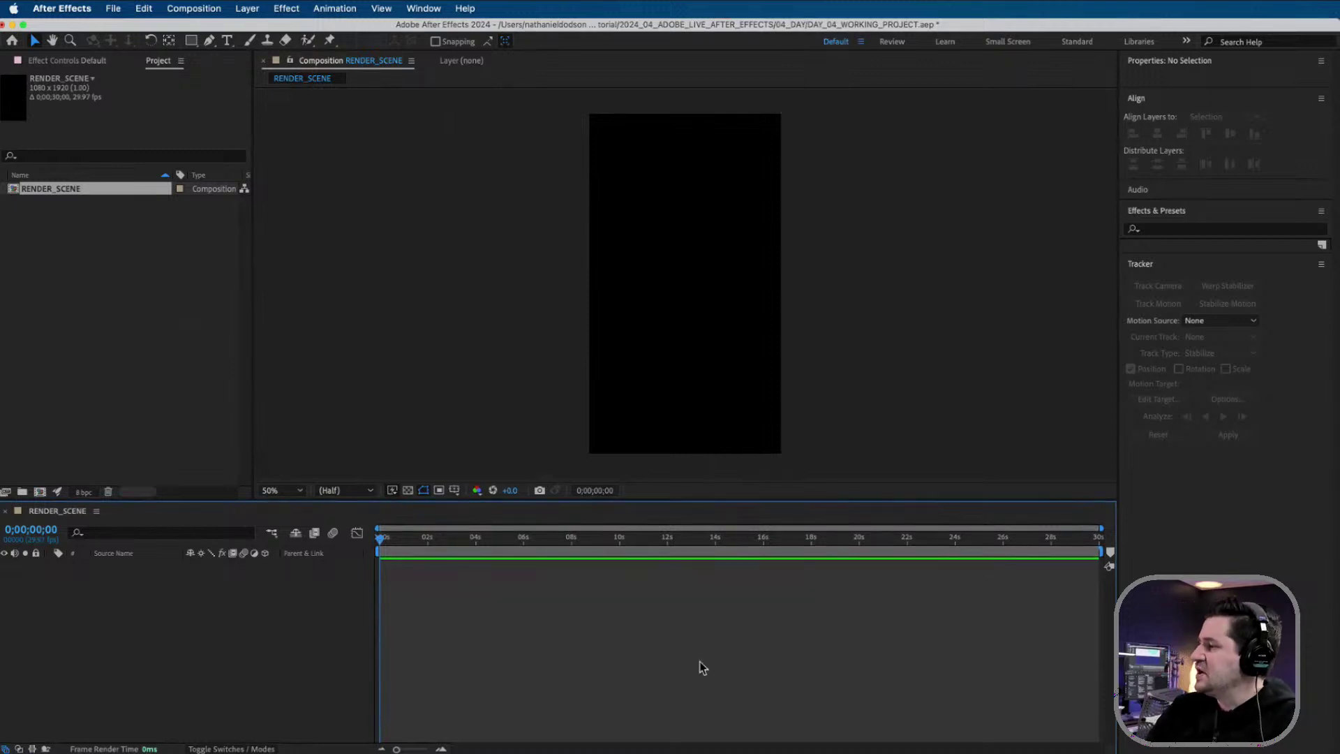
- Import the WaitingLineClub and CrowdSurfing AdobeStock JPEGs from the 04_DAY folder in Finder into the After Effects project
{"action": "left_click", "coordinate": [159, 292]}
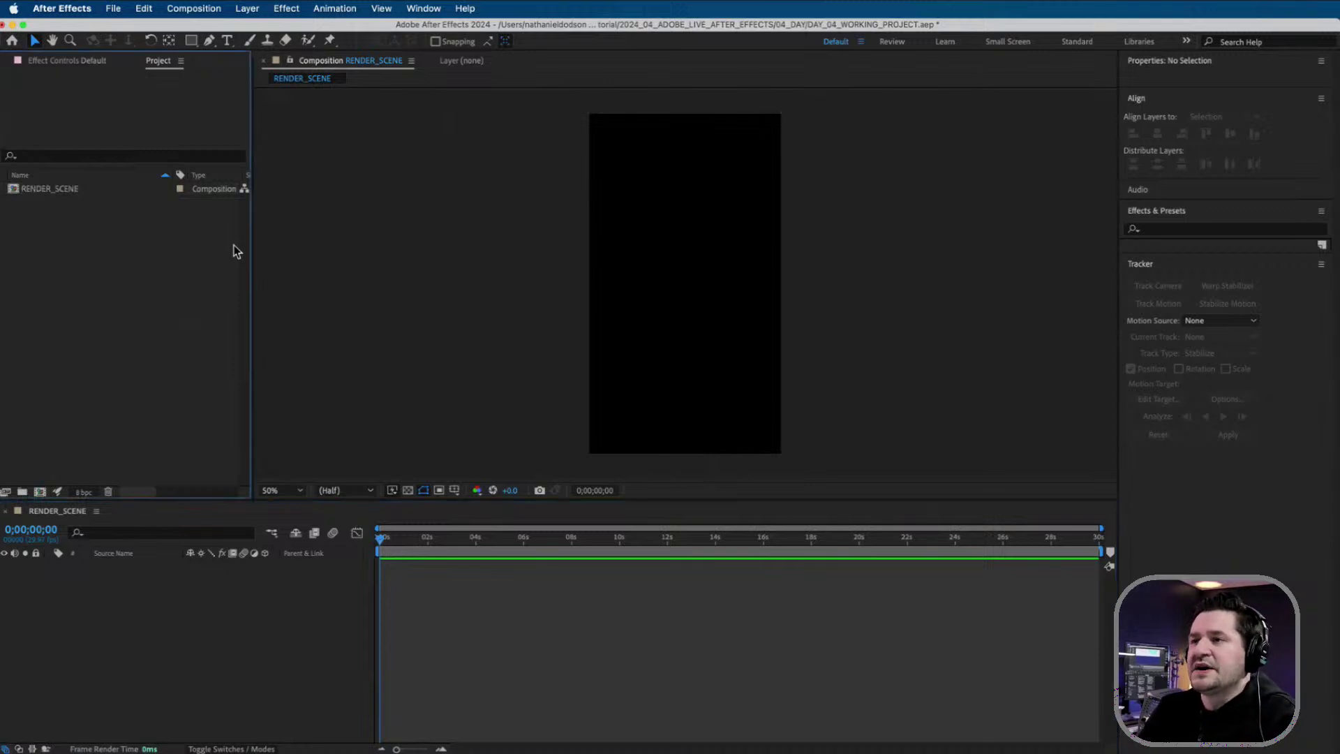
{"action": "left_click", "coordinate": [180, 666]}
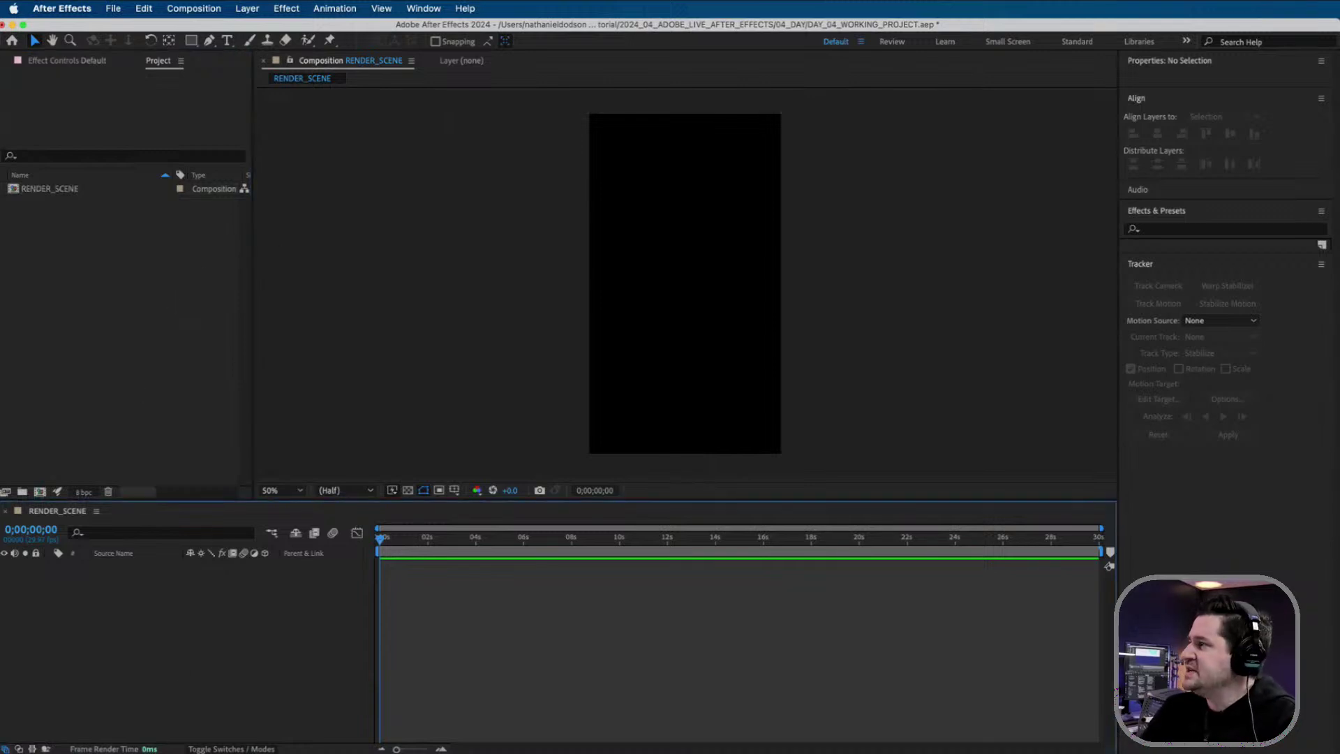
{"action": "key", "text": "super+Tab"}
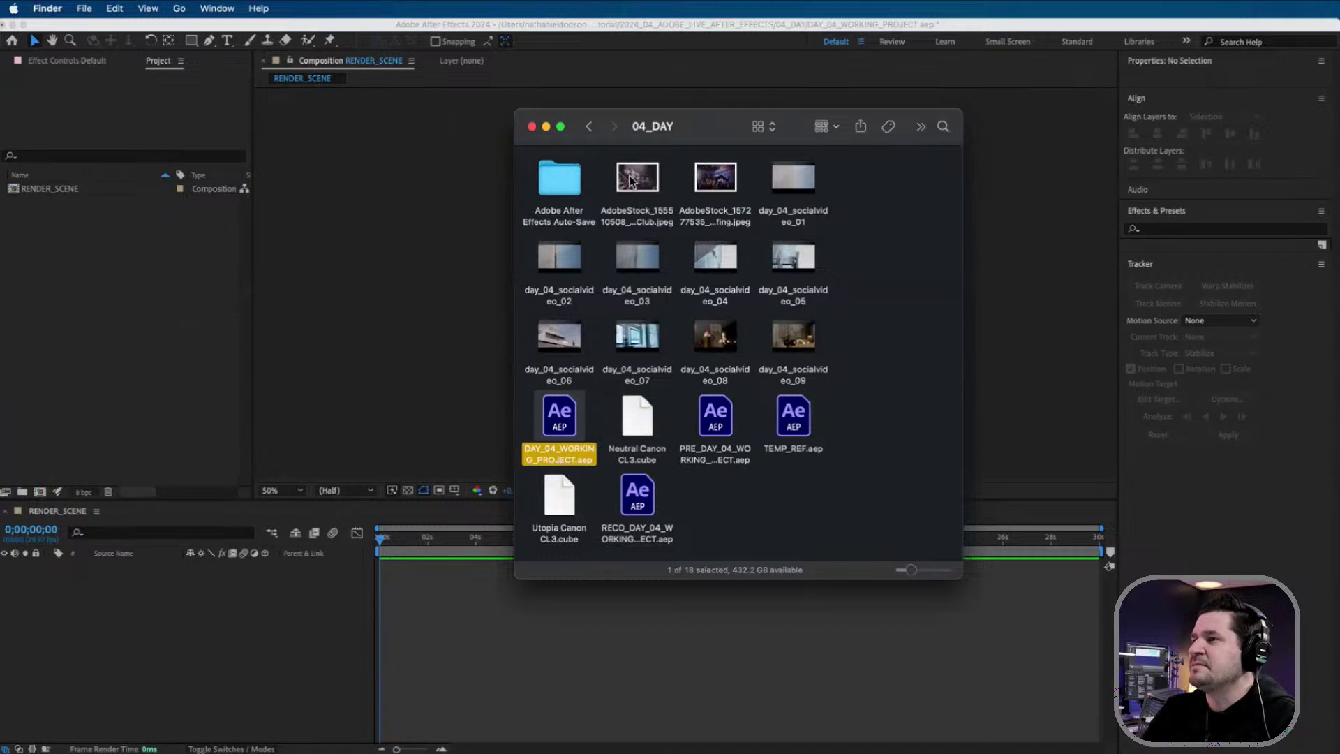
{"action": "left_click_drag", "start_coordinate": [598, 173], "coordinate": [187, 257]}
{"action": "key", "text": "super+Tab"}
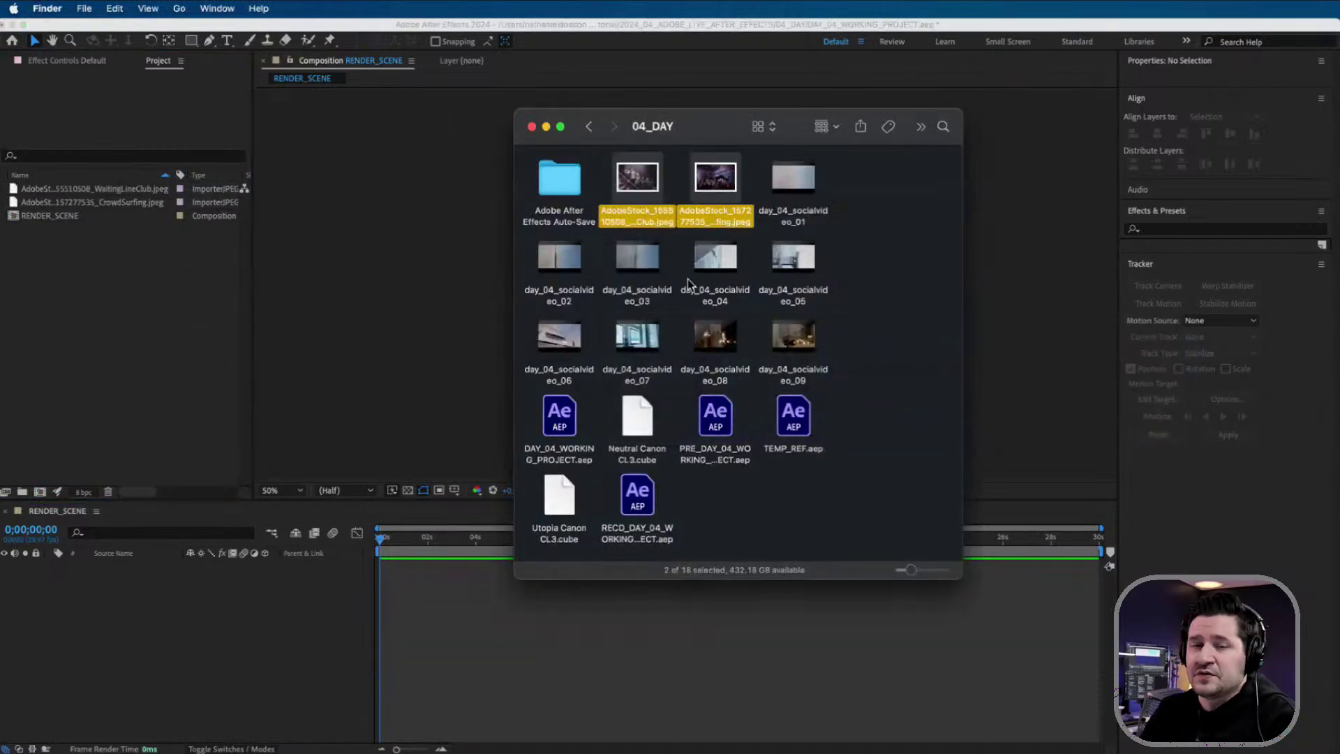
{"action": "left_click", "coordinate": [927, 283]}
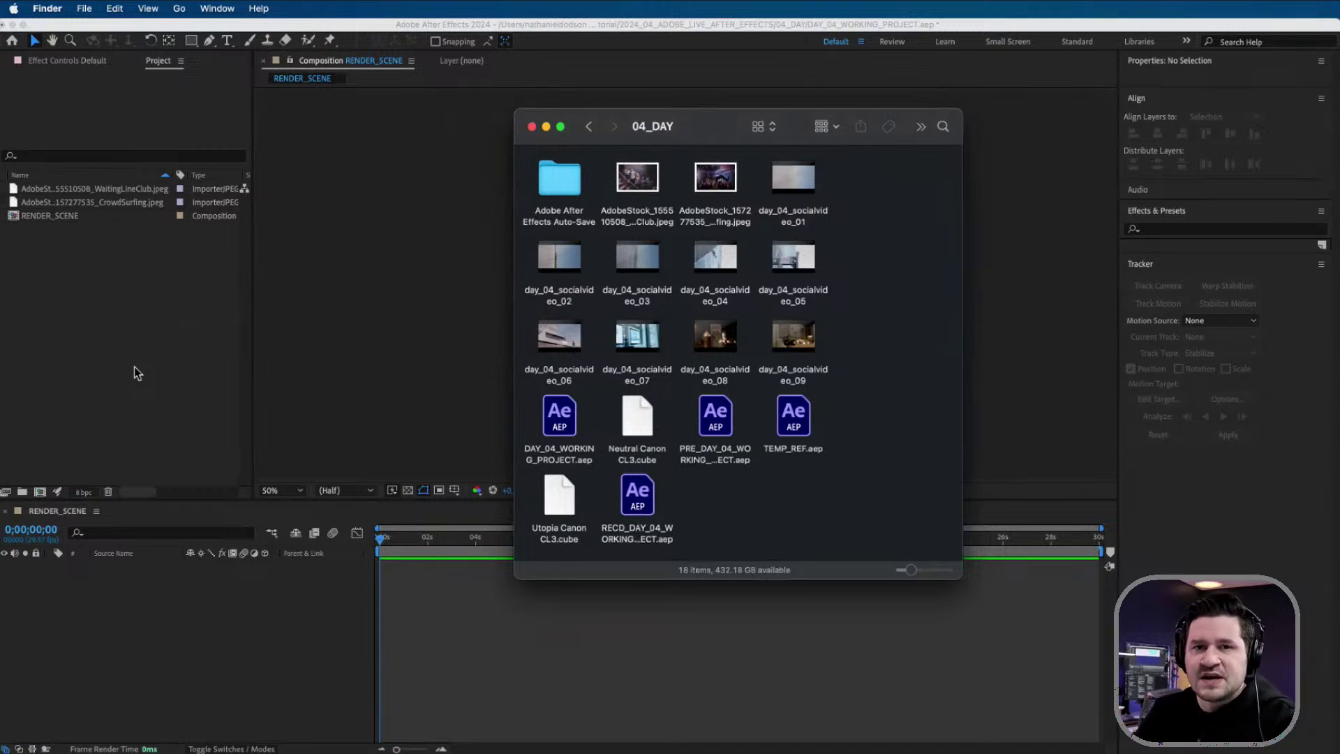
{"action": "left_click", "coordinate": [102, 306]}
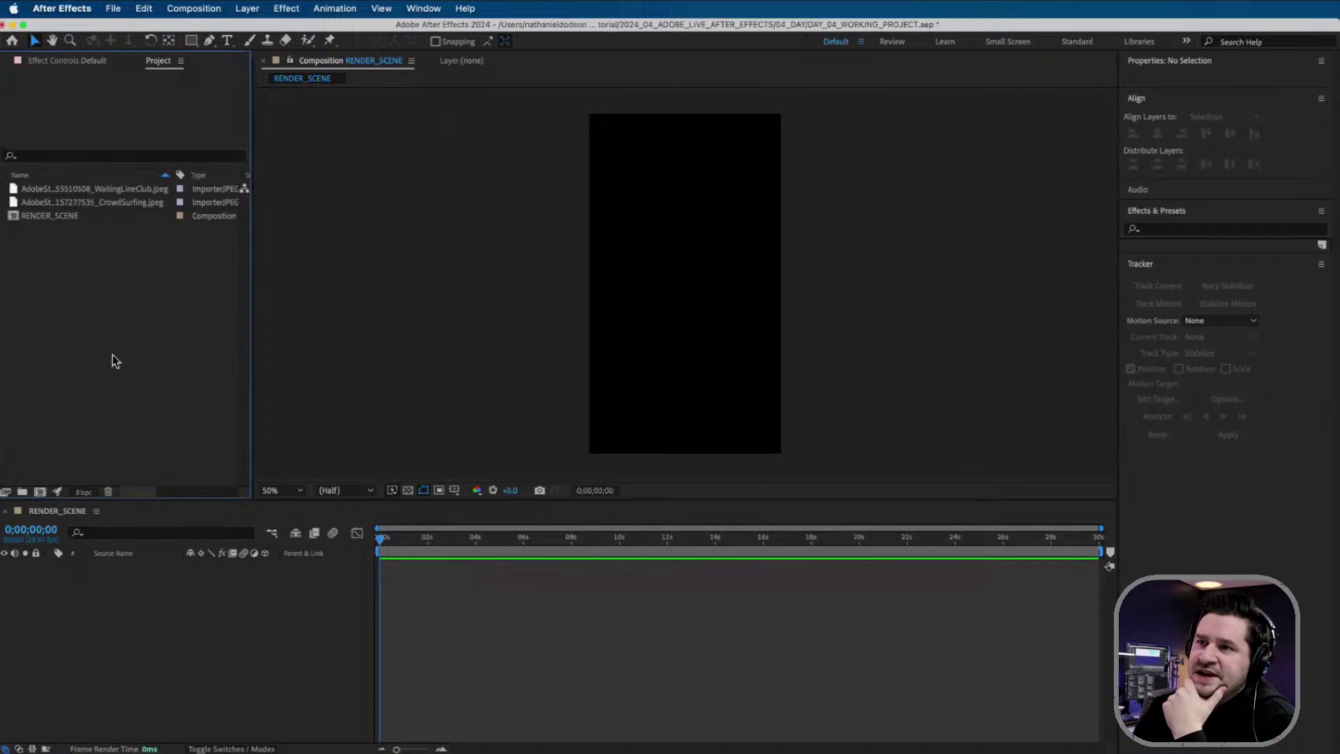
- Duplicate the RENDER_SCENE composition and name the copy MEDIA_01
{"action": "left_click", "coordinate": [61, 216]}
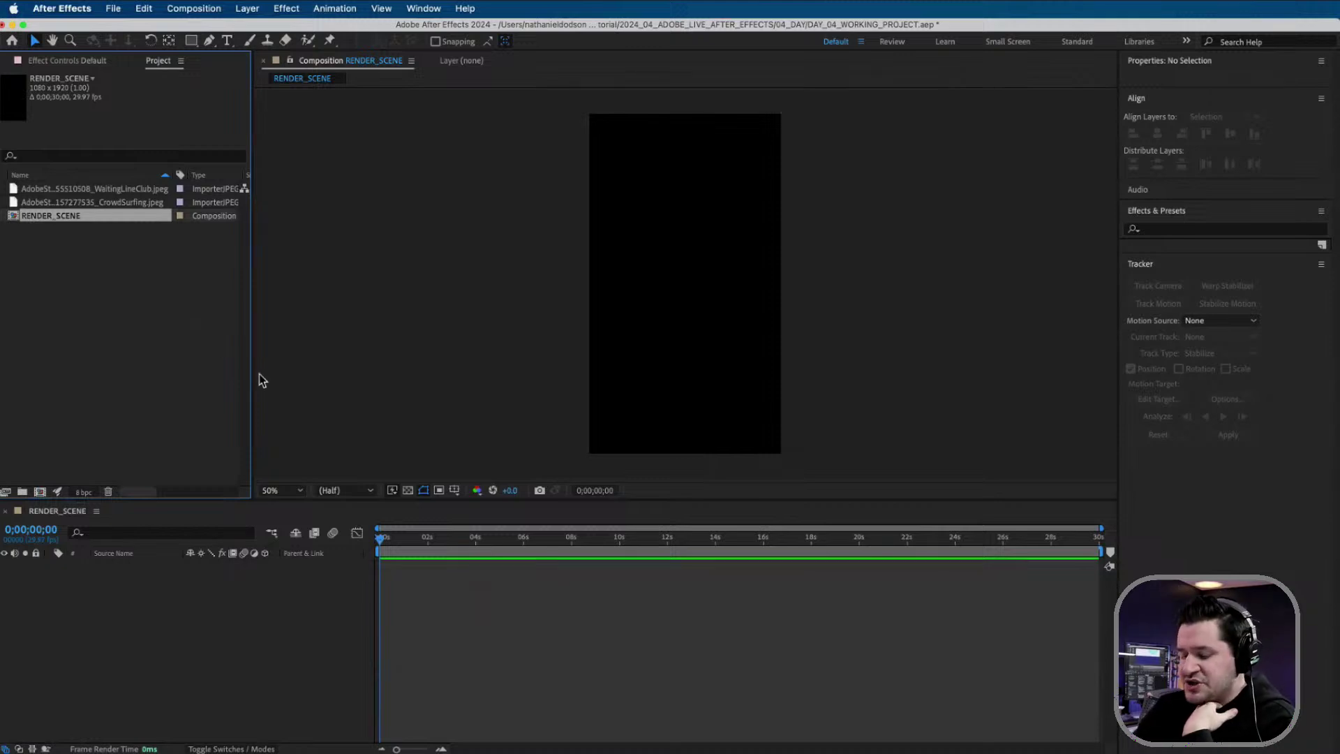
{"action": "key", "text": "super+d"}
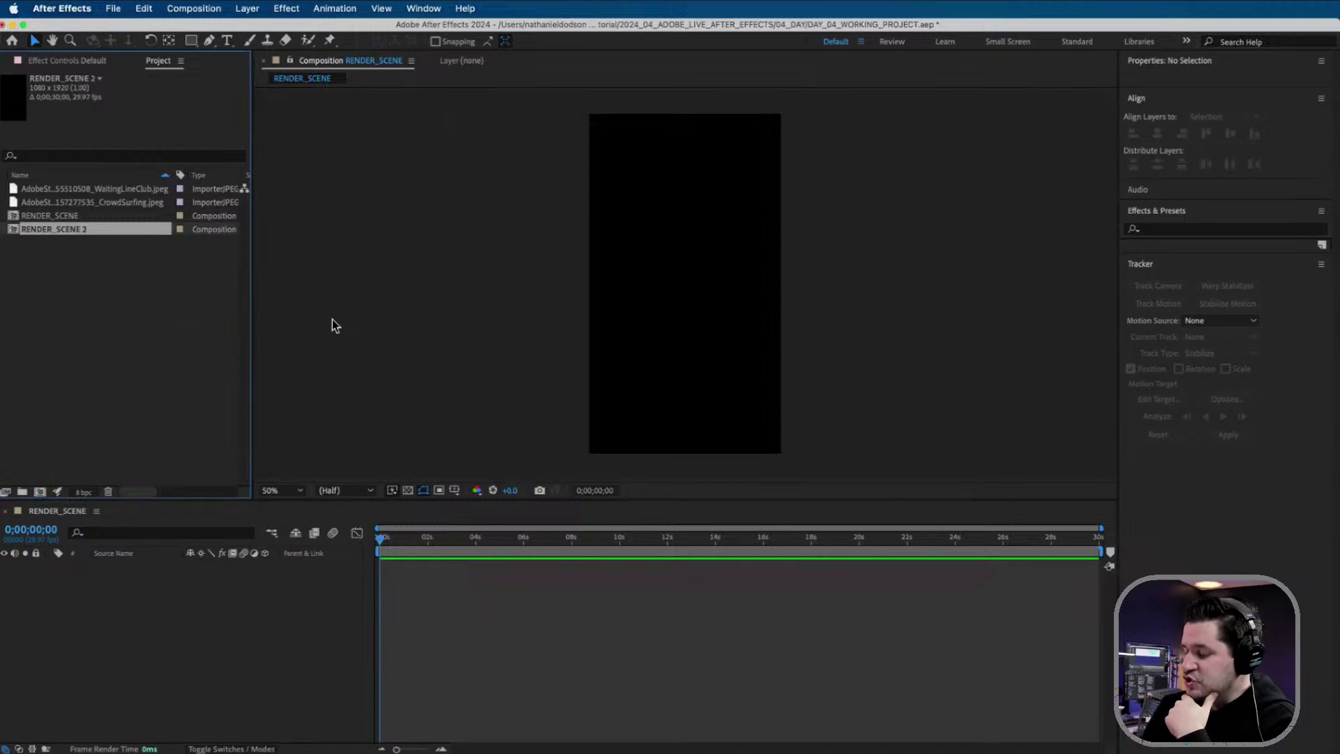
{"action": "key", "text": "Return"}
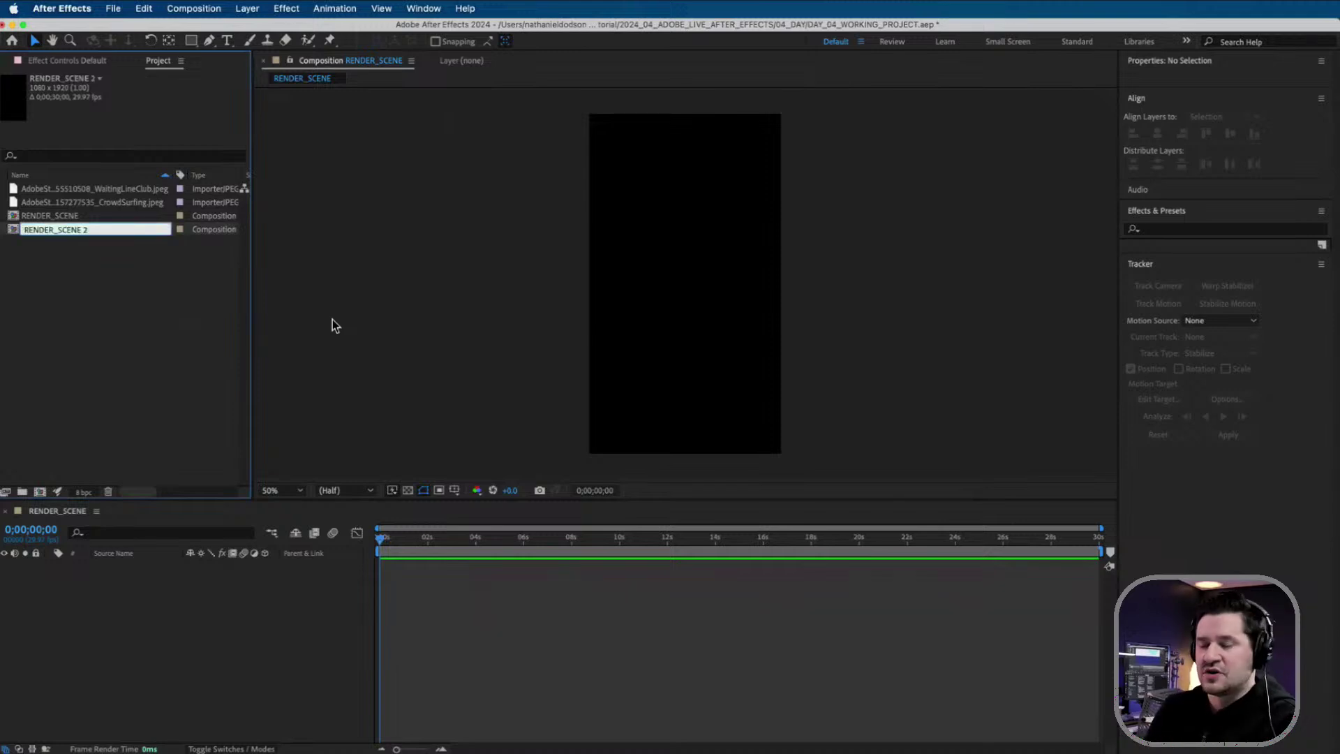
{"action": "type", "text": "MEDIA"}
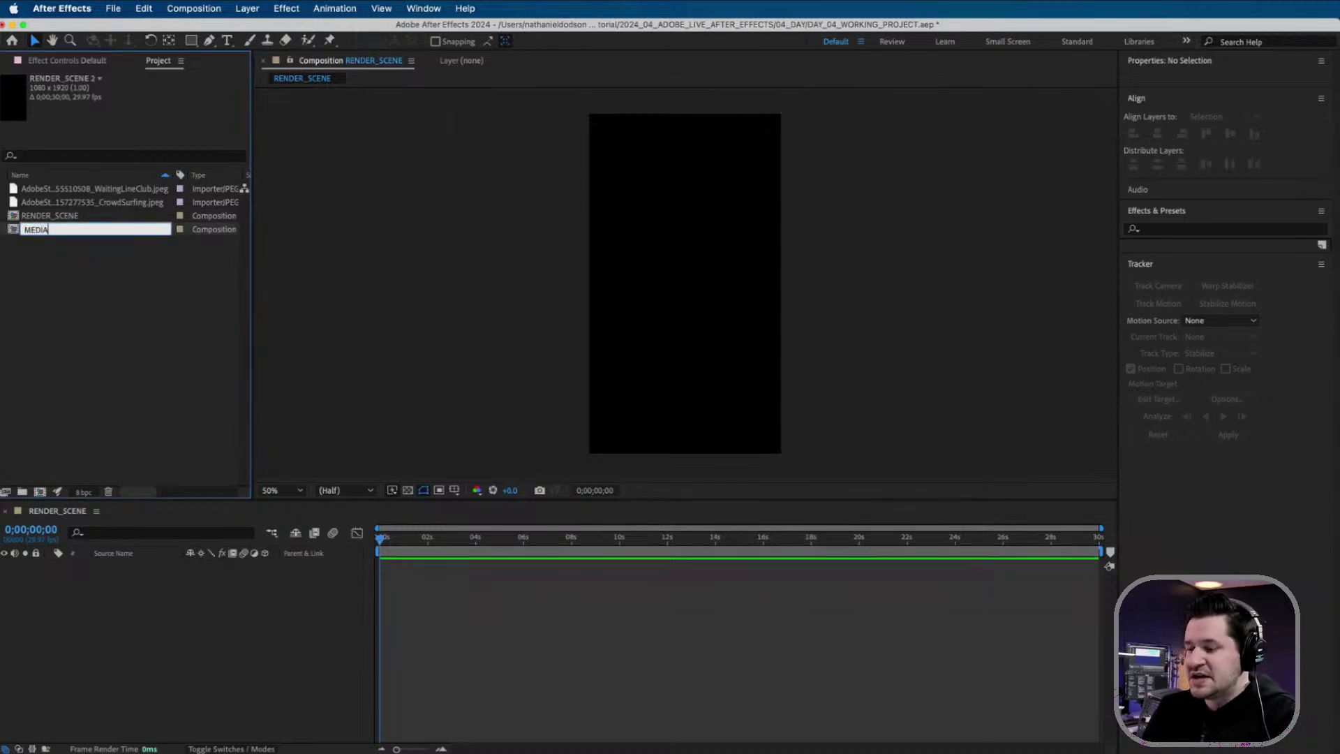
{"action": "type", "text": "_01"}
{"action": "key", "text": "Return"}
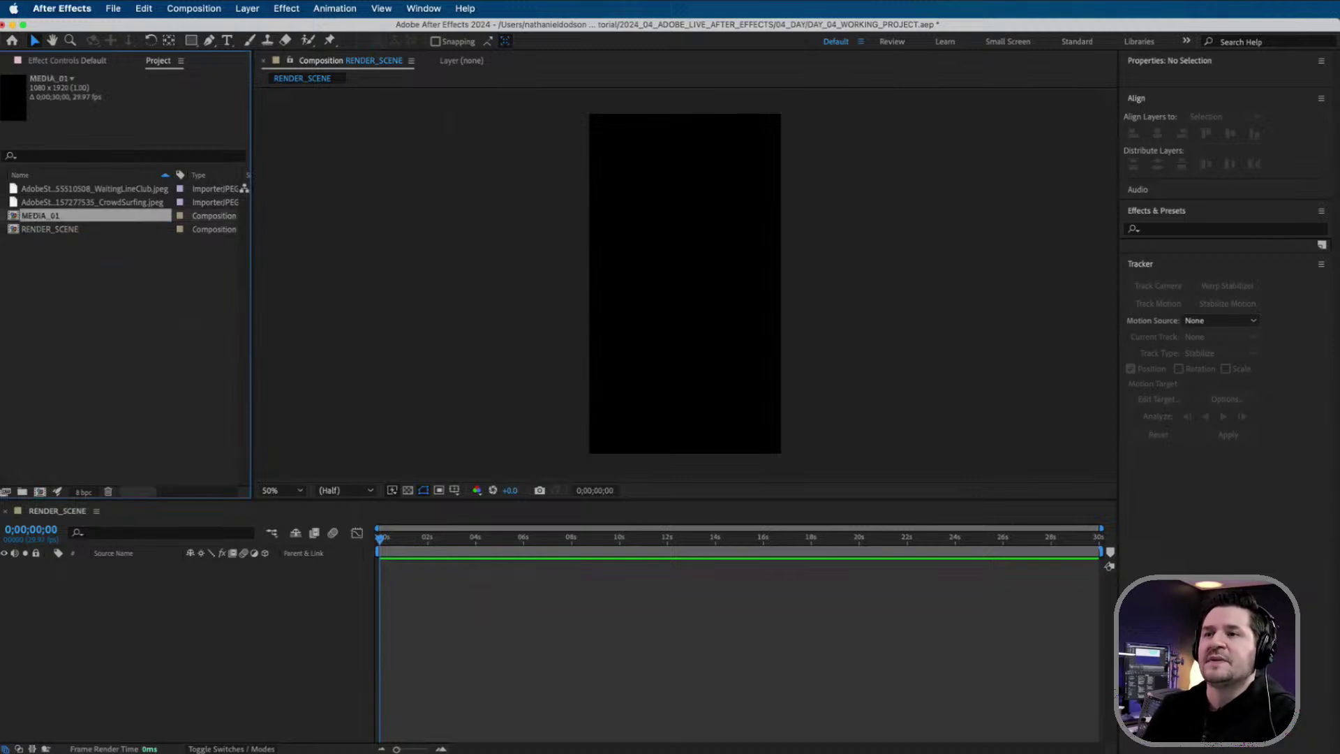
{"action": "left_click", "coordinate": [135, 290]}
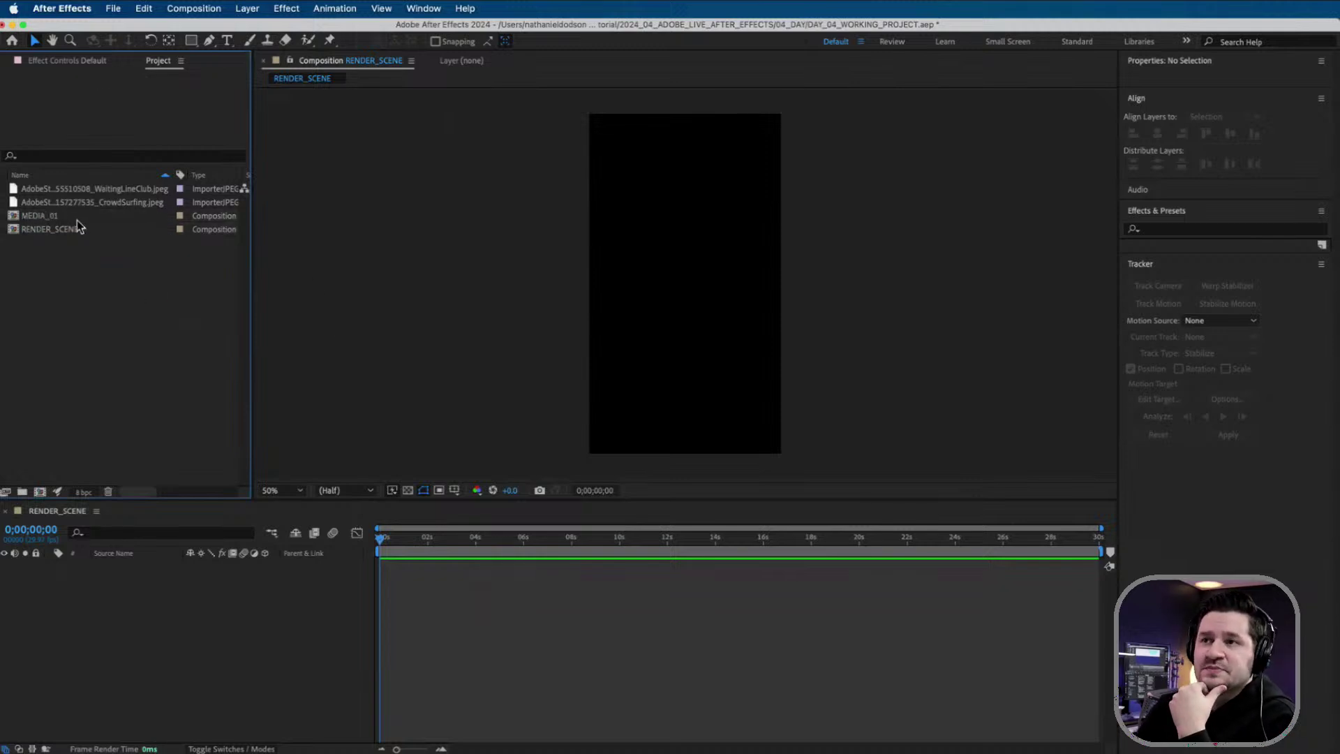
- Open the MEDIA_01 composition and add the WaitingLineClub JPEG to it as a layer
{"action": "left_click", "coordinate": [77, 219]}
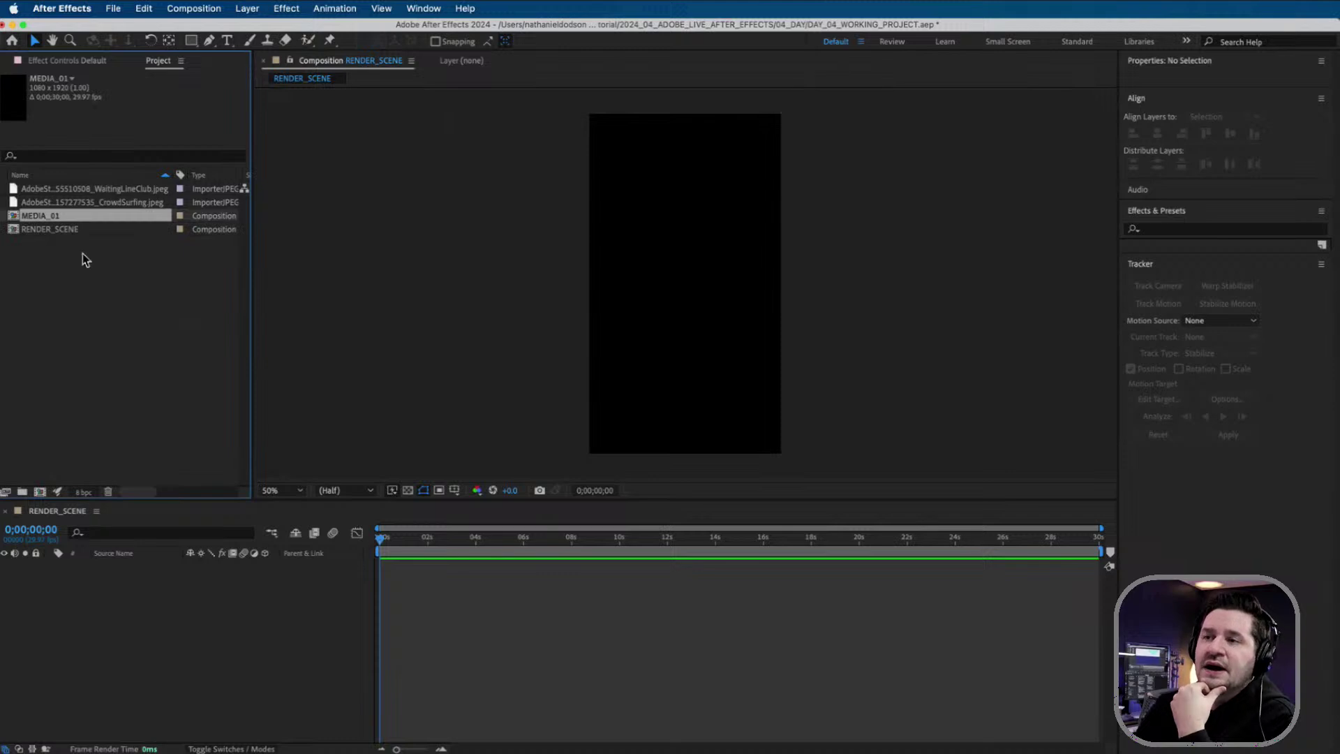
{"action": "double_click", "coordinate": [62, 216]}
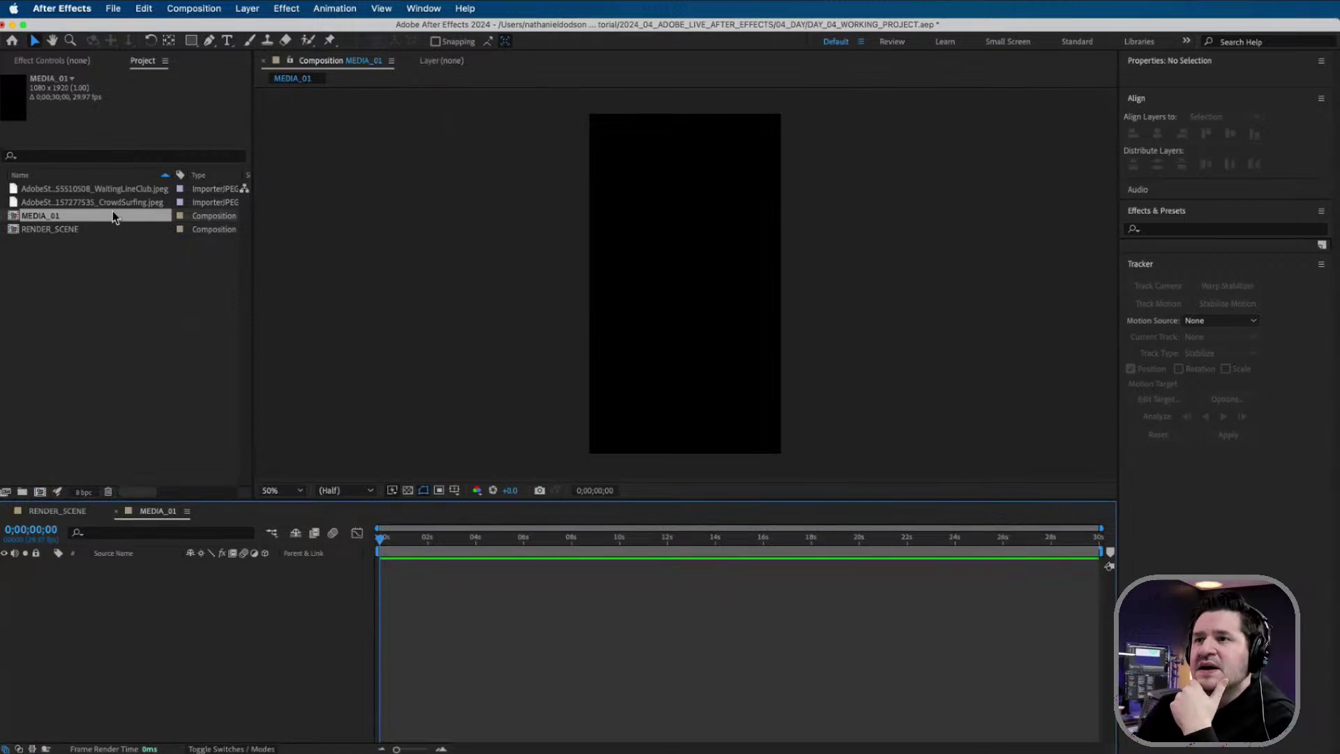
{"action": "left_click", "coordinate": [112, 189]}
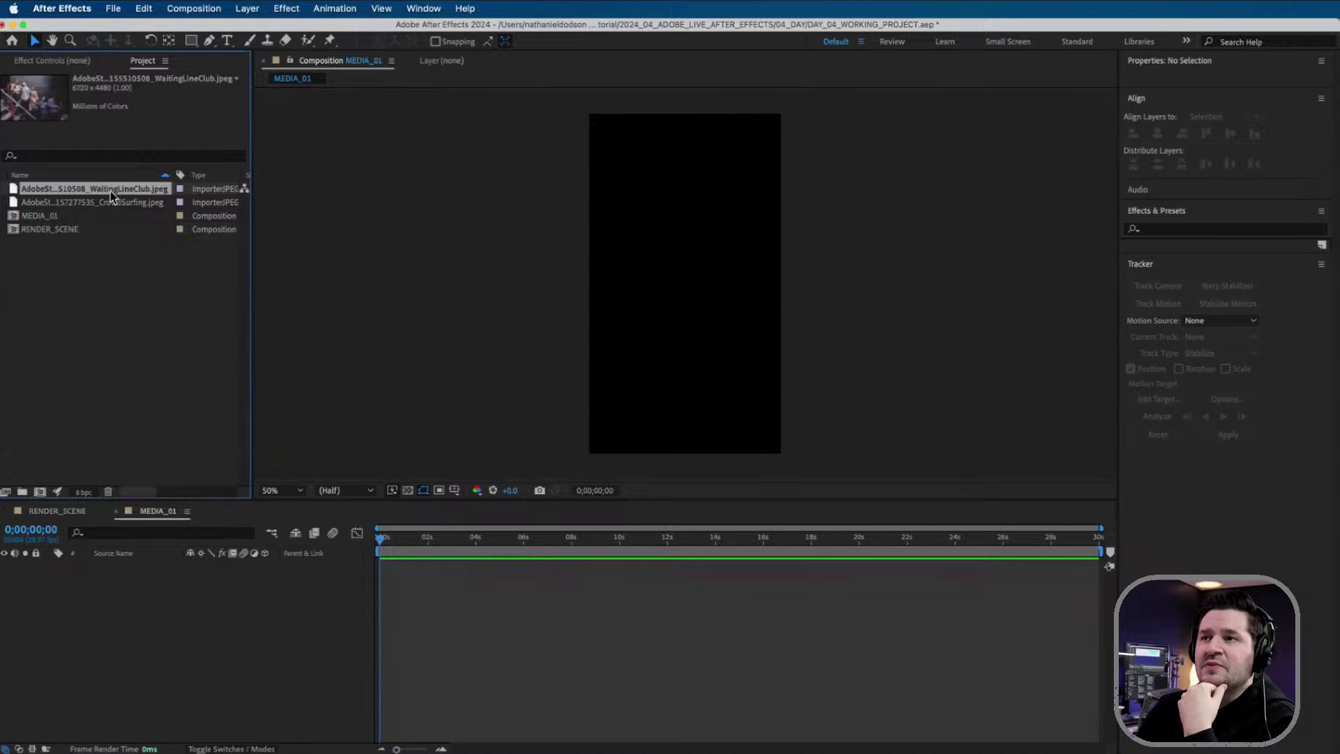
{"action": "left_click_drag", "start_coordinate": [214, 619], "coordinate": [185, 609]}
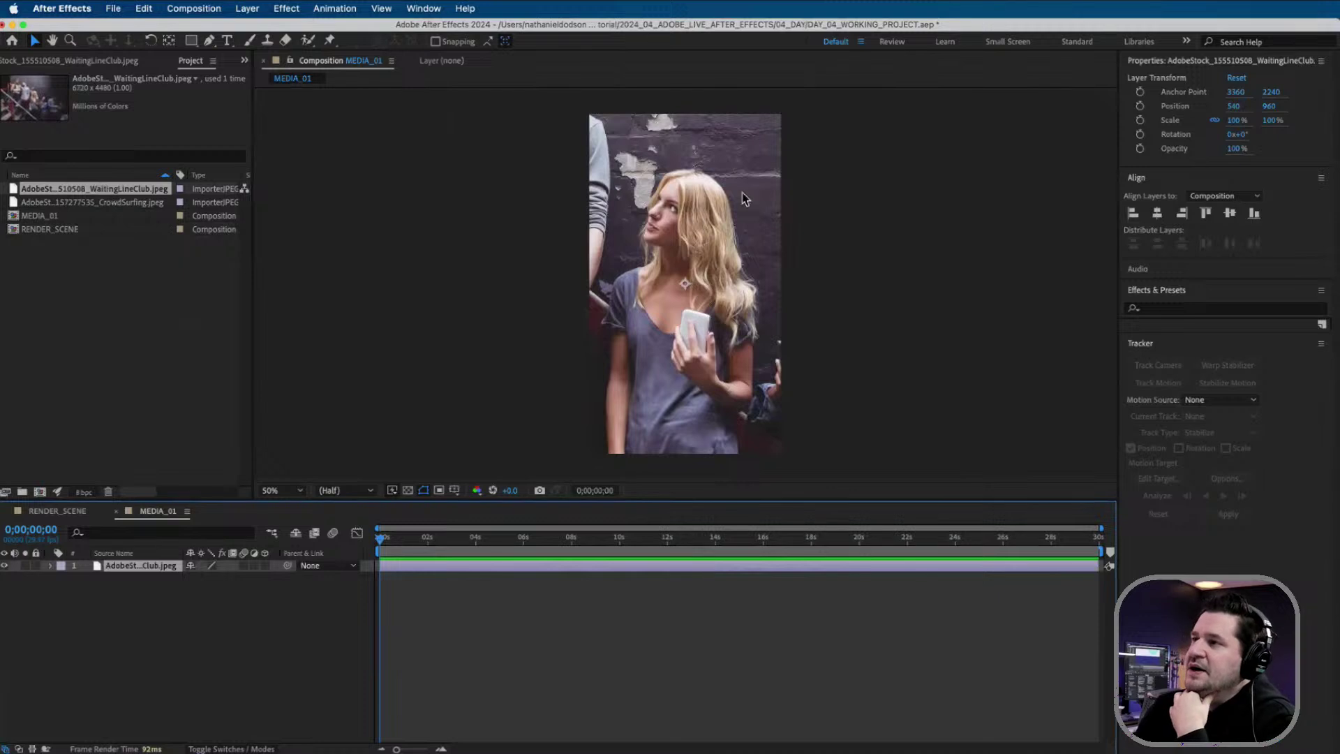
- Scale the WaitingLineClub image layer to fit the composition's height in MEDIA_01
{"action": "right_click", "coordinate": [128, 565]}
{"action": "mouse_move", "coordinate": [129, 567]}
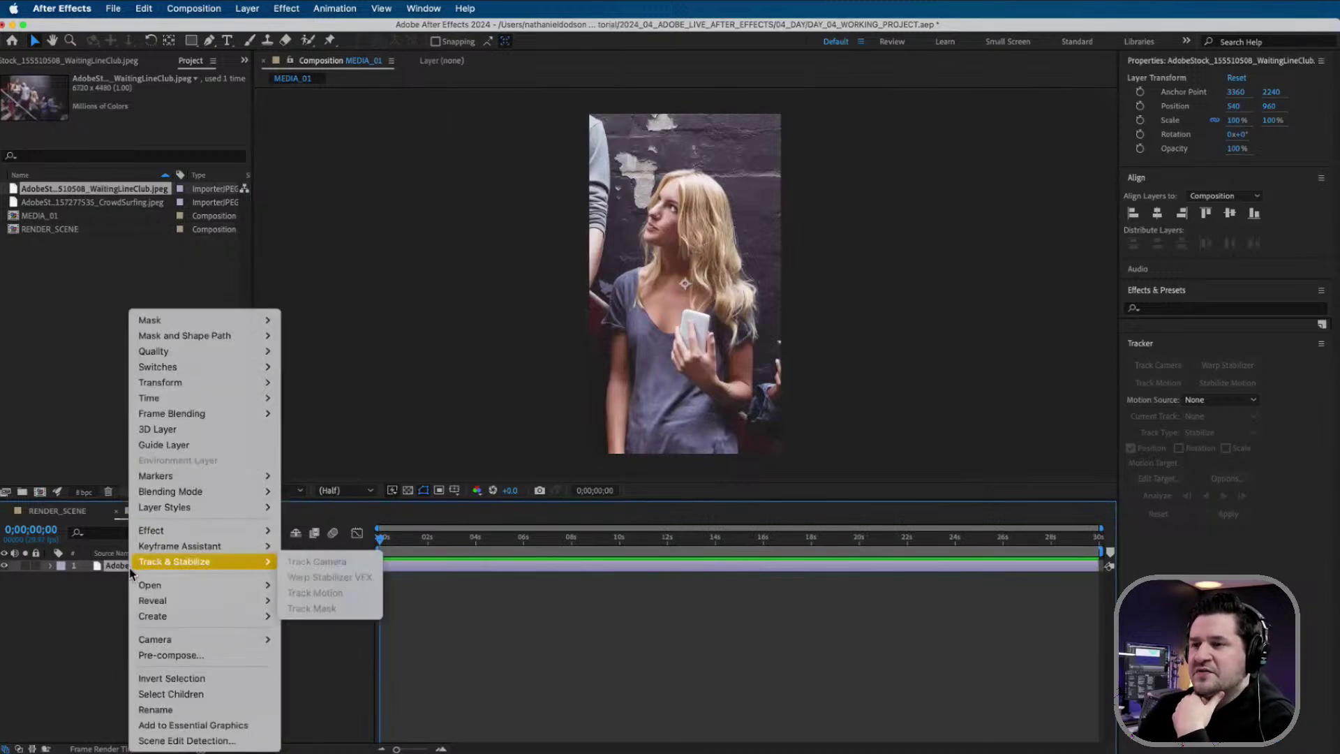
{"action": "mouse_move", "coordinate": [224, 378]}
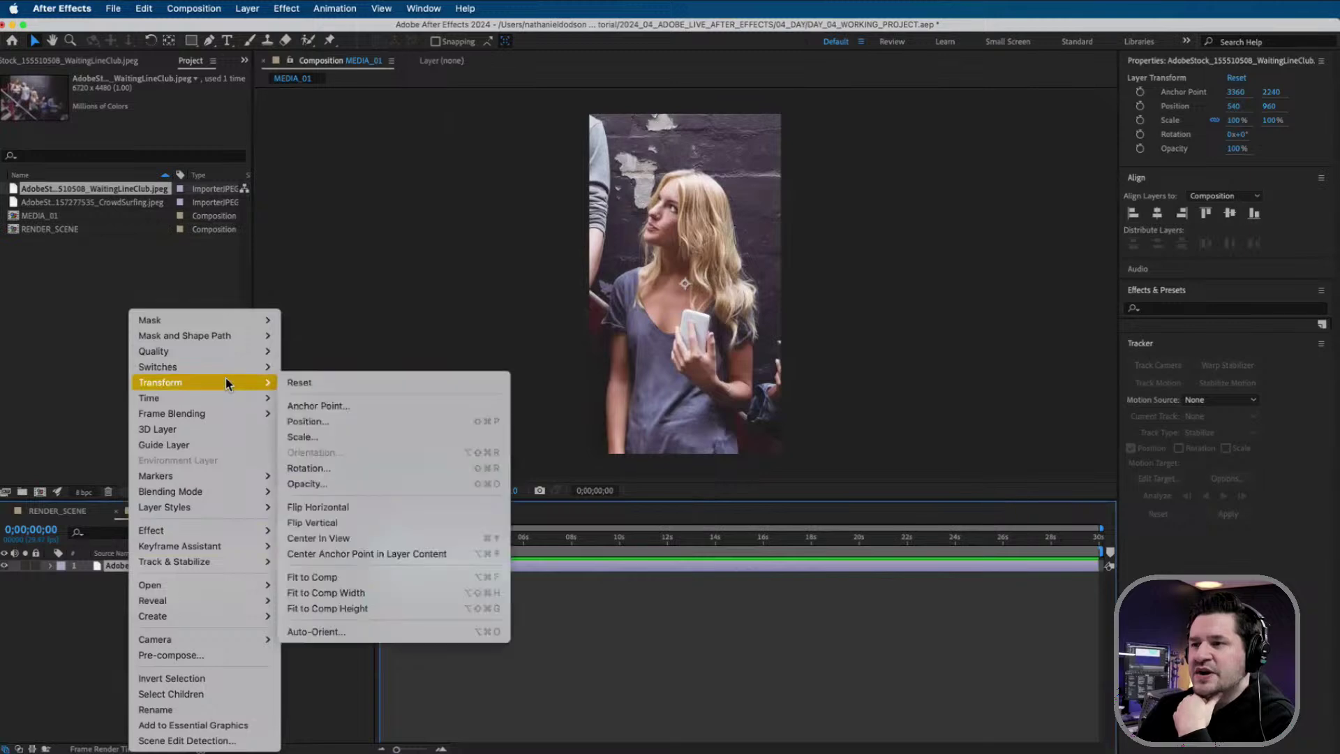
{"action": "left_click", "coordinate": [337, 609]}
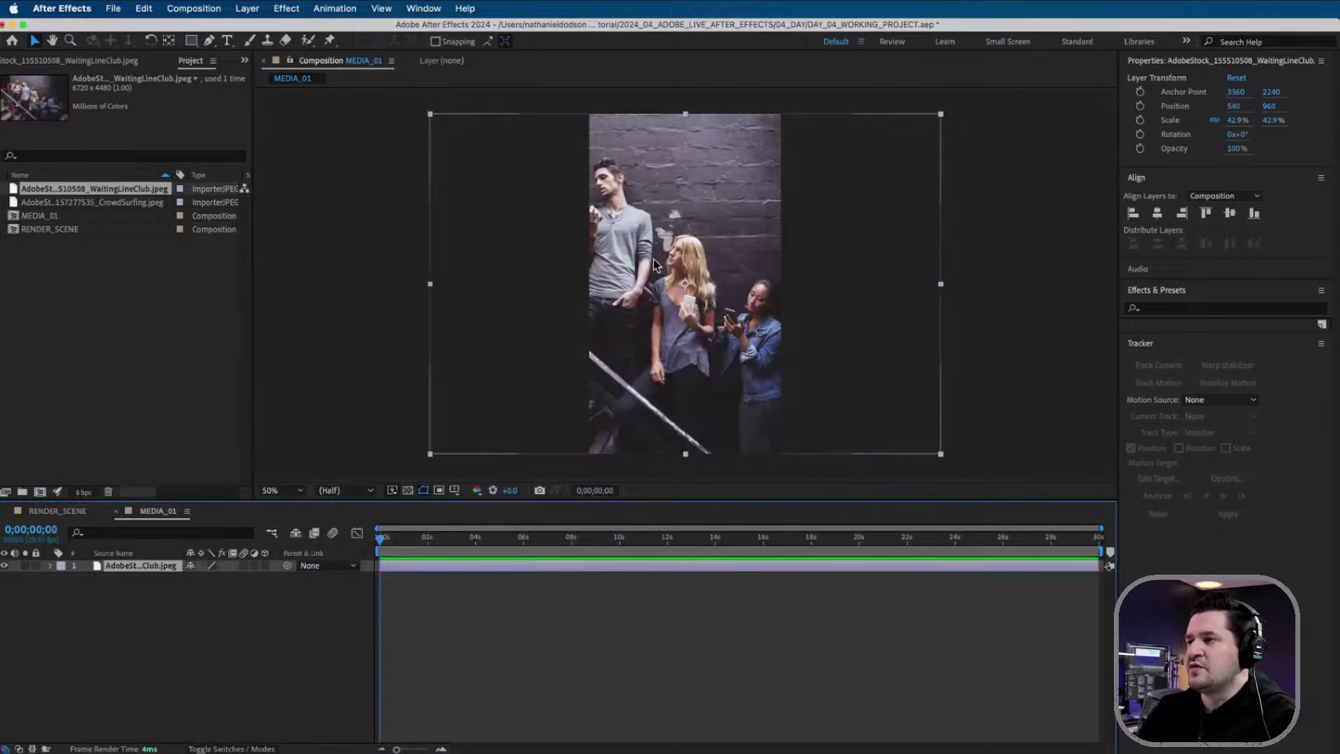
- Shift the WaitingLineClub image horizontally in MEDIA_01 to a position of about 1072, 960, framing the woman with the phone and the man
{"action": "left_click_drag", "start_coordinate": [653, 258], "coordinate": [748, 267]}
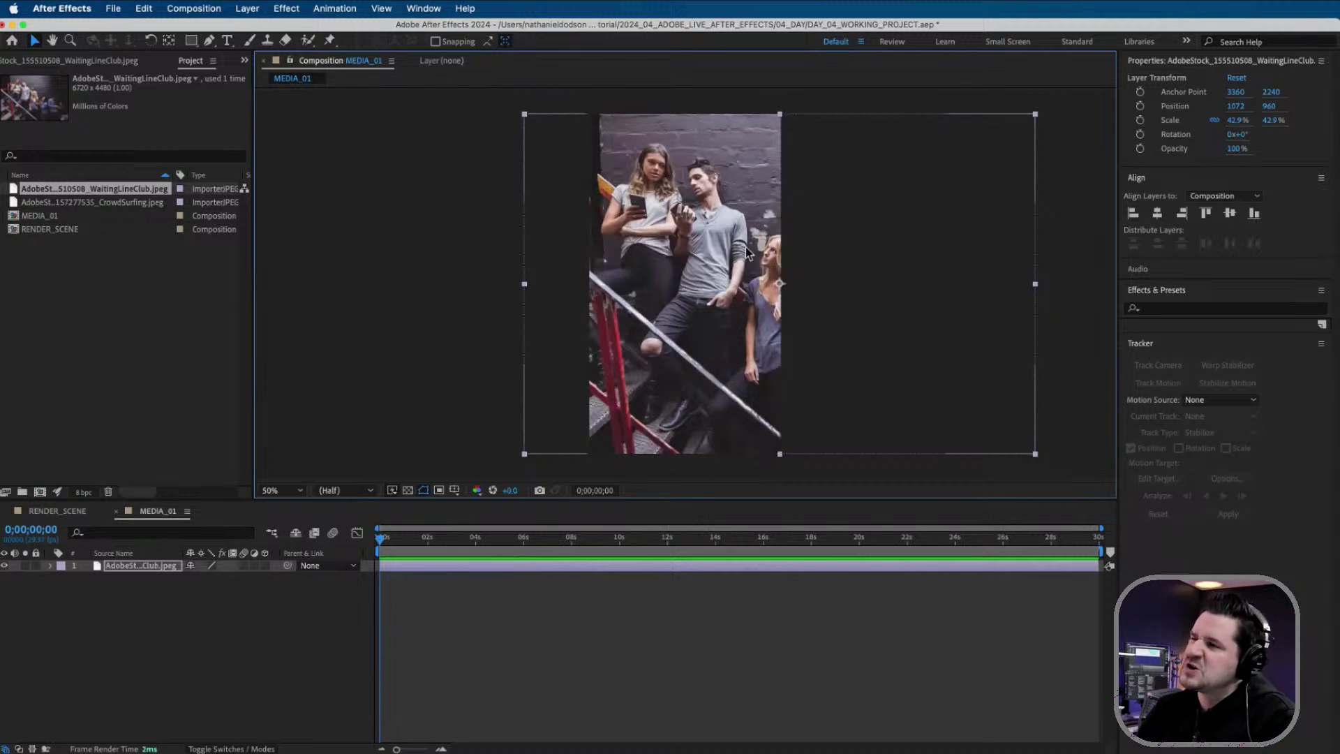
{"action": "left_click", "coordinate": [247, 645]}
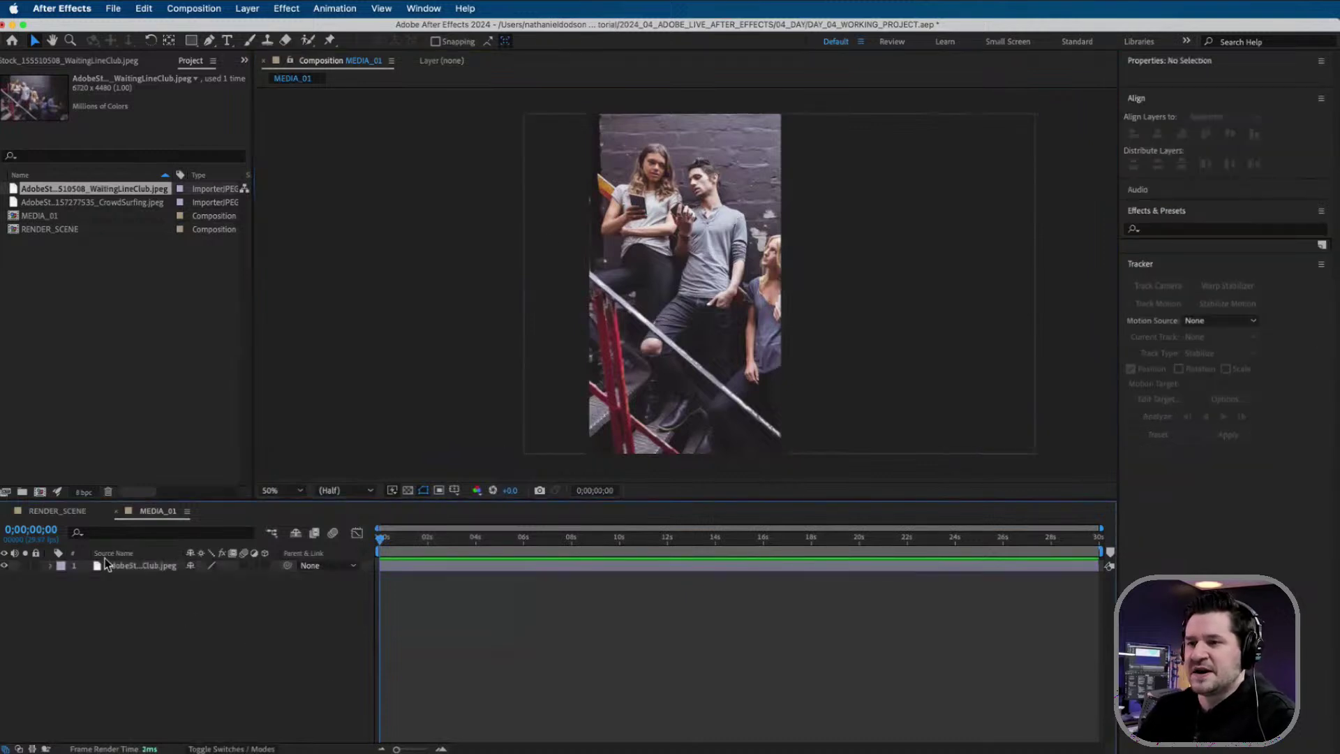
- Open the RENDER_SCENE composition and nest the MEDIA_01 composition in it as a layer
{"action": "left_click", "coordinate": [62, 513]}
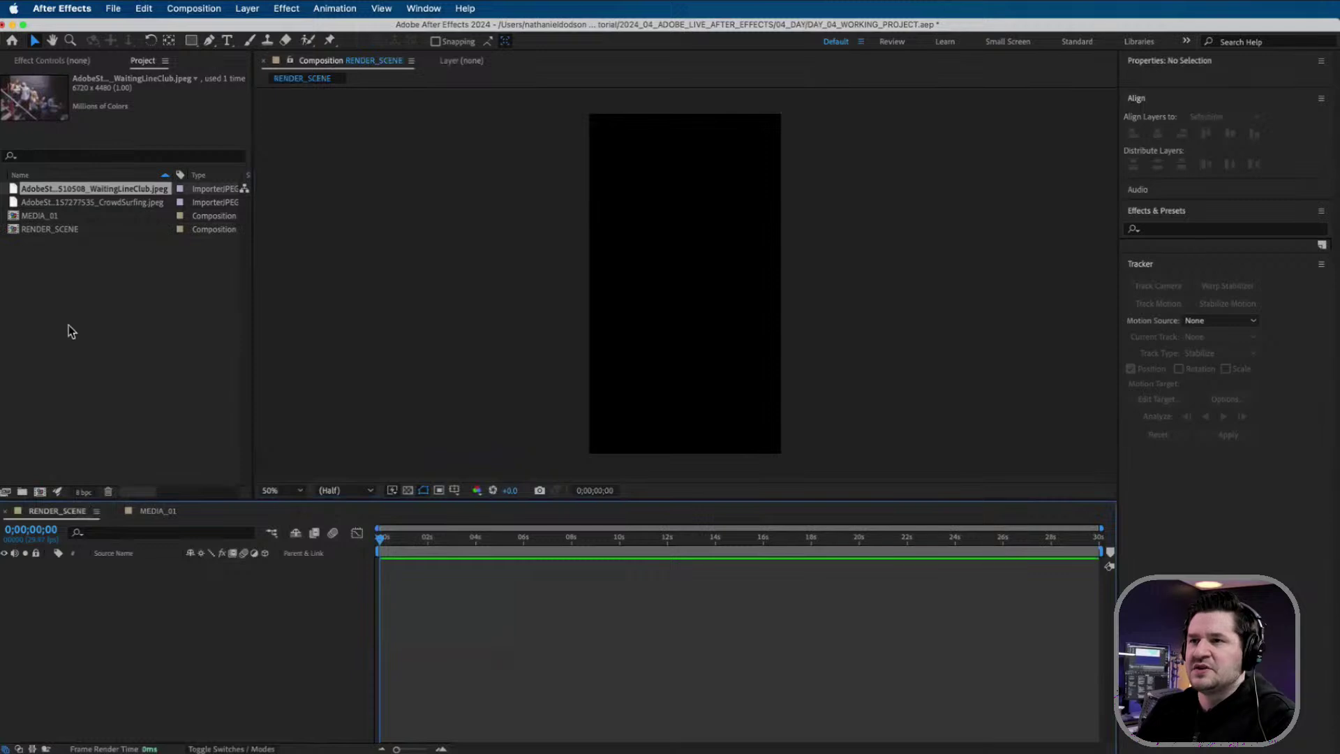
{"action": "left_click", "coordinate": [21, 218]}
{"action": "left_click_drag", "start_coordinate": [21, 225], "coordinate": [171, 646]}
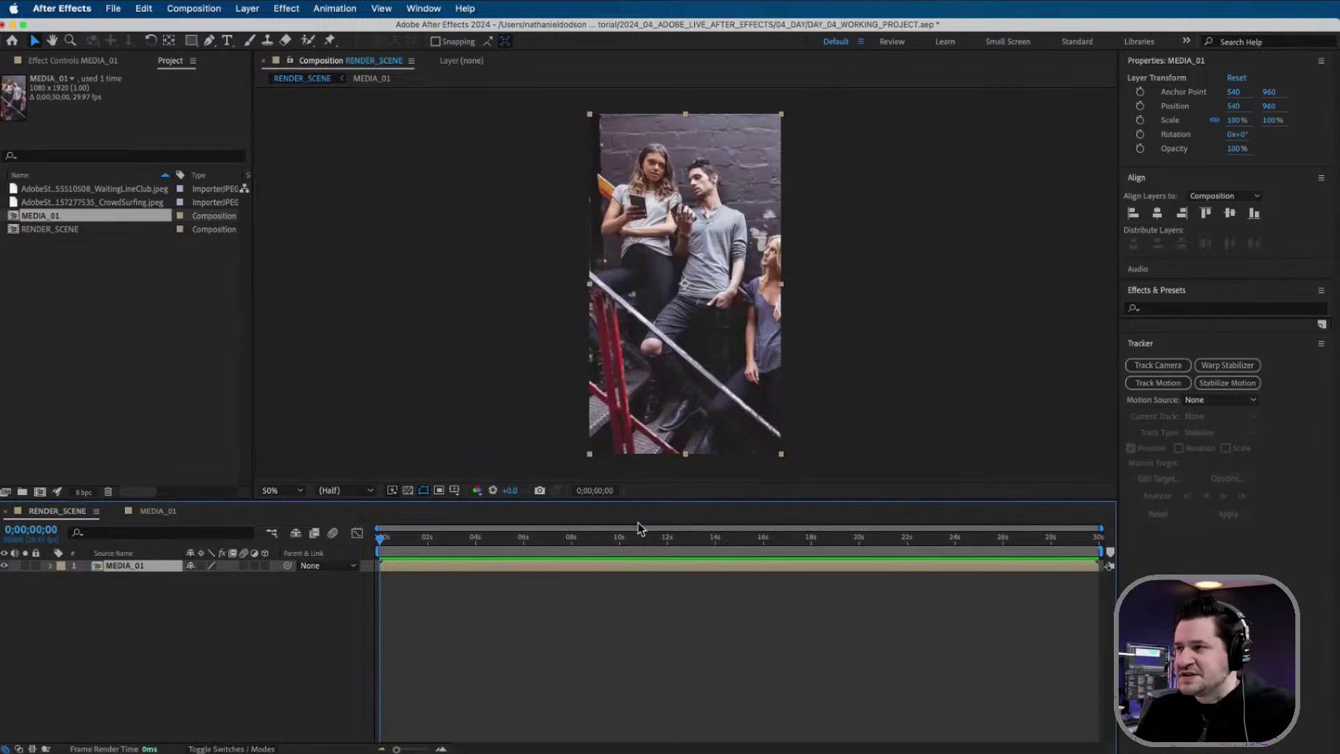
{"action": "left_click", "coordinate": [225, 646]}
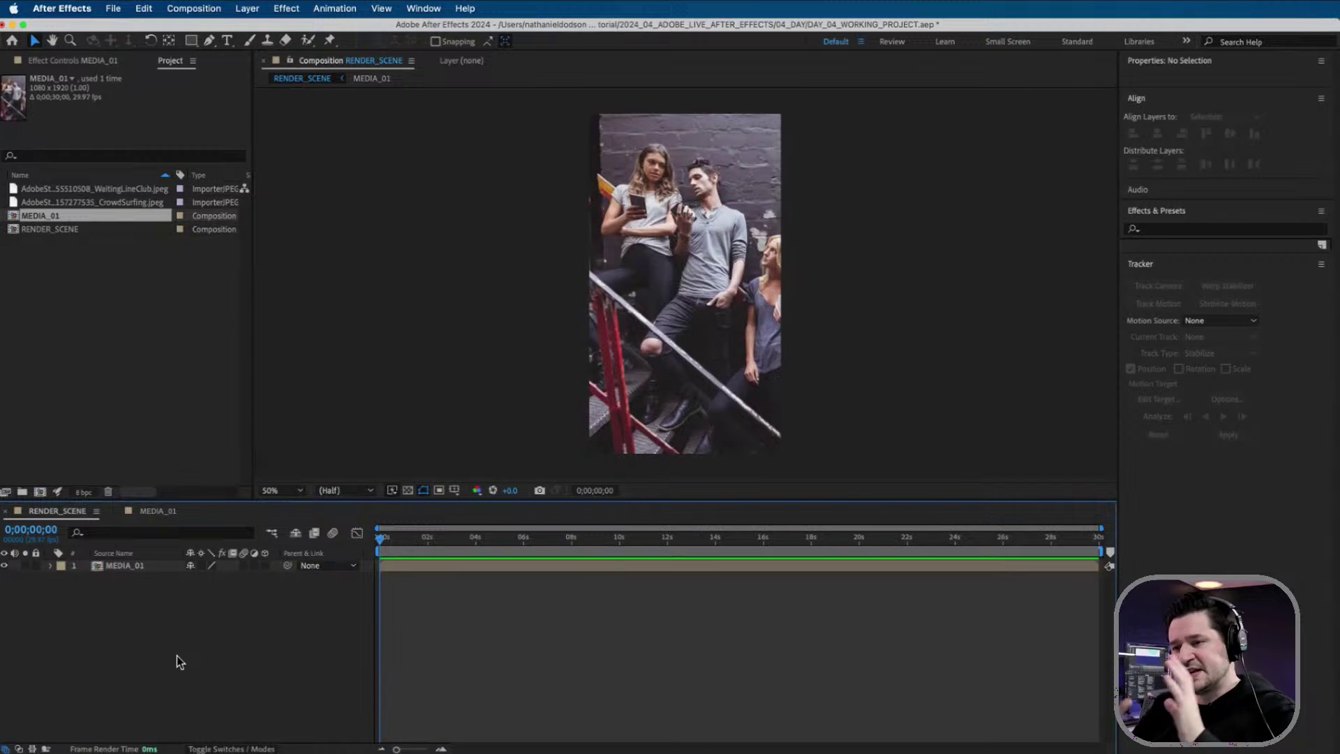
{"action": "left_click", "coordinate": [134, 570]}
{"action": "left_click", "coordinate": [141, 632]}
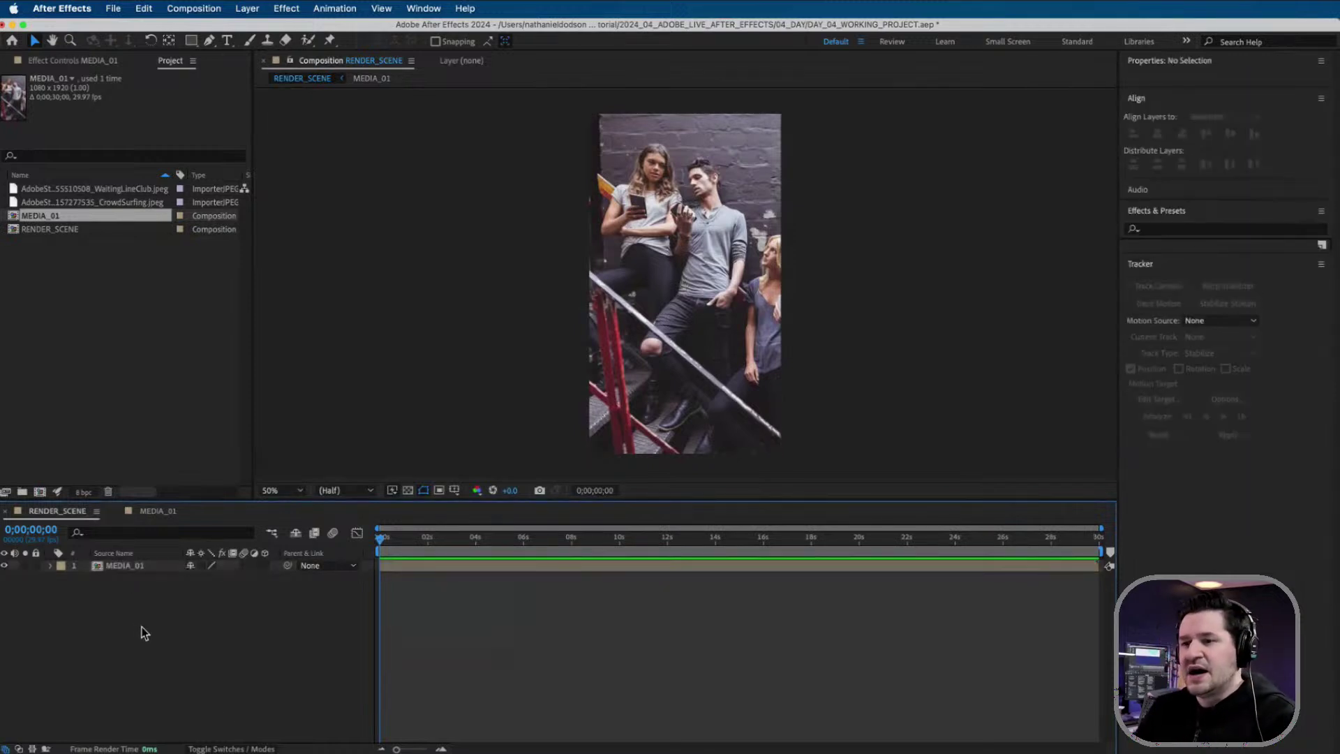
- Draw a red rectangle shape layer over the image in RENDER_SCENE and set its path size to 1080 by 640
{"action": "left_click", "coordinate": [192, 42]}
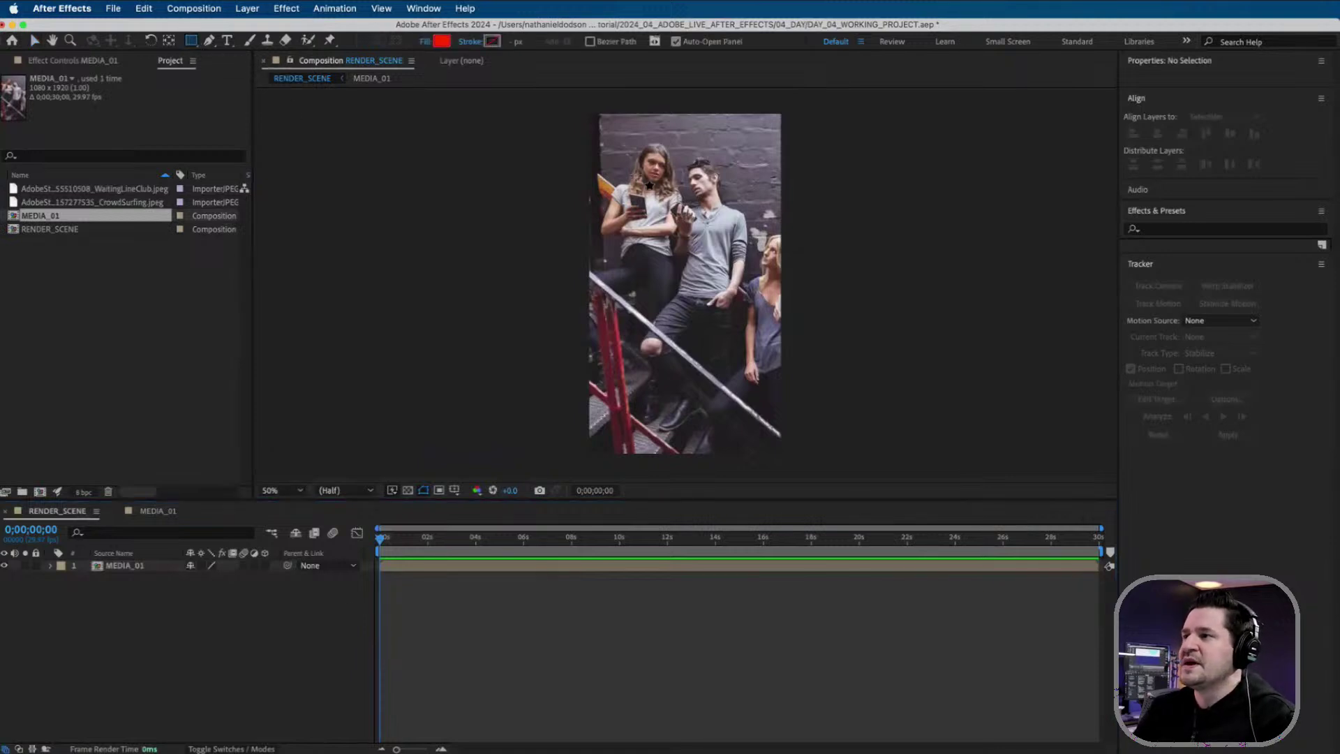
{"action": "left_click_drag", "start_coordinate": [592, 203], "coordinate": [803, 349]}
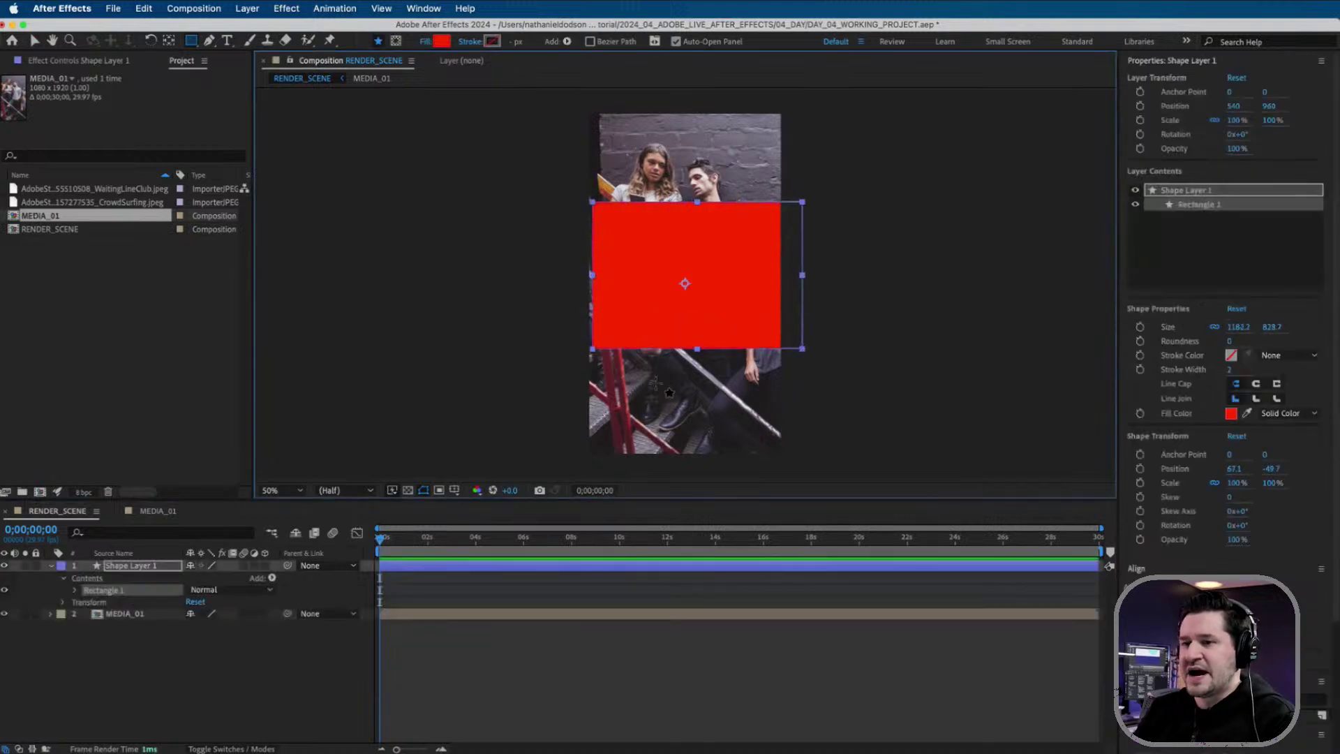
{"action": "left_click", "coordinate": [75, 590]}
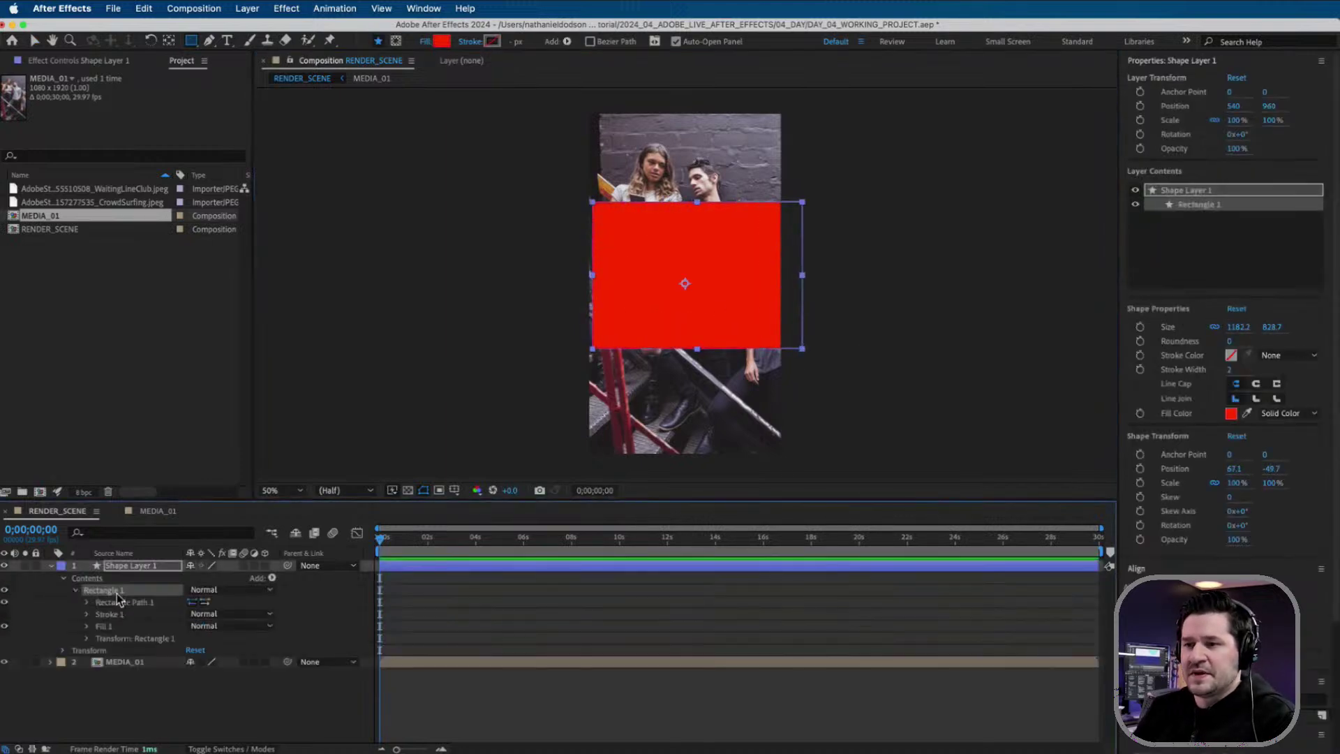
{"action": "left_click", "coordinate": [87, 602]}
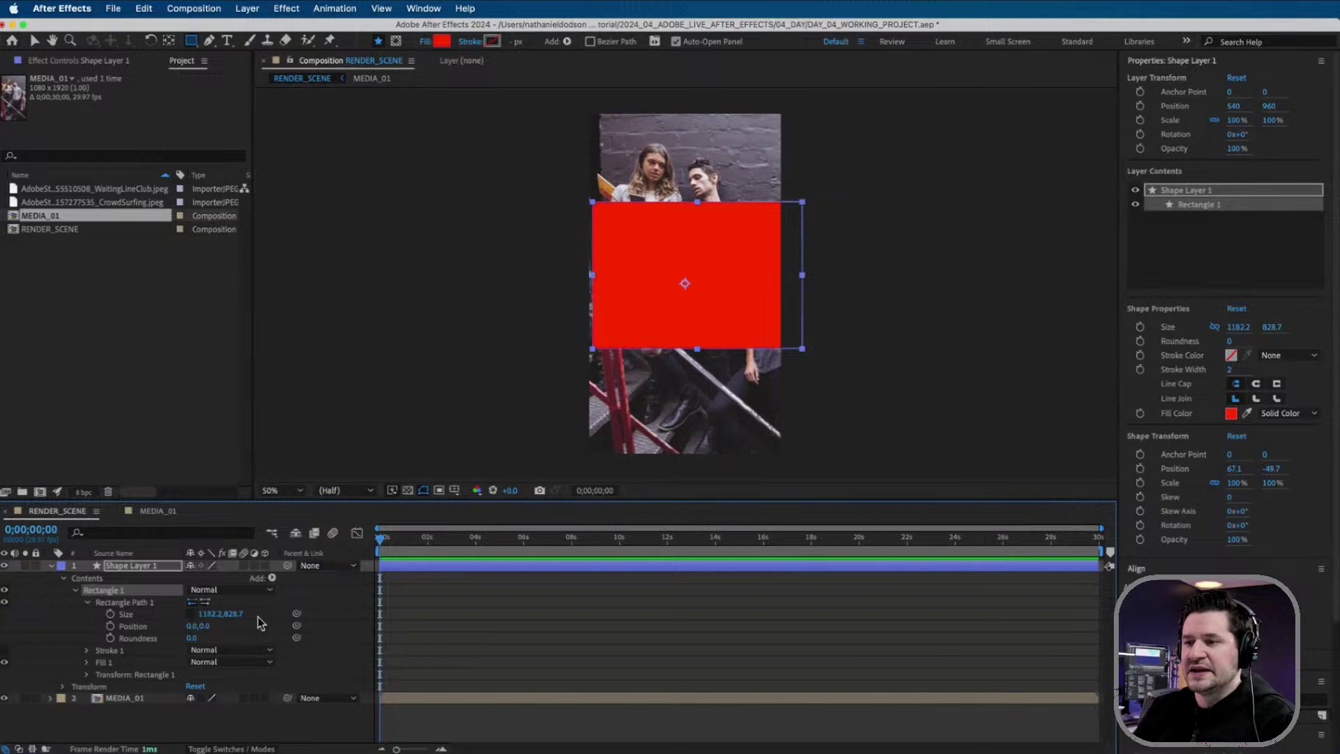
{"action": "left_click", "coordinate": [219, 615]}
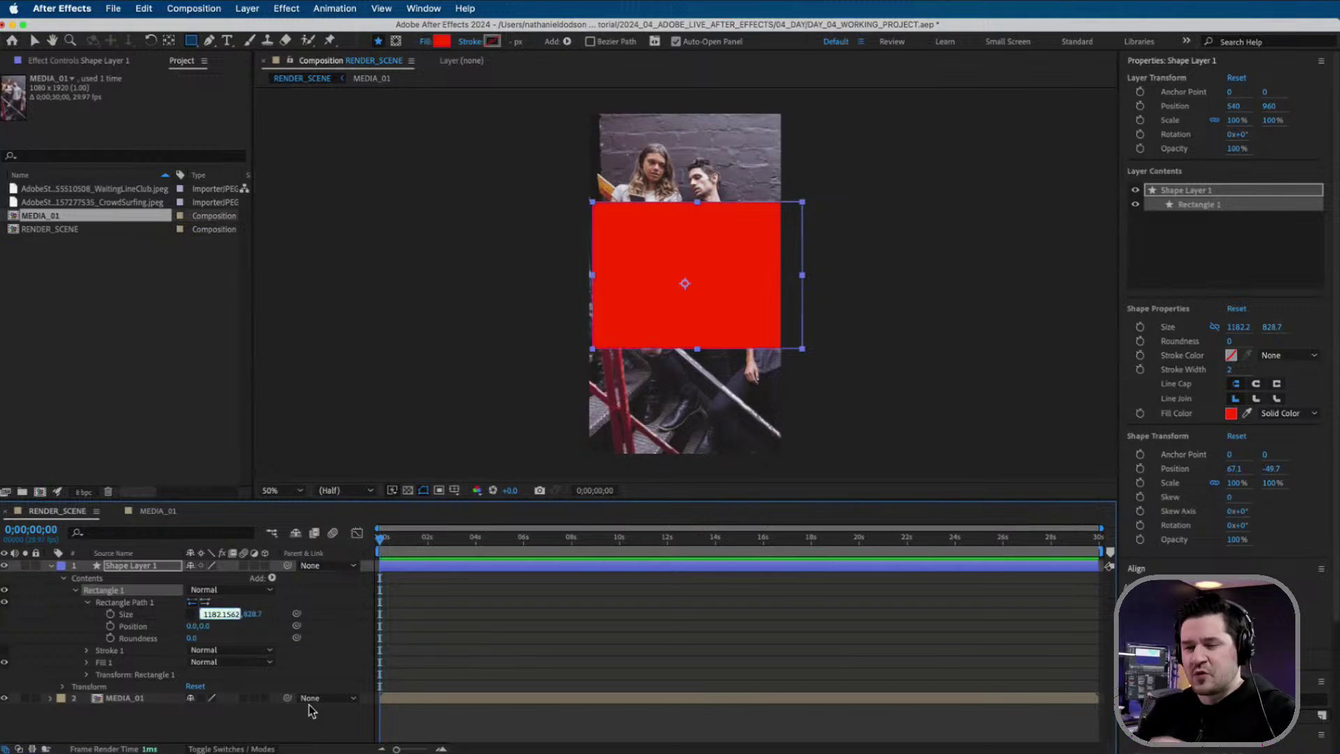
{"action": "type", "text": "1080"}
{"action": "key", "text": "Tab"}
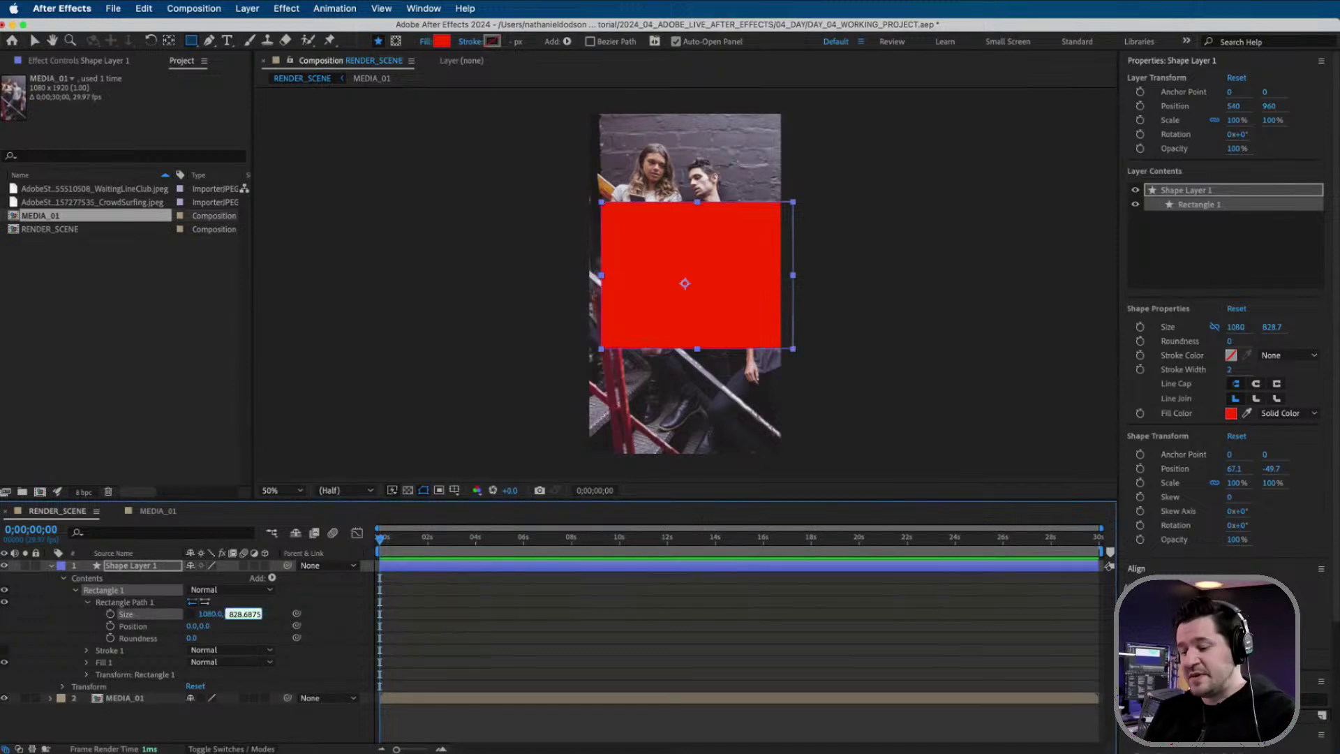
{"action": "type", "text": "640"}
{"action": "key", "text": "Tab"}
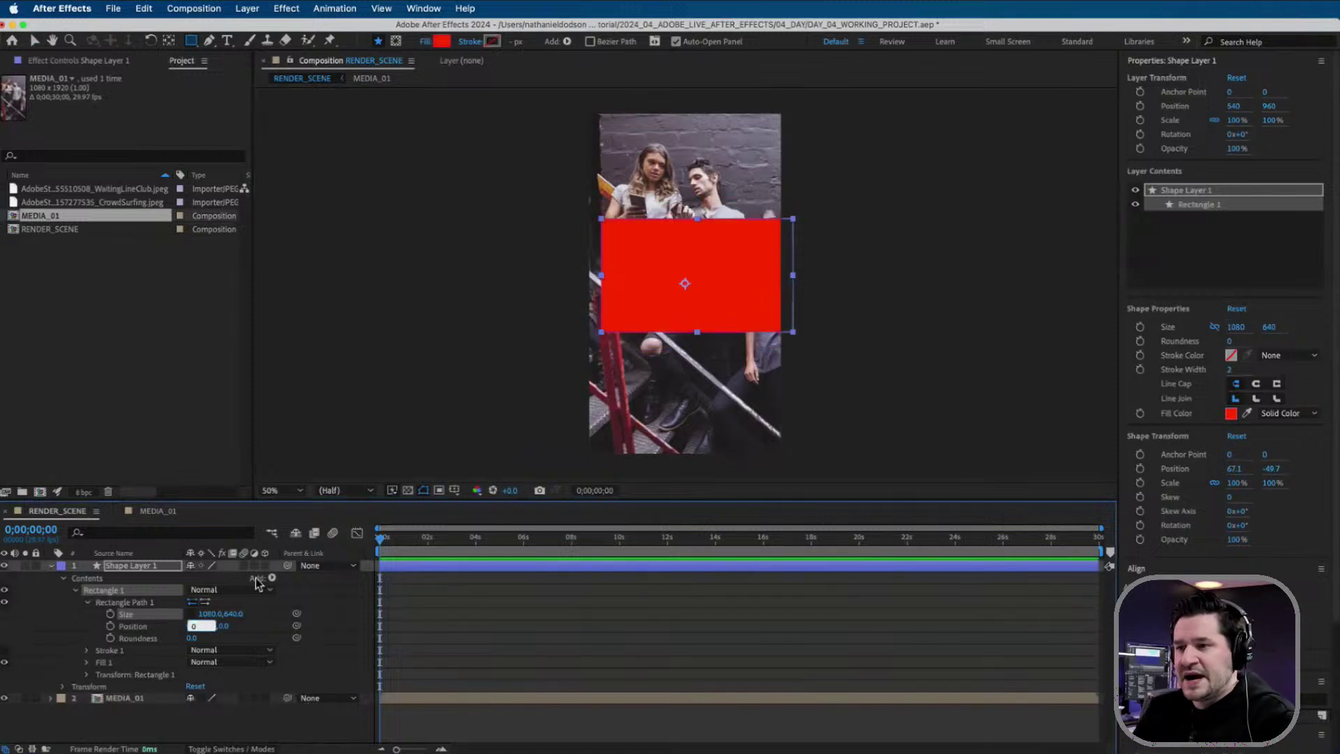
- Nudge the red rectangle slightly and confirm None as its stroke type
{"action": "left_click", "coordinate": [34, 40]}
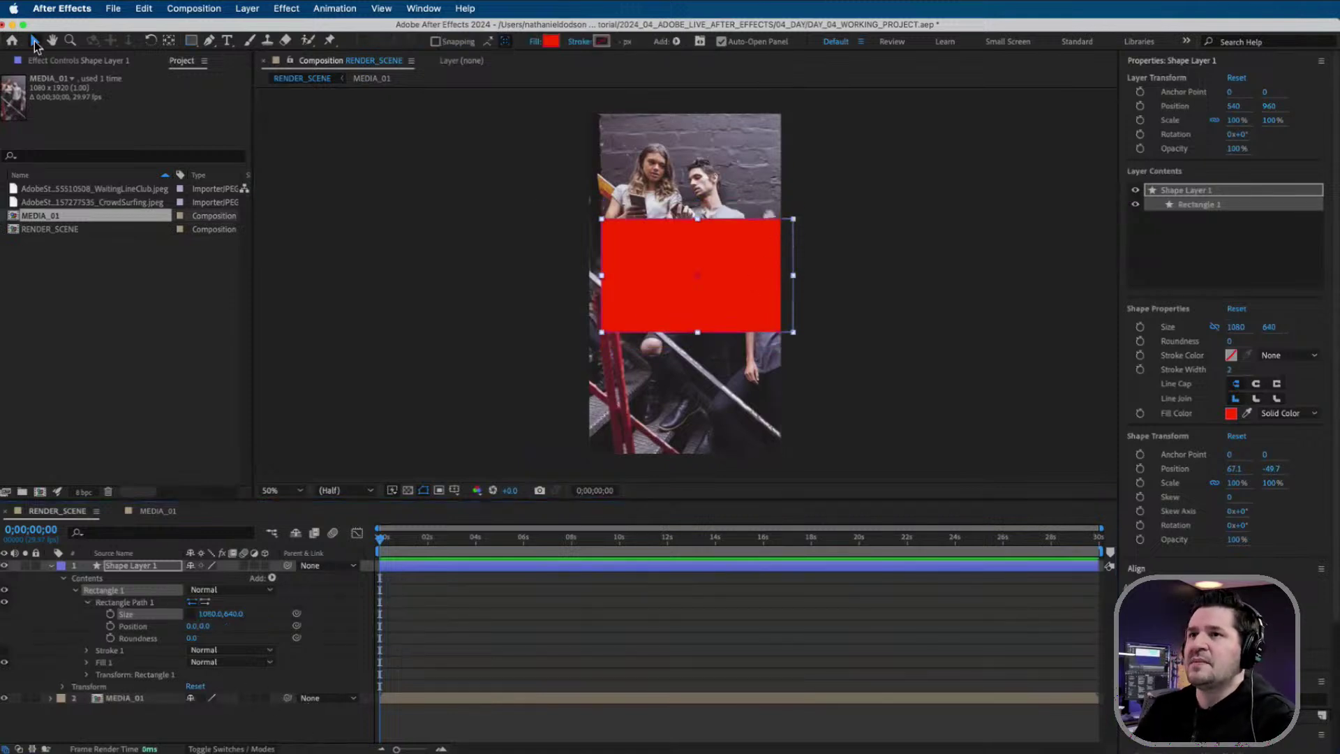
{"action": "left_click_drag", "start_coordinate": [743, 238], "coordinate": [745, 239]}
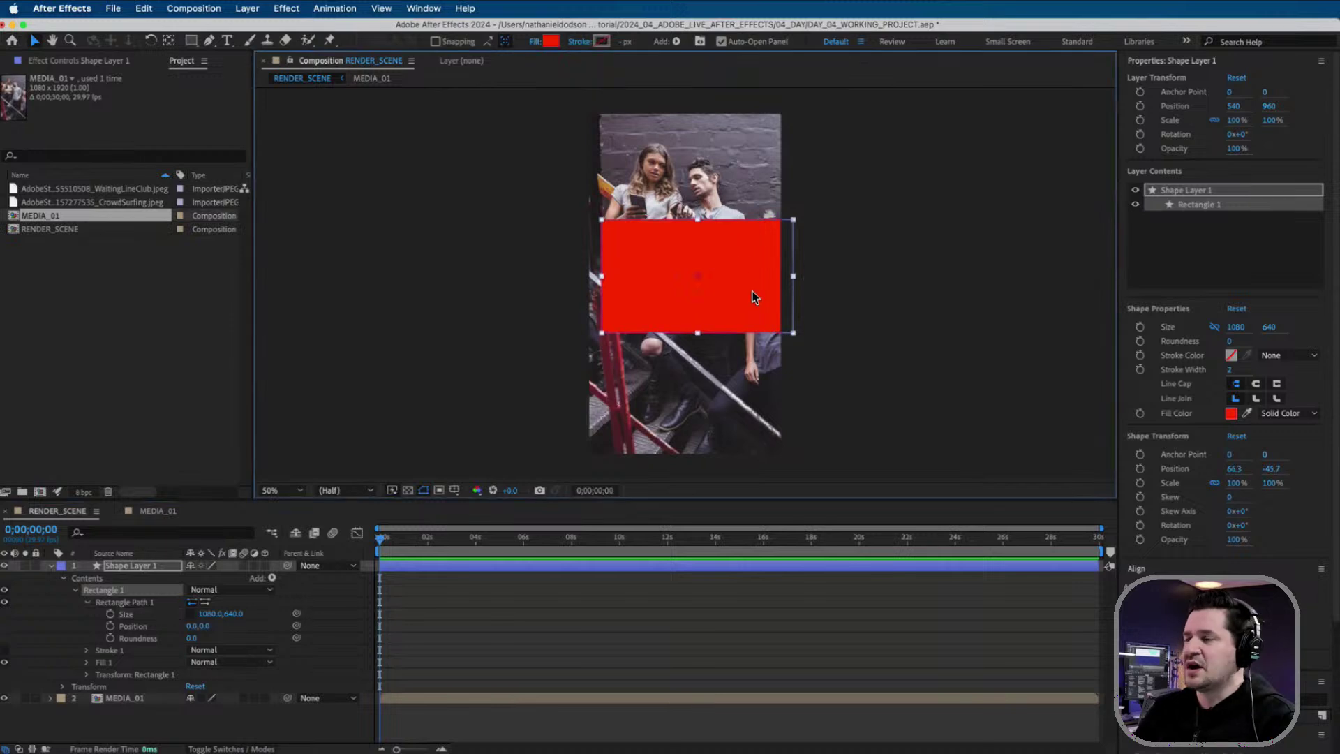
{"action": "left_click", "coordinate": [580, 42]}
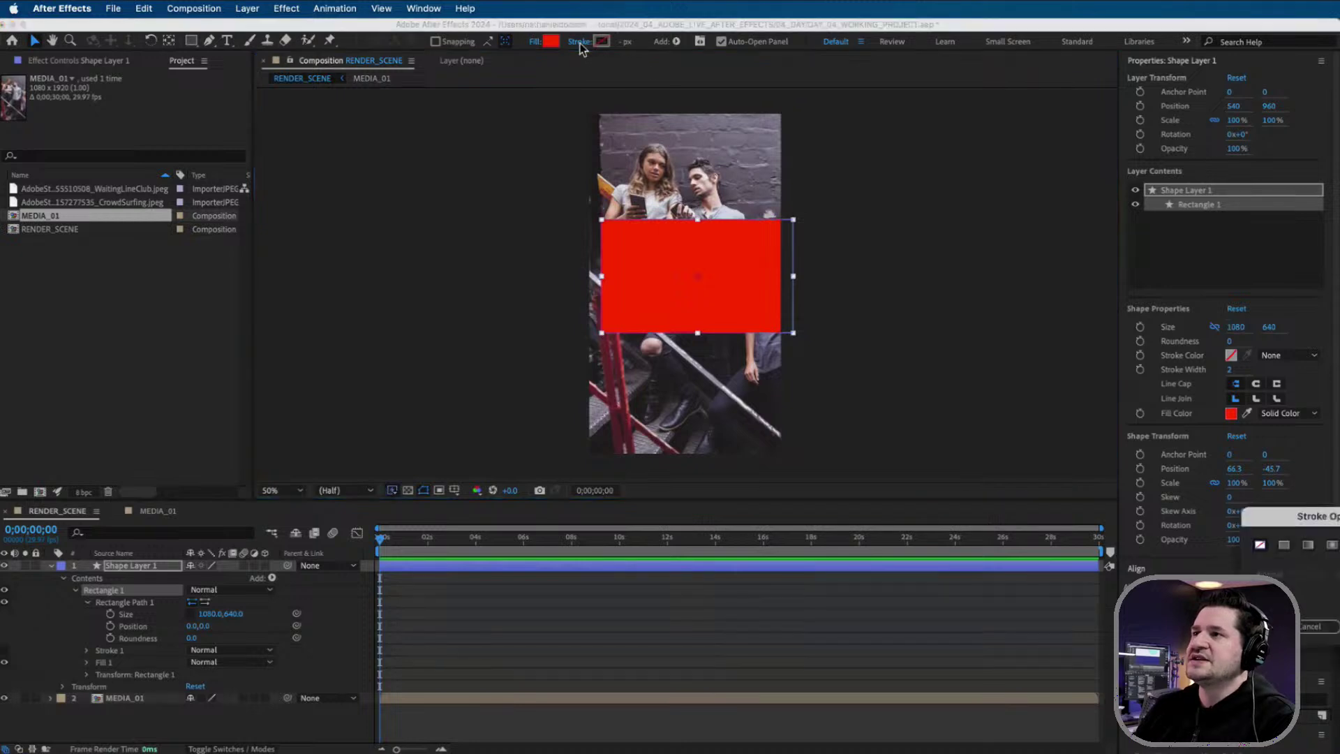
{"action": "left_click_drag", "start_coordinate": [1246, 528], "coordinate": [361, 216]}
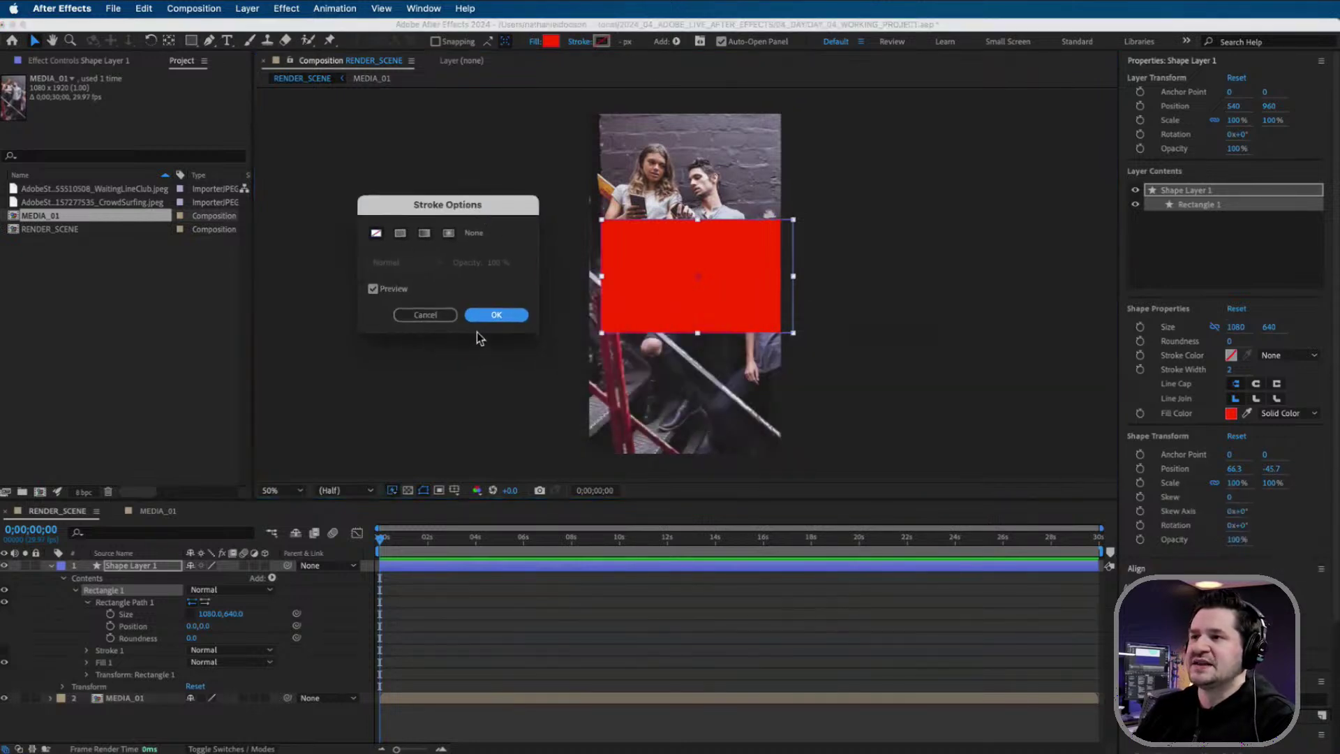
{"action": "left_click", "coordinate": [494, 313]}
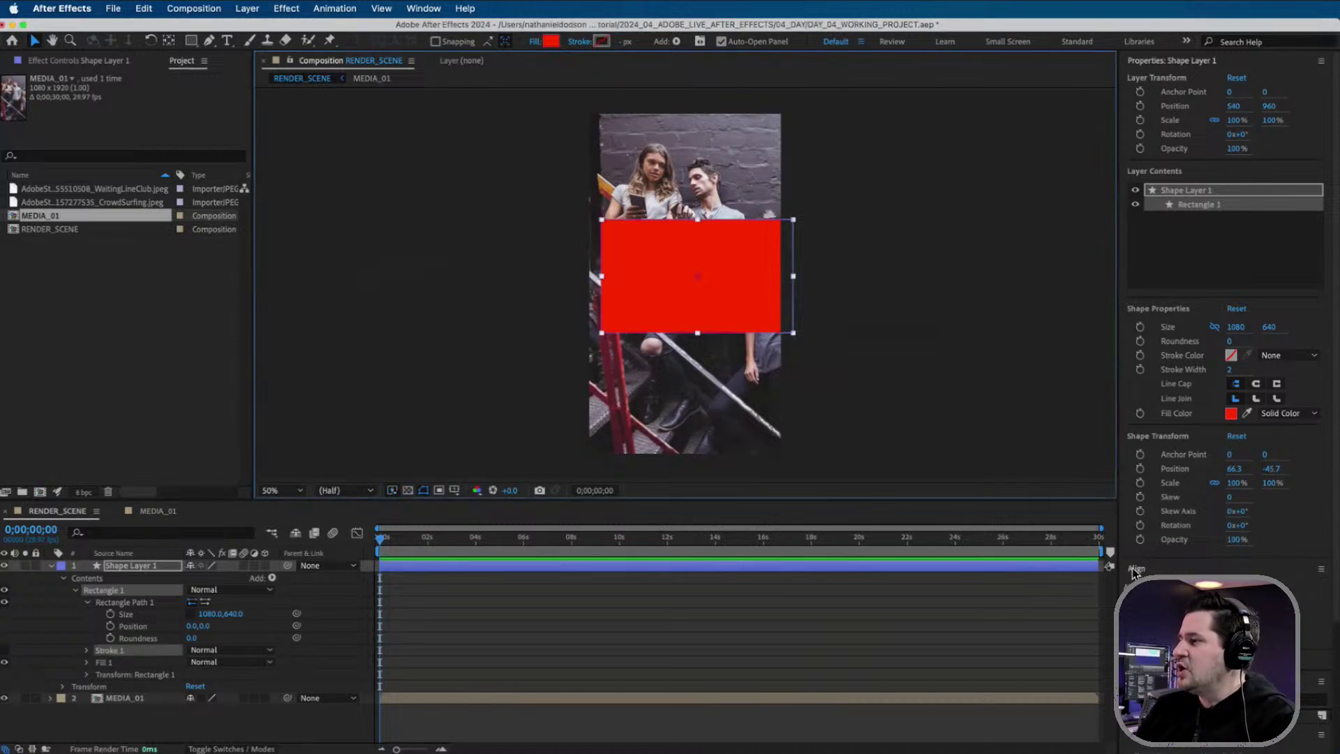
- Align the red rectangle to the left and top edges of the composition
{"action": "left_click", "coordinate": [437, 9]}
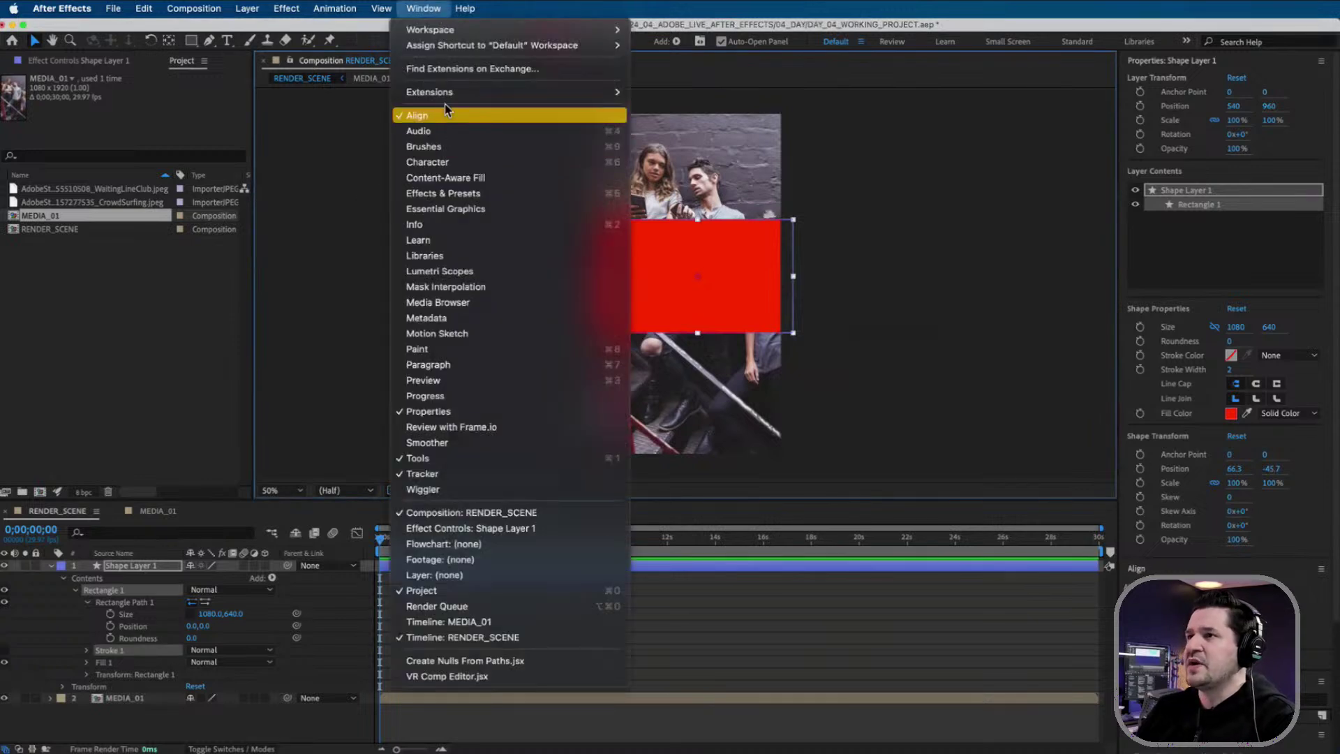
{"action": "left_click", "coordinate": [1167, 550]}
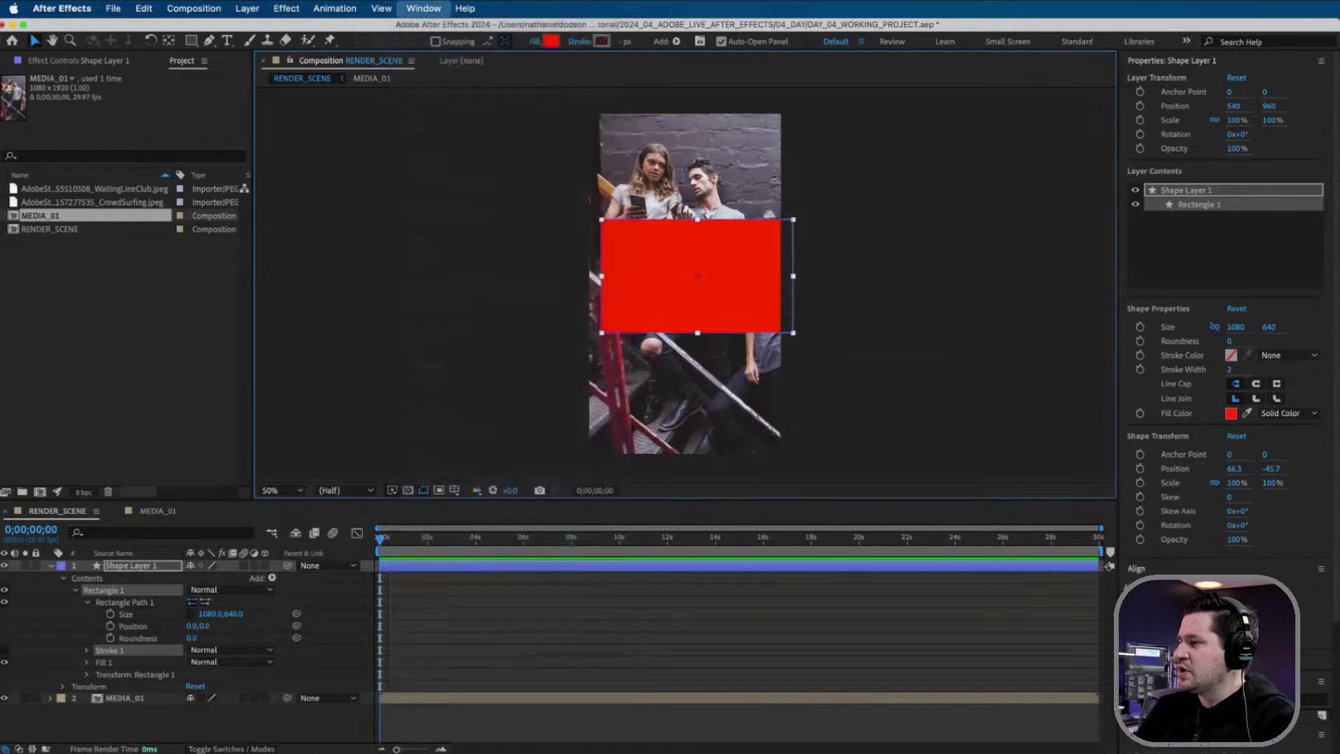
{"action": "left_click", "coordinate": [1139, 601]}
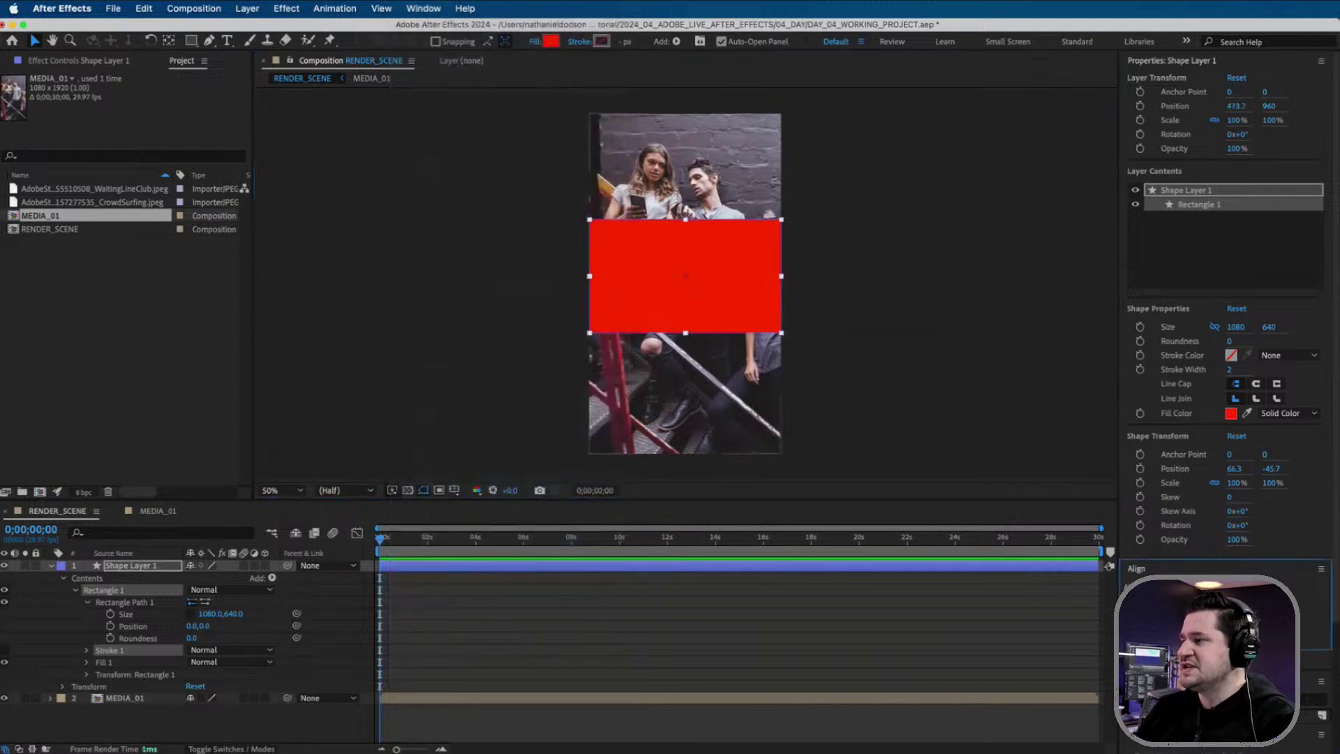
{"action": "left_click", "coordinate": [1194, 601]}
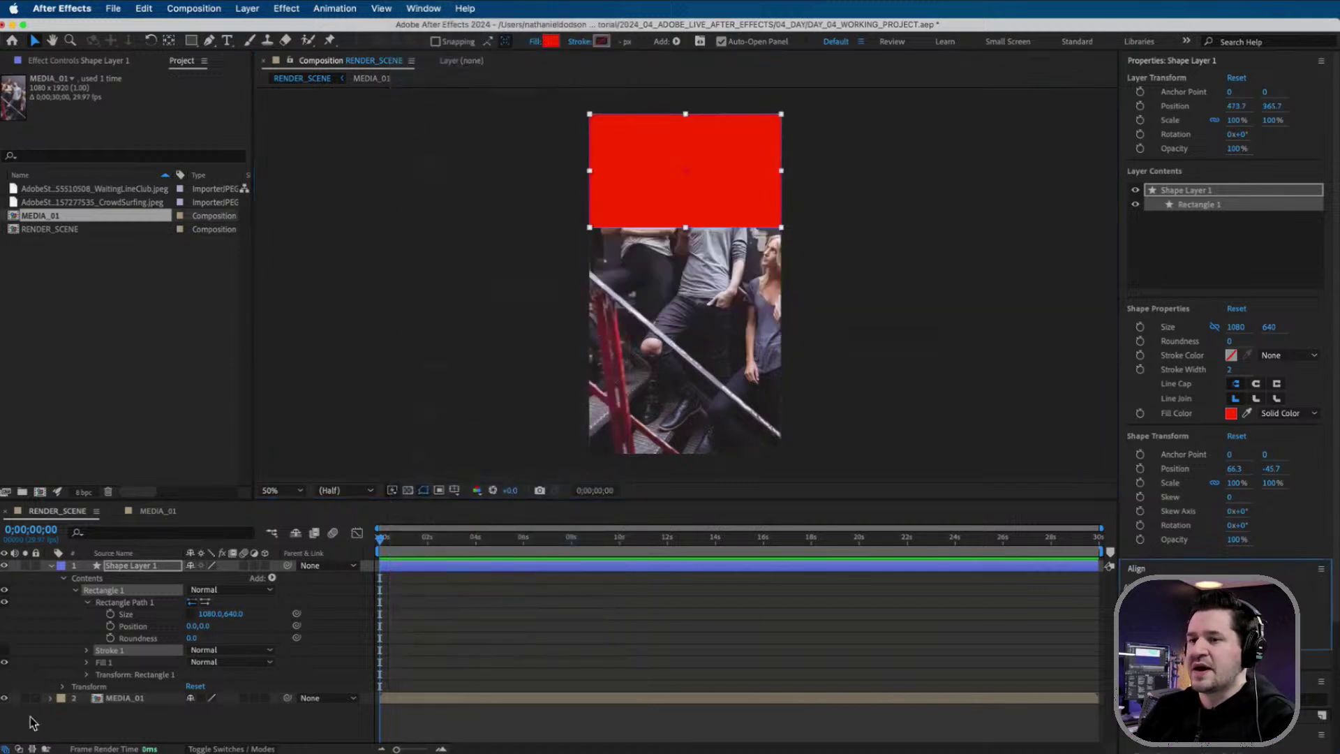
- Collapse the rectangle's shape layer and duplicate it twice
{"action": "left_click", "coordinate": [50, 565]}
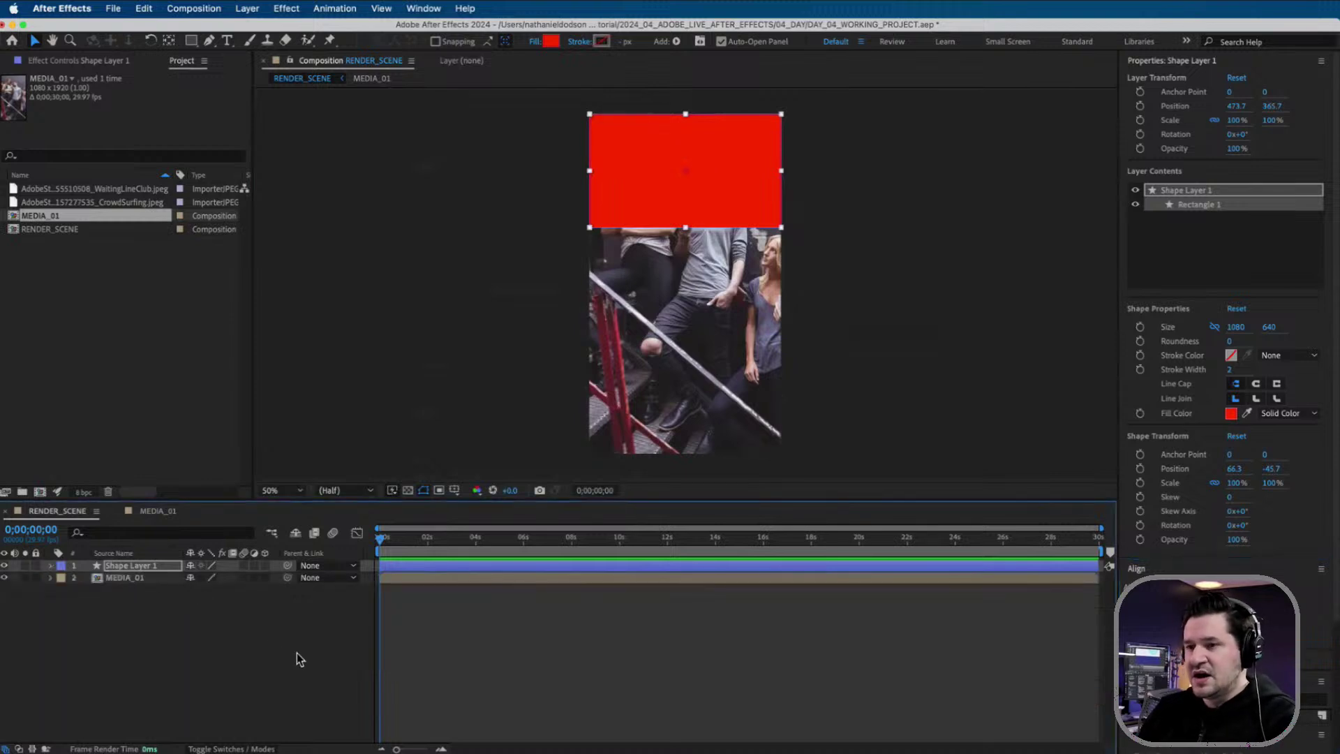
{"action": "key", "text": "super+d"}
{"action": "key", "text": "super+d"}
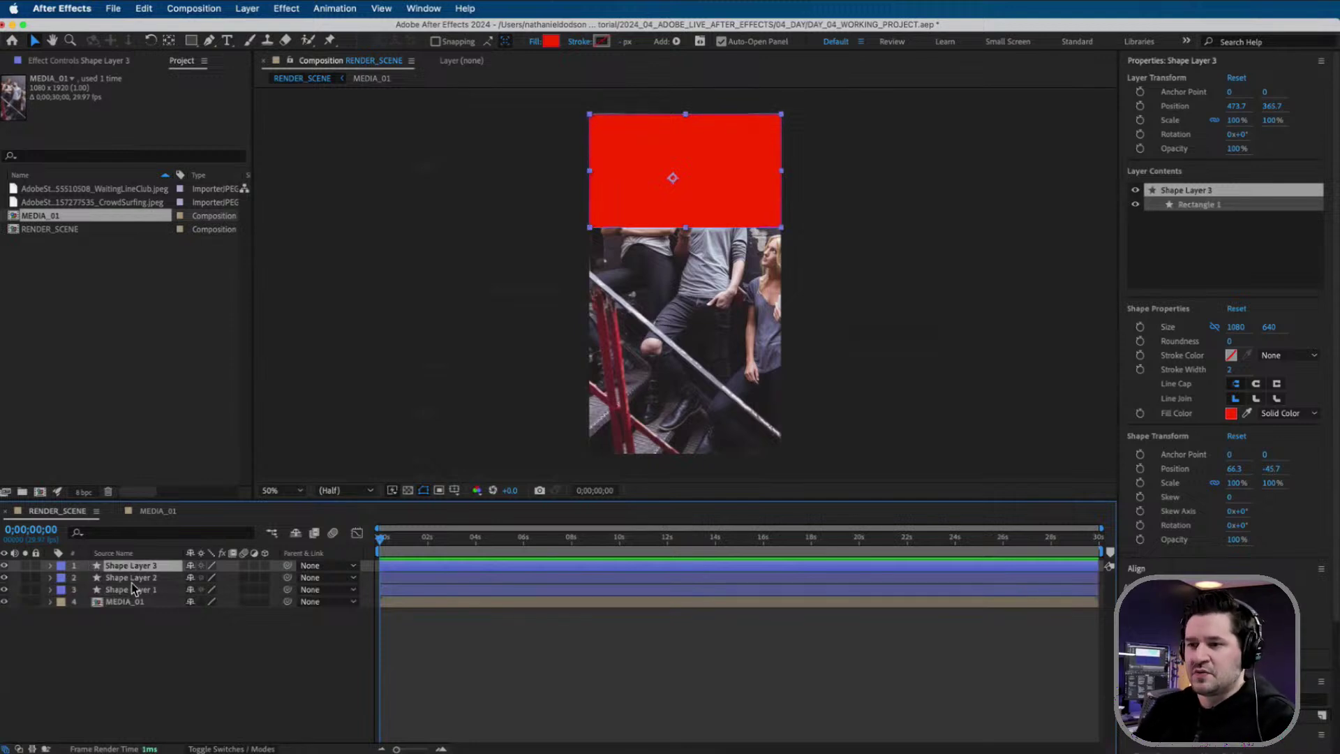
- Rename the three shape layers, from the uppermost in the stack down, as TOP, CENTER and BOTTOM
{"action": "key", "text": "Return"}
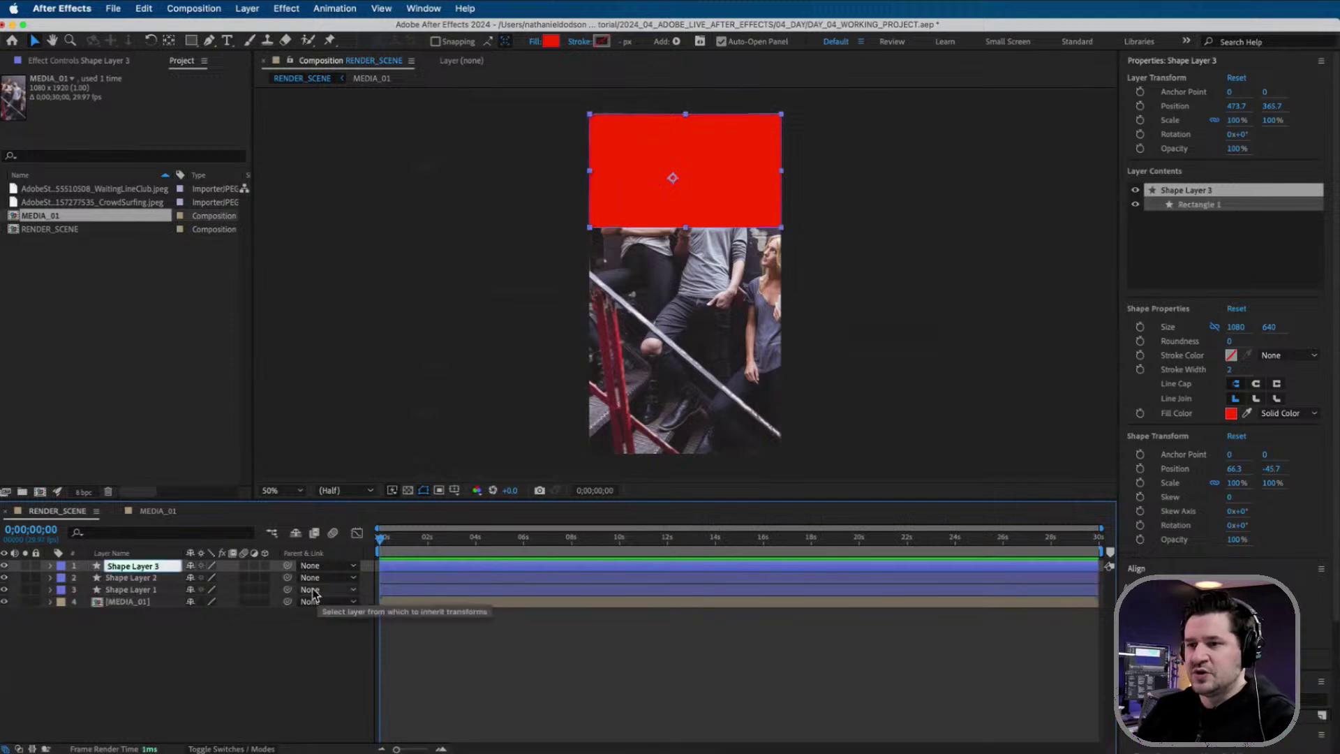
{"action": "type", "text": "TOP"}
{"action": "key", "text": "Return"}
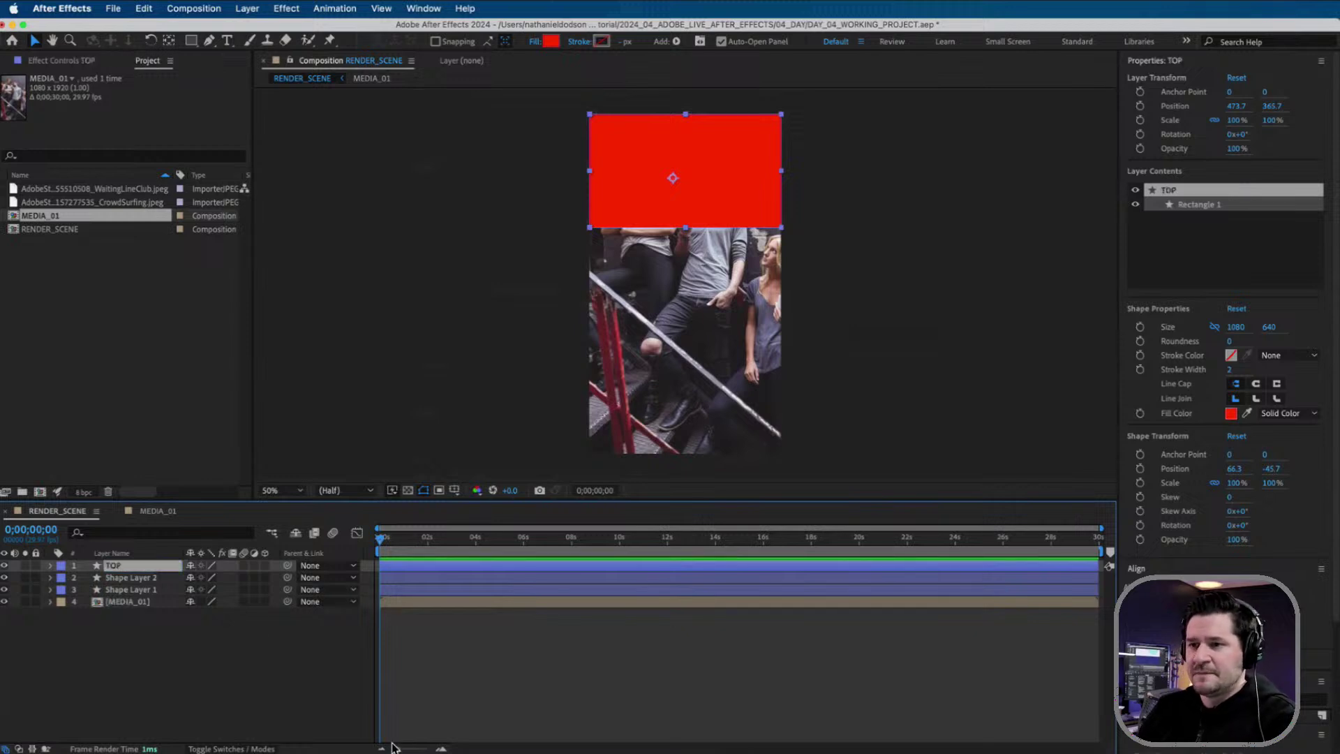
{"action": "left_click", "coordinate": [134, 578]}
{"action": "key", "text": "Return"}
{"action": "type", "text": "CENTER"}
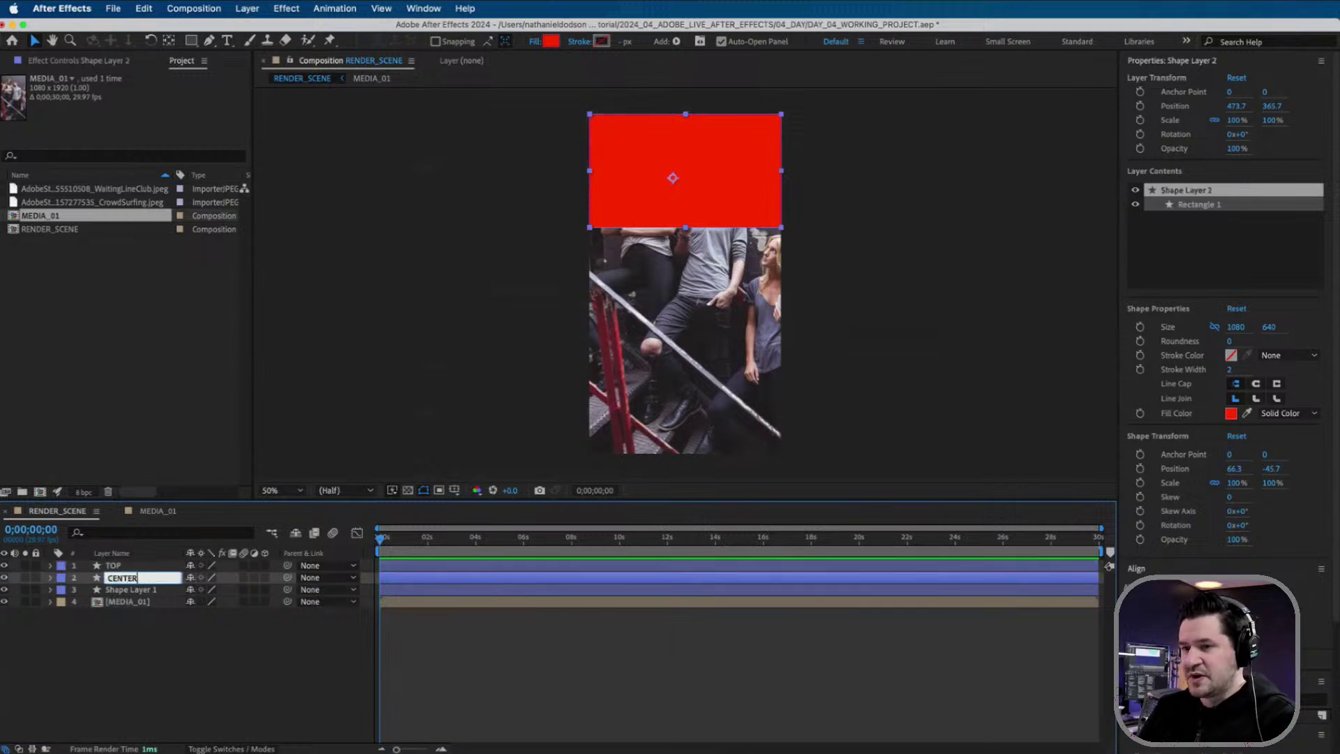
{"action": "key", "text": "Return"}
{"action": "left_click", "coordinate": [120, 590]}
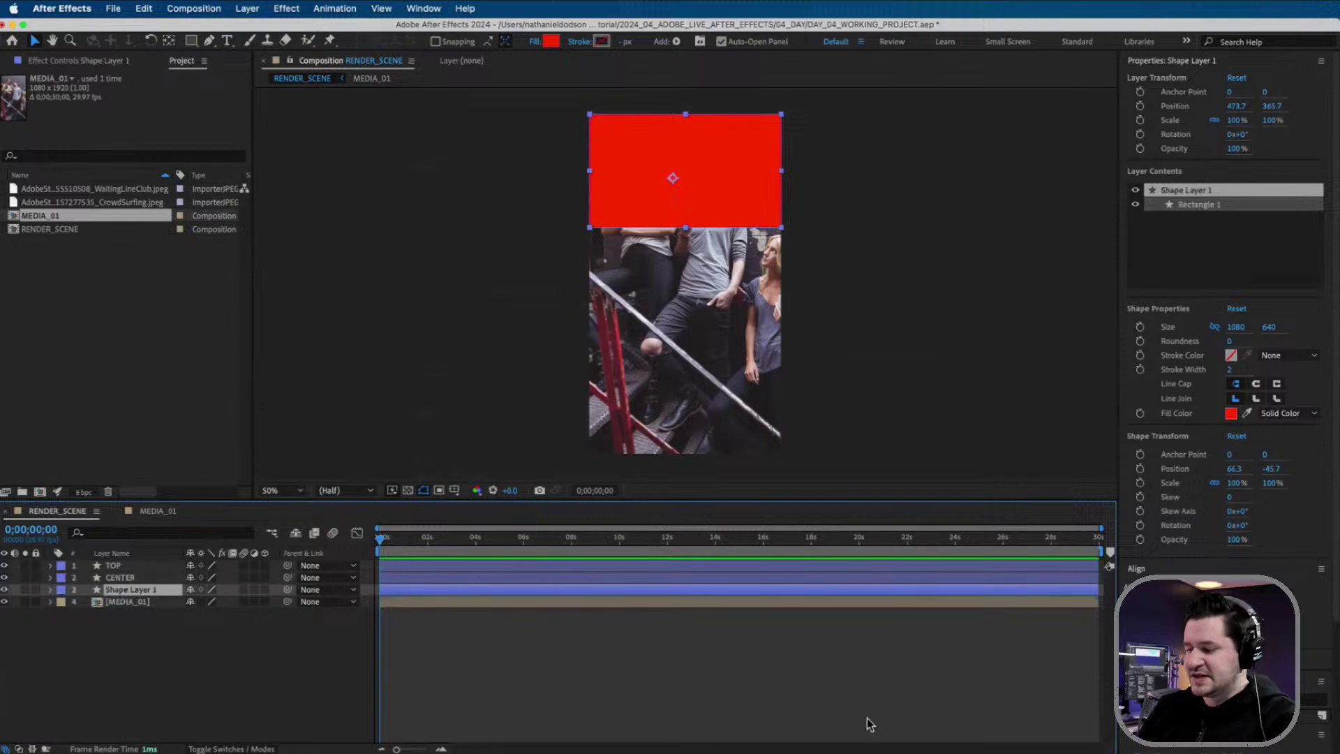
{"action": "key", "text": "Return"}
{"action": "type", "text": "BOTTOM"}
{"action": "key", "text": "Return"}
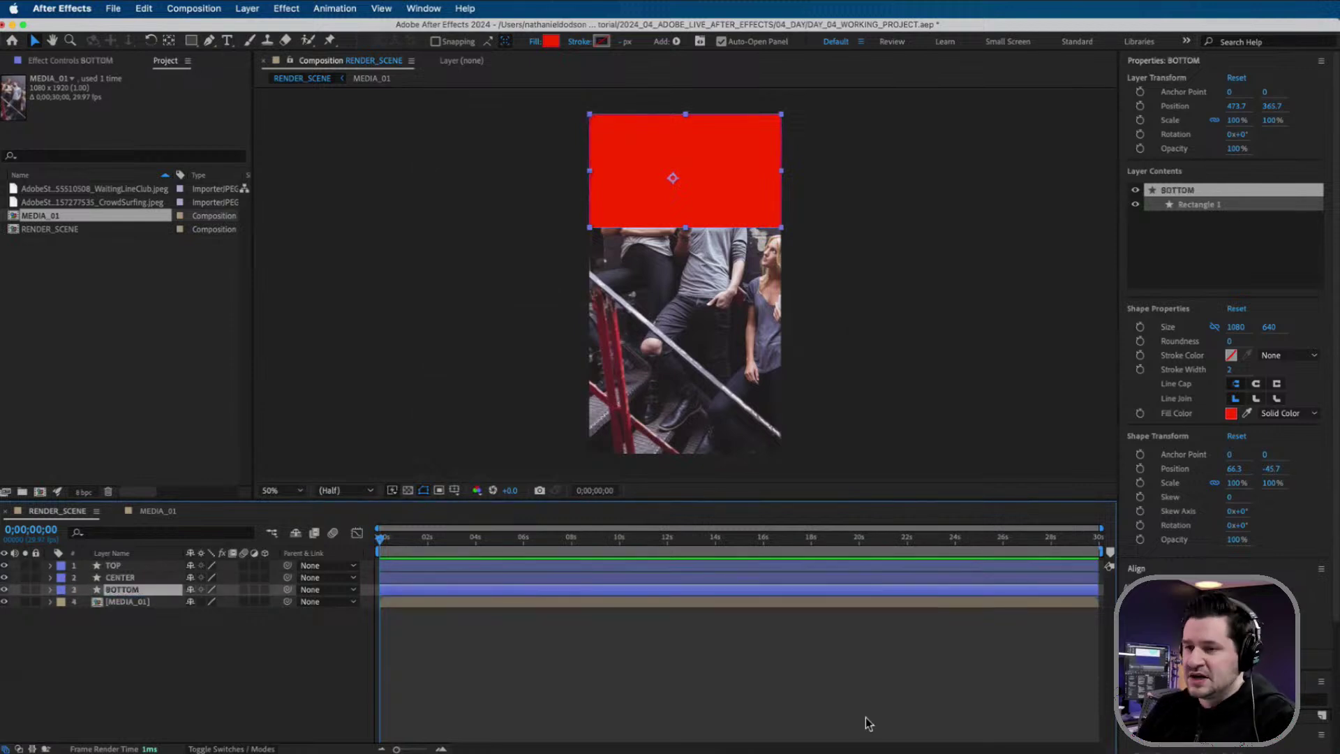
- Align the CENTER layer to the composition's vertical center and the BOTTOM layer to its bottom edge
{"action": "left_click", "coordinate": [123, 578]}
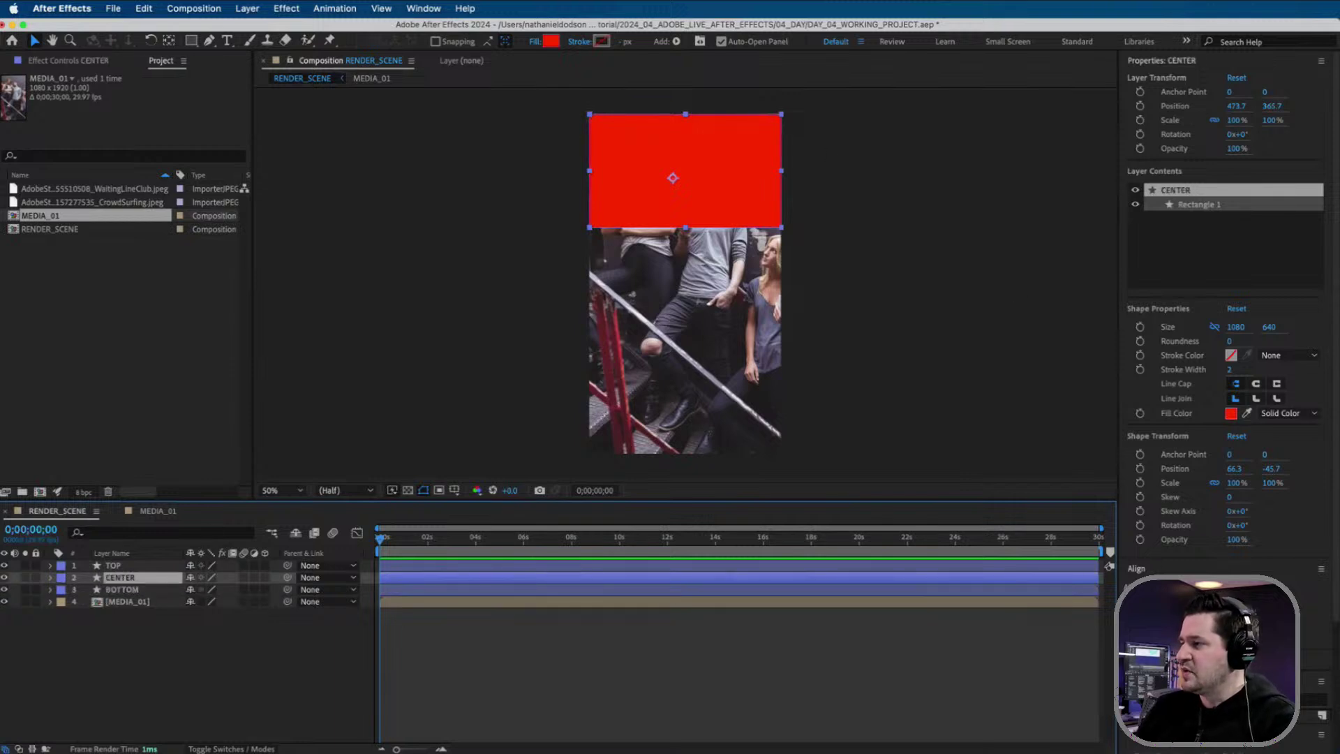
{"action": "left_click", "coordinate": [1210, 605]}
{"action": "left_click", "coordinate": [123, 590]}
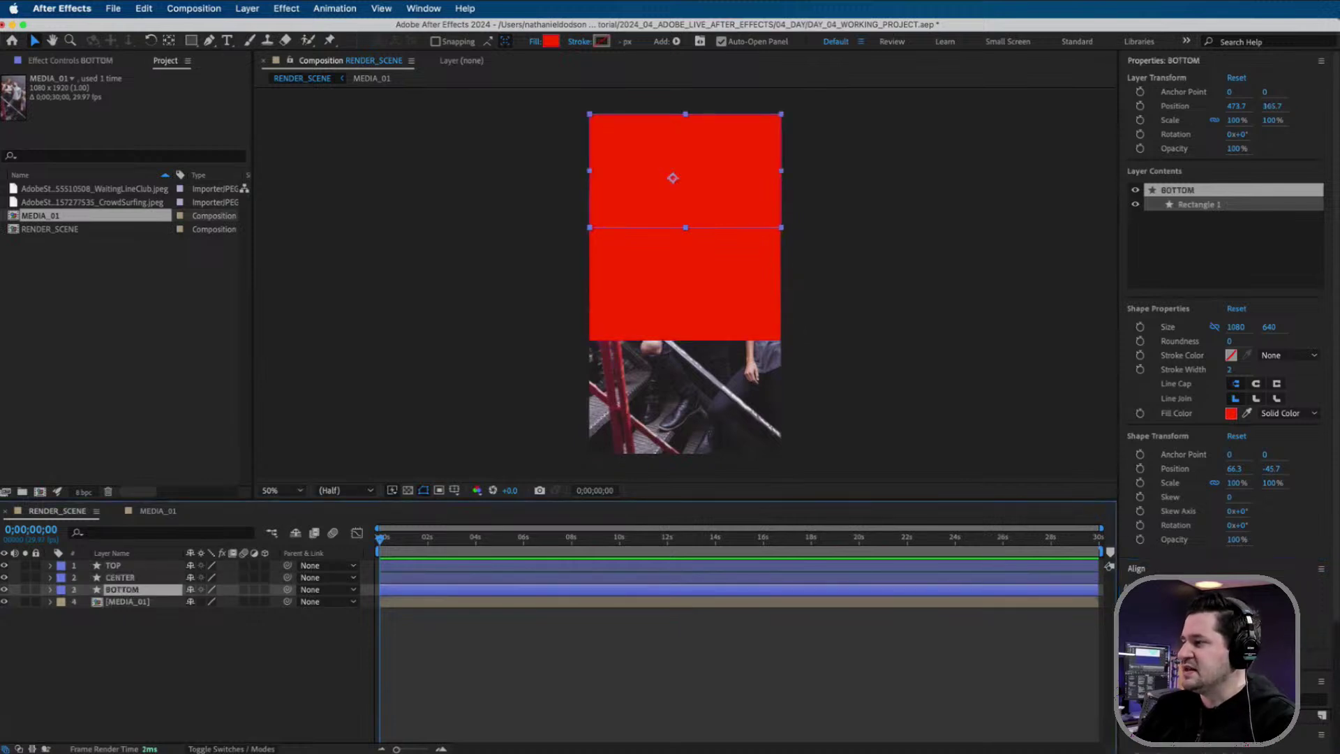
{"action": "left_click", "coordinate": [1232, 606]}
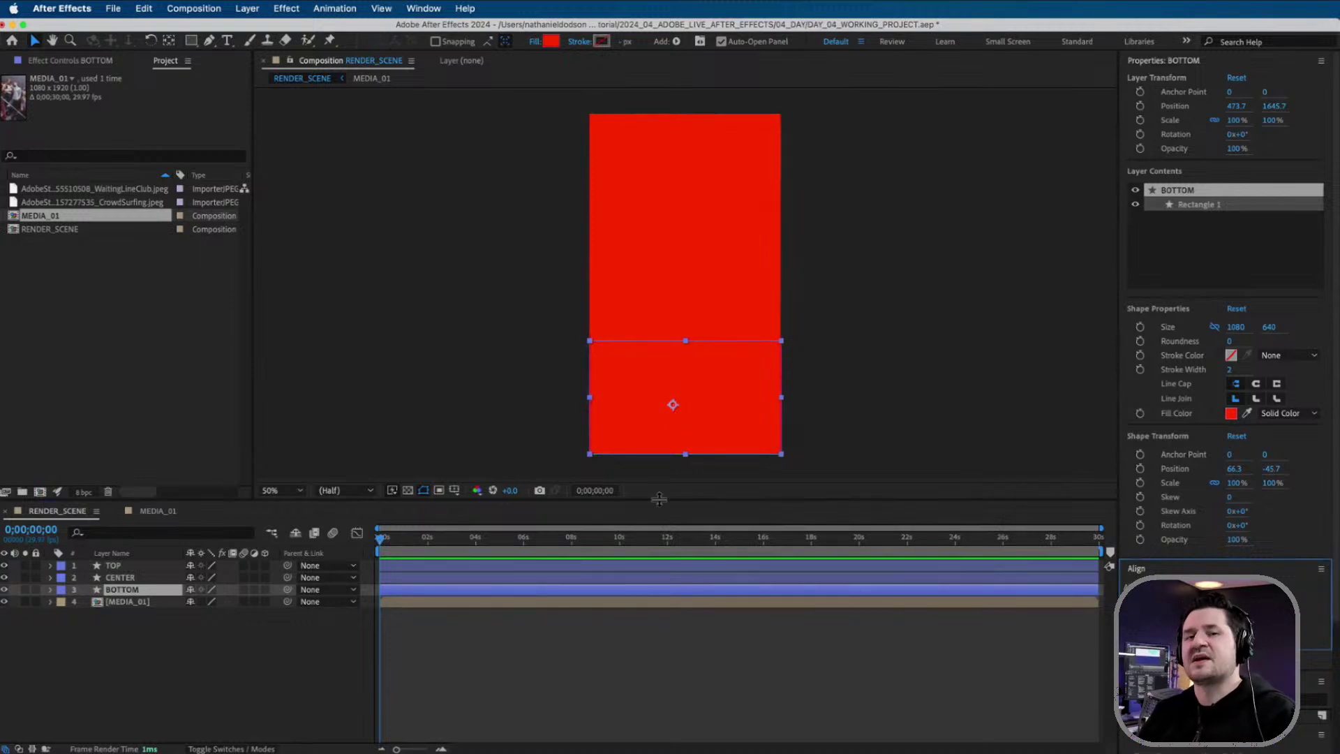
{"action": "left_click_drag", "start_coordinate": [656, 272], "coordinate": [682, 191]}
{"action": "left_click", "coordinate": [166, 654]}
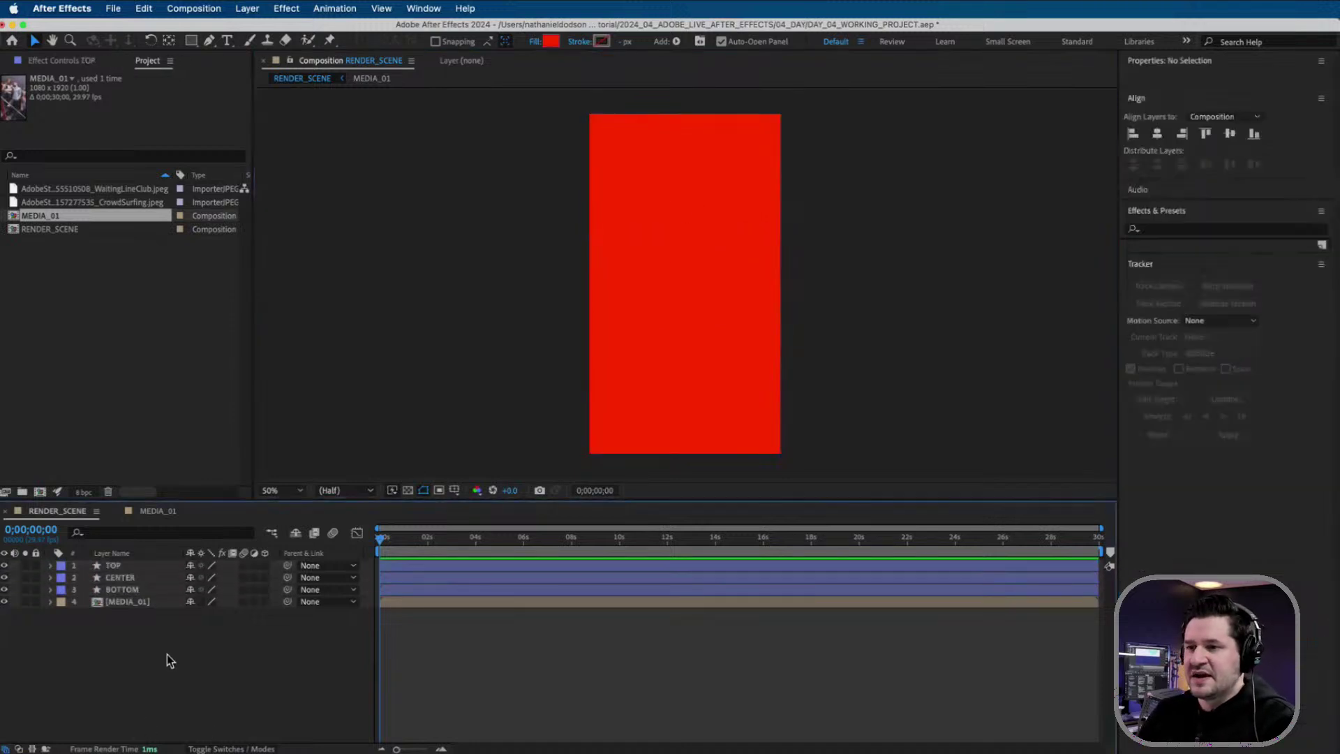
{"action": "left_click", "coordinate": [146, 570]}
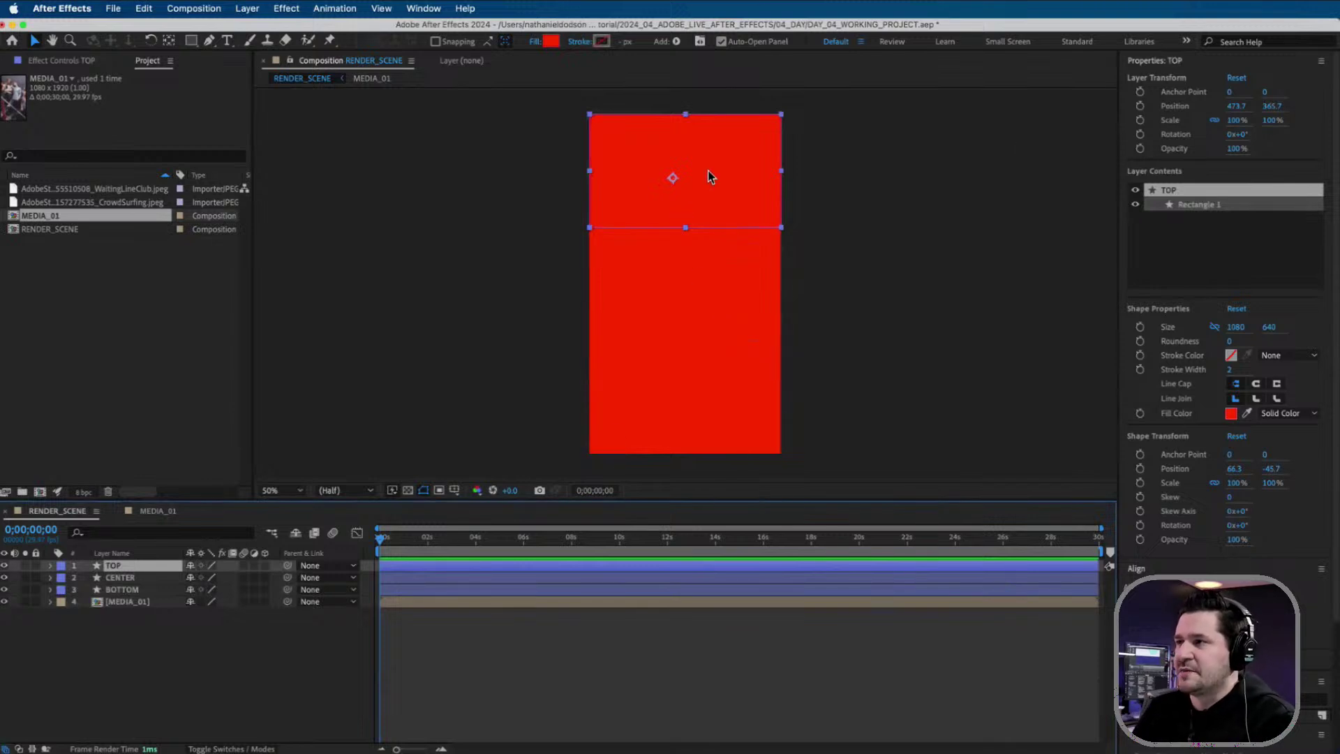
{"action": "left_click", "coordinate": [134, 611]}
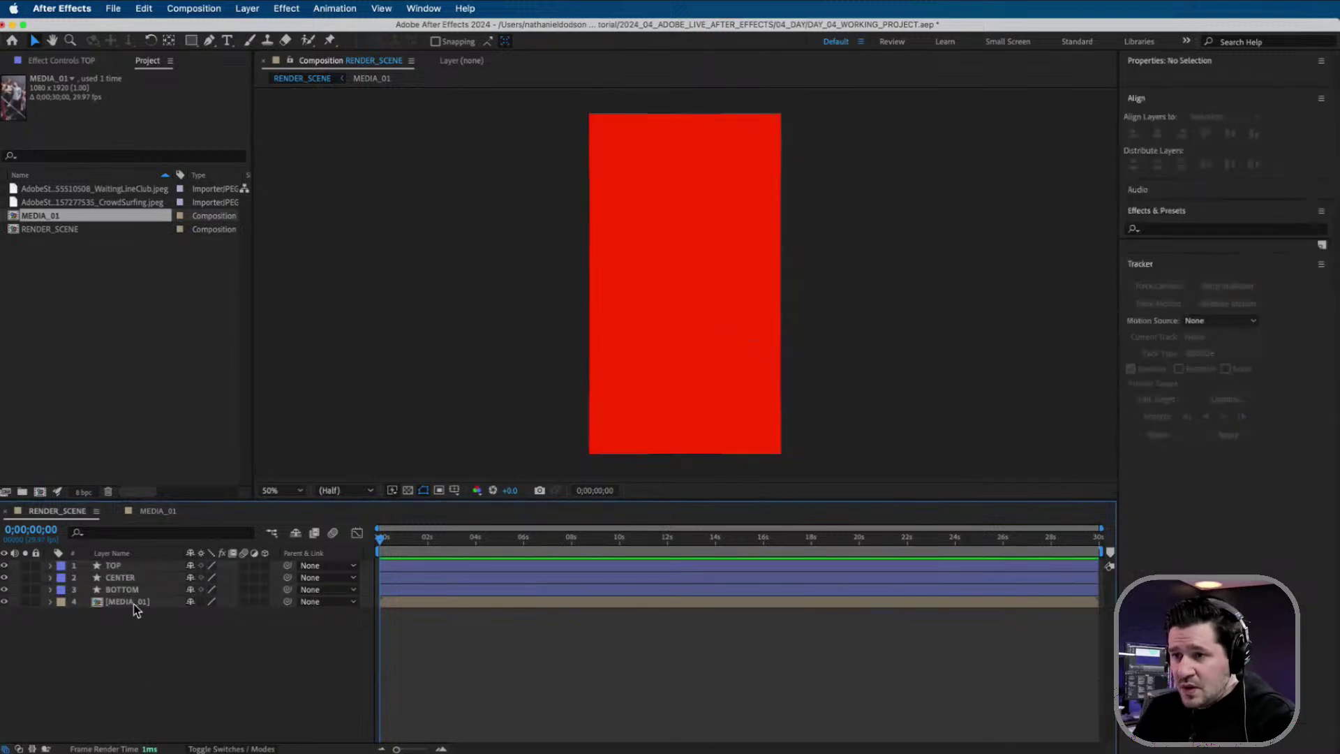
- Move the MEDIA_01 layer directly beneath TOP in the layer stack and hide the TOP layer
{"action": "left_click", "coordinate": [135, 605]}
{"action": "left_click_drag", "start_coordinate": [132, 601], "coordinate": [121, 580]}
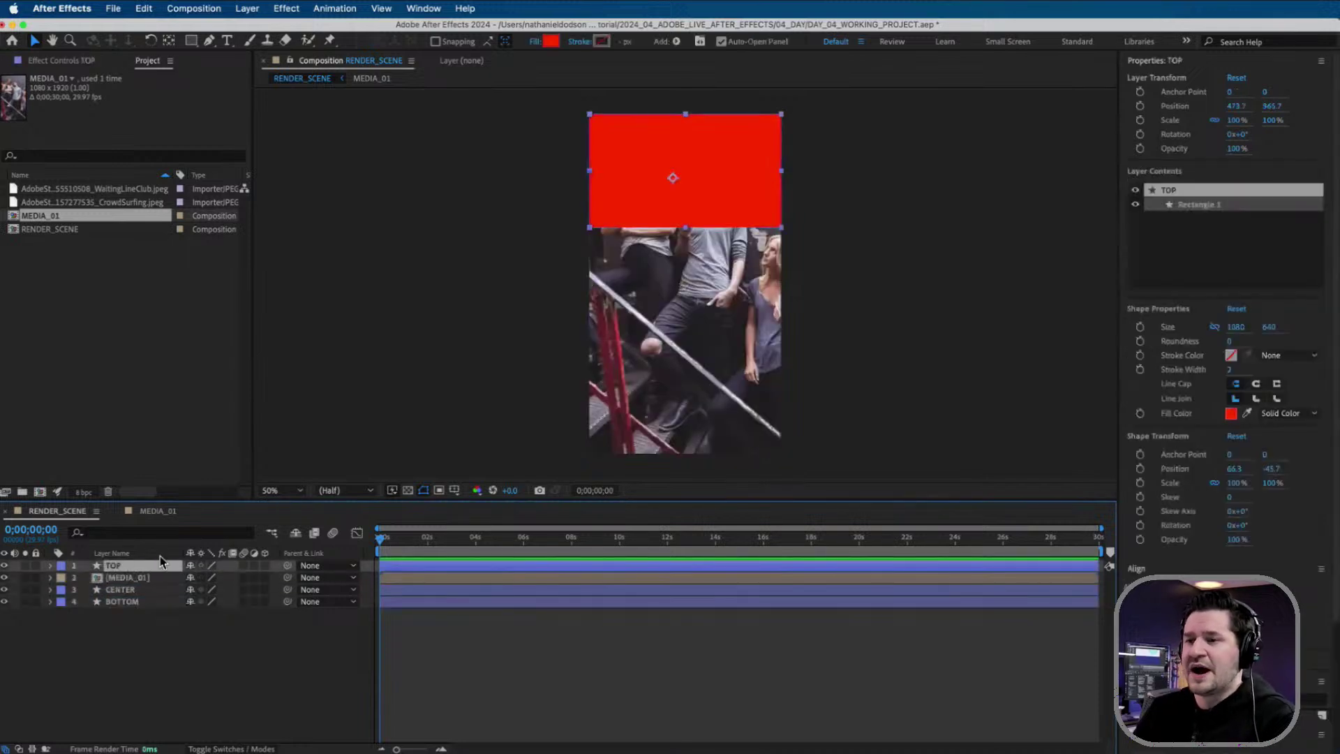
{"action": "left_click", "coordinate": [638, 157]}
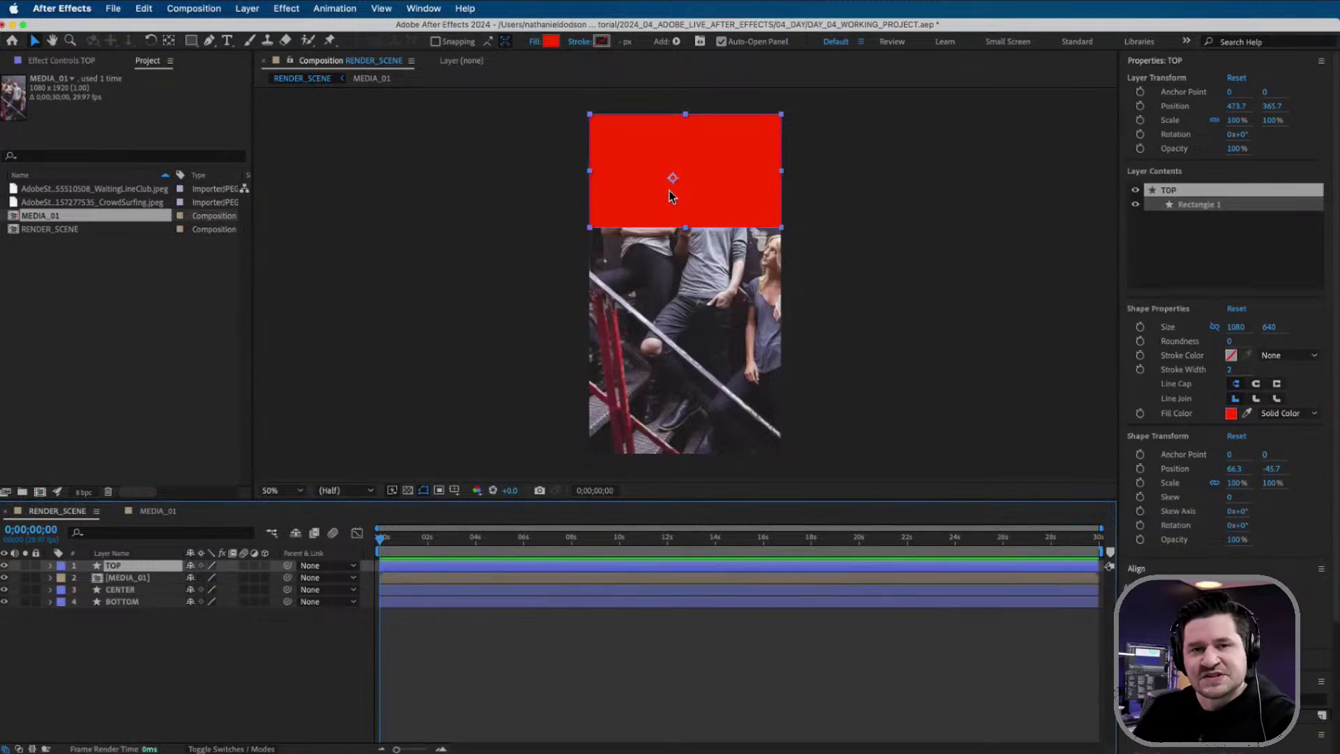
{"action": "left_click", "coordinate": [127, 578]}
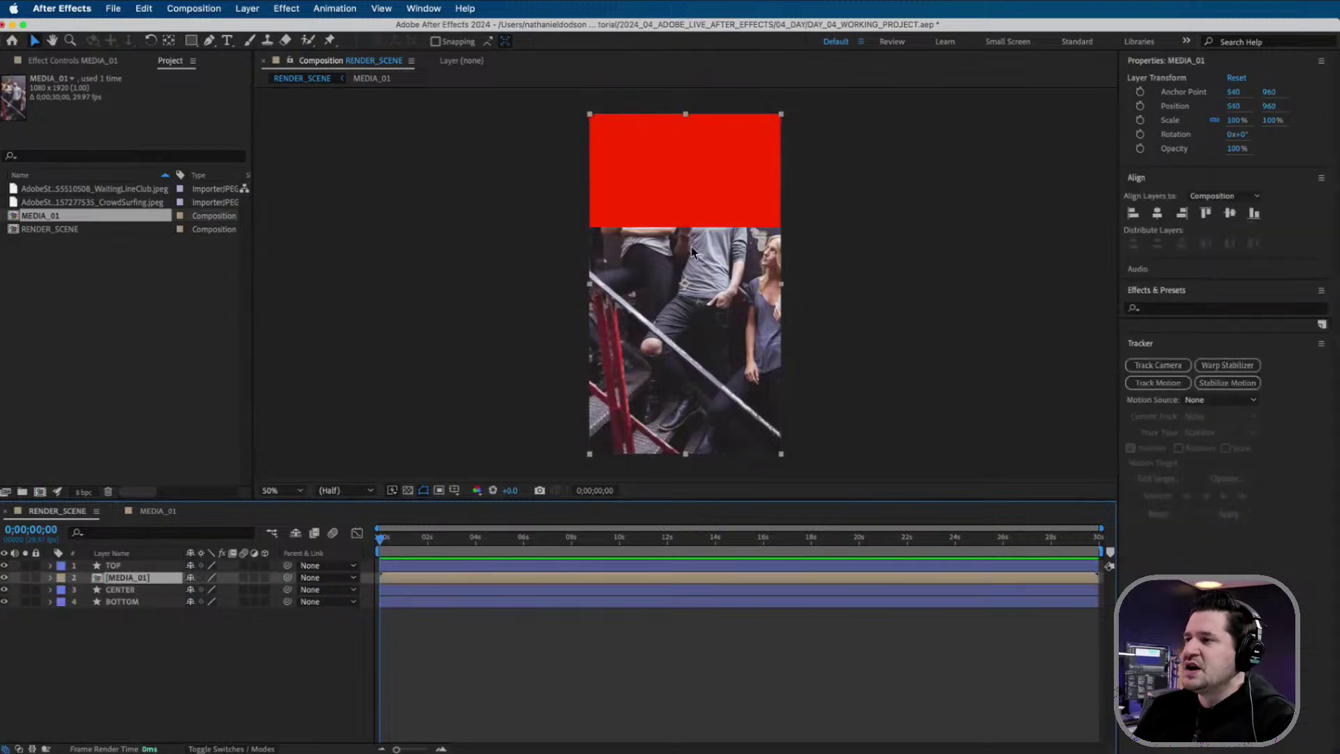
{"action": "left_click", "coordinate": [4, 565]}
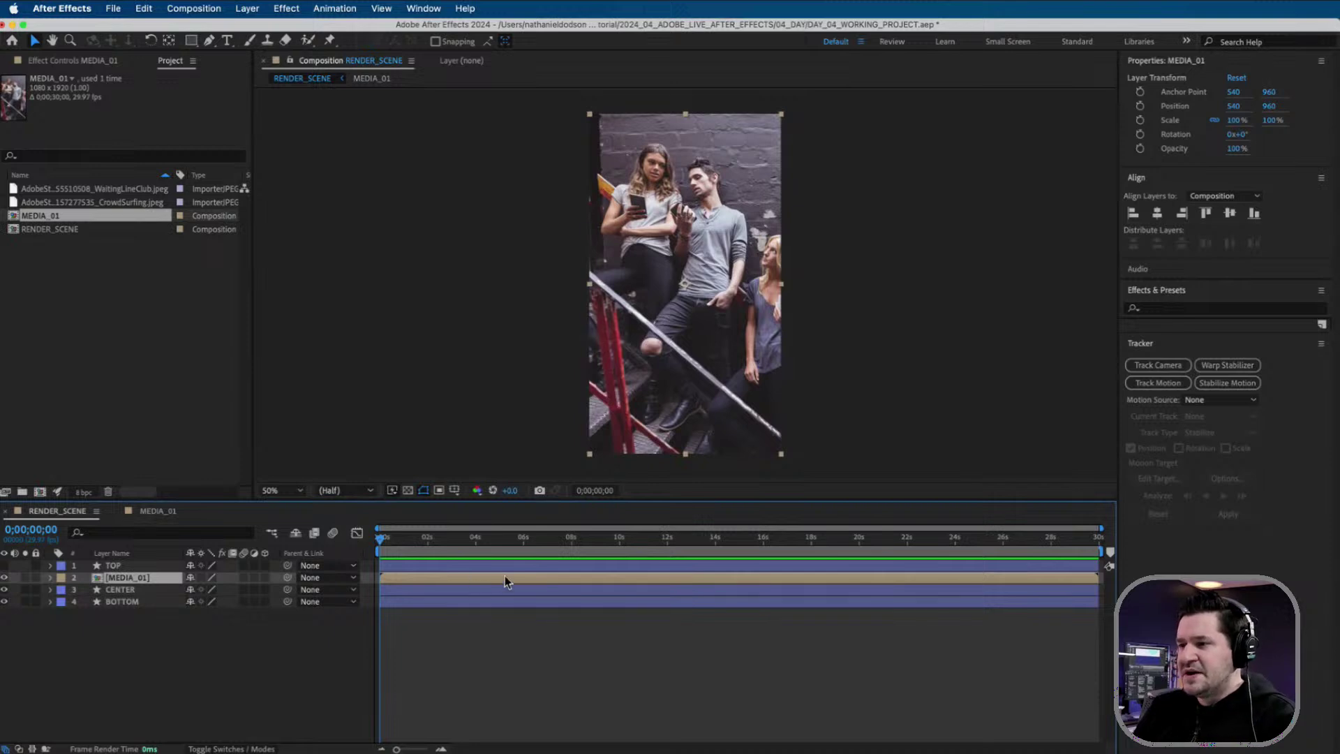
- Keyframe MEDIA_01's scale from 100% at the start to 120% at 6 seconds
{"action": "key", "text": "="}
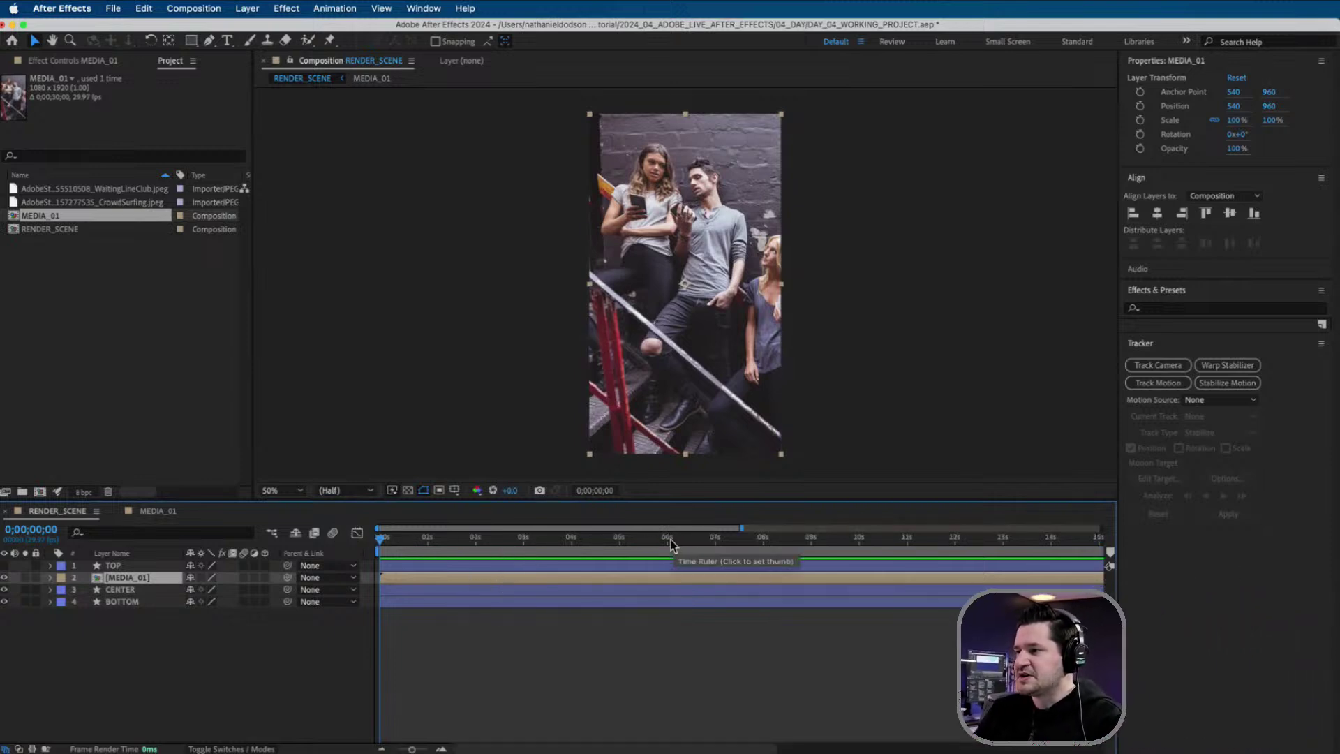
{"action": "key", "text": "s"}
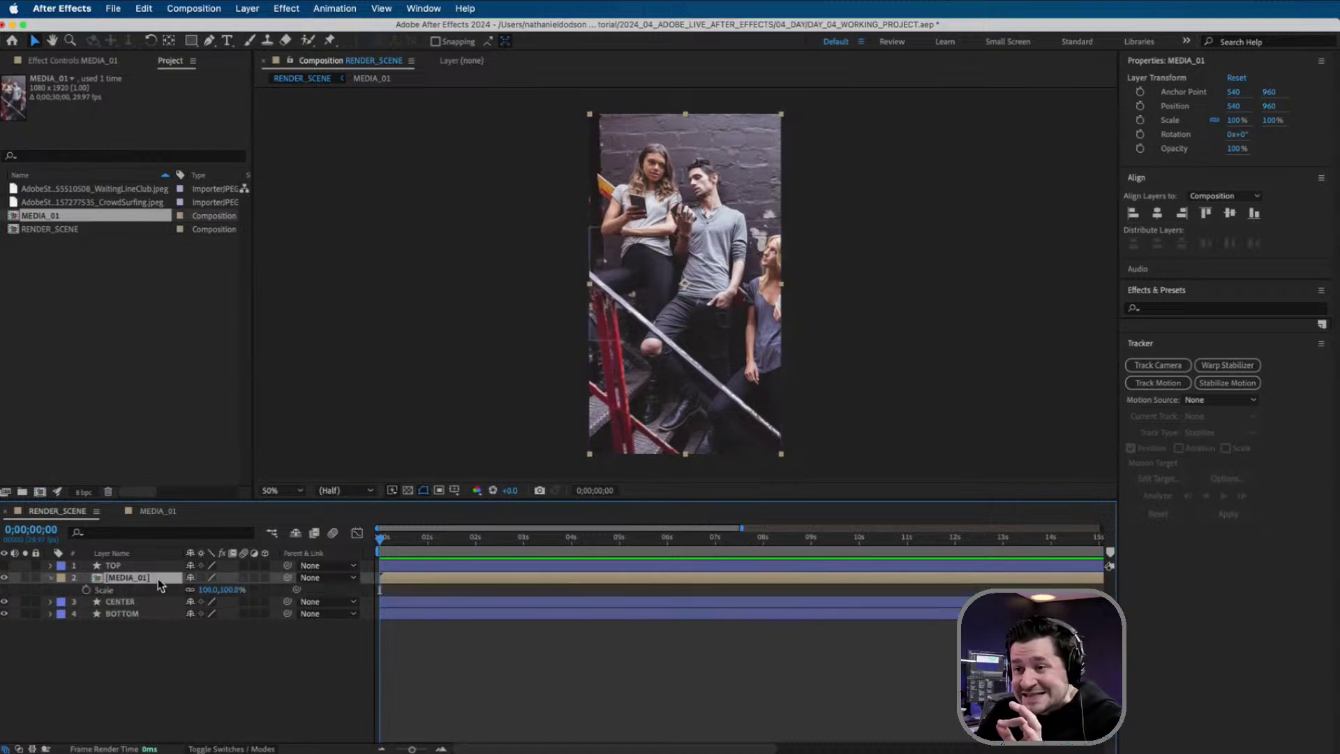
{"action": "left_click", "coordinate": [87, 590]}
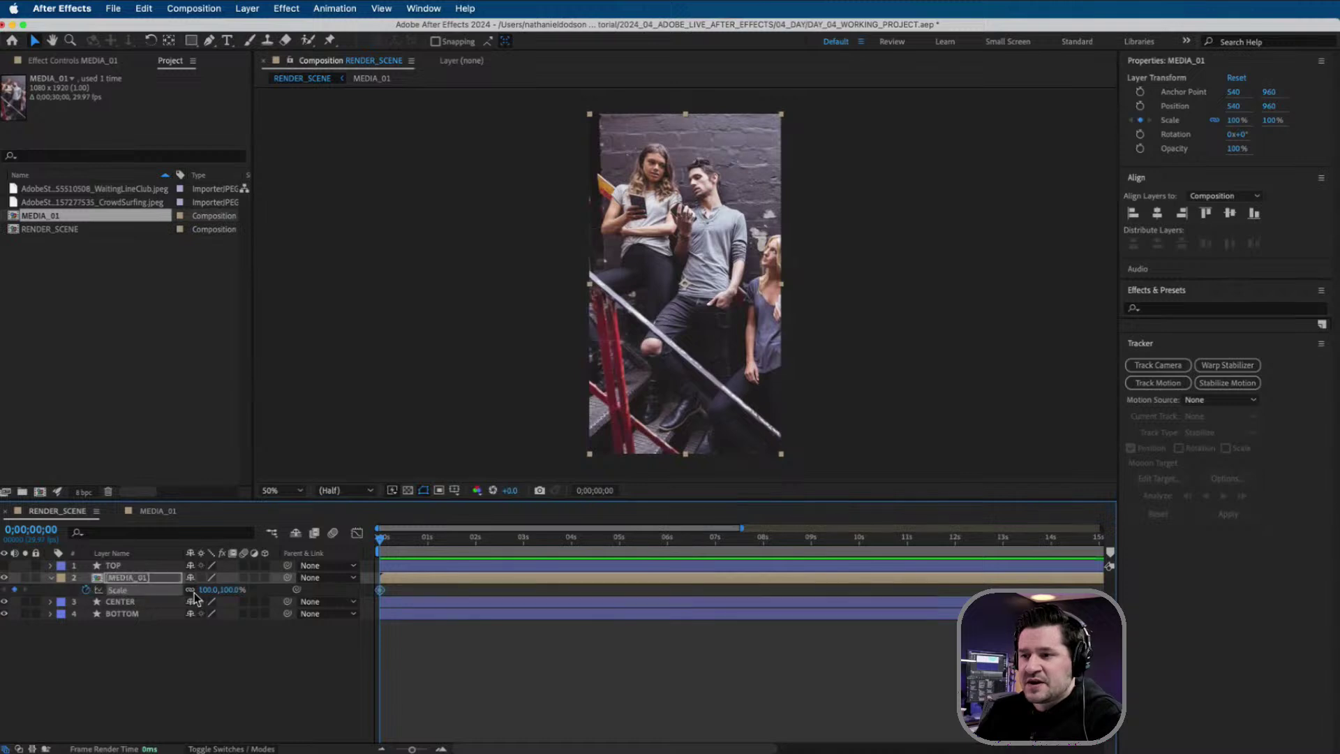
{"action": "left_click", "coordinate": [673, 539]}
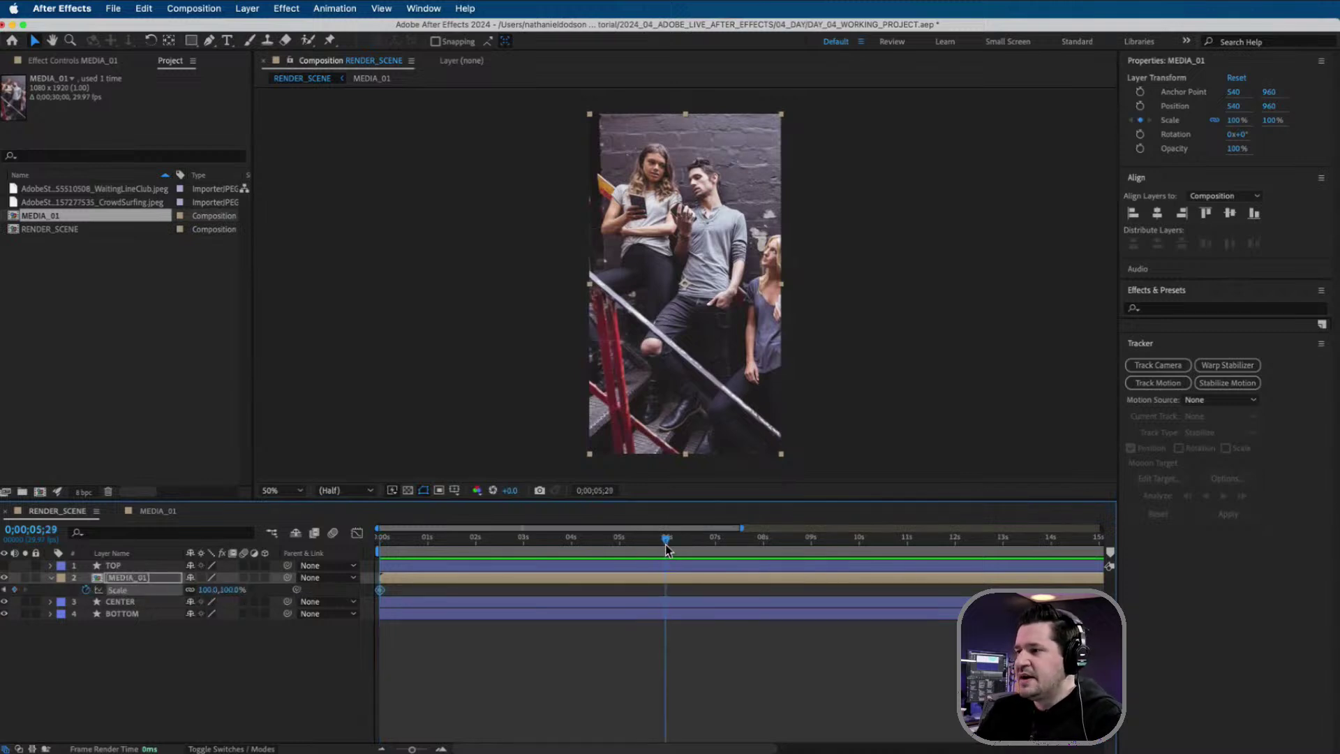
{"action": "left_click", "coordinate": [209, 590]}
{"action": "type", "text": "120"}
{"action": "key", "text": "Tab"}
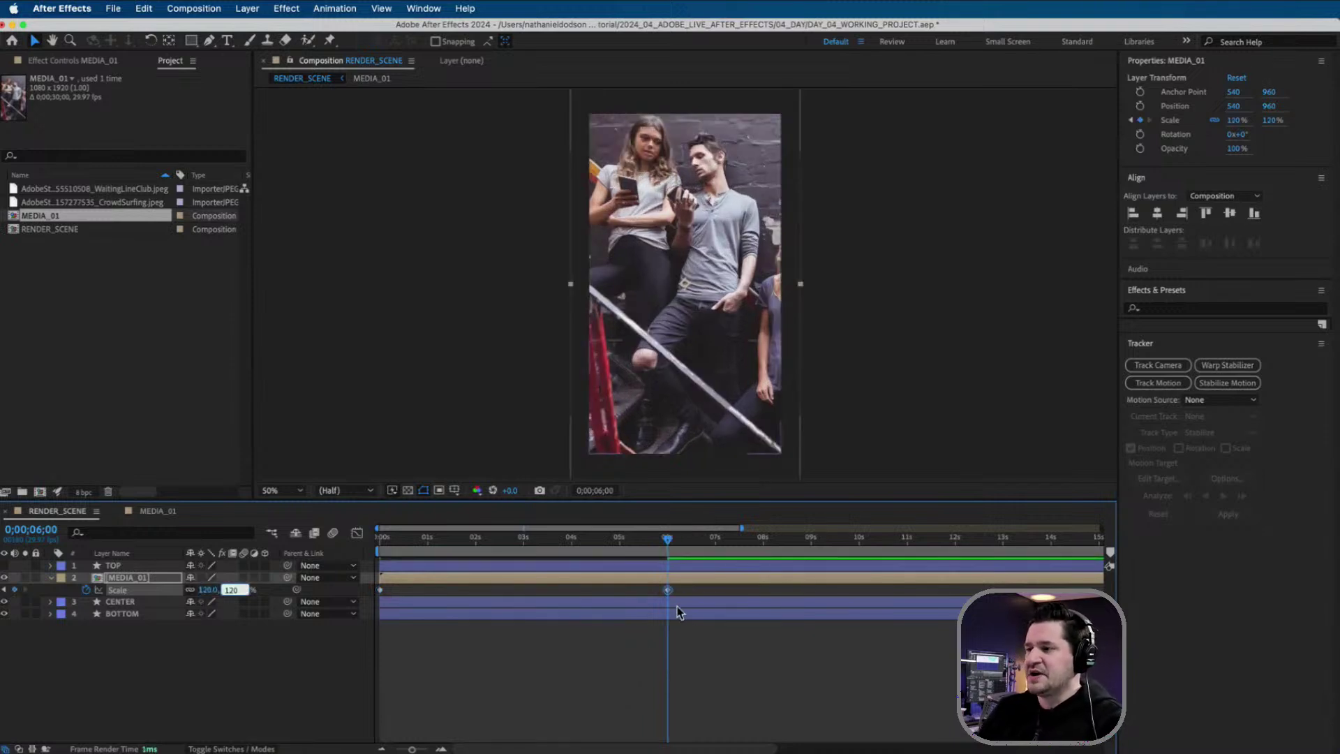
- Apply Easy Ease to both scale keyframes of MEDIA_01
{"action": "left_click", "coordinate": [667, 590]}
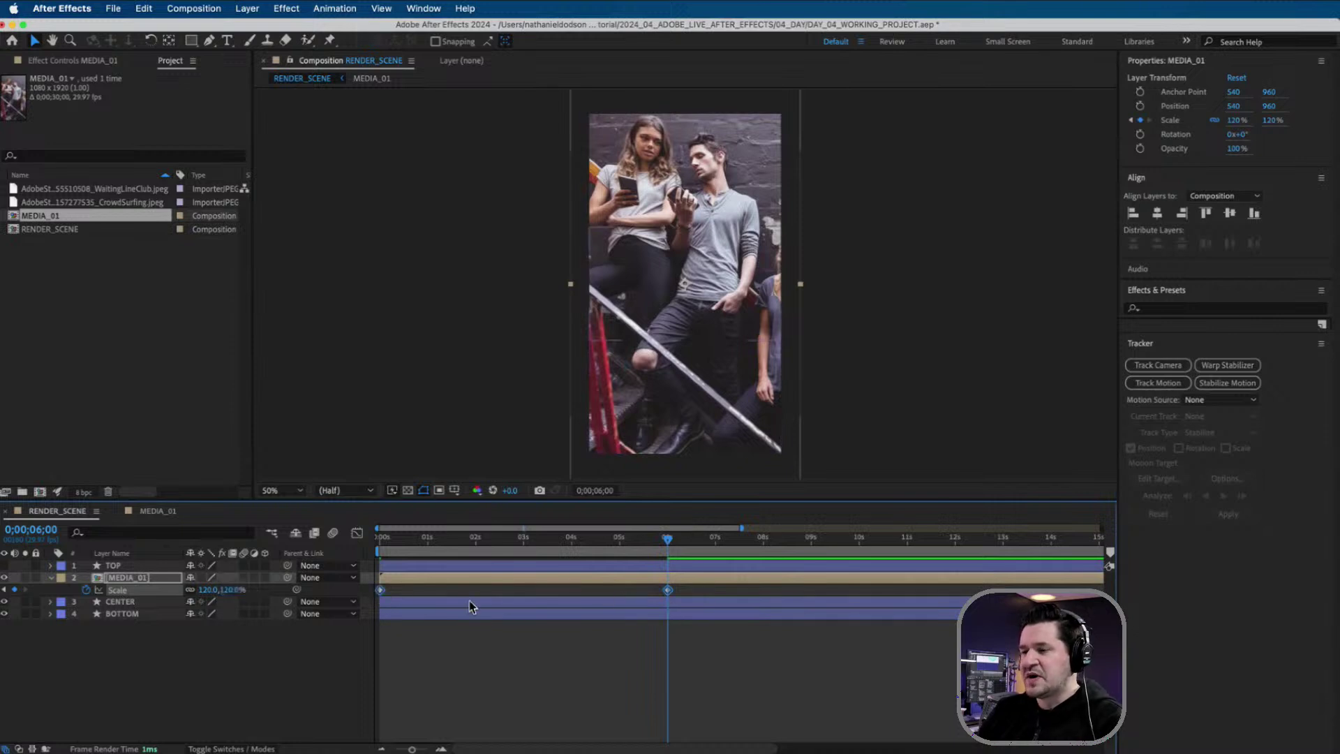
{"action": "right_click", "coordinate": [667, 590]}
{"action": "mouse_move", "coordinate": [767, 740]}
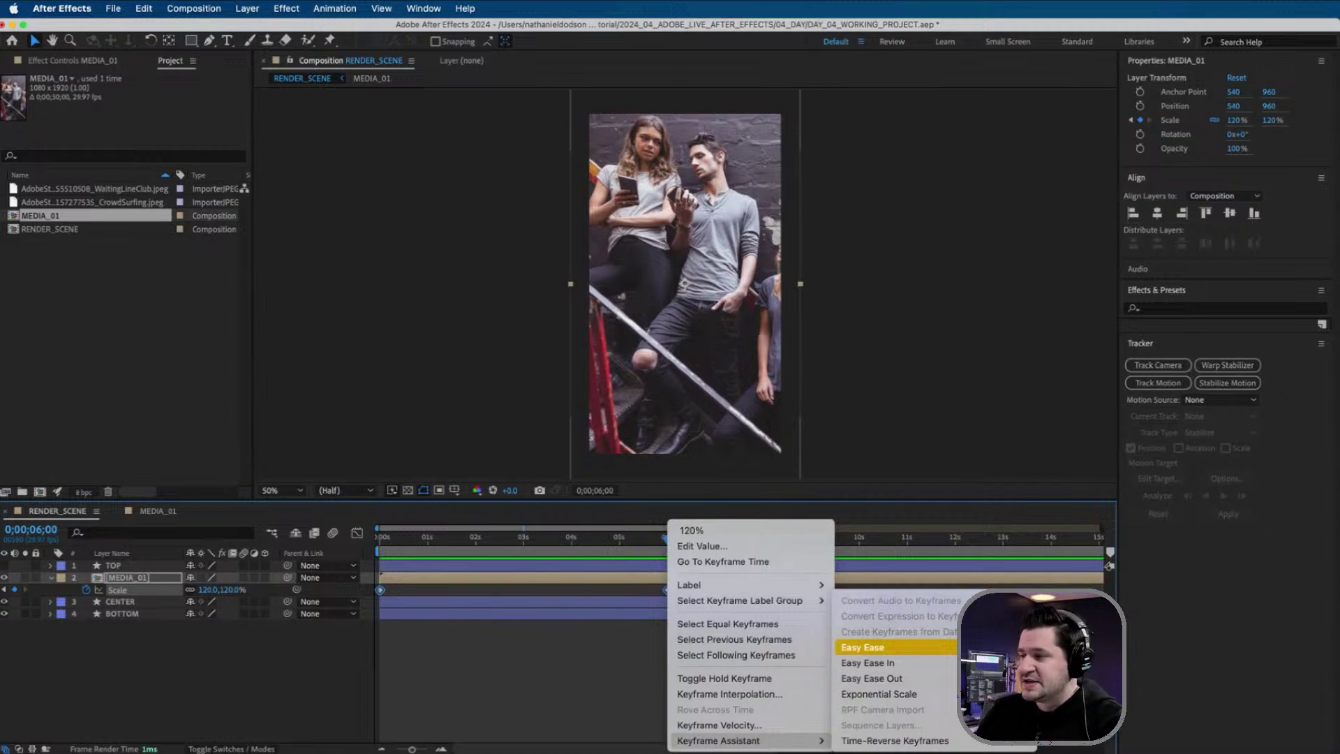
{"action": "left_click", "coordinate": [862, 647]}
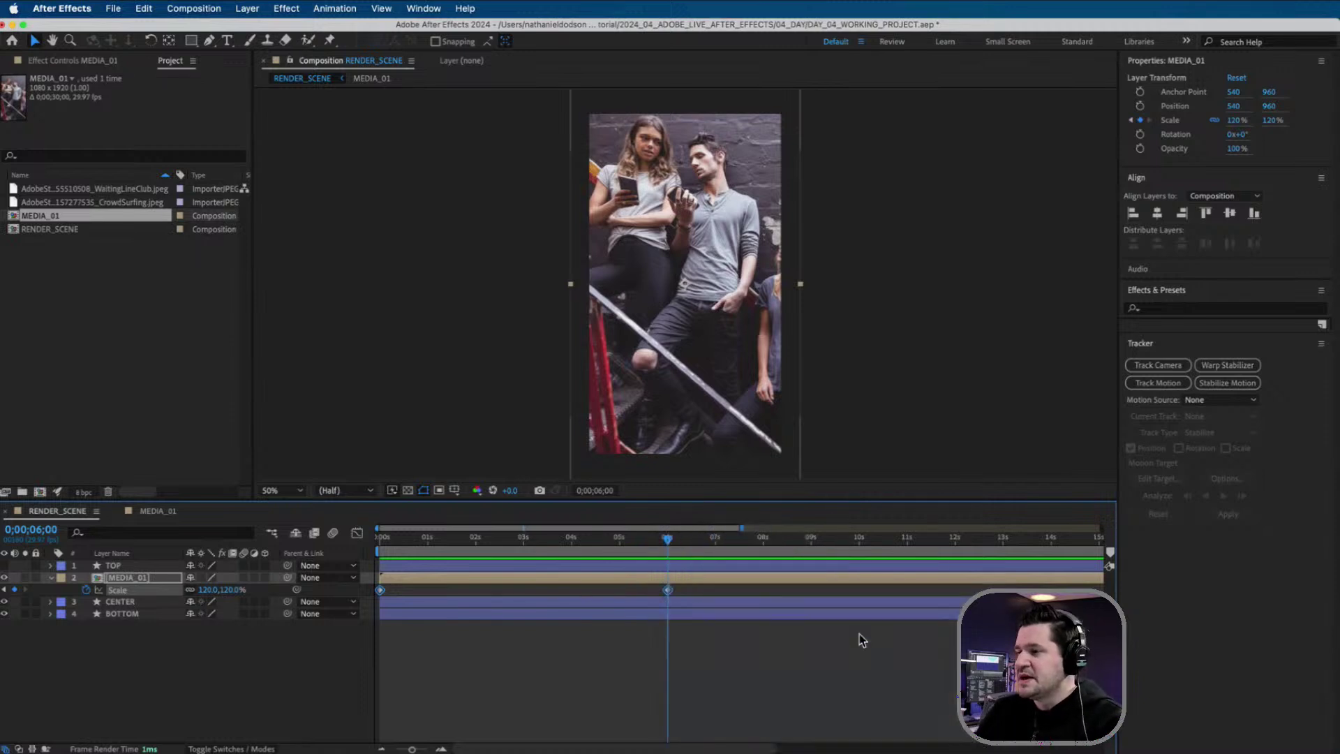
- Preview the MEDIA_01 scale animation from the beginning and return to the first frame
{"action": "left_click", "coordinate": [392, 539]}
{"action": "key", "text": "space"}
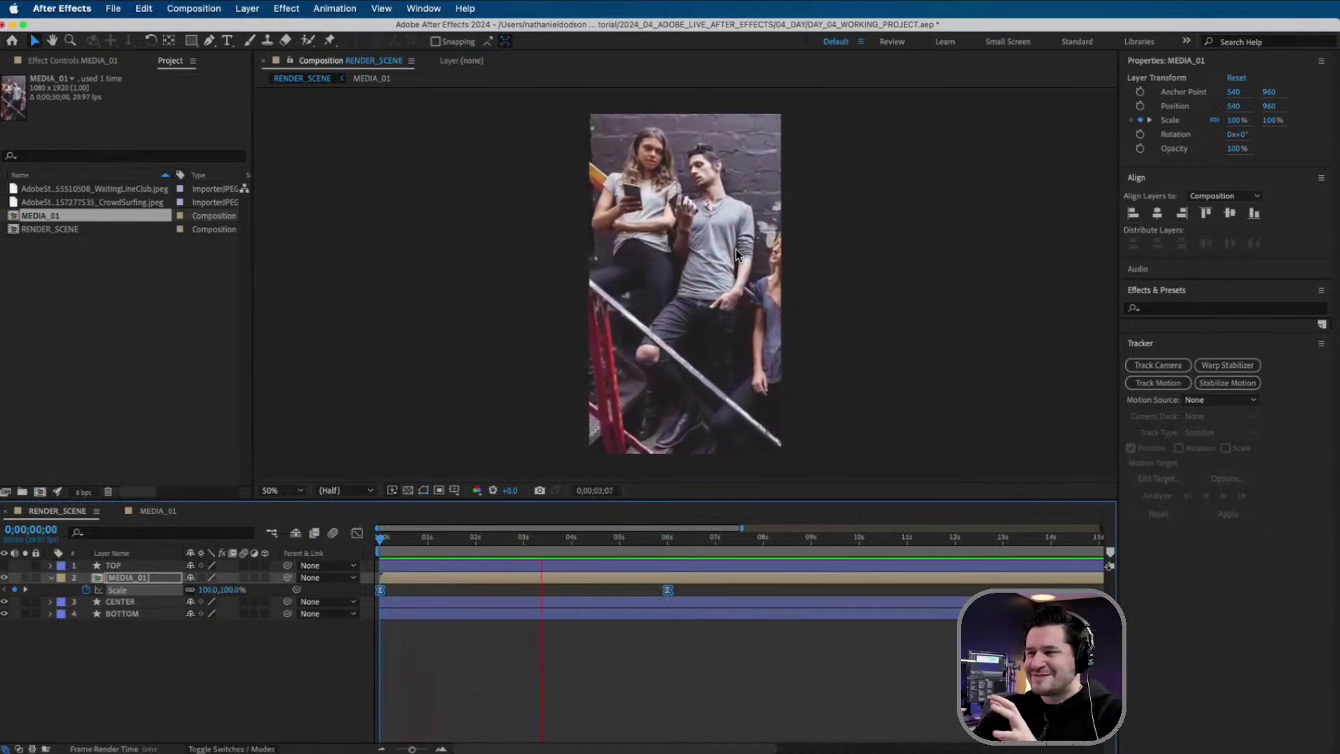
{"action": "key", "text": "space"}
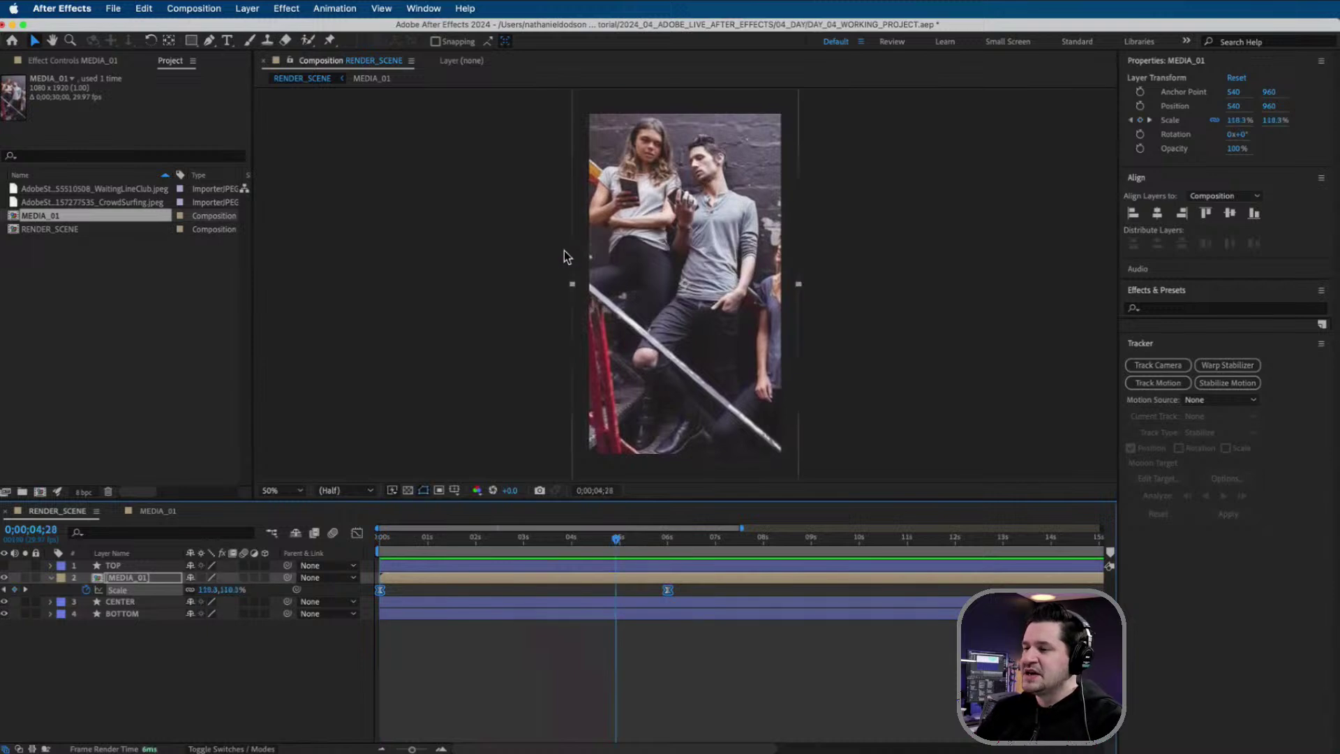
{"action": "left_click_drag", "start_coordinate": [437, 548], "coordinate": [362, 545]}
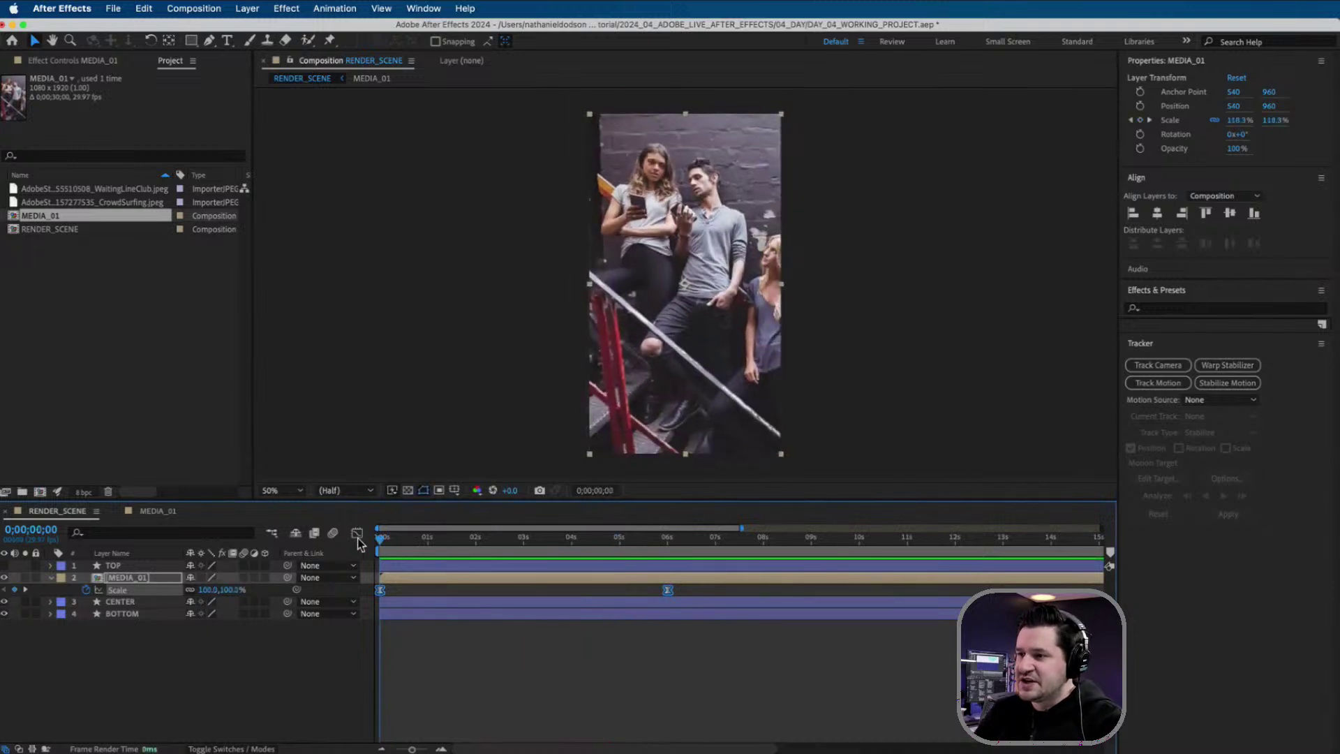
- Collapse MEDIA_01, show the TOP layer again and add a position keyframe to it at 1 second
{"action": "left_click", "coordinate": [51, 578]}
{"action": "left_click", "coordinate": [76, 566]}
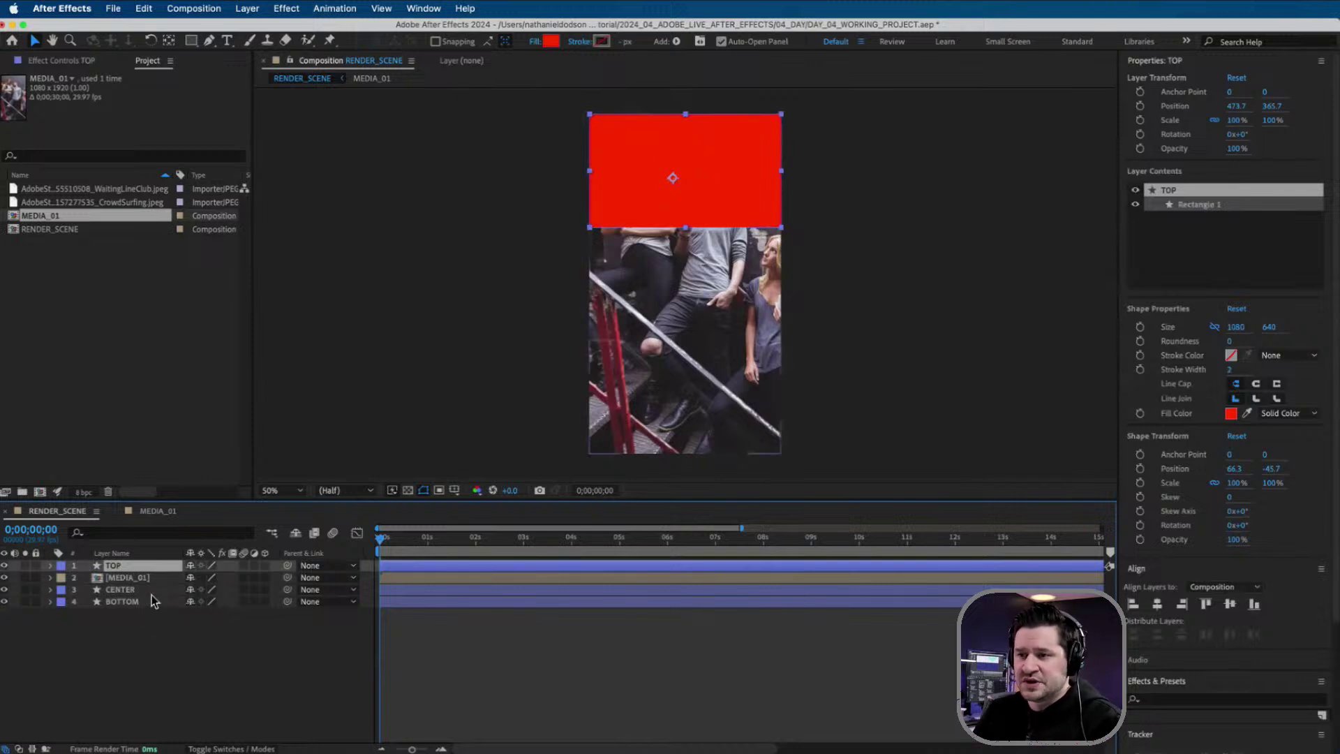
{"action": "key", "text": "p"}
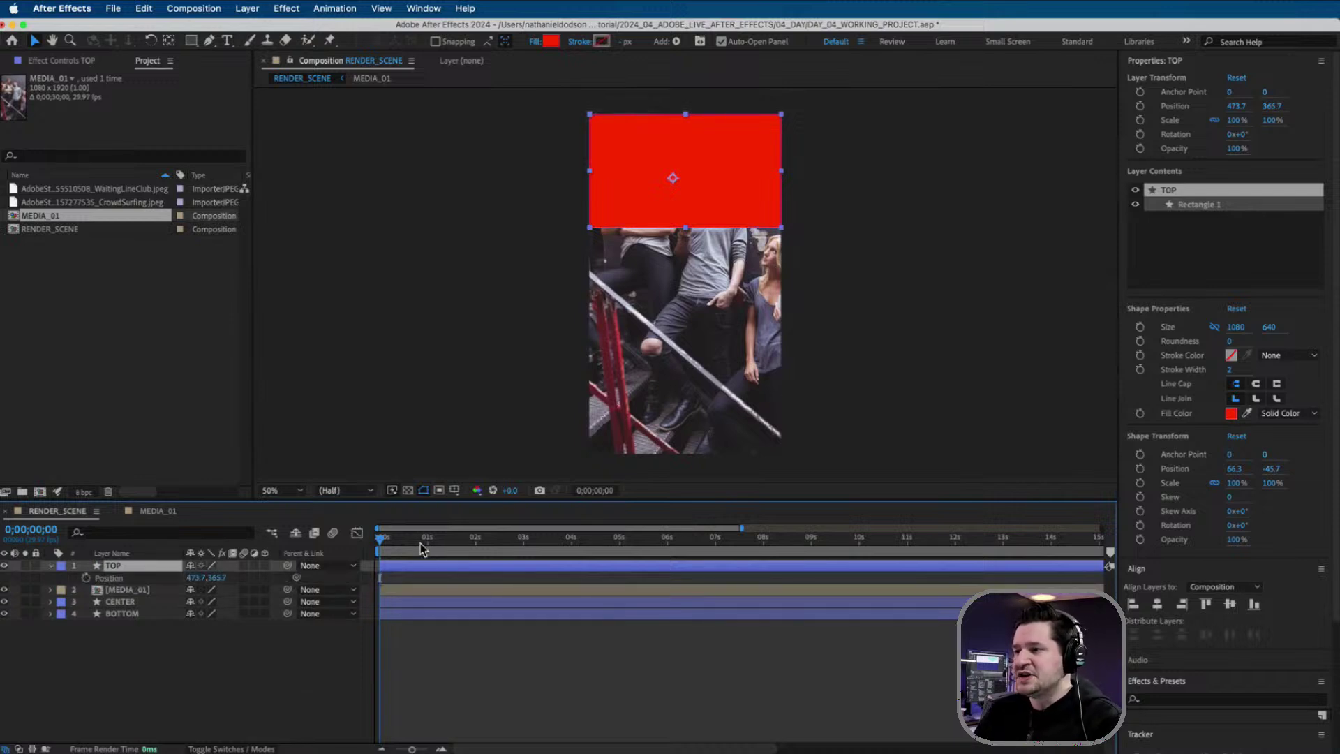
{"action": "mouse_move", "coordinate": [422, 548]}
{"action": "left_mouse_down"}
{"action": "mouse_move", "coordinate": [449, 548]}
{"action": "mouse_move", "coordinate": [428, 549]}
{"action": "left_mouse_up"}
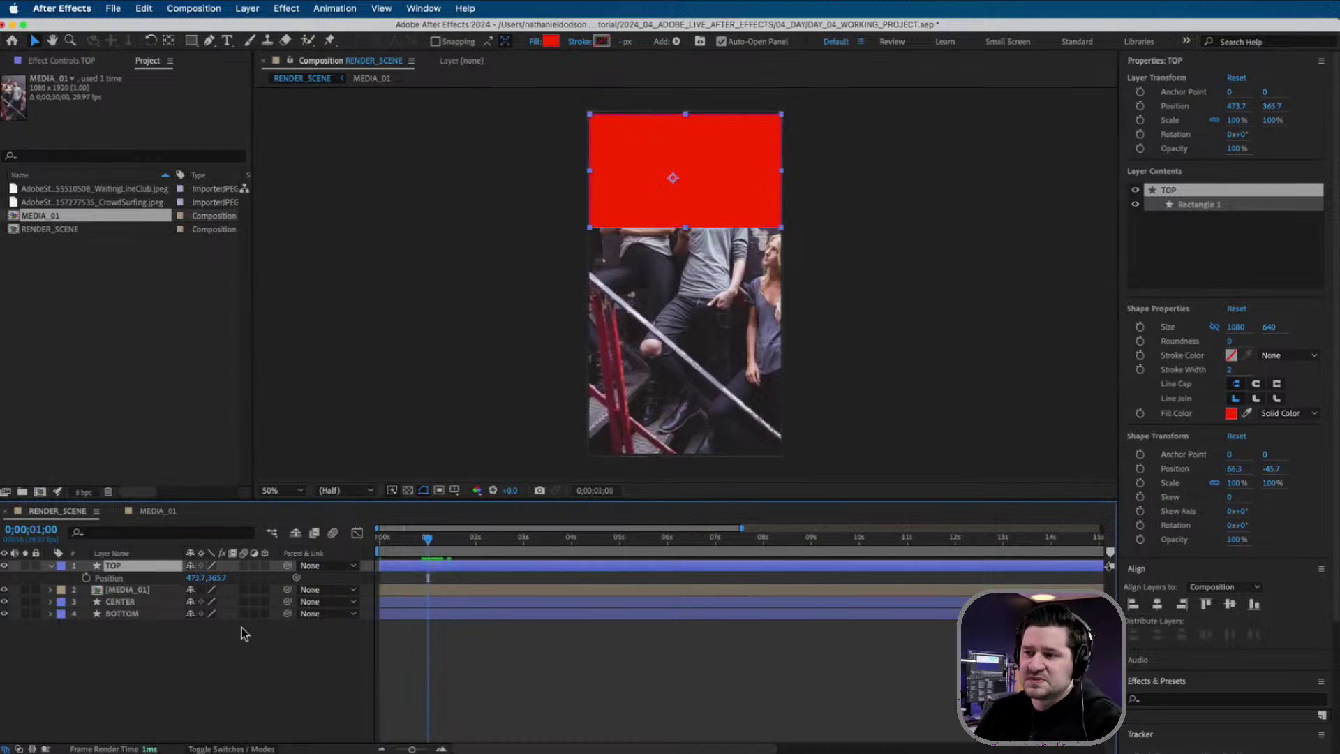
{"action": "left_click", "coordinate": [85, 579]}
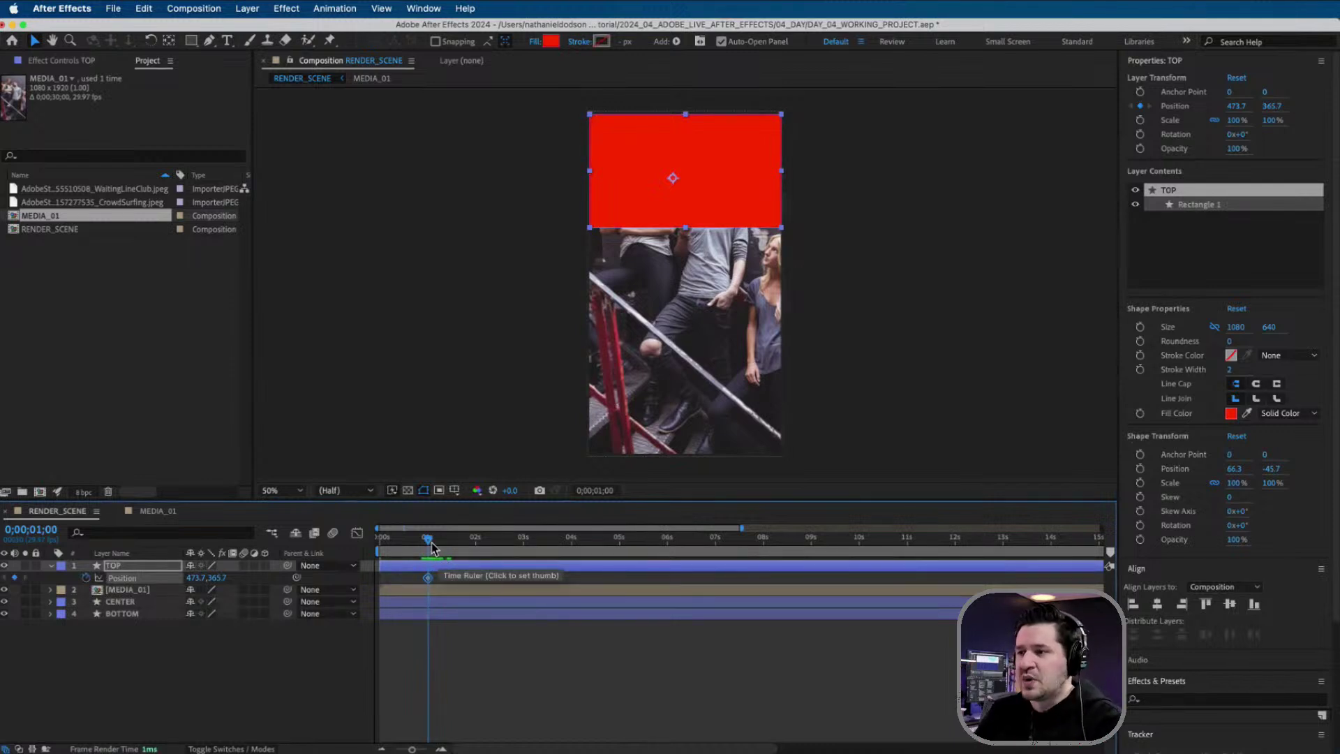
- Keyframe TOP's X position to about -686 at 0 seconds, outside the composition's left edge, and preview the slide-in
{"action": "left_click_drag", "start_coordinate": [428, 540], "coordinate": [360, 548]}
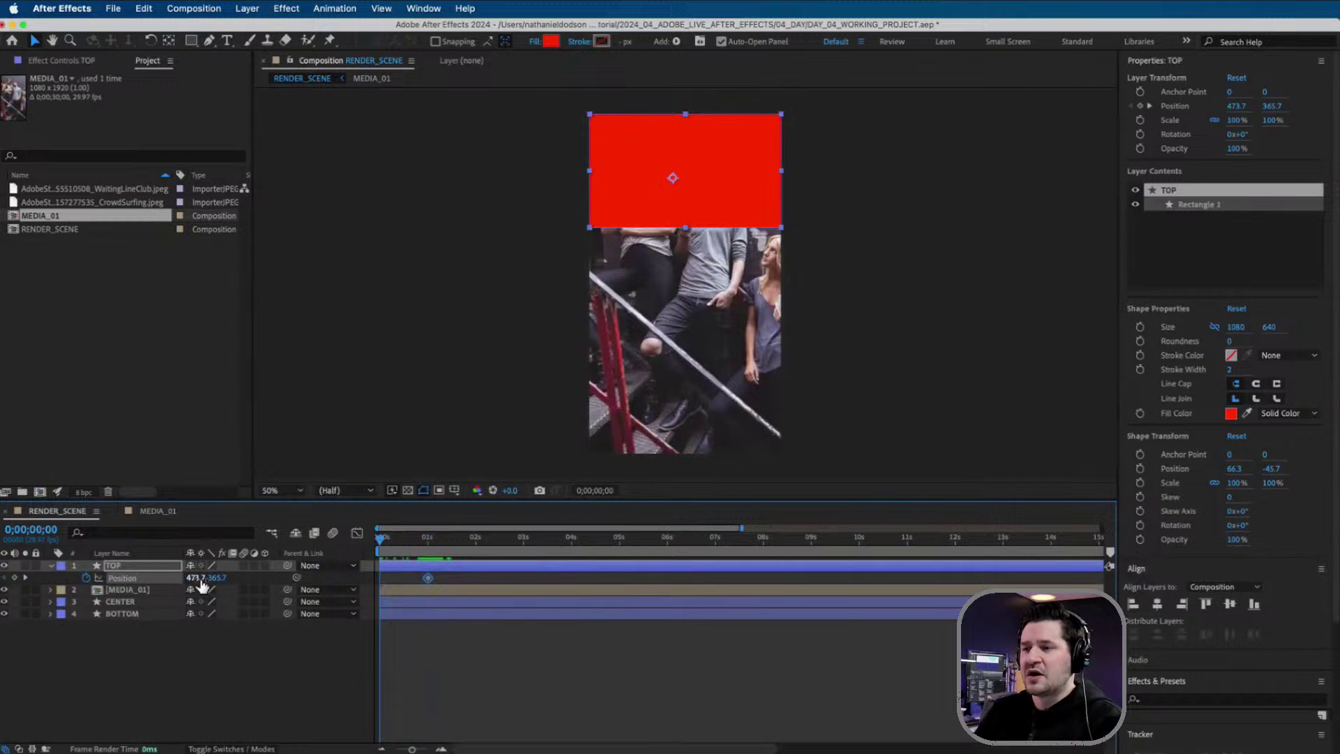
{"action": "left_click_drag", "start_coordinate": [197, 578], "coordinate": [103, 578]}
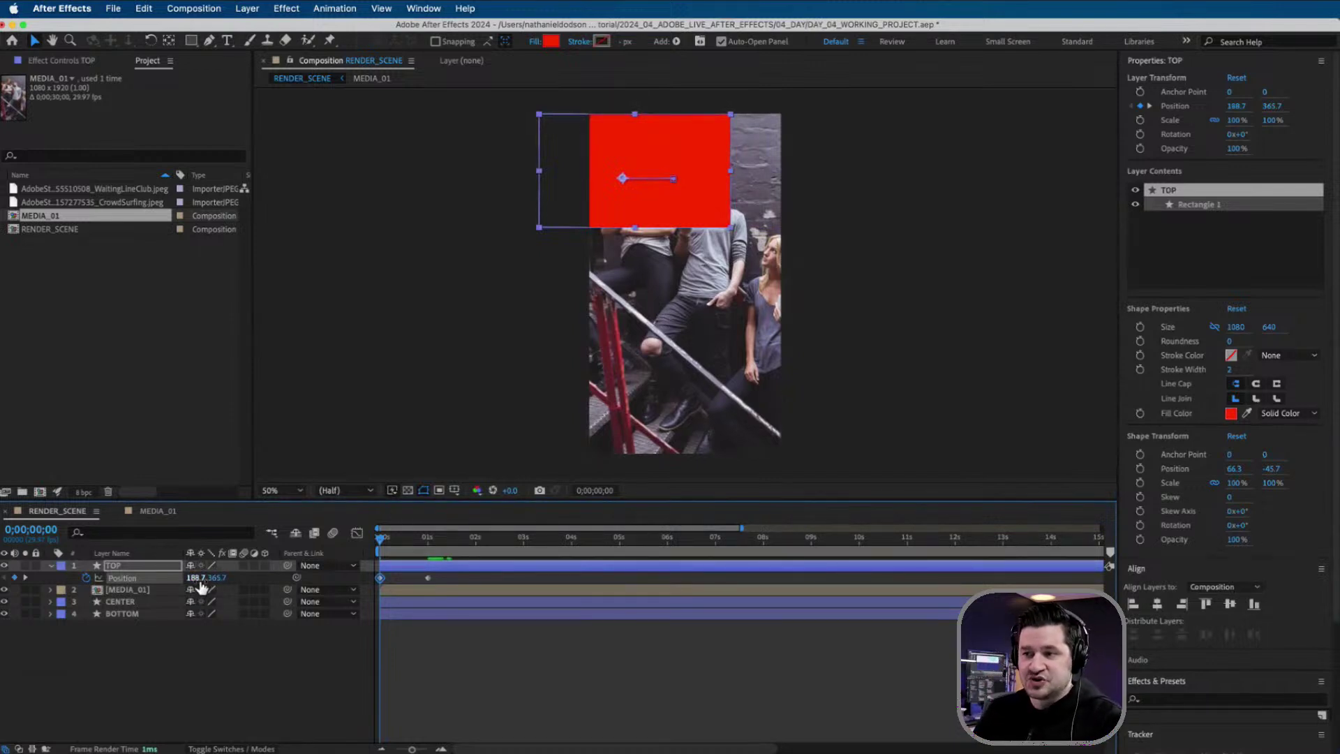
{"action": "key", "text": "super+z"}
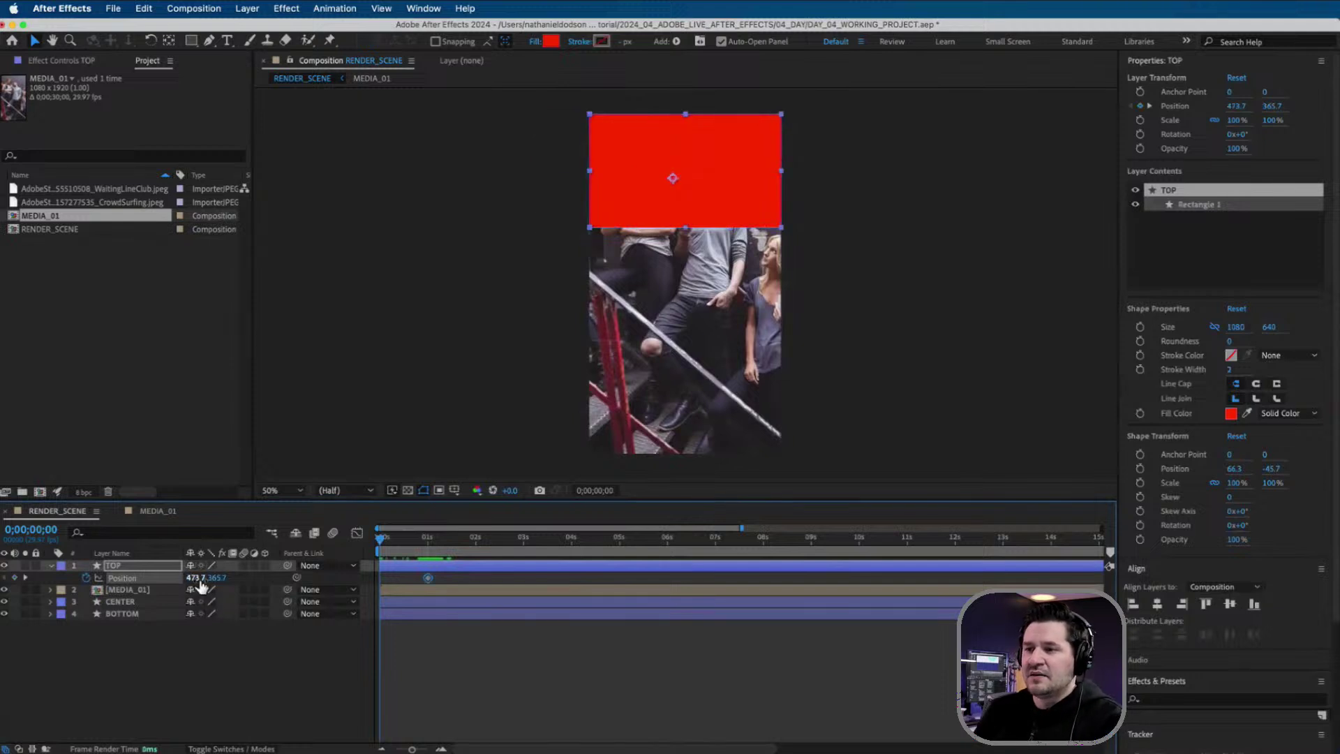
{"action": "left_click_drag", "start_coordinate": [200, 583], "coordinate": [98, 584]}
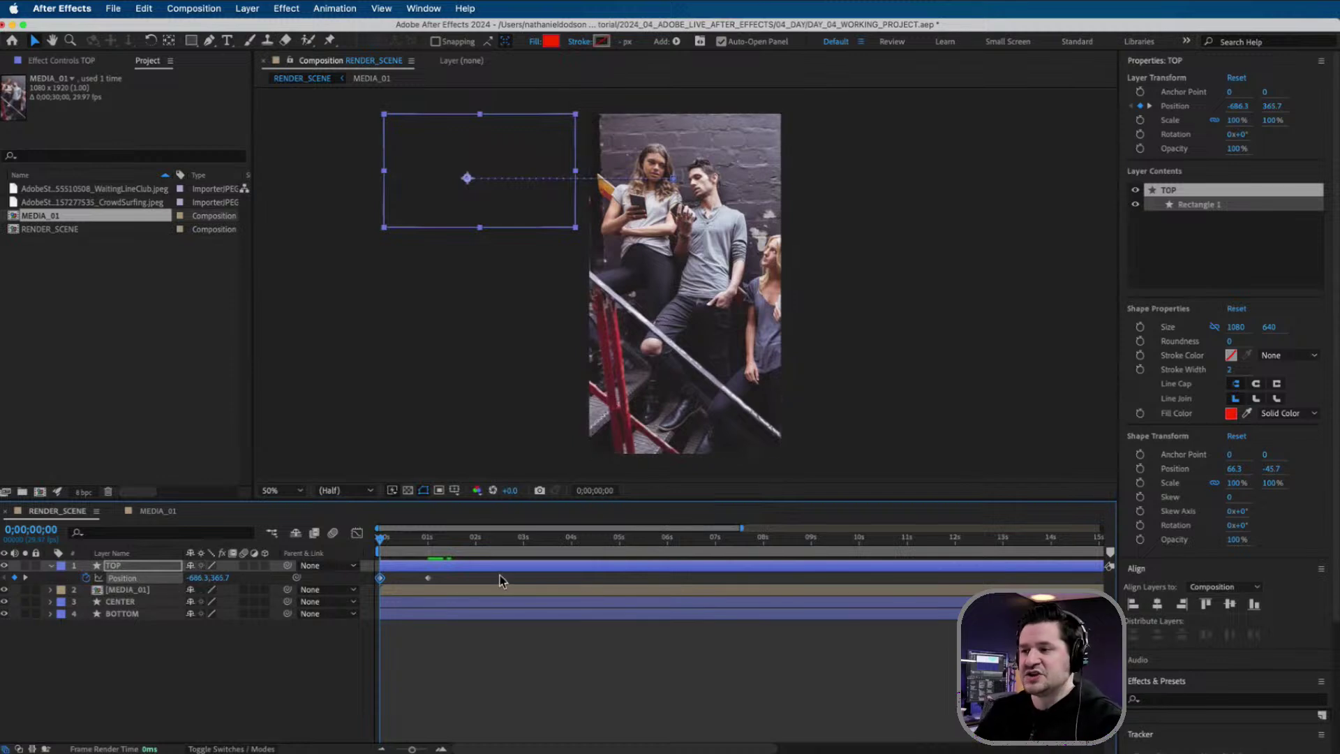
{"action": "key", "text": "space"}
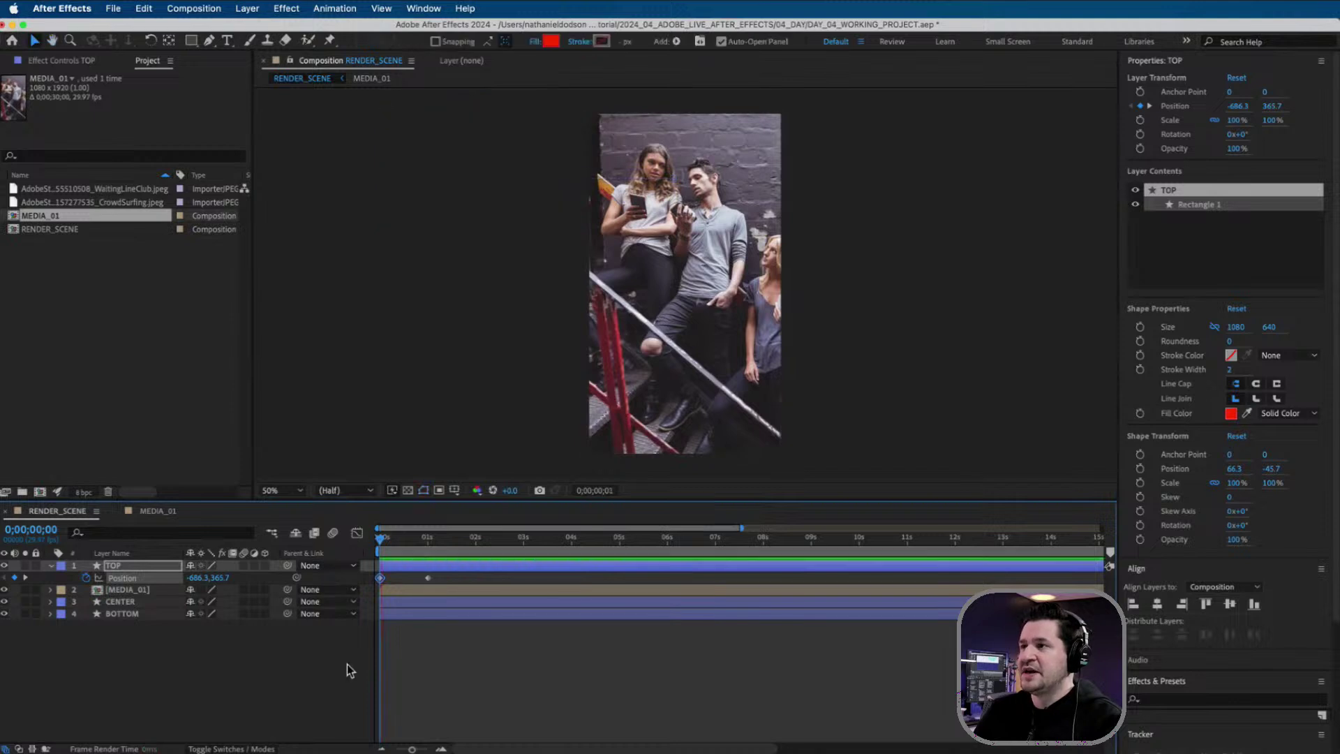
{"action": "key", "text": "space"}
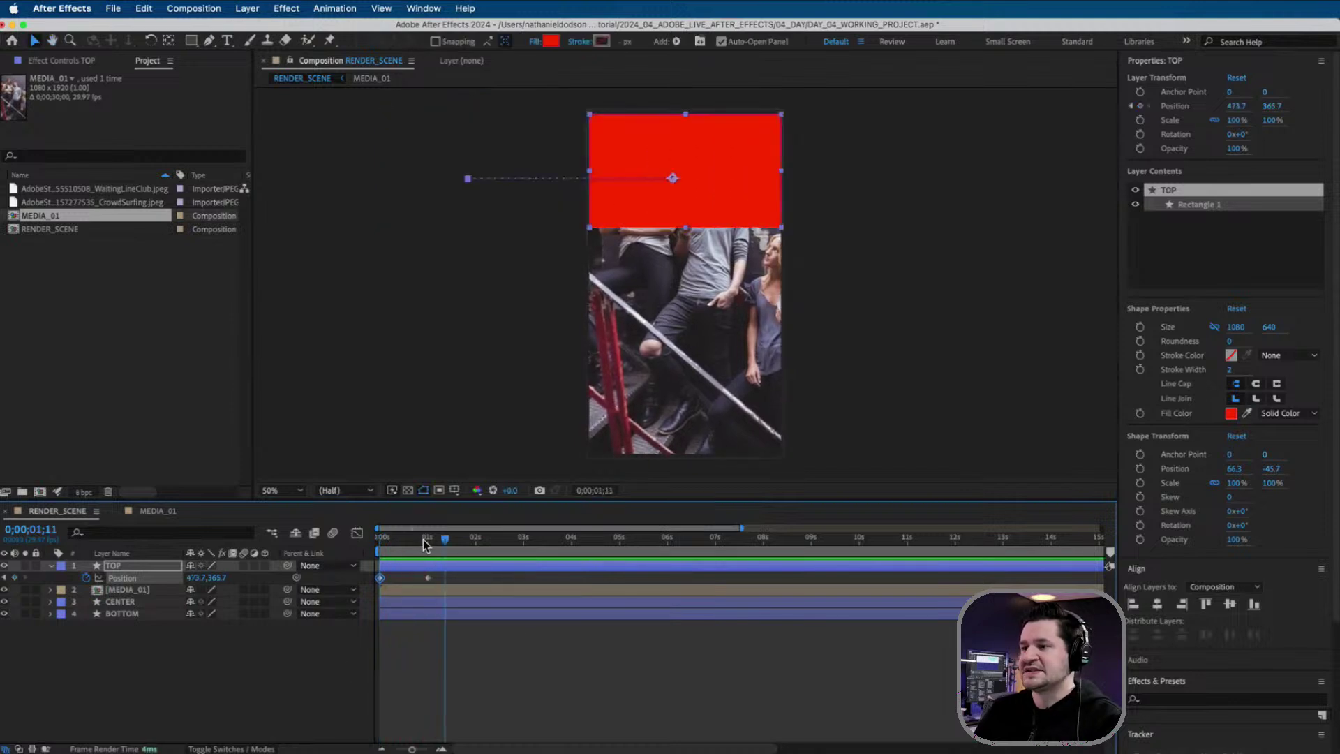
- Apply Easy Ease to both position keyframes of TOP and play back the eased slide-in
{"action": "left_click_drag", "start_coordinate": [424, 543], "coordinate": [412, 543]}
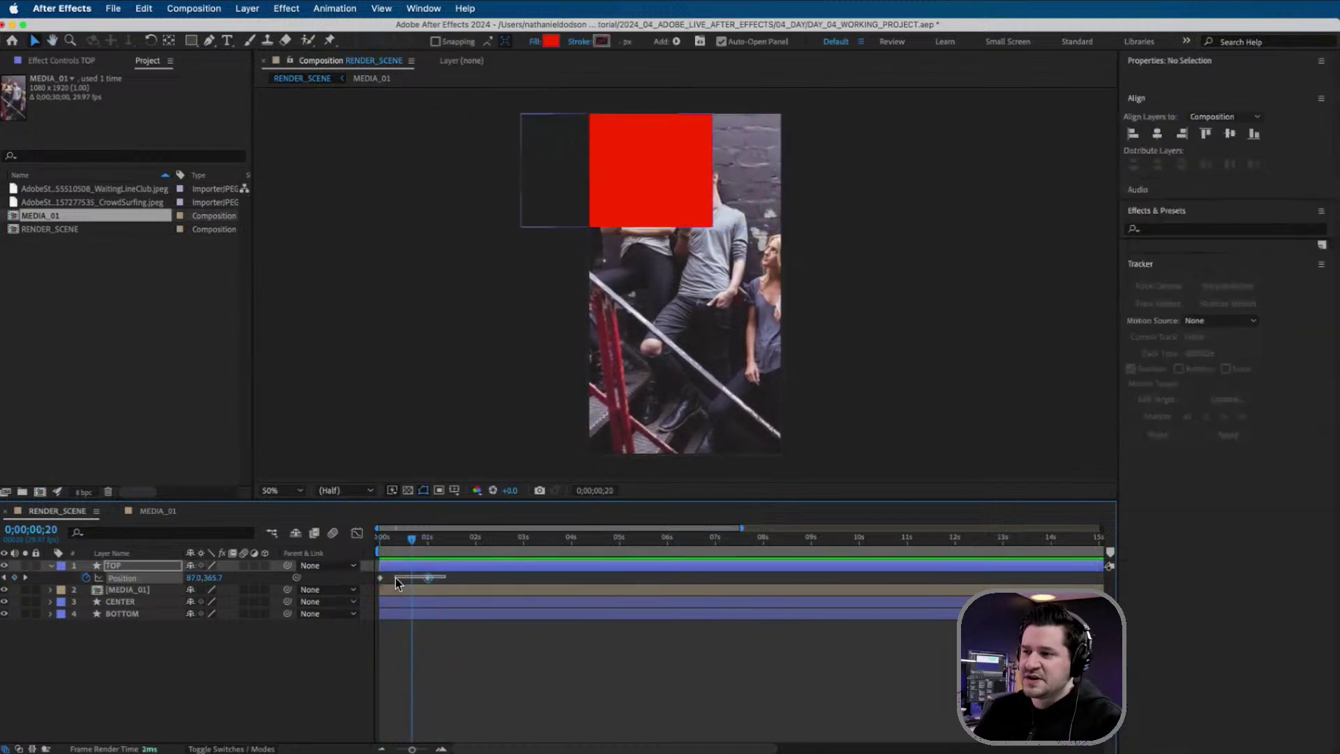
{"action": "left_click", "coordinate": [428, 577]}
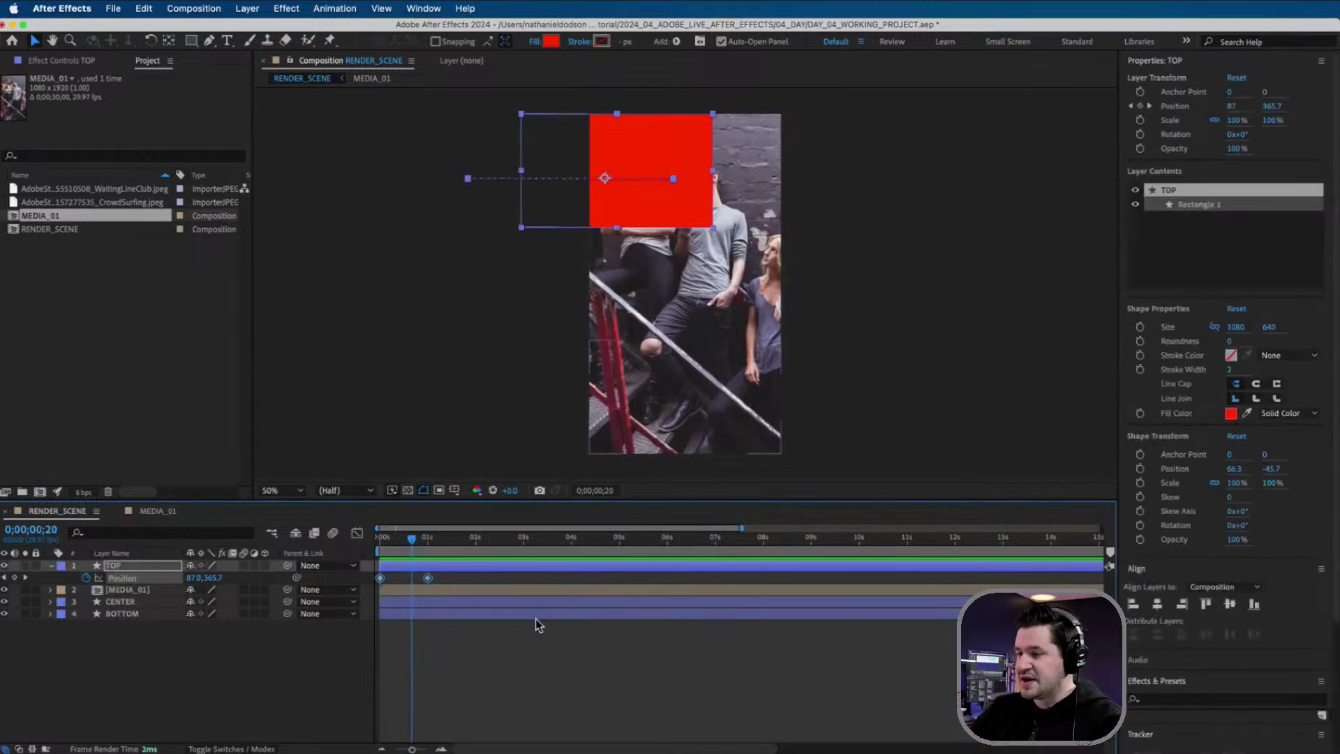
{"action": "key", "text": "F9"}
{"action": "key", "text": "Home"}
{"action": "key", "text": "space"}
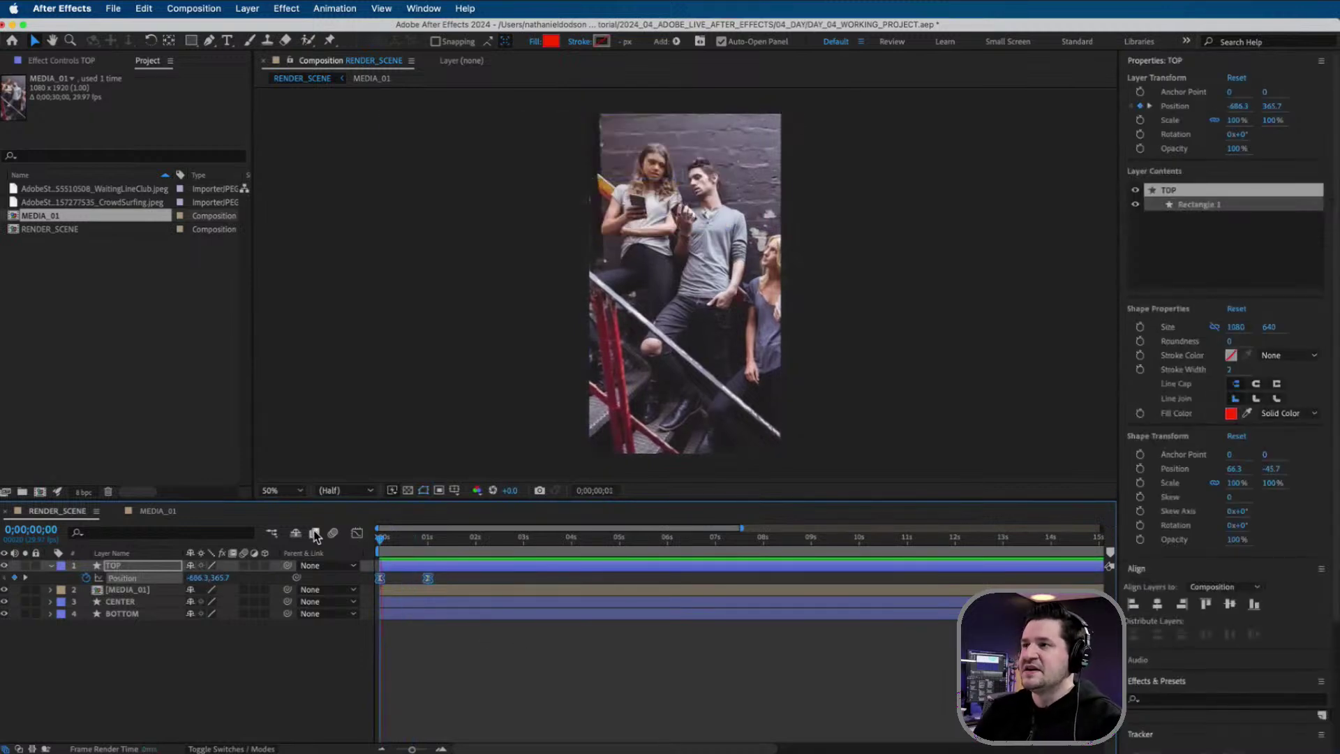
{"action": "key", "text": "space"}
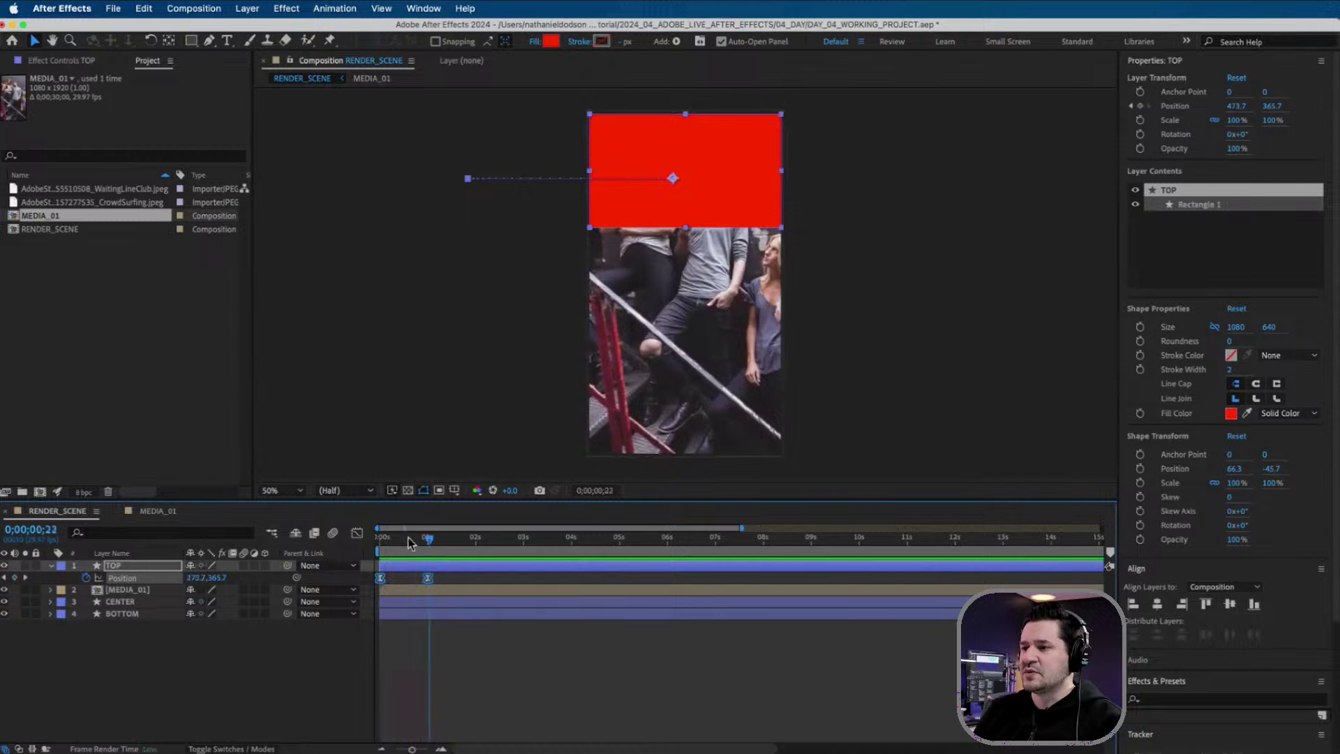
{"action": "key", "text": "space"}
{"action": "key", "text": "space"}
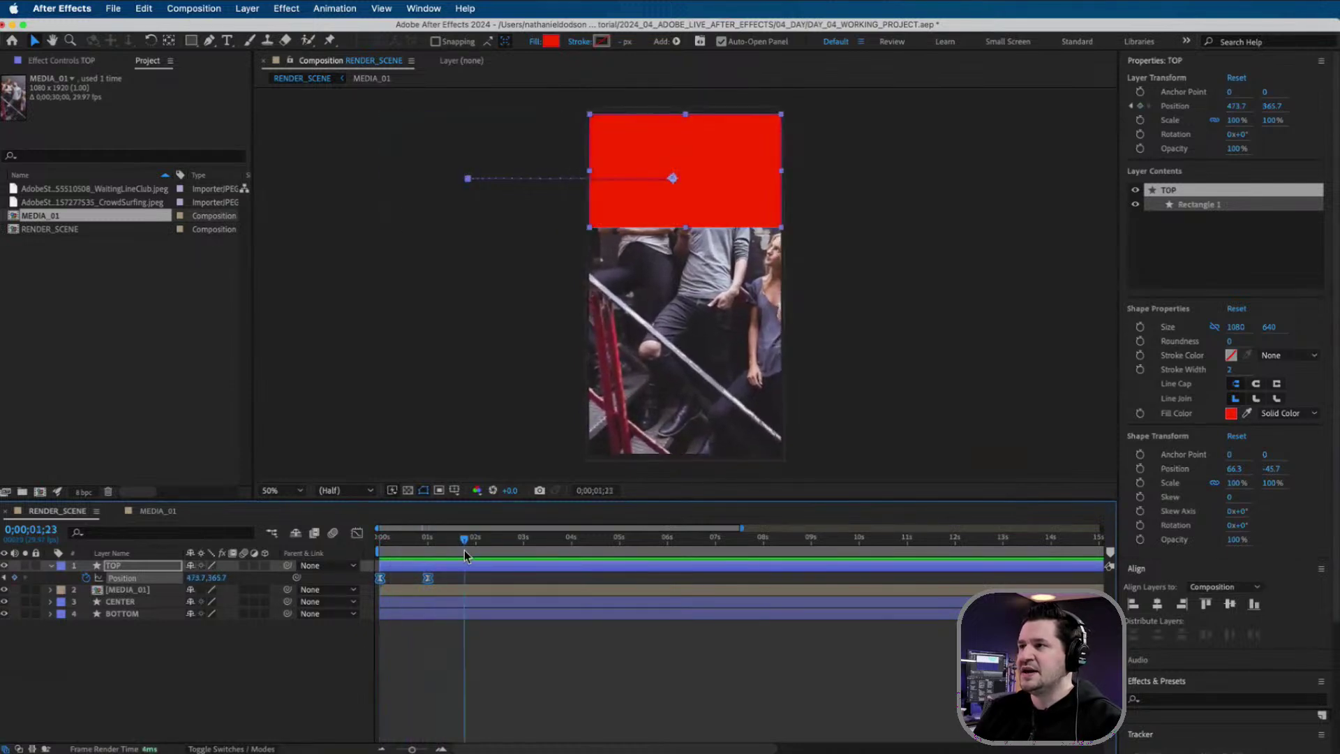
{"action": "key", "text": "space"}
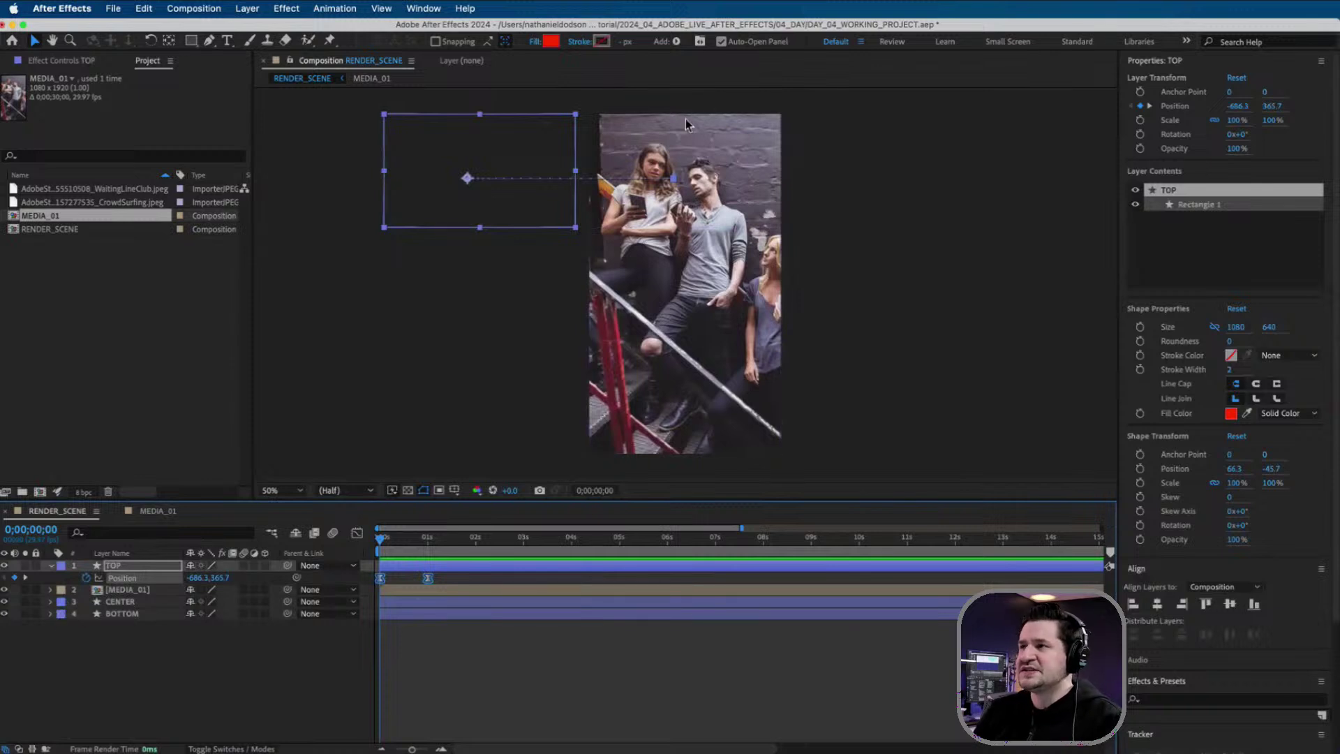
- Hide the TOP and MEDIA_01 layers and expand the properties of the BOTTOM layer
{"action": "left_click", "coordinate": [122, 613]}
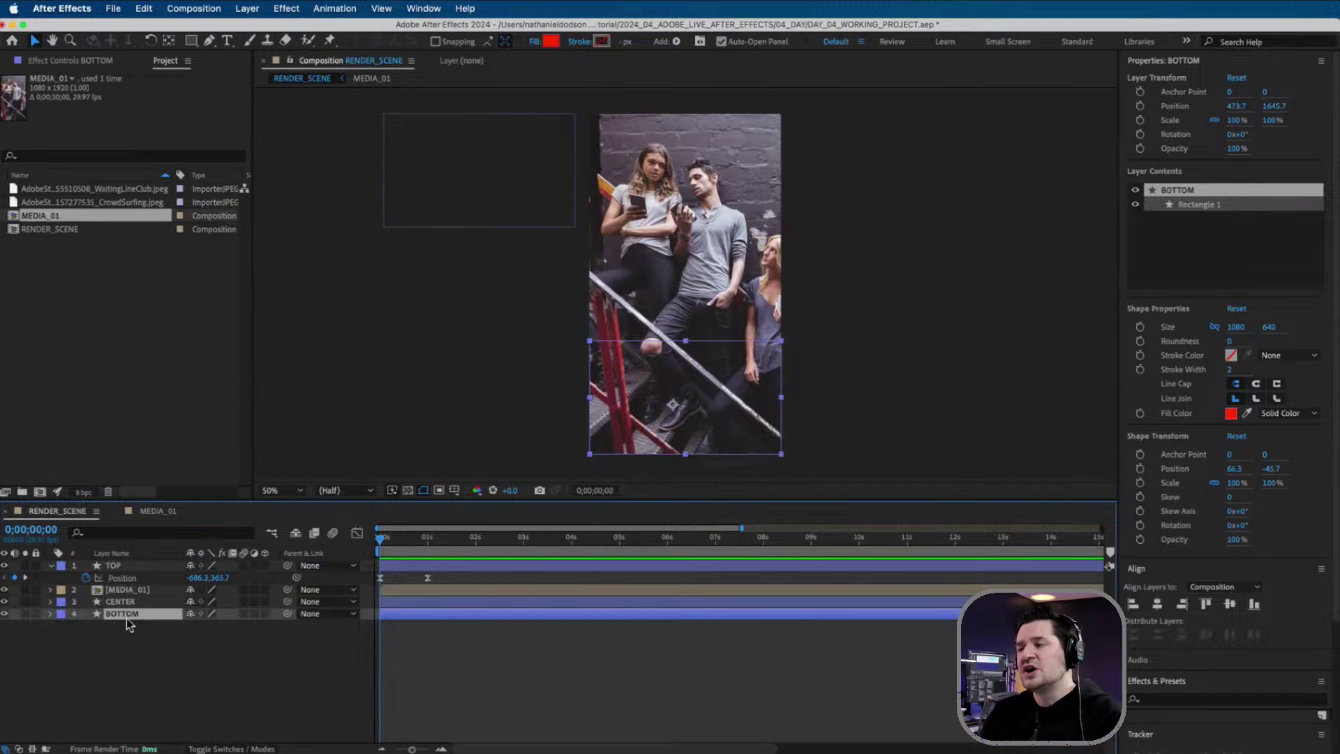
{"action": "left_click", "coordinate": [4, 565]}
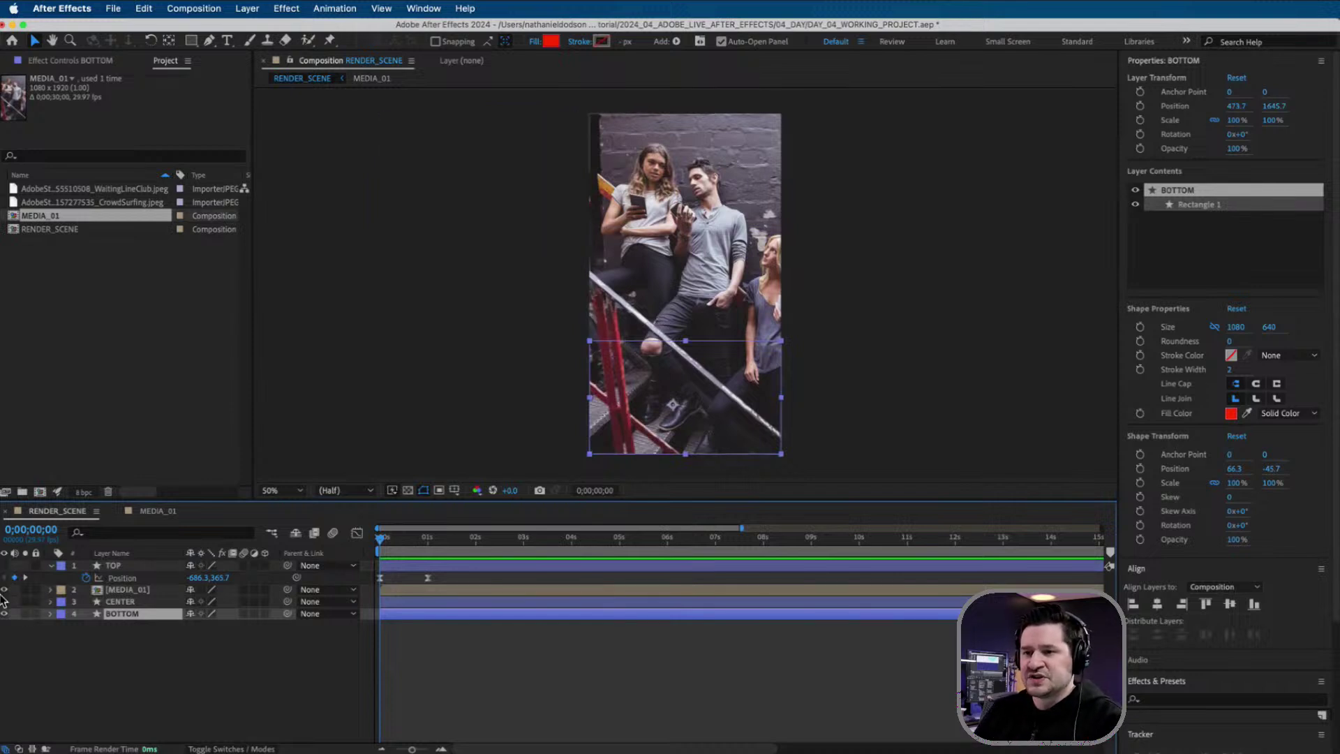
{"action": "left_click", "coordinate": [4, 589]}
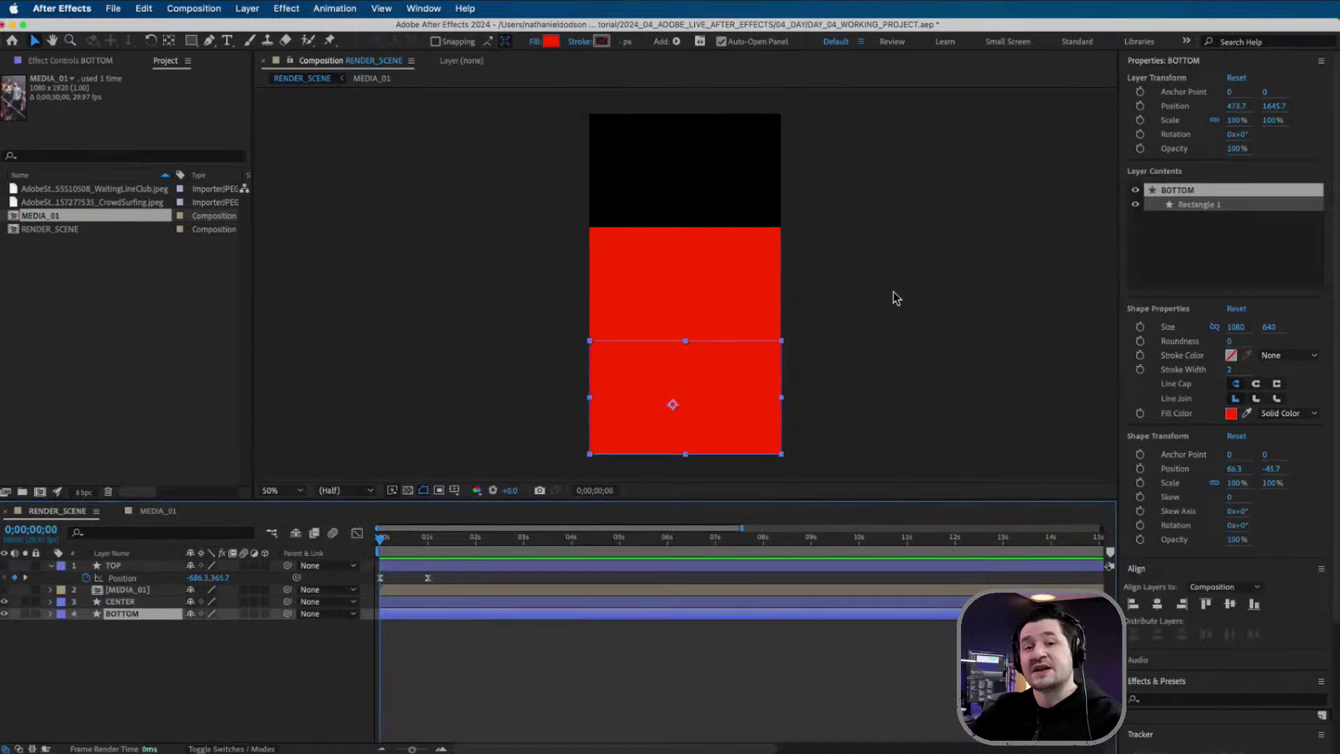
{"action": "left_click", "coordinate": [51, 614]}
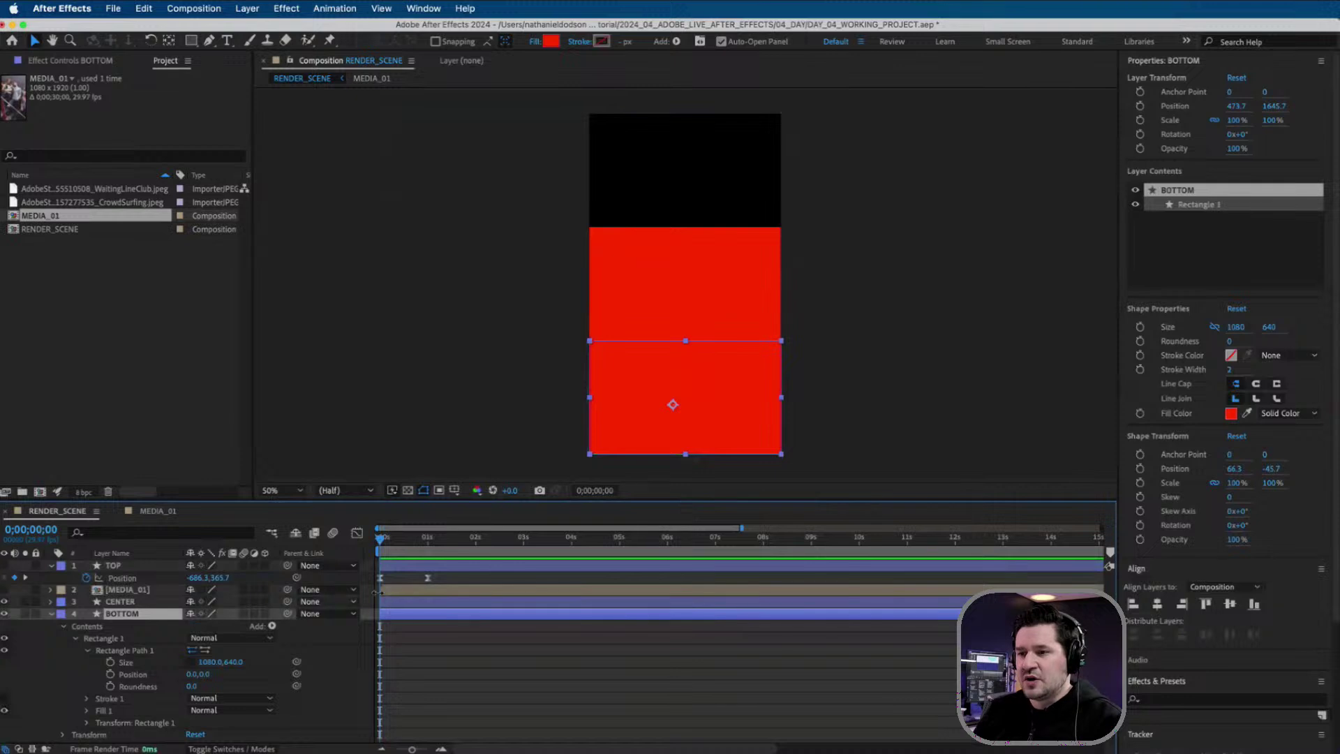
- Copy both position keyframes of TOP and paste them onto the BOTTOM layer at 0 seconds
{"action": "left_click", "coordinate": [380, 578]}
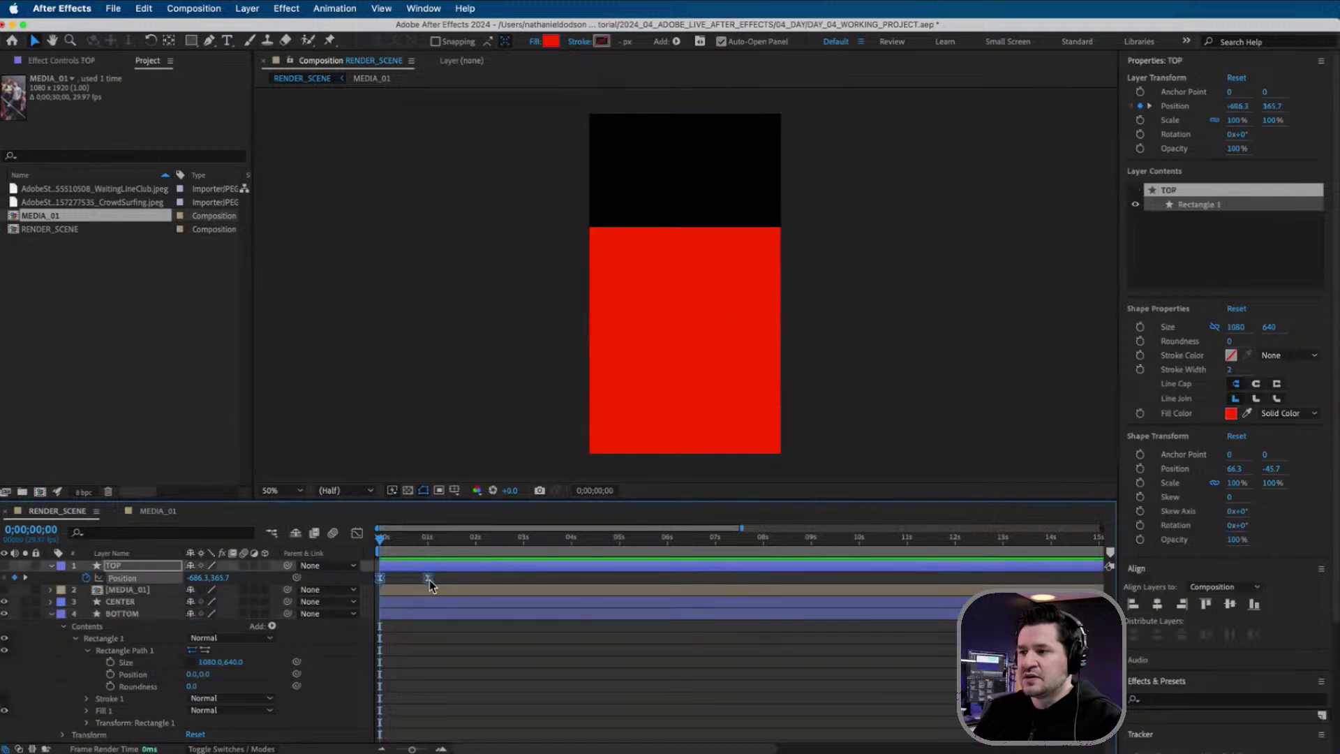
{"action": "left_click", "coordinate": [127, 613]}
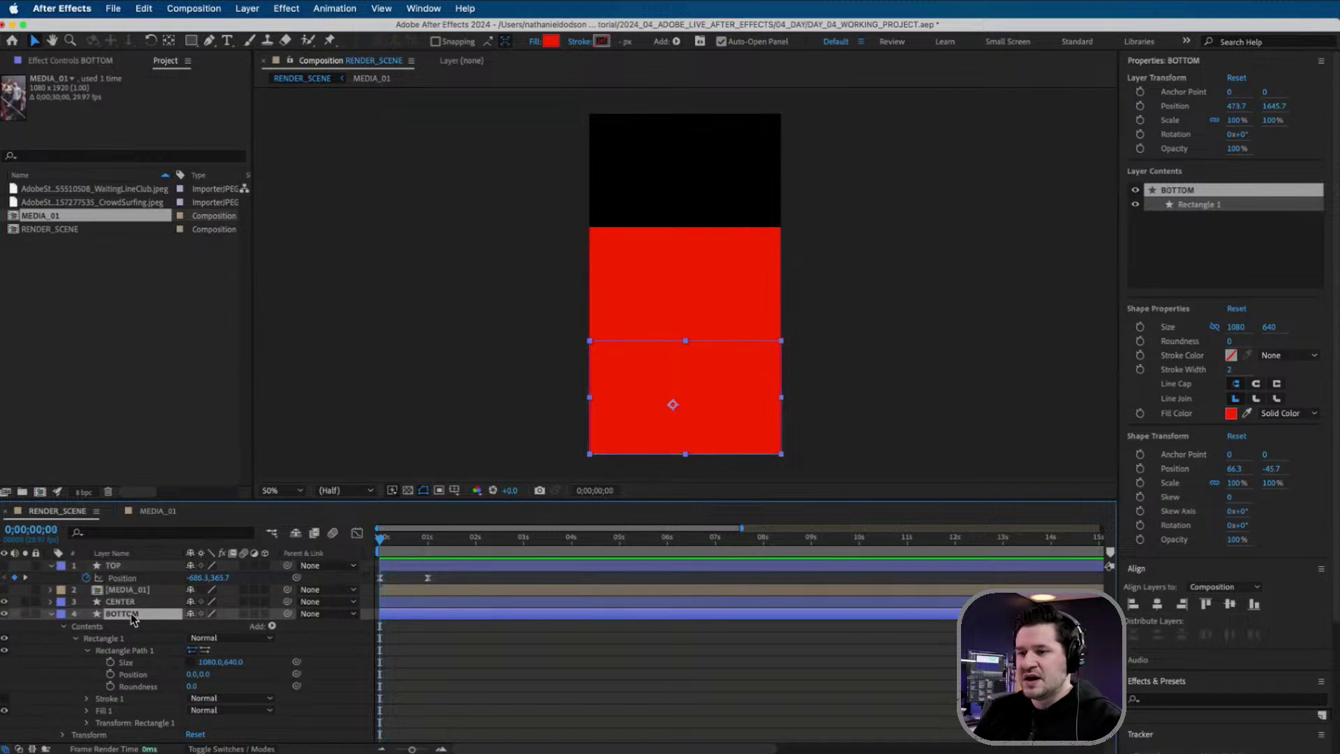
{"action": "left_click", "coordinate": [428, 578]}
{"action": "left_click_drag", "start_coordinate": [447, 577], "coordinate": [378, 584]}
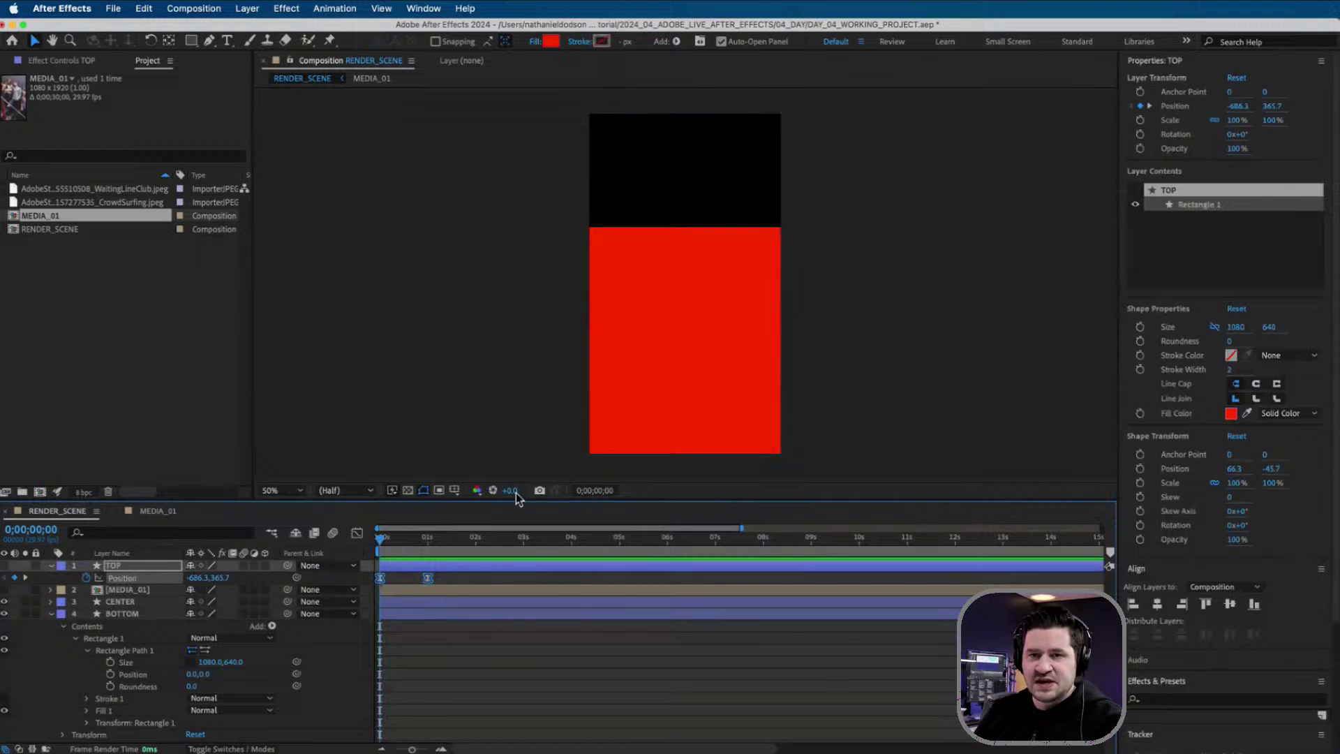
{"action": "left_click", "coordinate": [139, 616]}
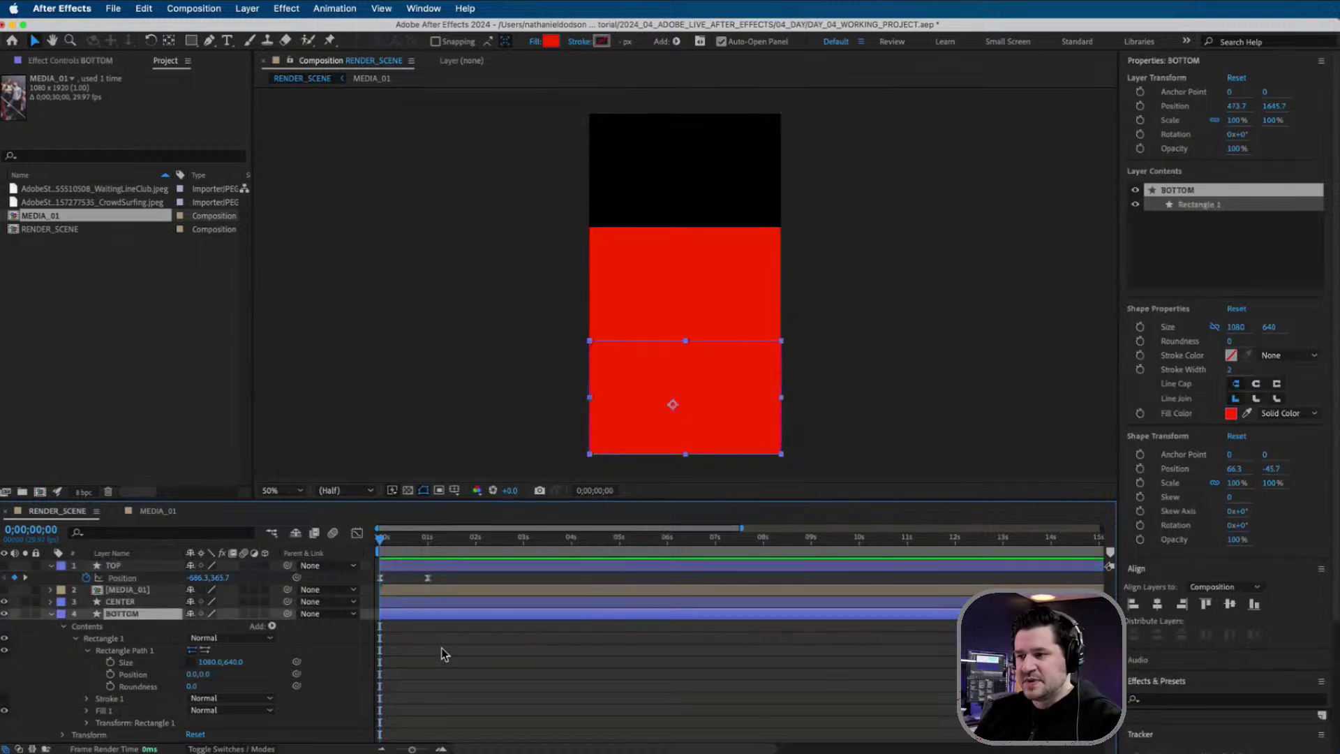
{"action": "key", "text": "super+v"}
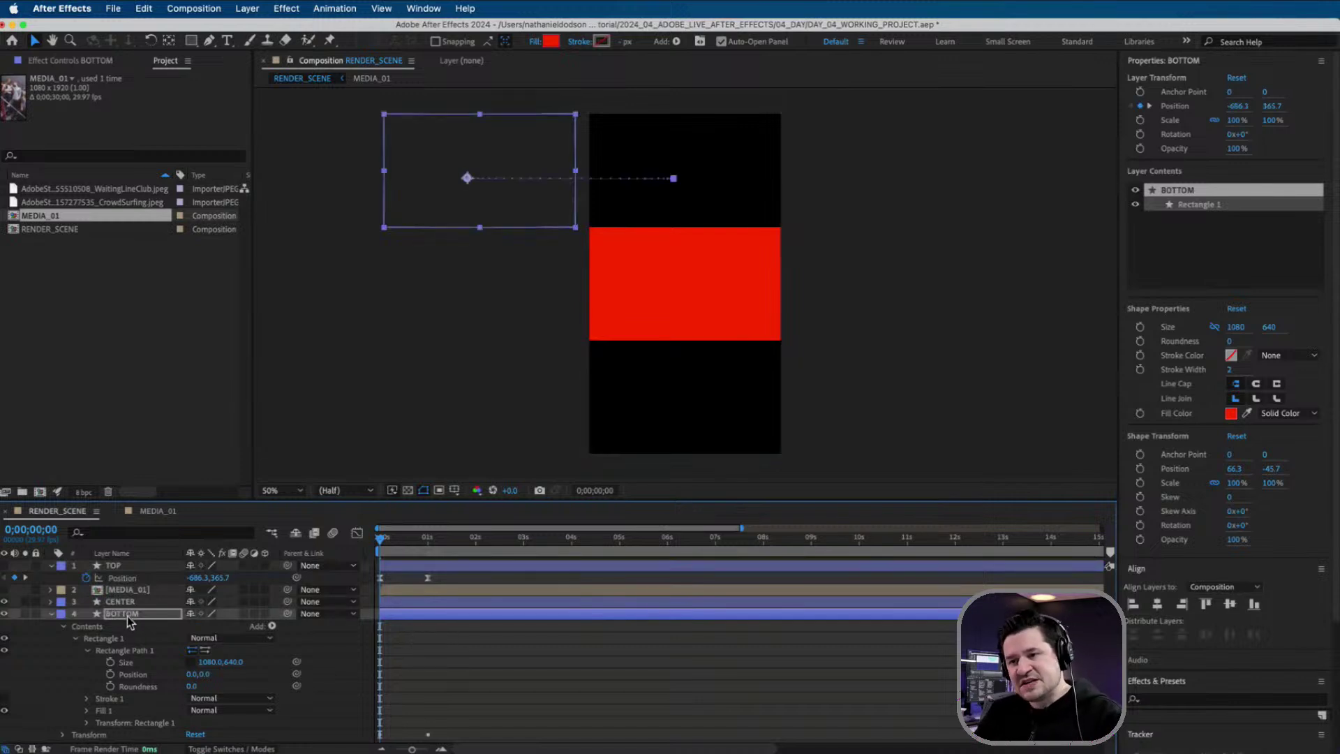
- Reduce BOTTOM's listing to its keyframed Position, preview the pasted animation and return to the first frame
{"action": "left_click", "coordinate": [63, 626]}
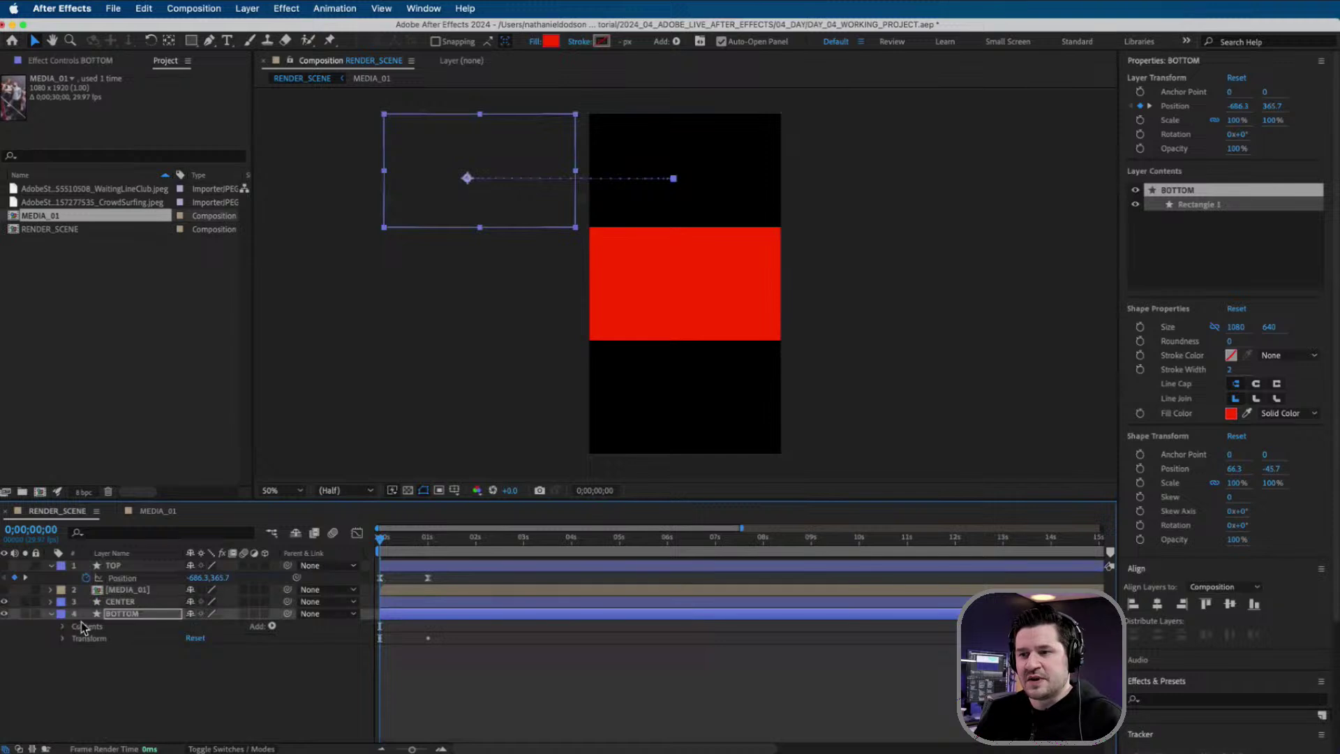
{"action": "left_click", "coordinate": [51, 614]}
{"action": "key", "text": "u"}
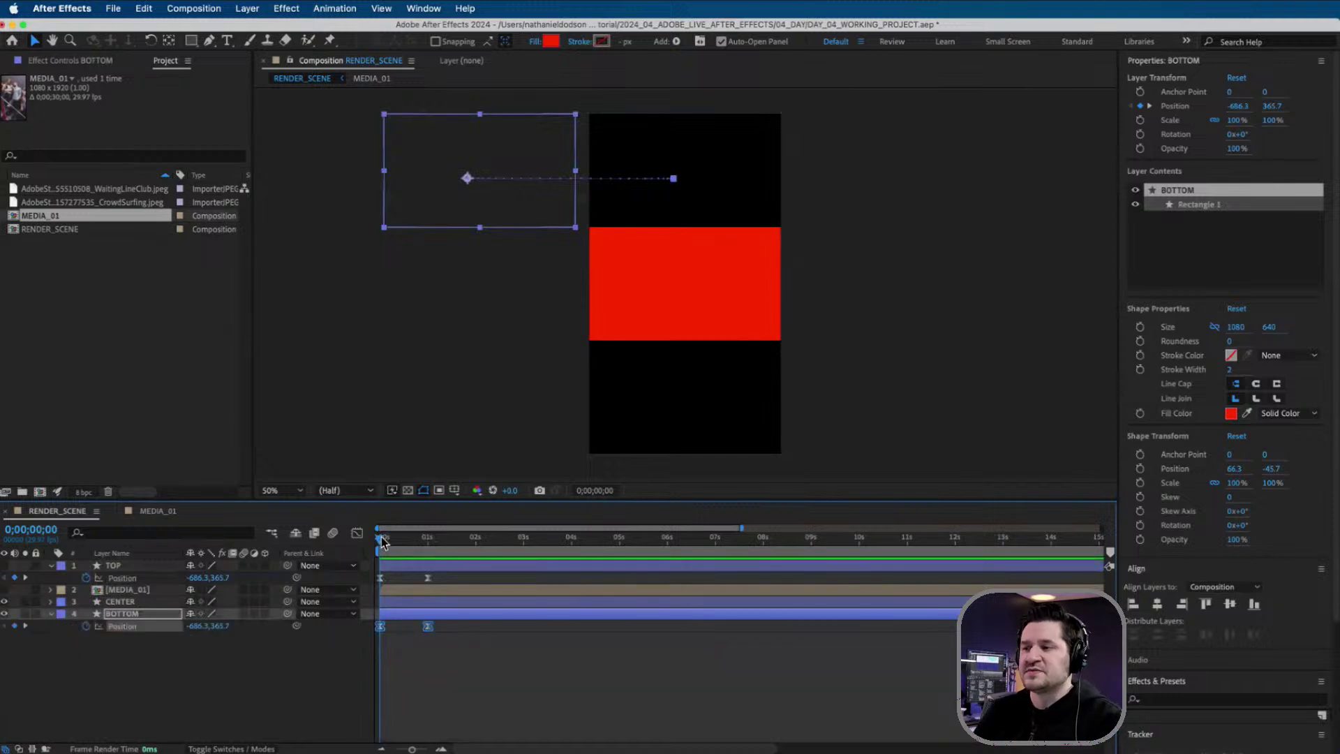
{"action": "key", "text": "space"}
{"action": "key", "text": "space"}
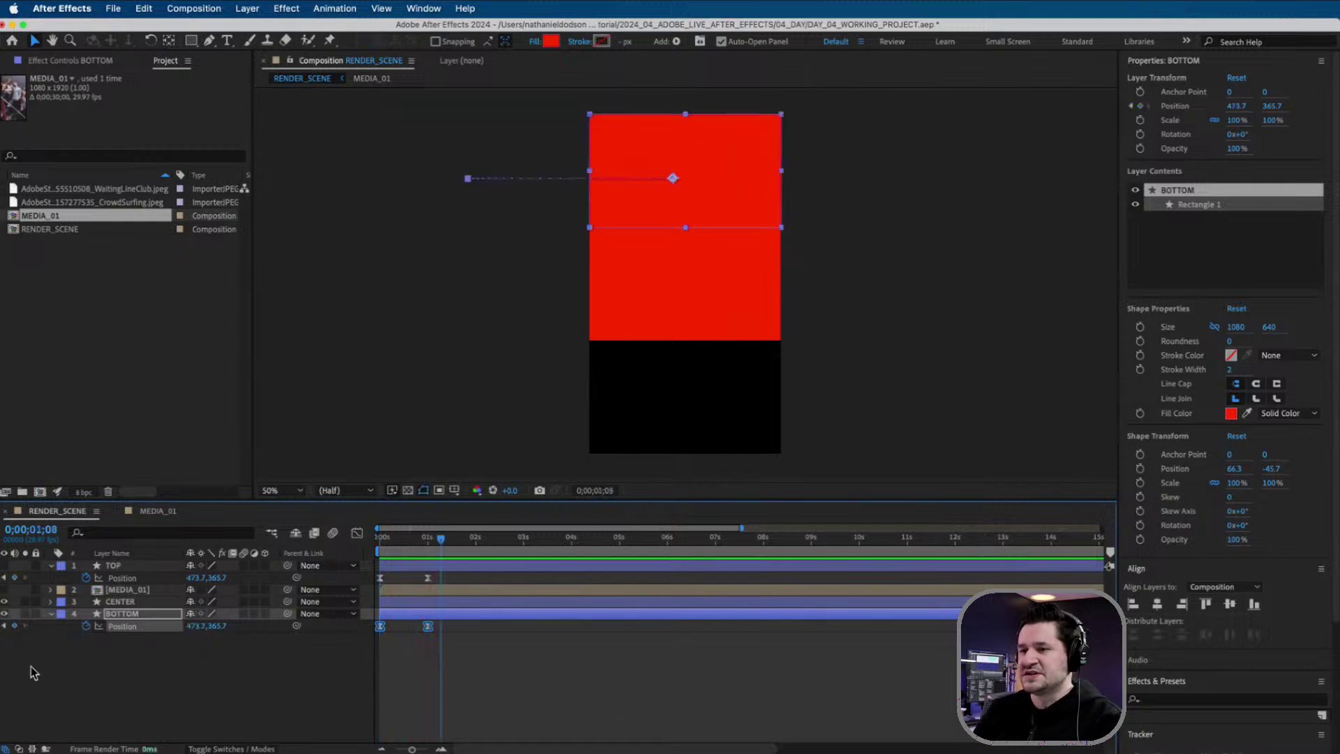
{"action": "left_click", "coordinate": [33, 674]}
{"action": "key", "text": "Home"}
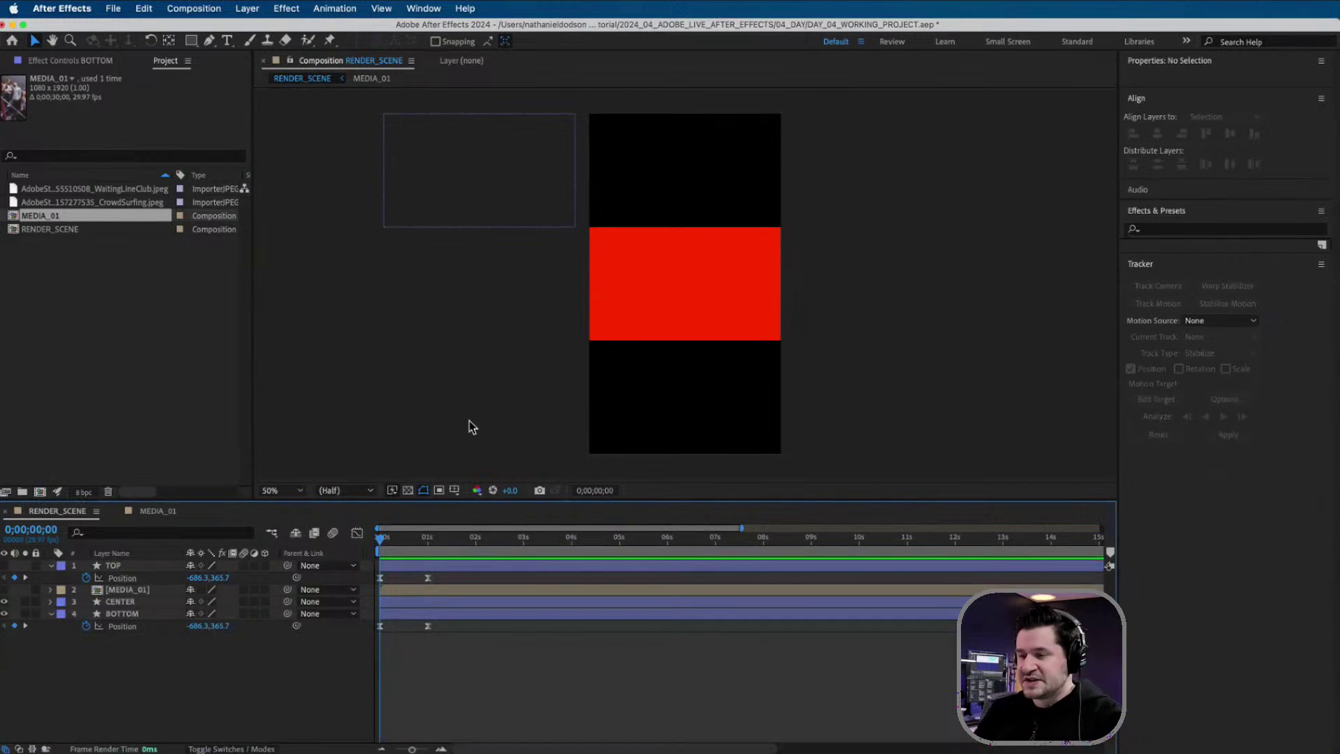
- Undo the keyframe paste on BOTTOM, collapse BOTTOM and TOP, and show the MEDIA_01 and TOP layers again
{"action": "key", "text": "super+z"}
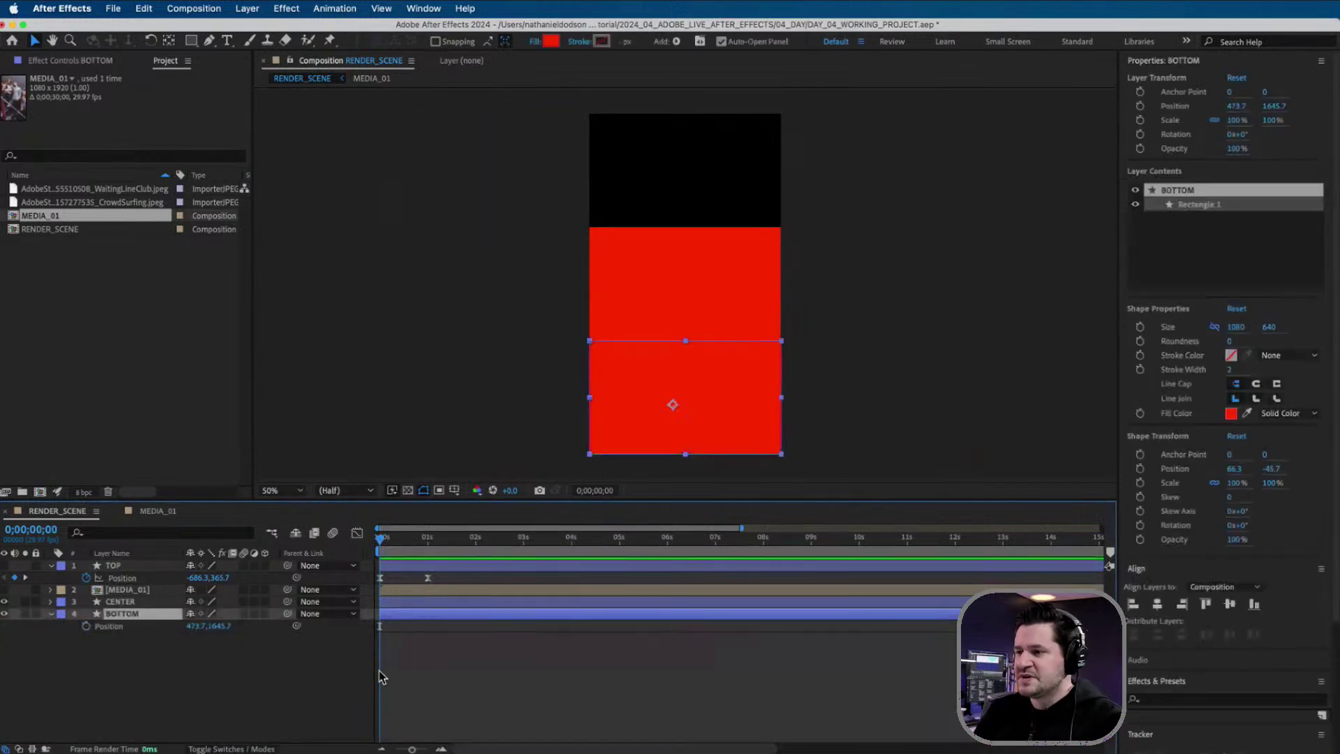
{"action": "left_click", "coordinate": [53, 614]}
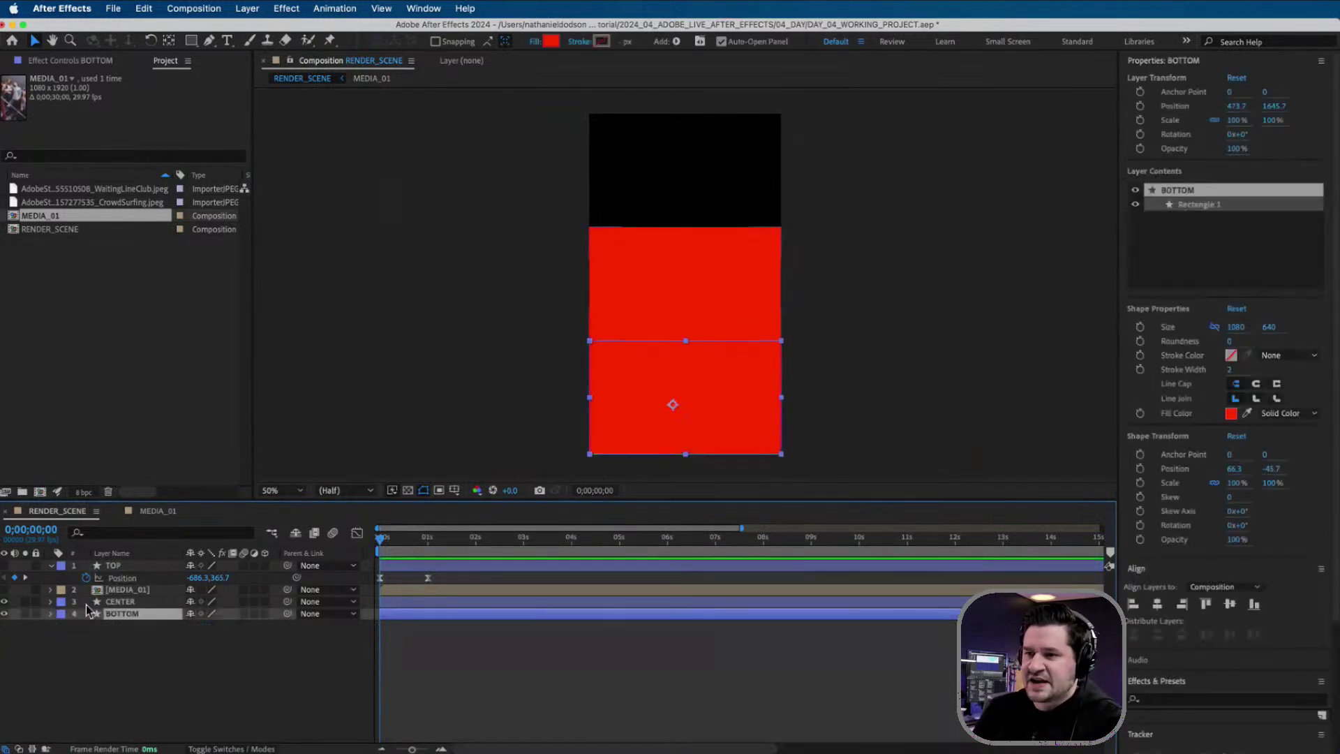
{"action": "left_click", "coordinate": [50, 565]}
{"action": "left_click", "coordinate": [4, 577]}
{"action": "left_click", "coordinate": [5, 565]}
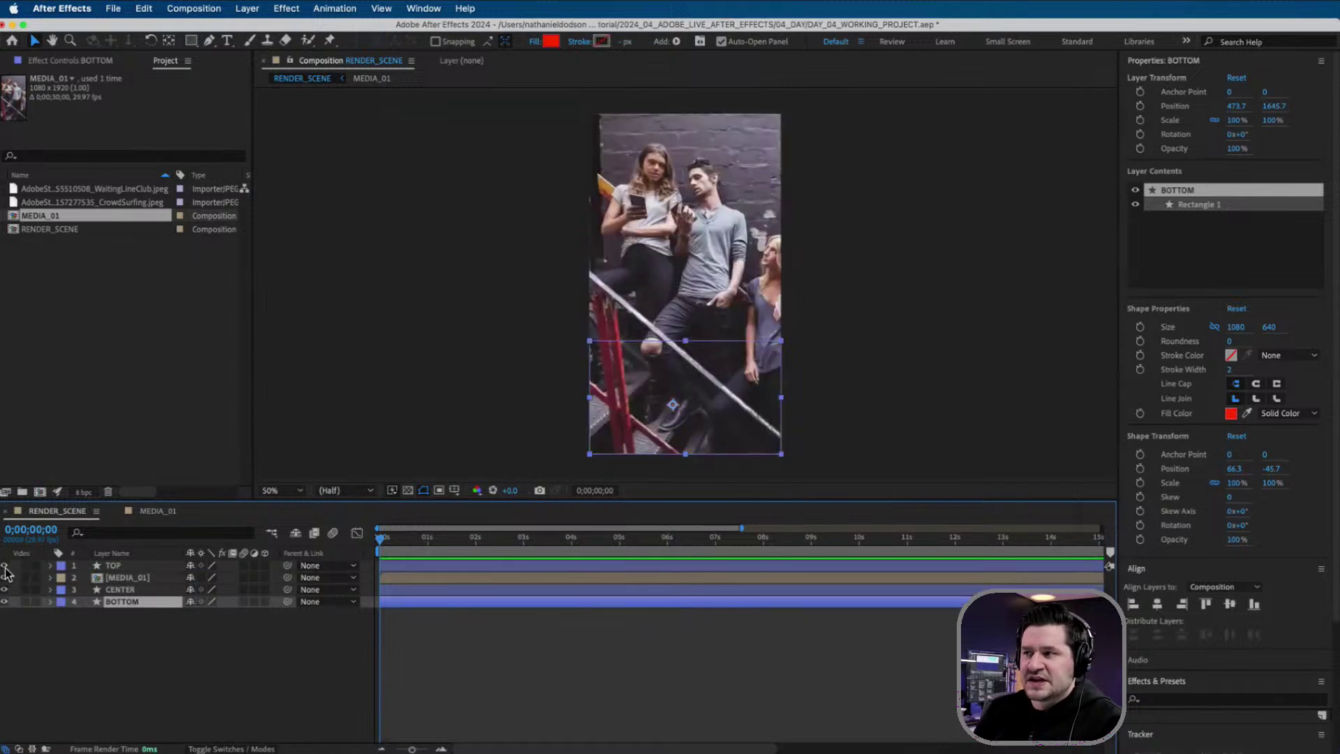
- Display the layer mode columns and set the track matte of MEDIA_01 to the TOP layer
{"action": "left_click", "coordinate": [140, 578]}
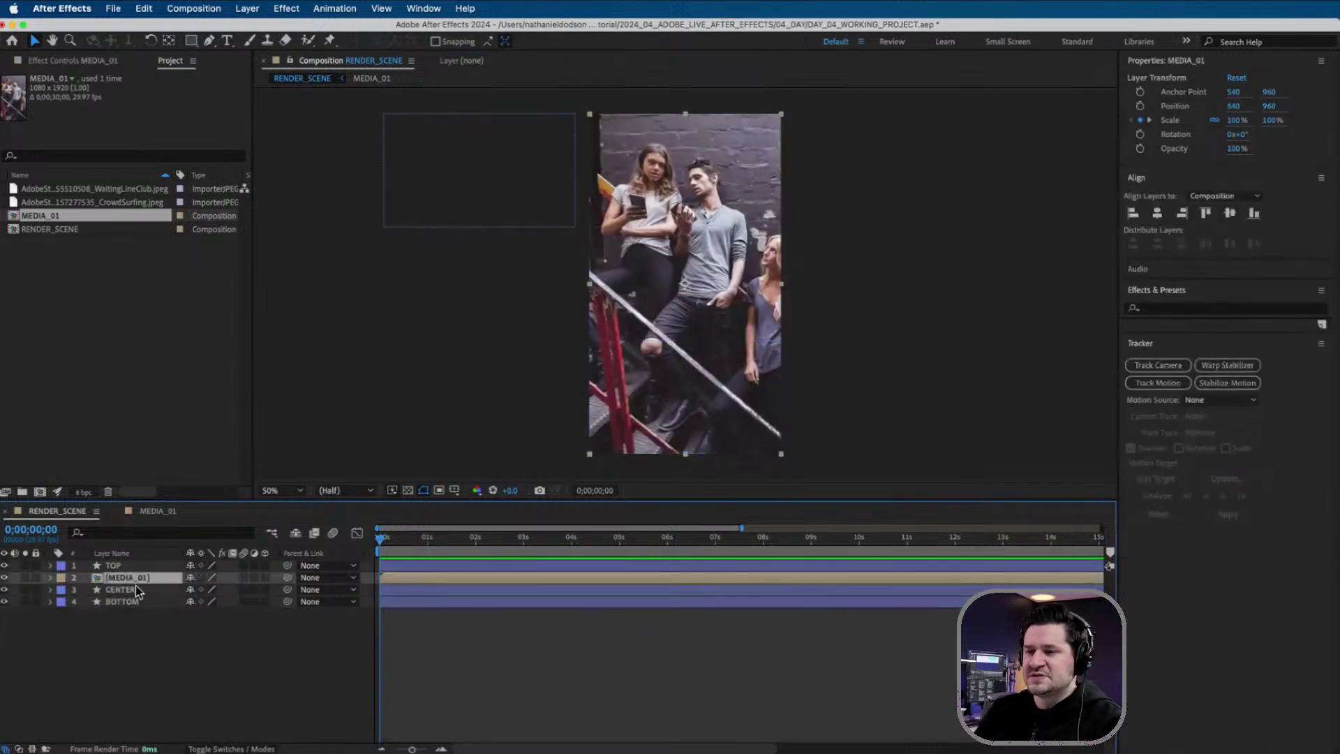
{"action": "left_click", "coordinate": [211, 749]}
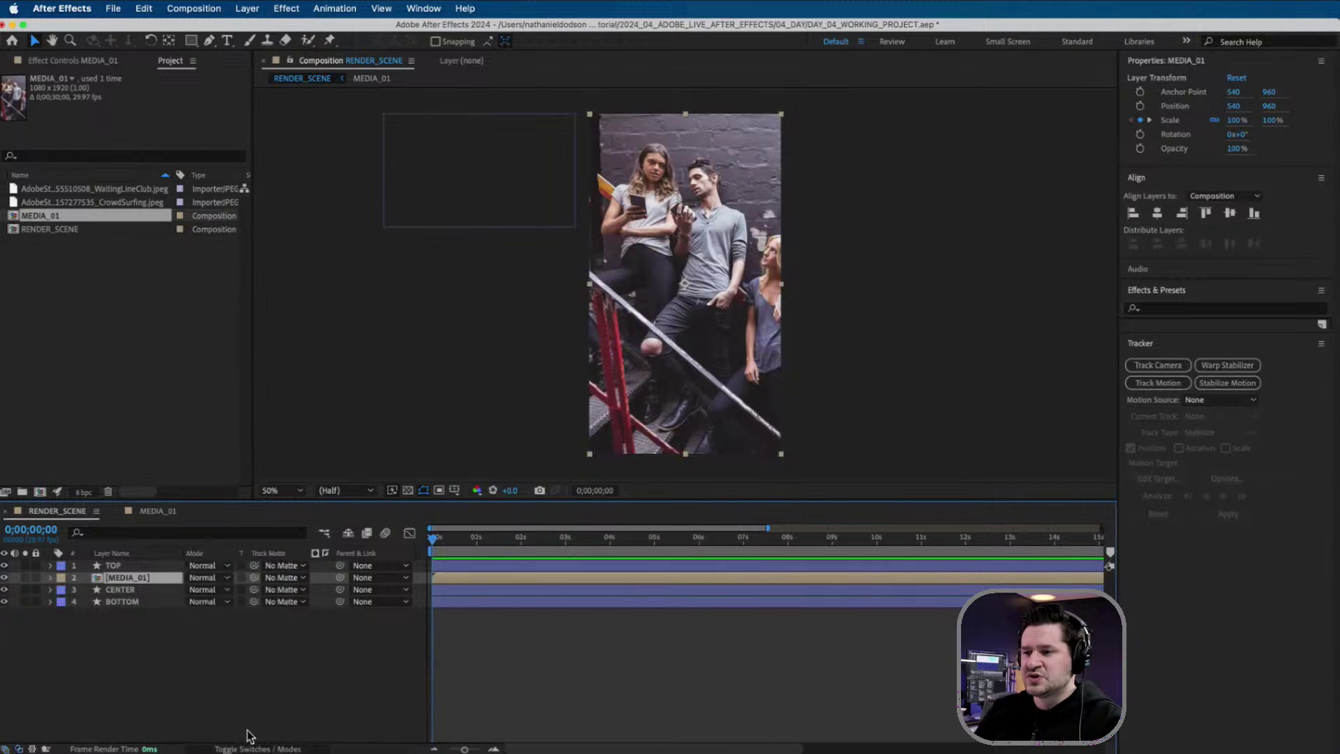
{"action": "left_click", "coordinate": [294, 579]}
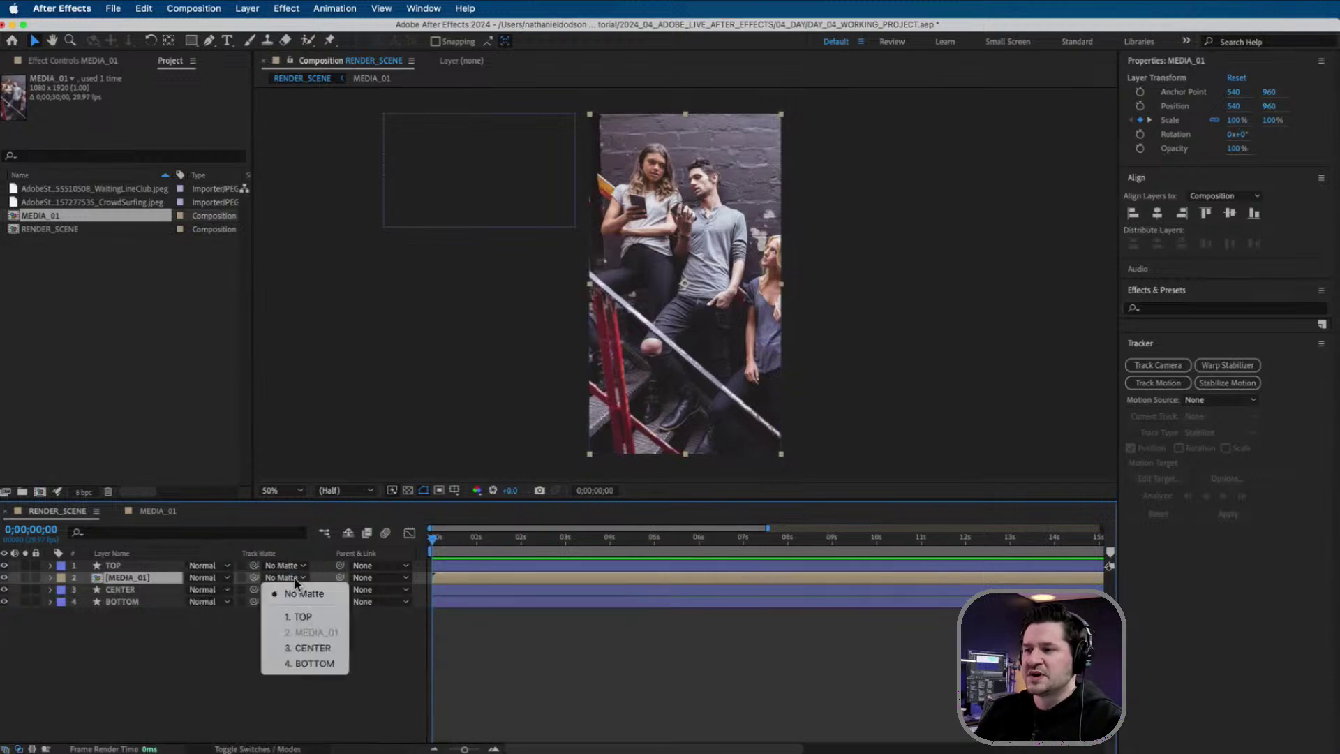
{"action": "left_click", "coordinate": [304, 617]}
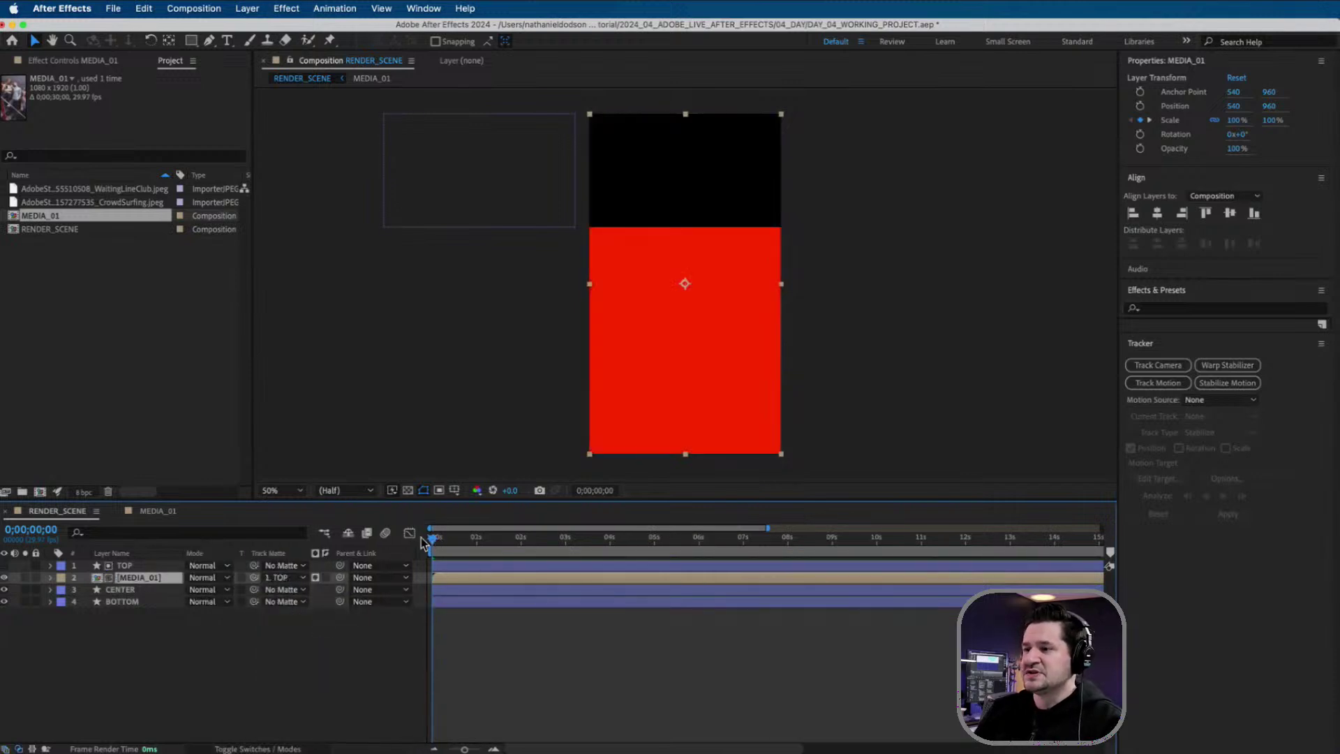
- Play back the matted MEDIA_01 slide-in twice, starting from the first frame each time
{"action": "key", "text": "space"}
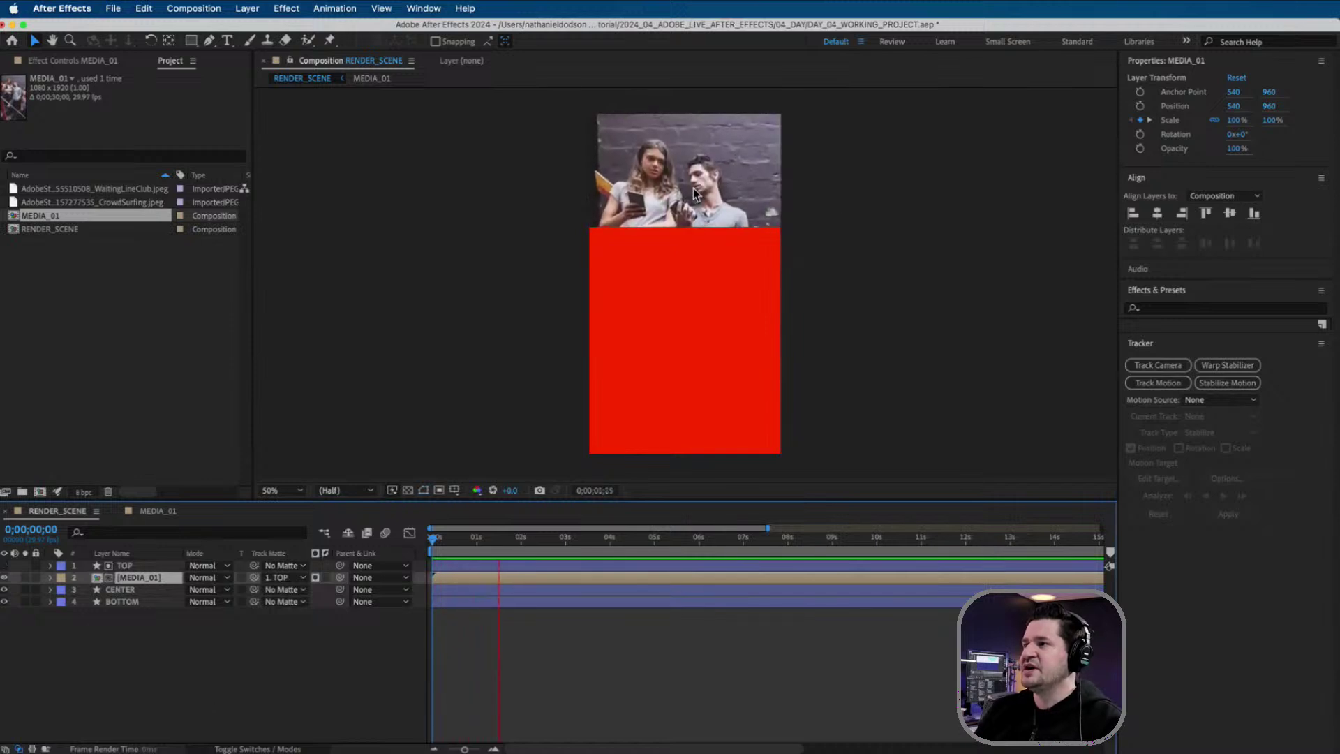
{"action": "key", "text": "space"}
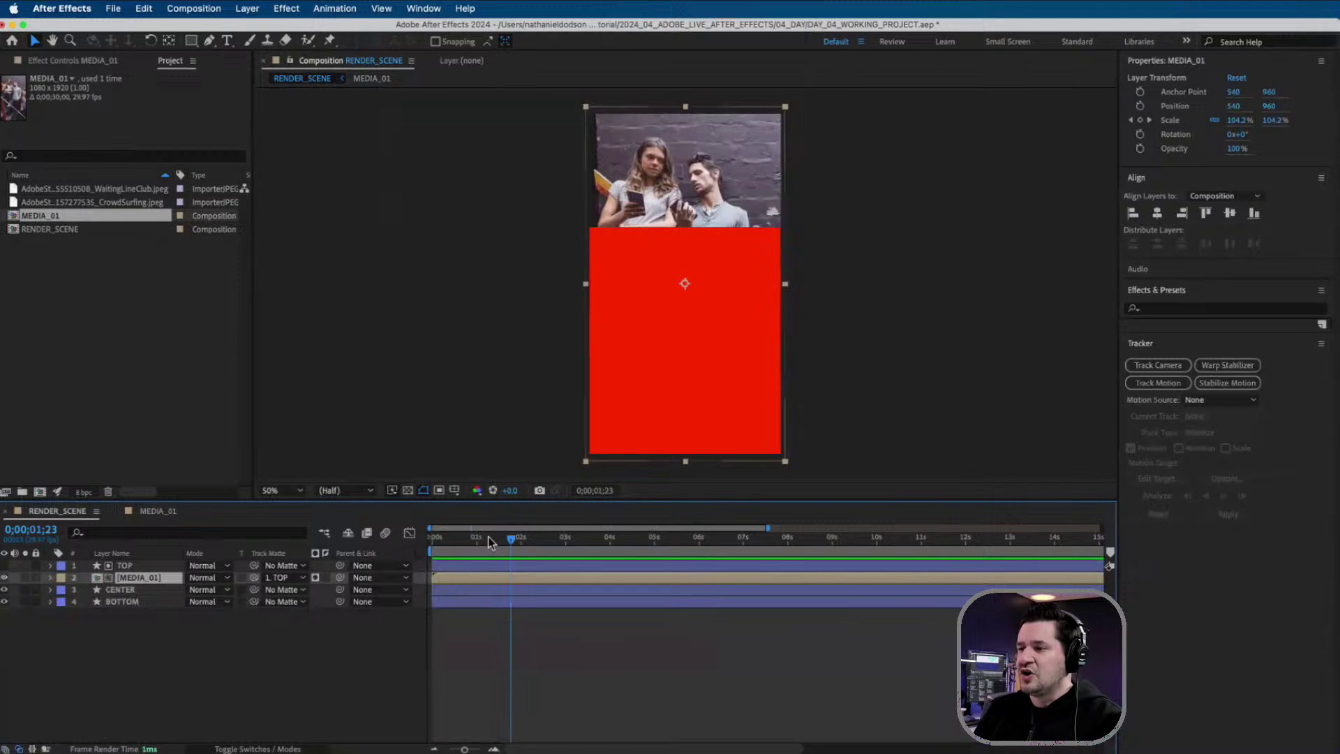
{"action": "key", "text": "Home"}
{"action": "key", "text": "space"}
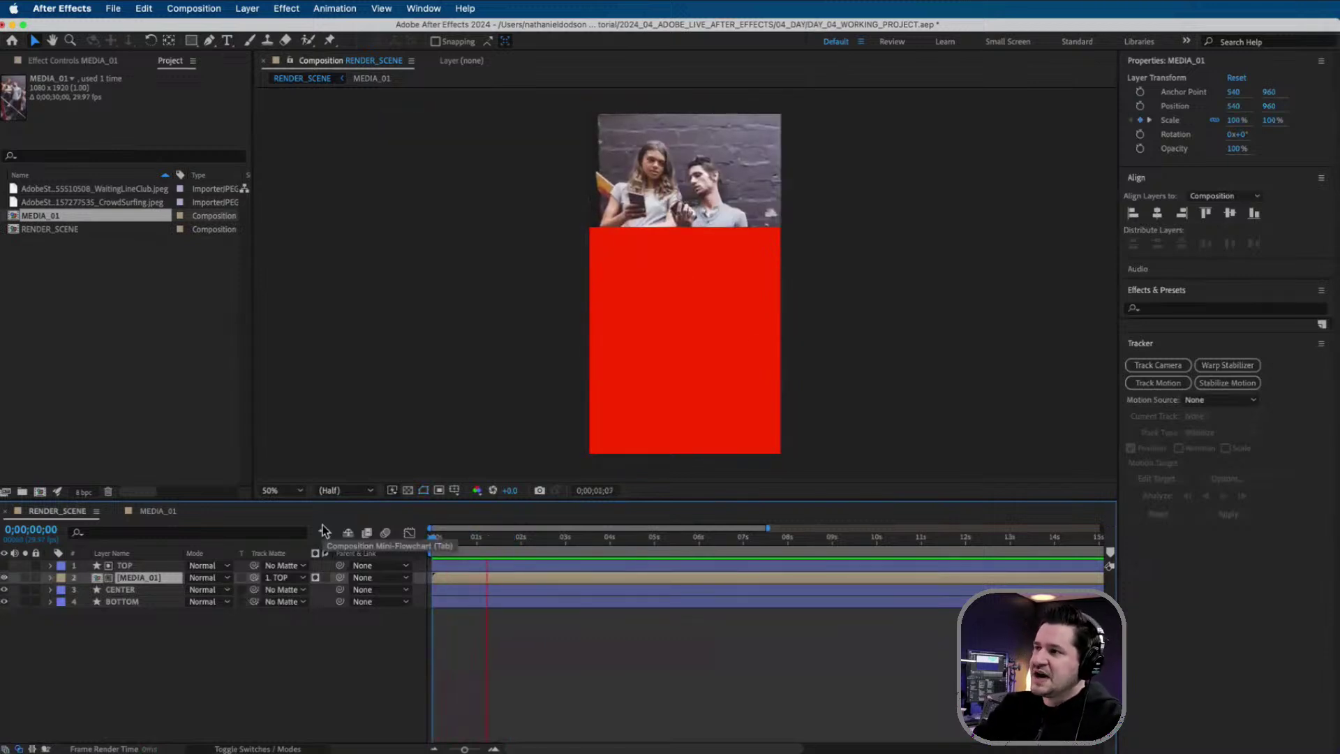
{"action": "key", "text": "space"}
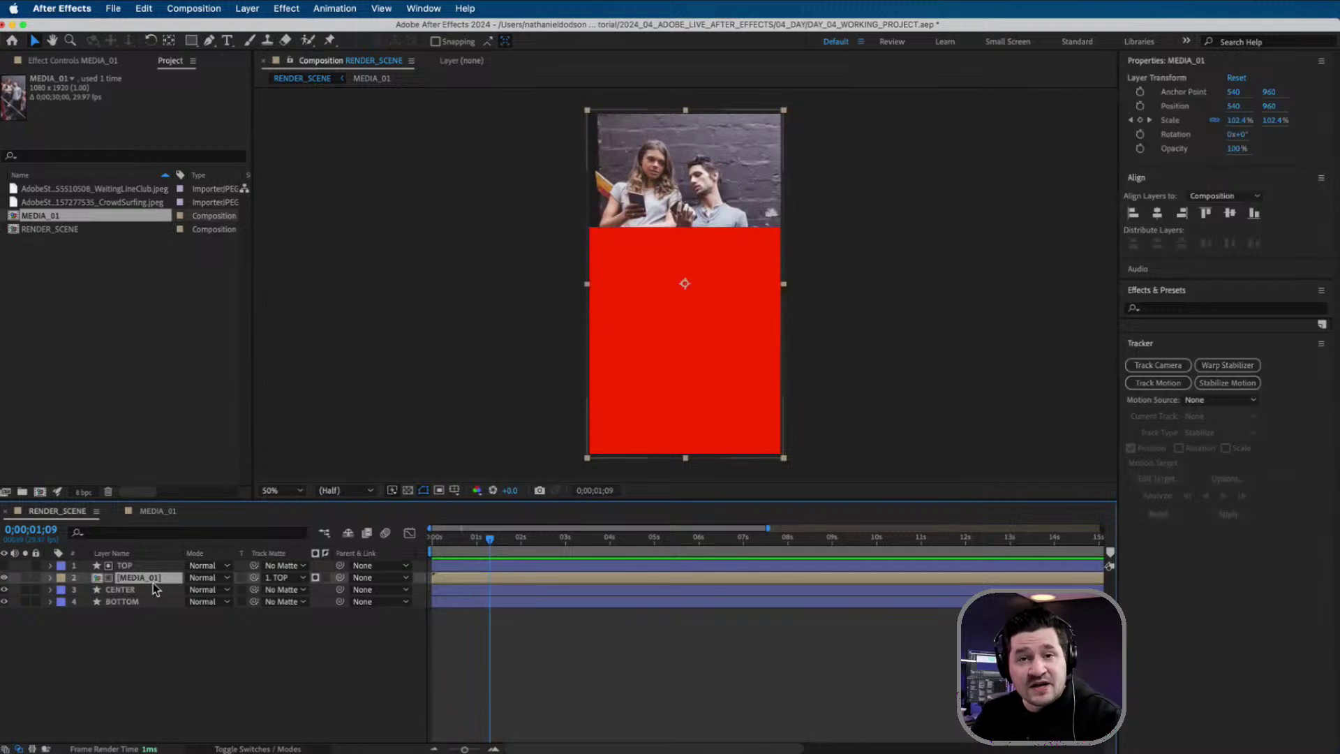
- Duplicate MEDIA_01 twice and place one copy directly beneath CENTER and the other beneath BOTTOM
{"action": "left_click", "coordinate": [142, 600]}
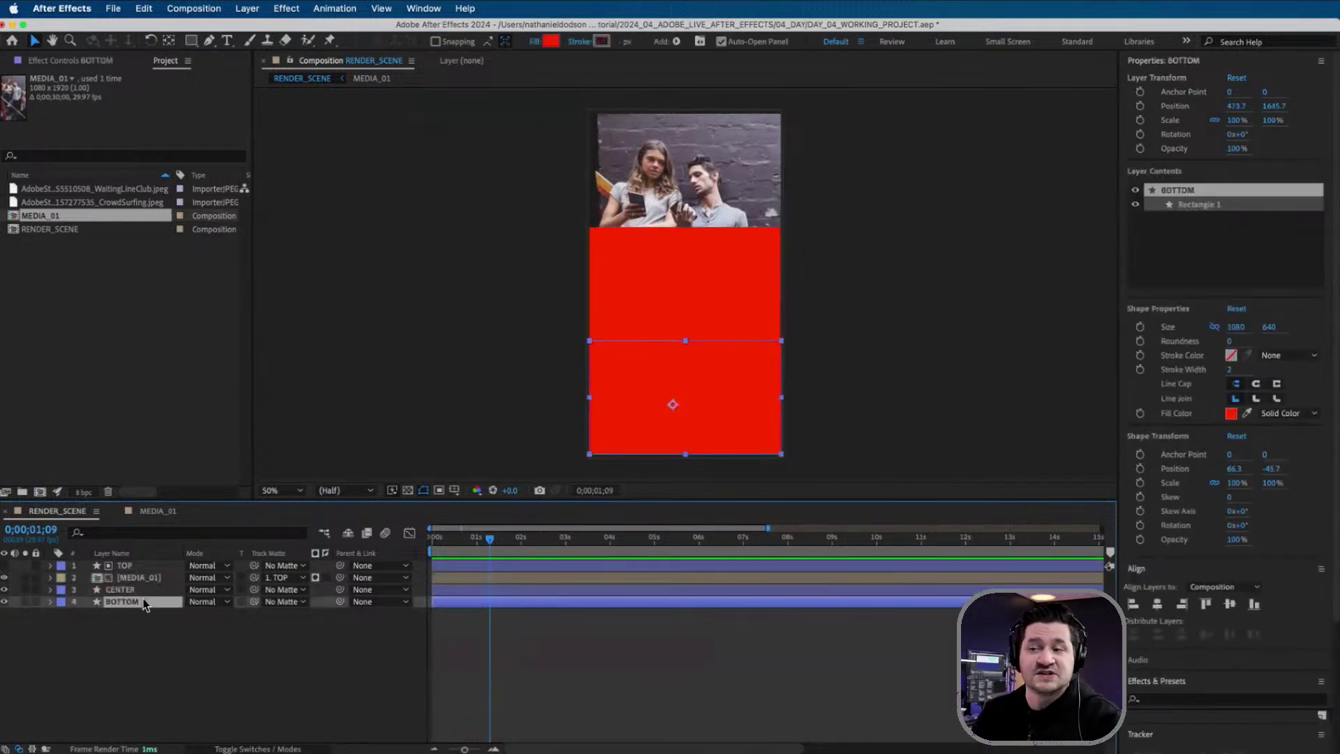
{"action": "left_click", "coordinate": [145, 579]}
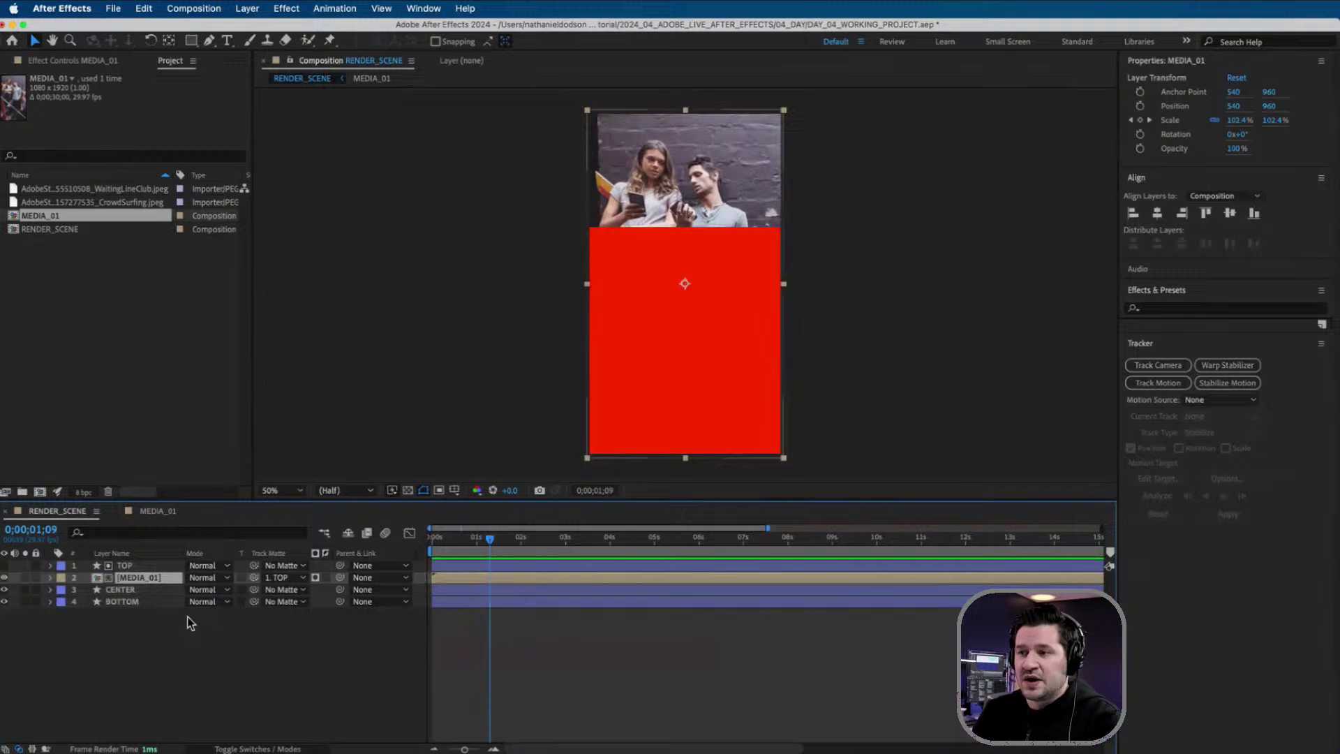
{"action": "key", "text": "super+d"}
{"action": "key", "text": "super+d"}
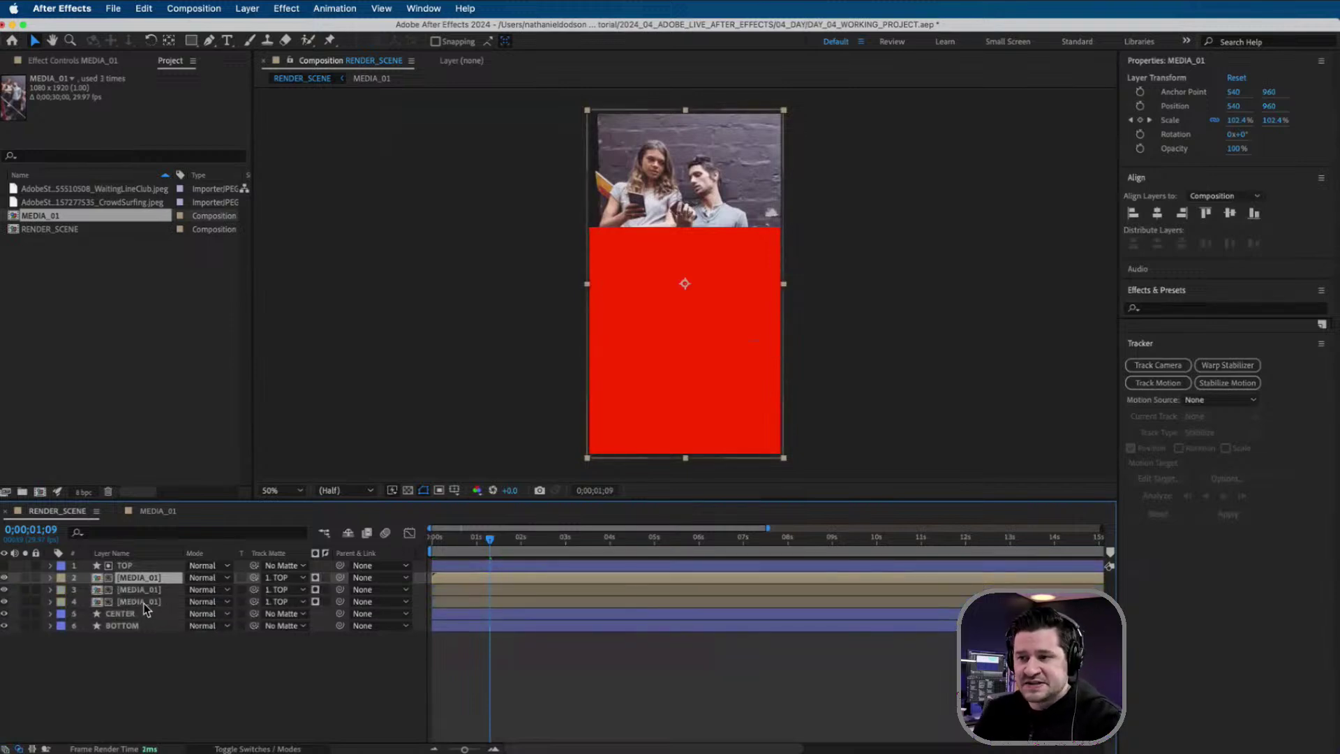
{"action": "left_click_drag", "start_coordinate": [145, 607], "coordinate": [133, 637]}
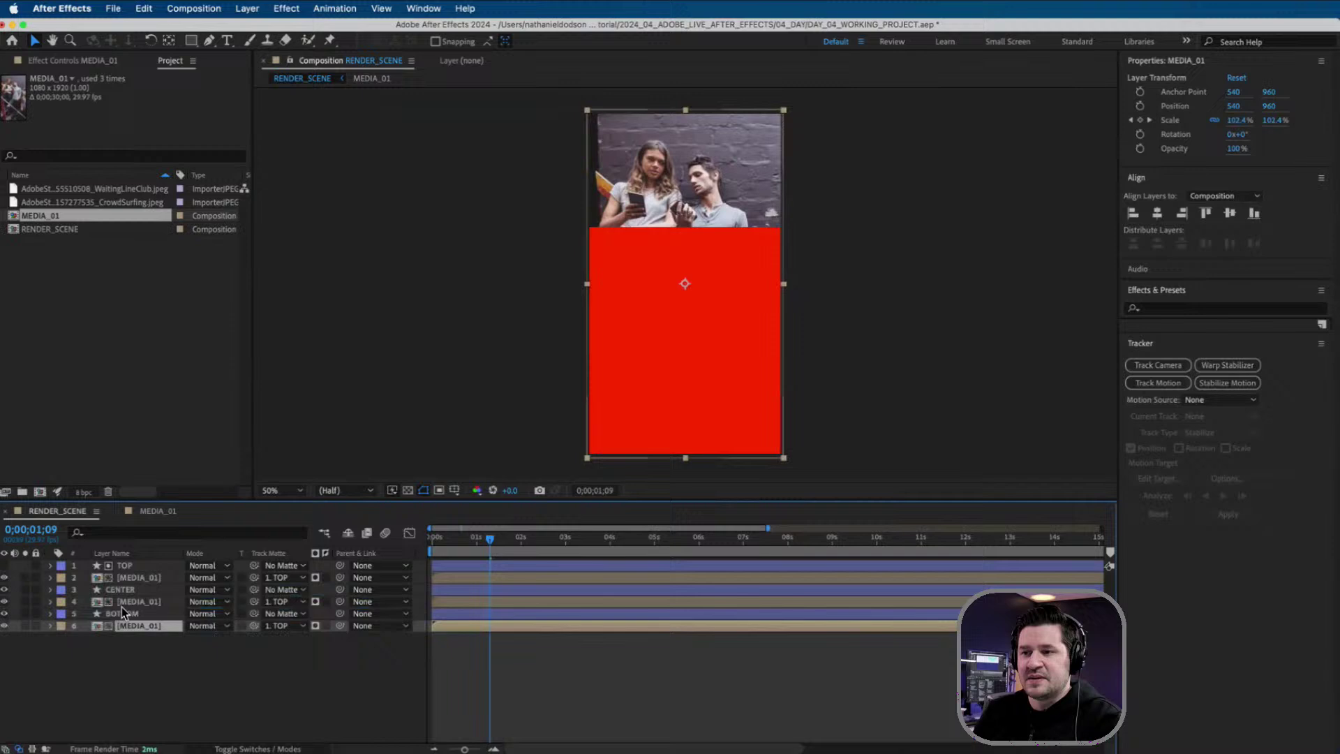
- Set the track matte to No Matte on the two MEDIA_01 copies beneath CENTER and BOTTOM
{"action": "left_click", "coordinate": [283, 603]}
{"action": "left_click", "coordinate": [296, 617]}
{"action": "left_click", "coordinate": [289, 626]}
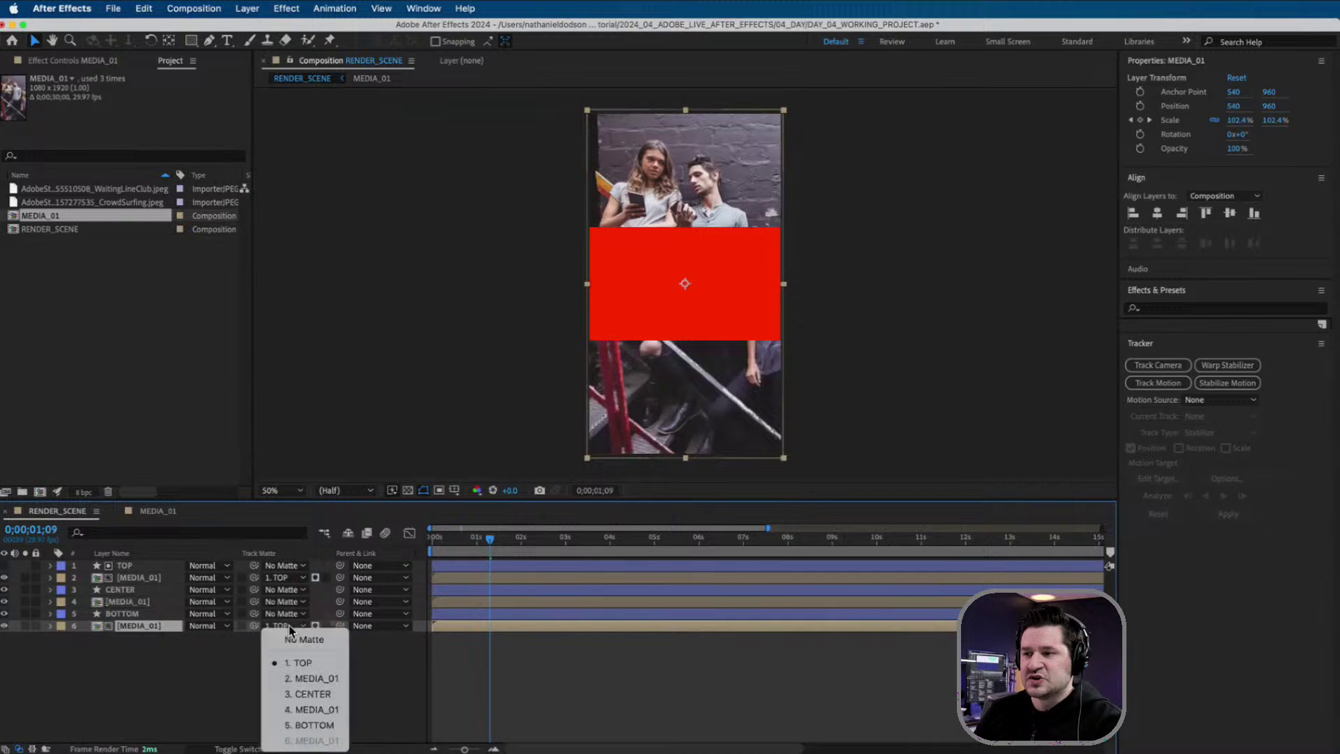
{"action": "left_click", "coordinate": [295, 641]}
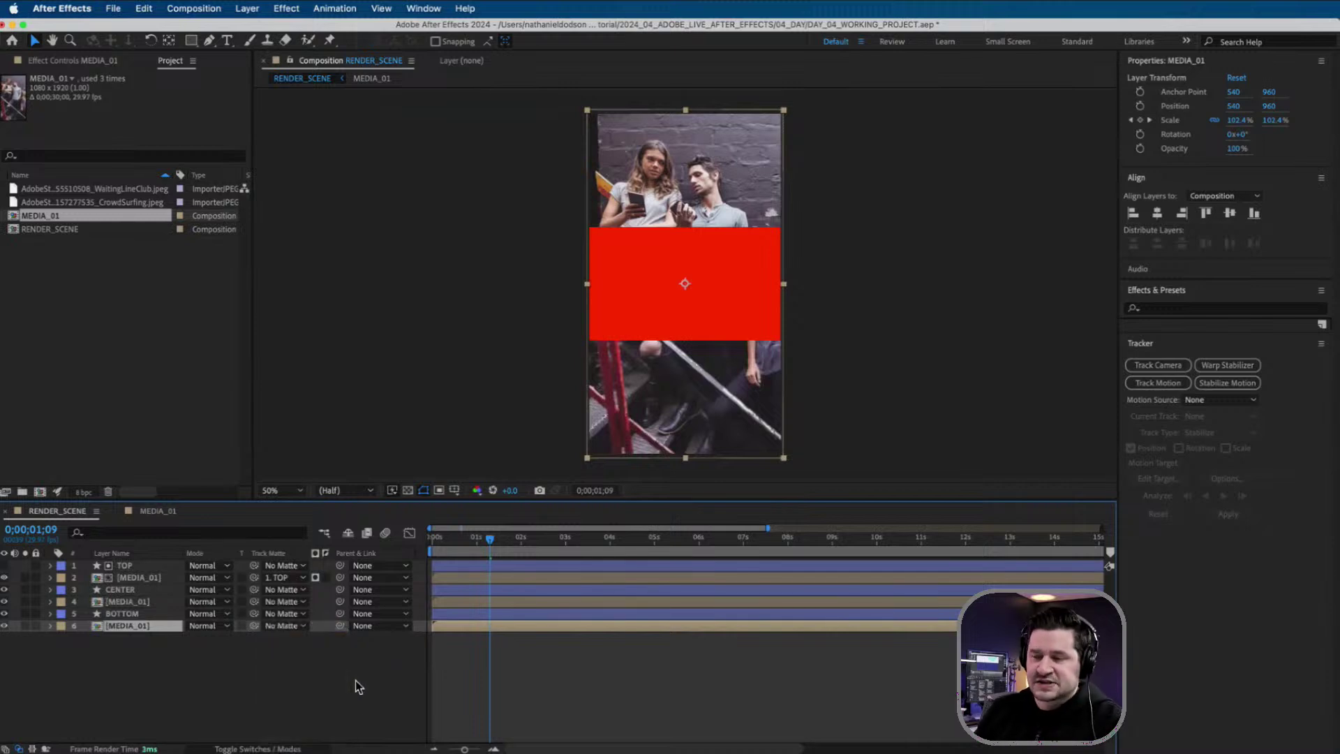
- Reveal Position on the CENTER and TOP layers, and add CENTER Position keyframes at 0;00;00;16 and 0;00;01;16
{"action": "left_click", "coordinate": [120, 590]}
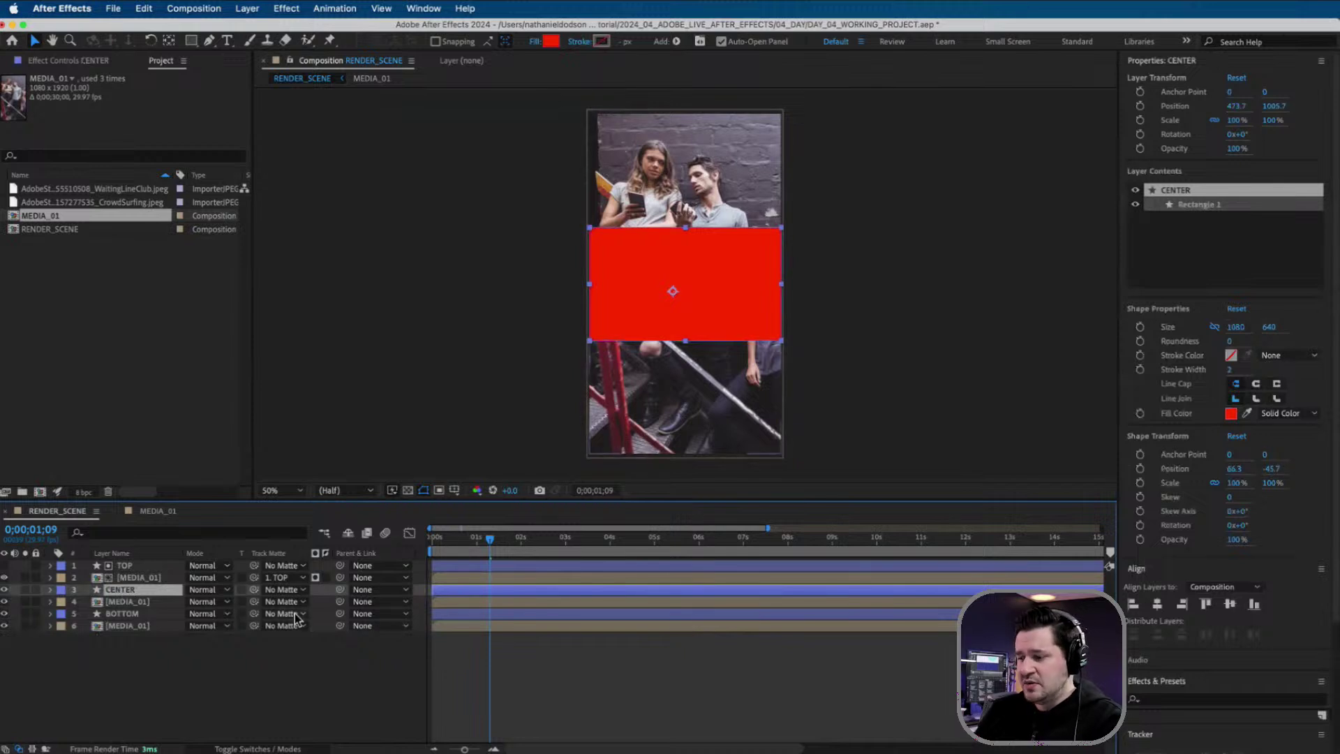
{"action": "key", "text": "p"}
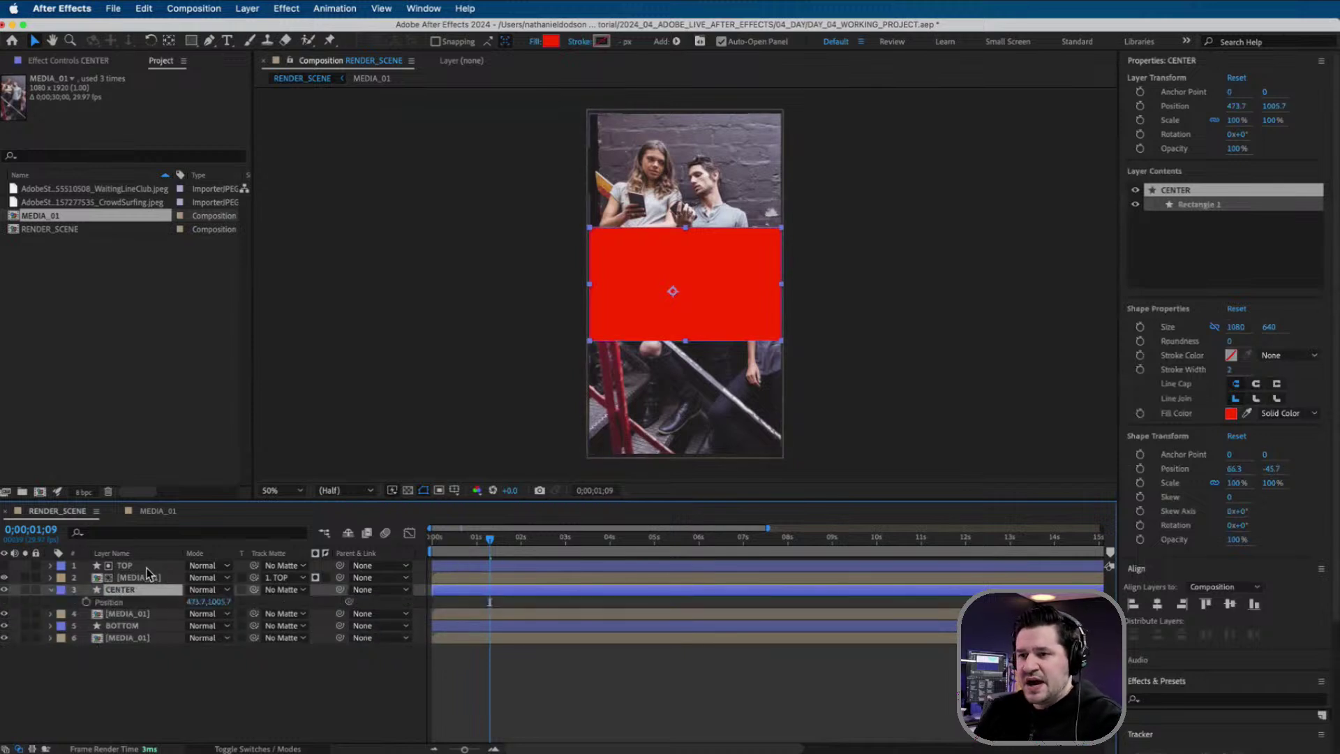
{"action": "left_click", "coordinate": [147, 567]}
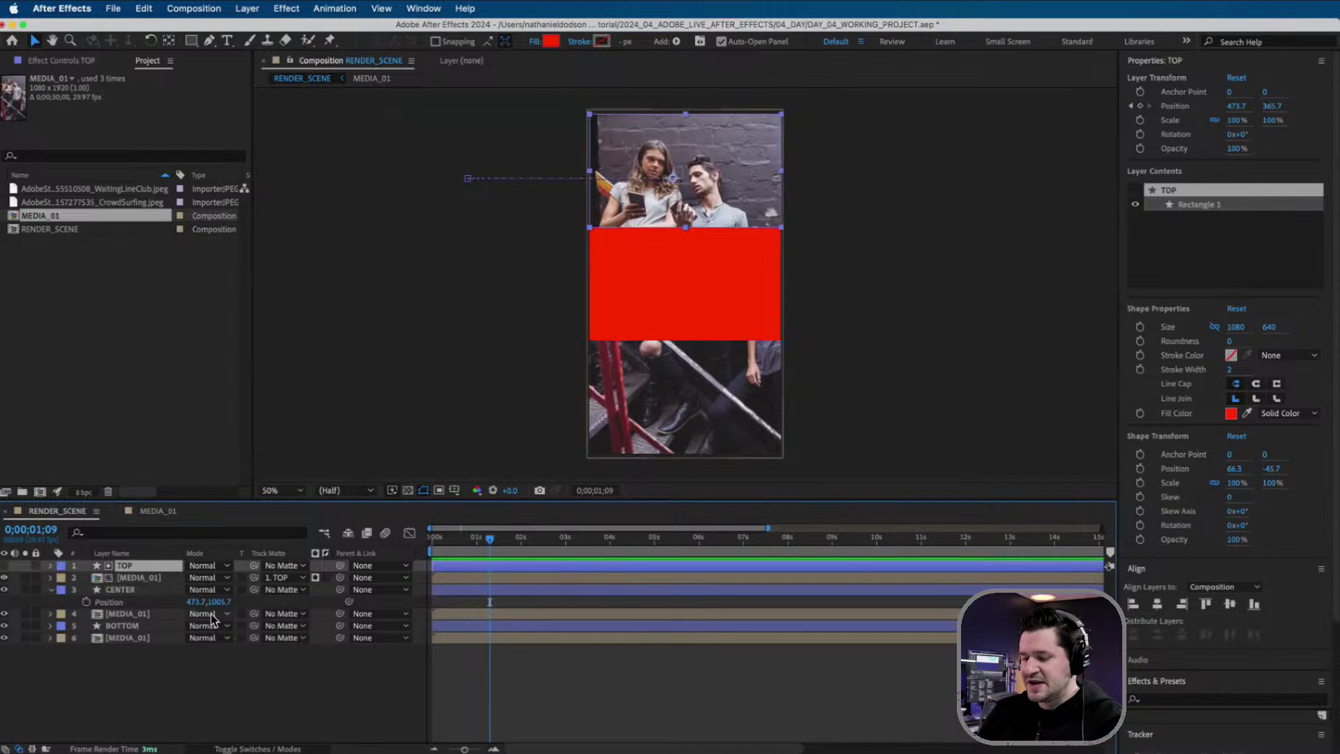
{"action": "key", "text": "p"}
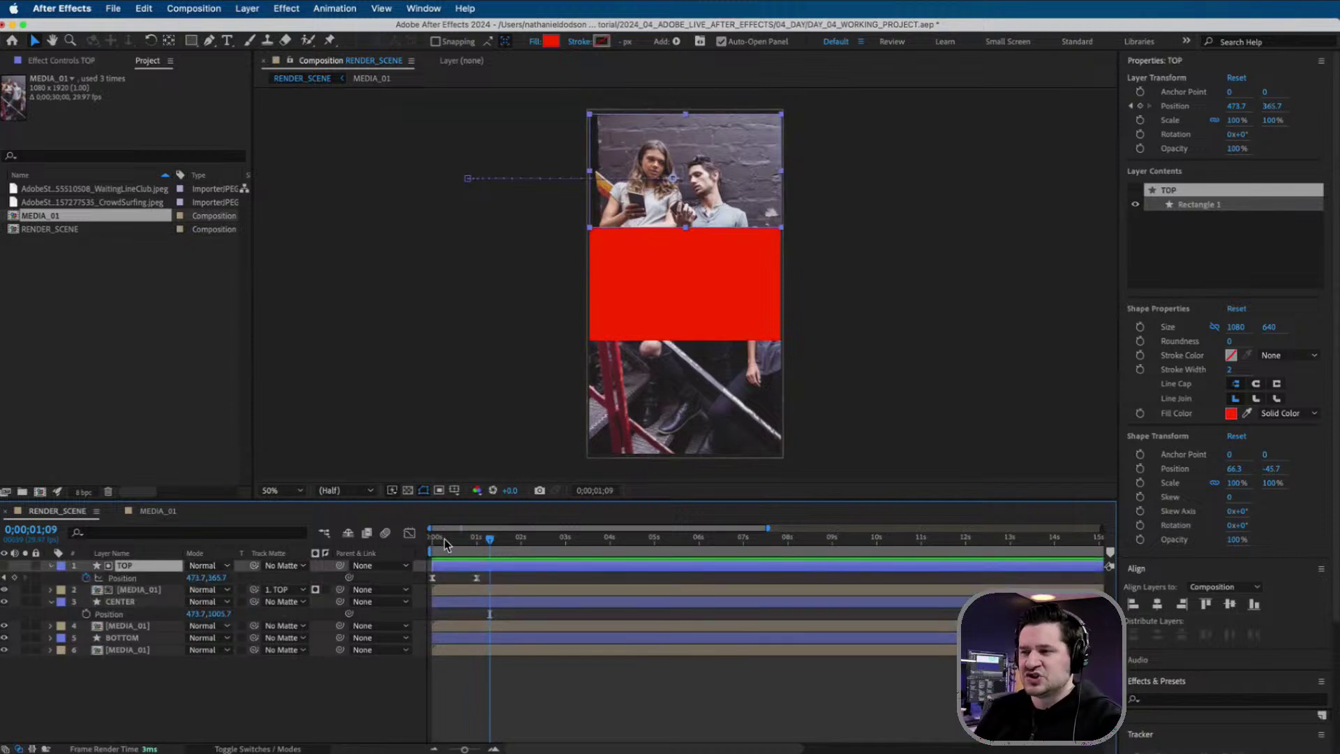
{"action": "left_click_drag", "start_coordinate": [443, 539], "coordinate": [456, 541]}
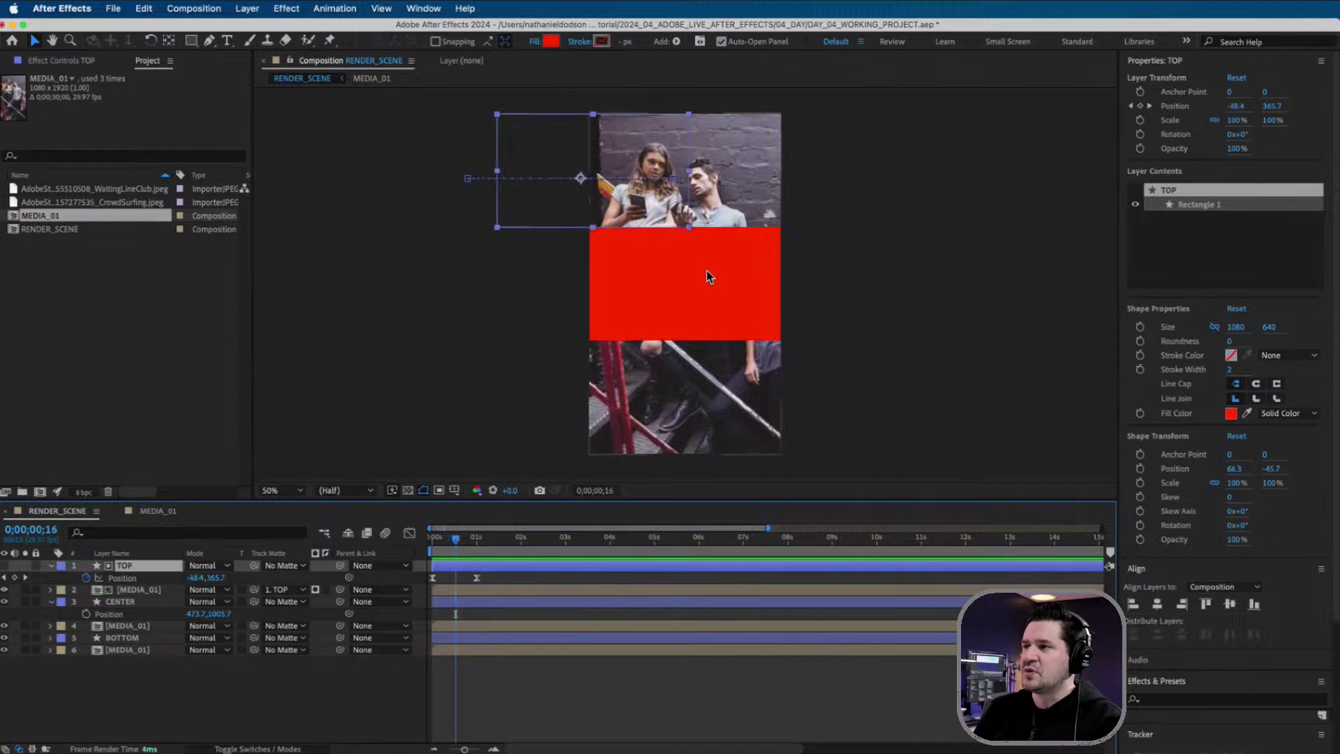
{"action": "left_click", "coordinate": [86, 614]}
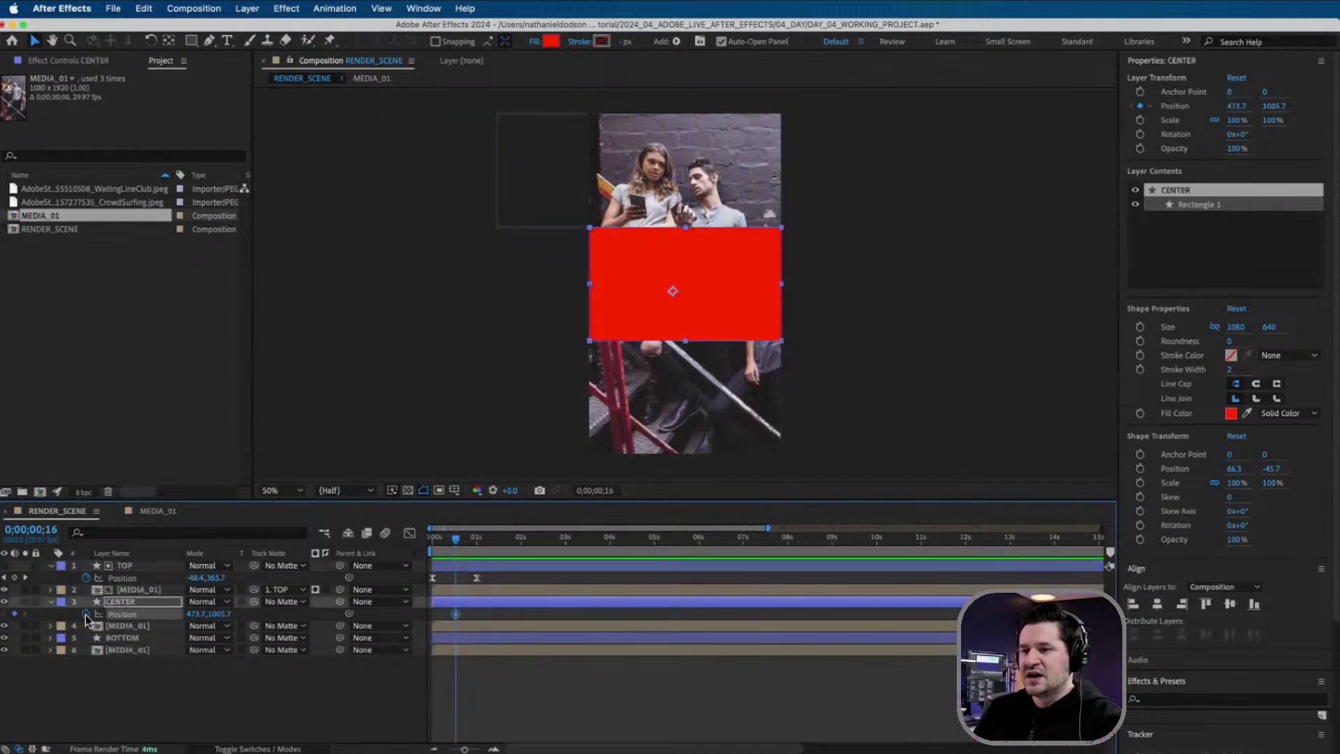
{"action": "left_click_drag", "start_coordinate": [489, 542], "coordinate": [501, 543]}
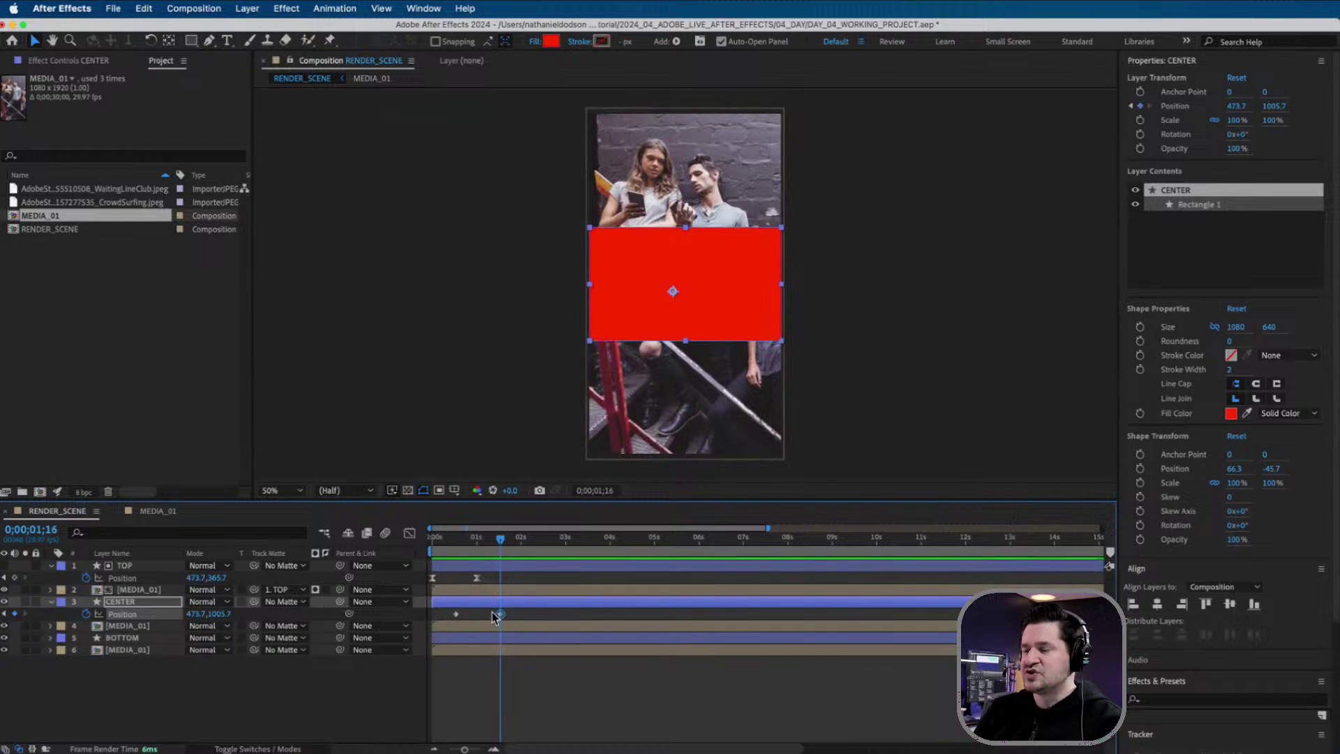
- At CENTER's first keyframe, set the X position to 1634.7 and apply Easy Ease to both Position keyframes
{"action": "left_click", "coordinate": [3, 614]}
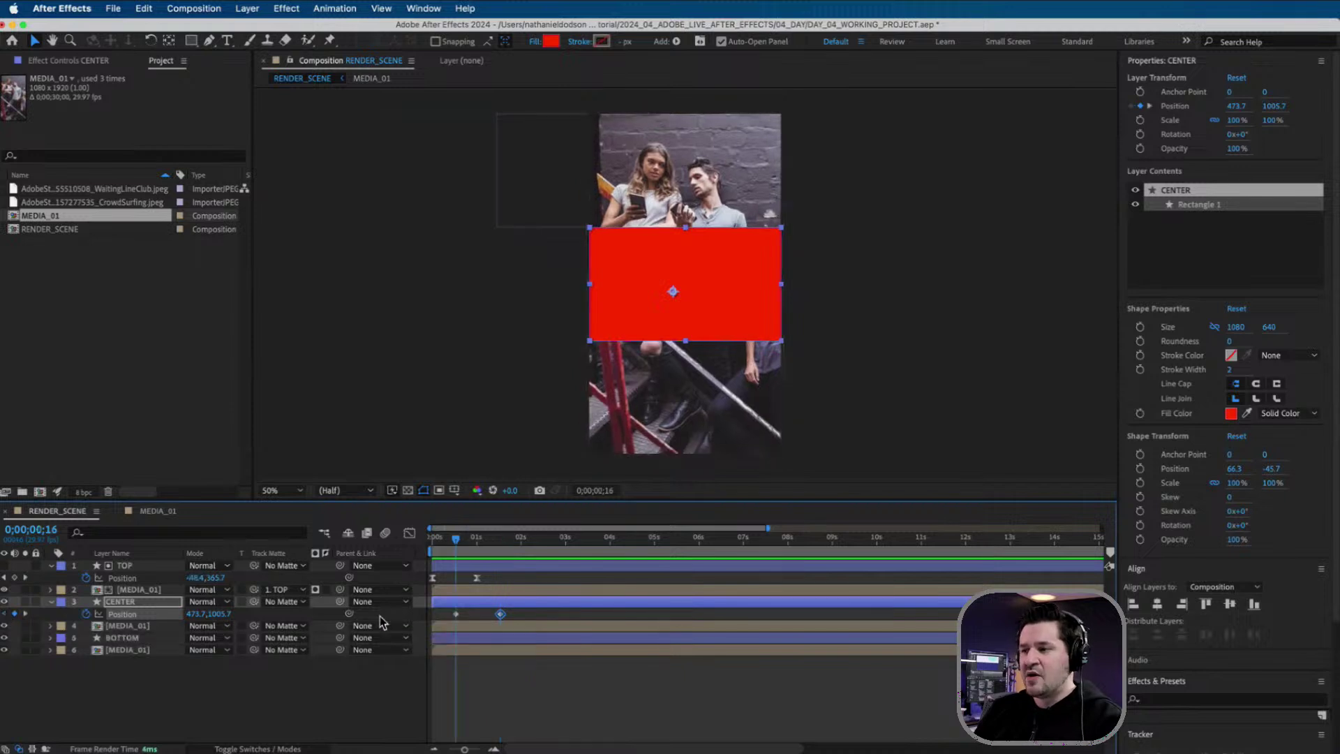
{"action": "left_click_drag", "start_coordinate": [199, 614], "coordinate": [1032, 614]}
{"action": "mouse_move", "coordinate": [198, 614]}
{"action": "left_mouse_down"}
{"action": "mouse_move", "coordinate": [157, 614]}
{"action": "mouse_move", "coordinate": [172, 614]}
{"action": "left_mouse_up"}
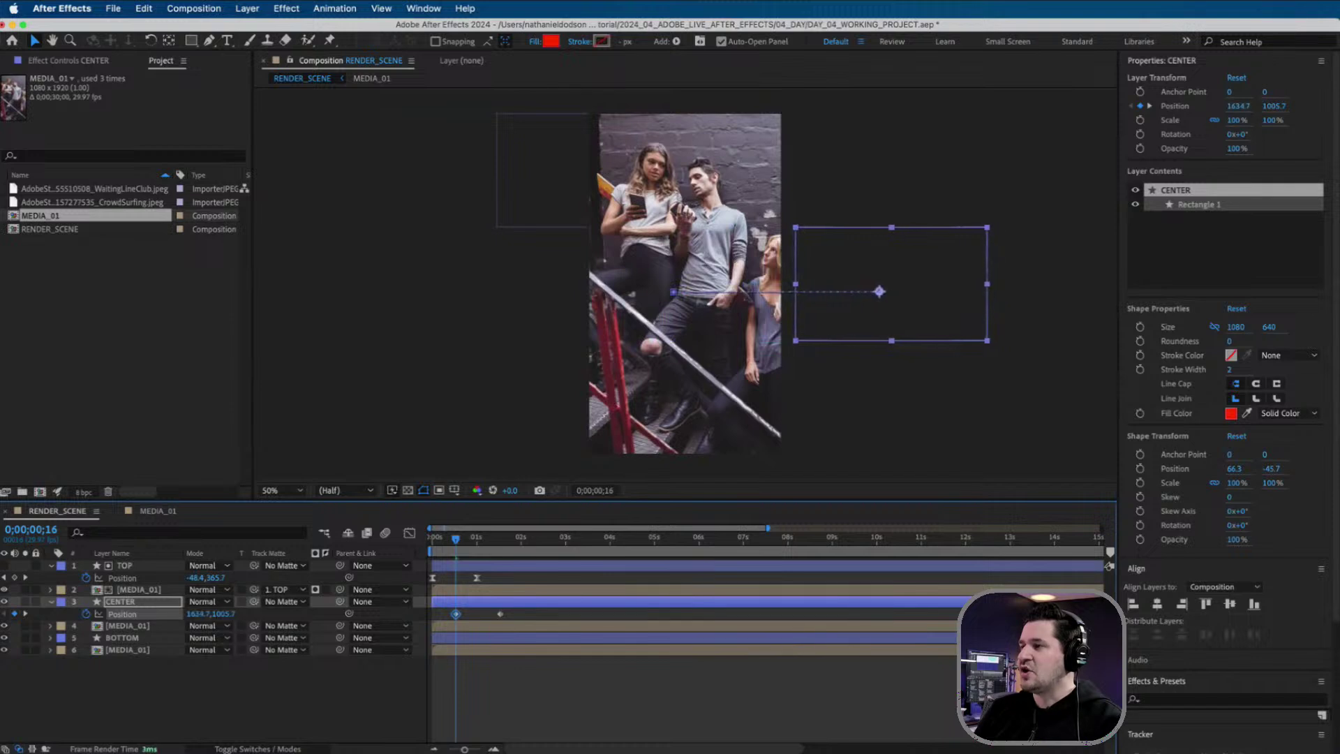
{"action": "left_click", "coordinate": [499, 614]}
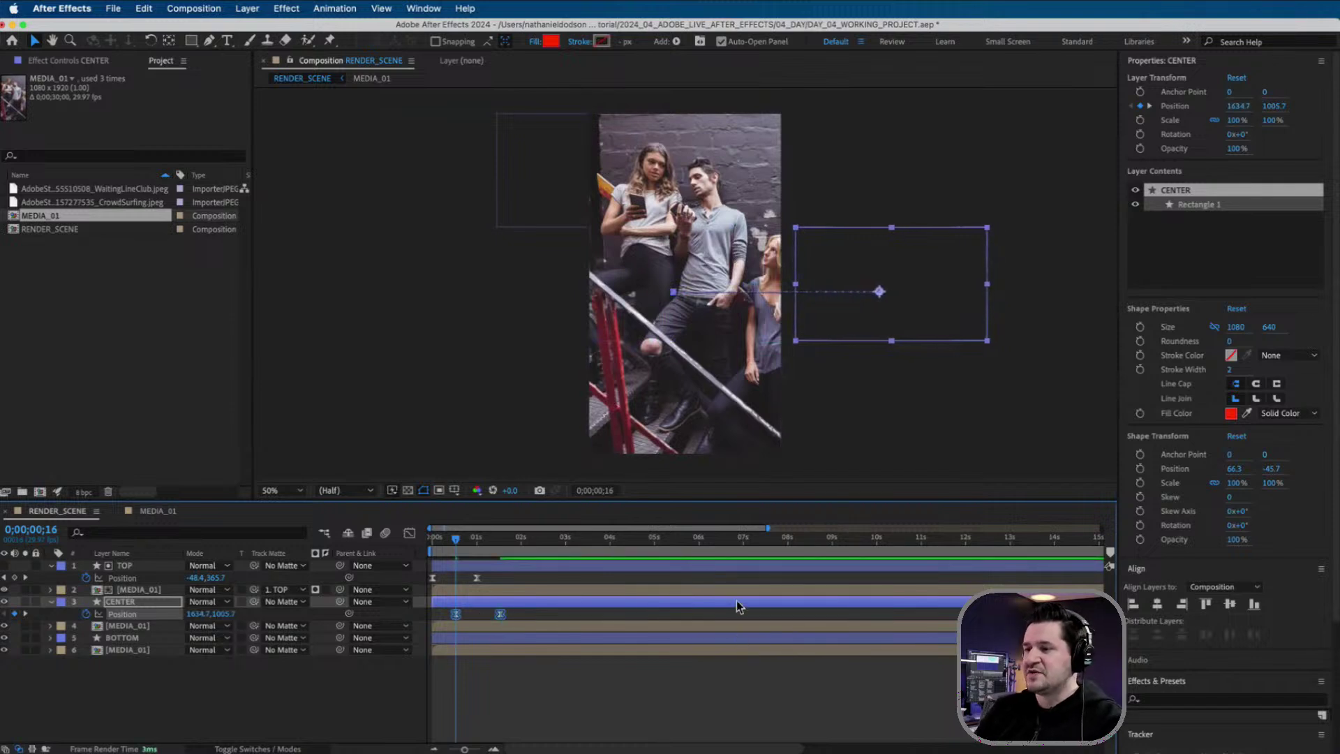
- Play back the CENTER rectangle's slide-in from the first frame and collapse the CENTER layer's properties
{"action": "left_click_drag", "start_coordinate": [456, 540], "coordinate": [431, 542]}
{"action": "key", "text": "space"}
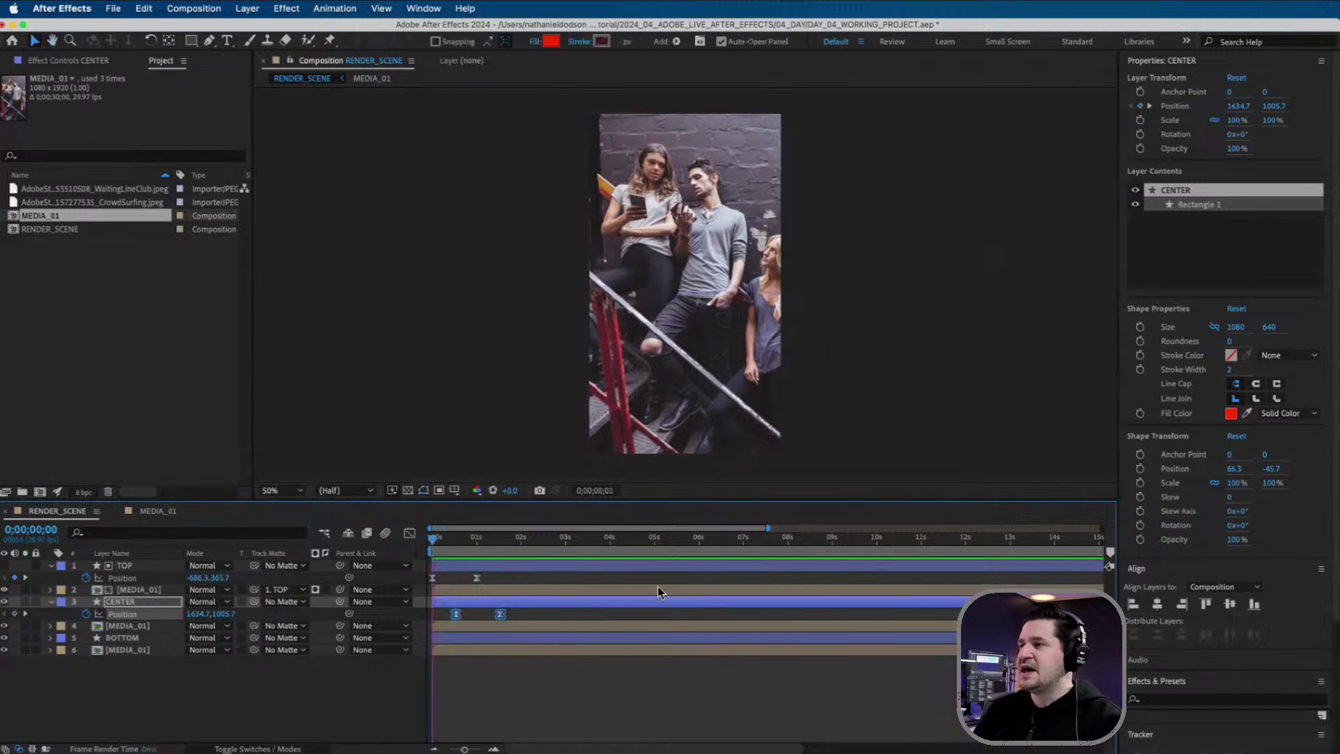
{"action": "key", "text": "space"}
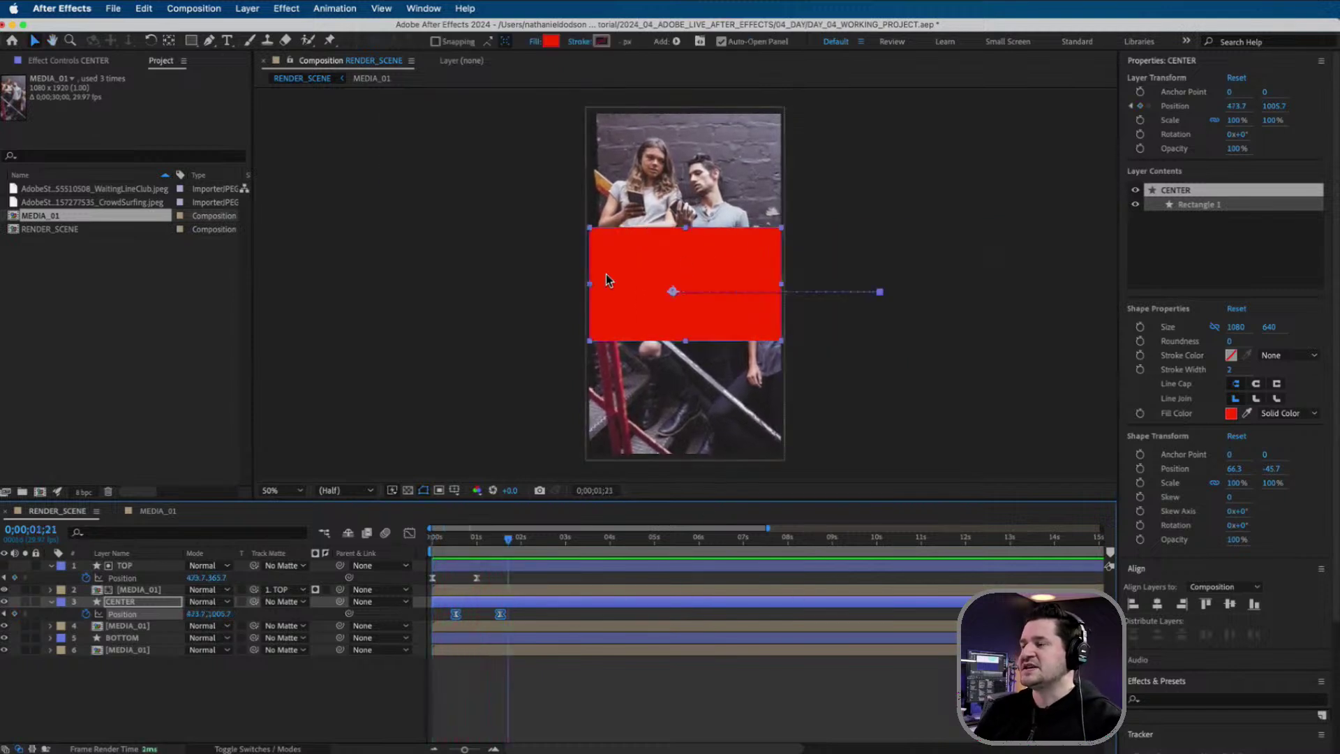
{"action": "left_click", "coordinate": [500, 537]}
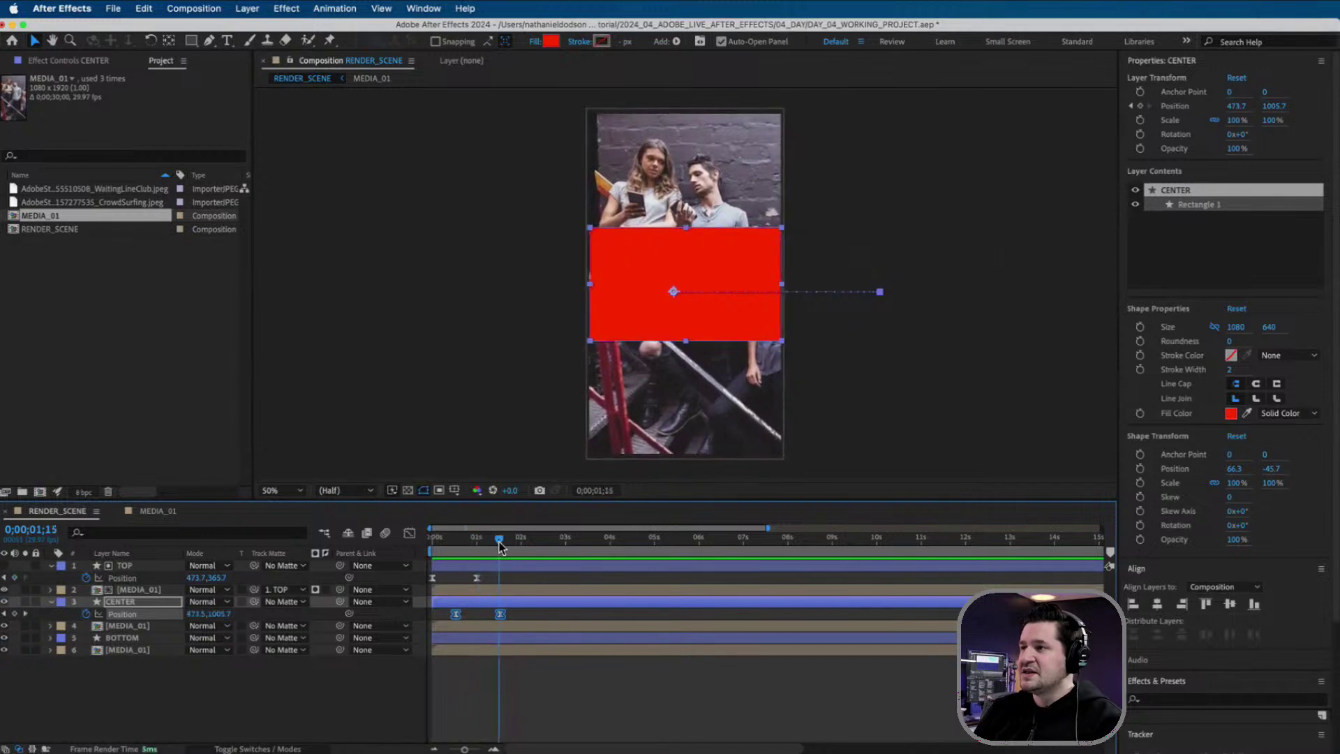
{"action": "left_click", "coordinate": [49, 601]}
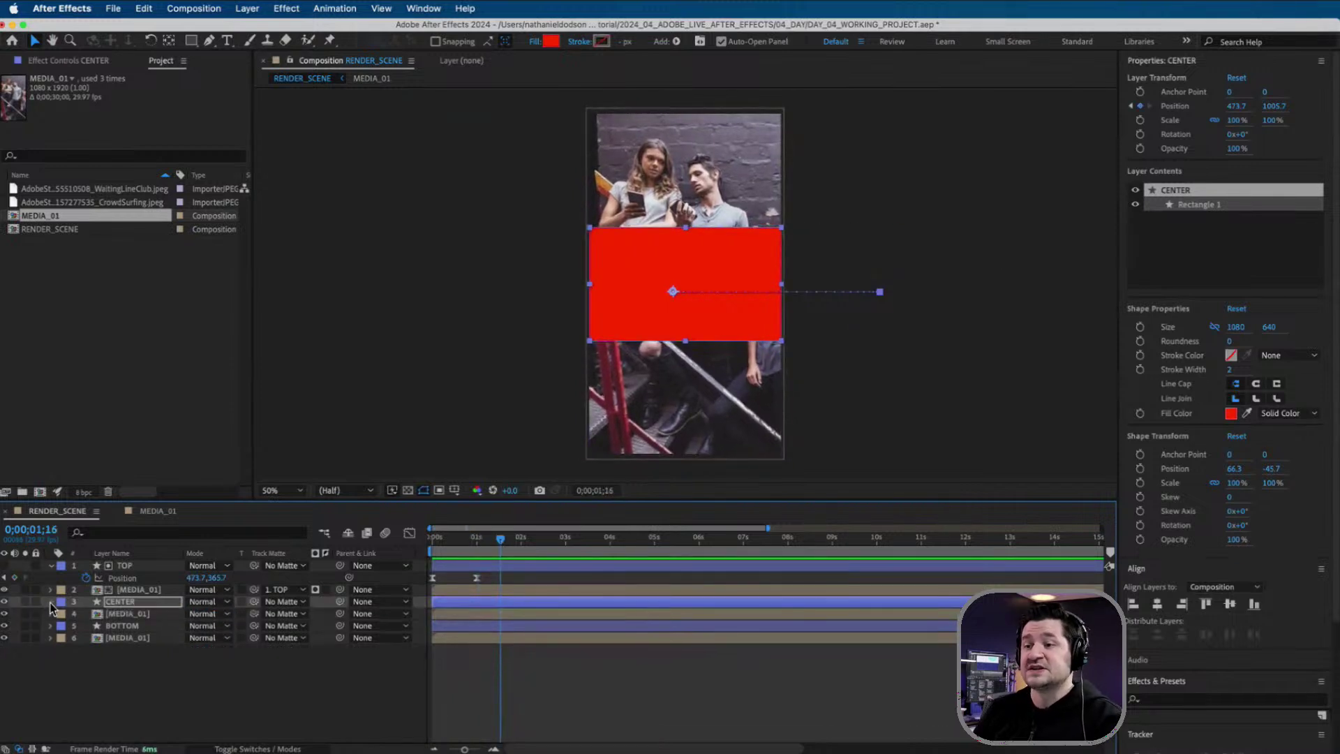
- Set the track matte of the MEDIA_01 copy beneath CENTER to CENTER, and hide the copy beneath BOTTOM
{"action": "left_click", "coordinate": [164, 614]}
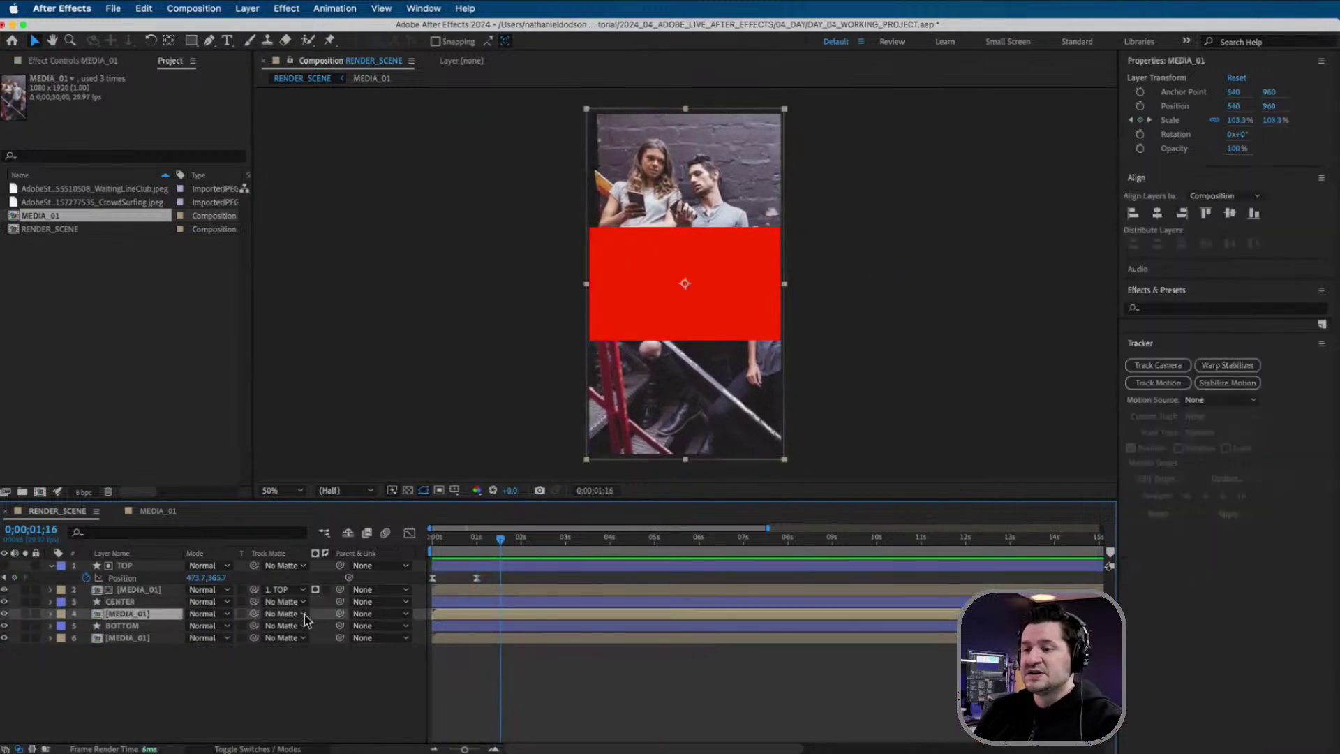
{"action": "left_click", "coordinate": [303, 613]}
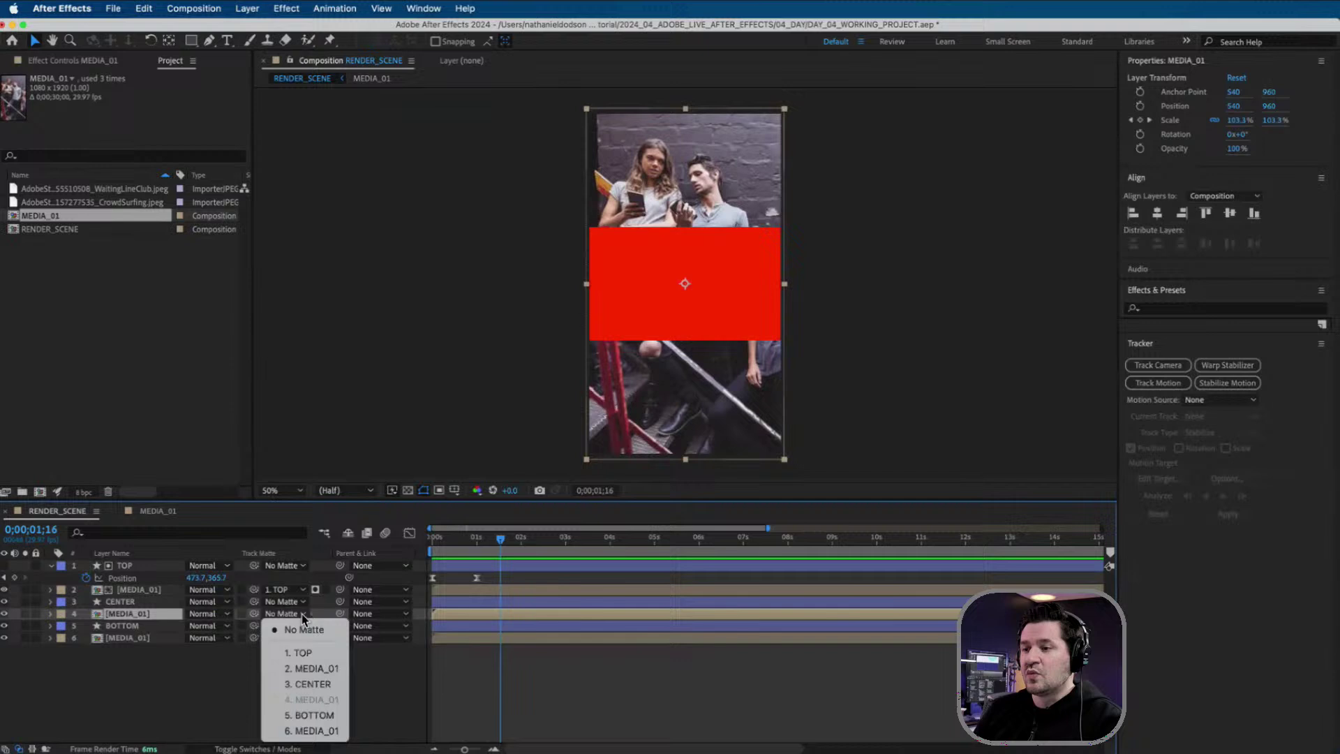
{"action": "left_click", "coordinate": [308, 685]}
{"action": "left_click_drag", "start_coordinate": [485, 547], "coordinate": [432, 544]}
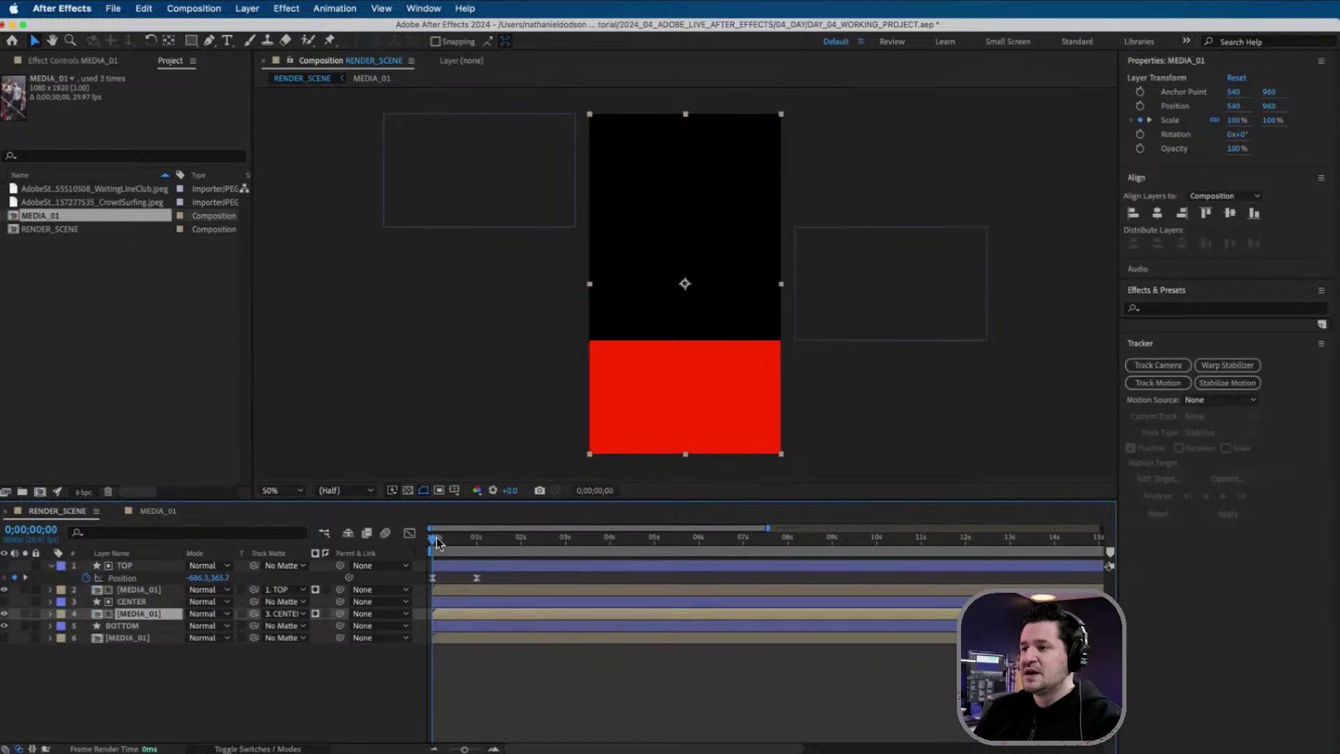
{"action": "mouse_move", "coordinate": [433, 541]}
{"action": "left_mouse_down"}
{"action": "mouse_move", "coordinate": [466, 545]}
{"action": "mouse_move", "coordinate": [455, 546]}
{"action": "left_mouse_up"}
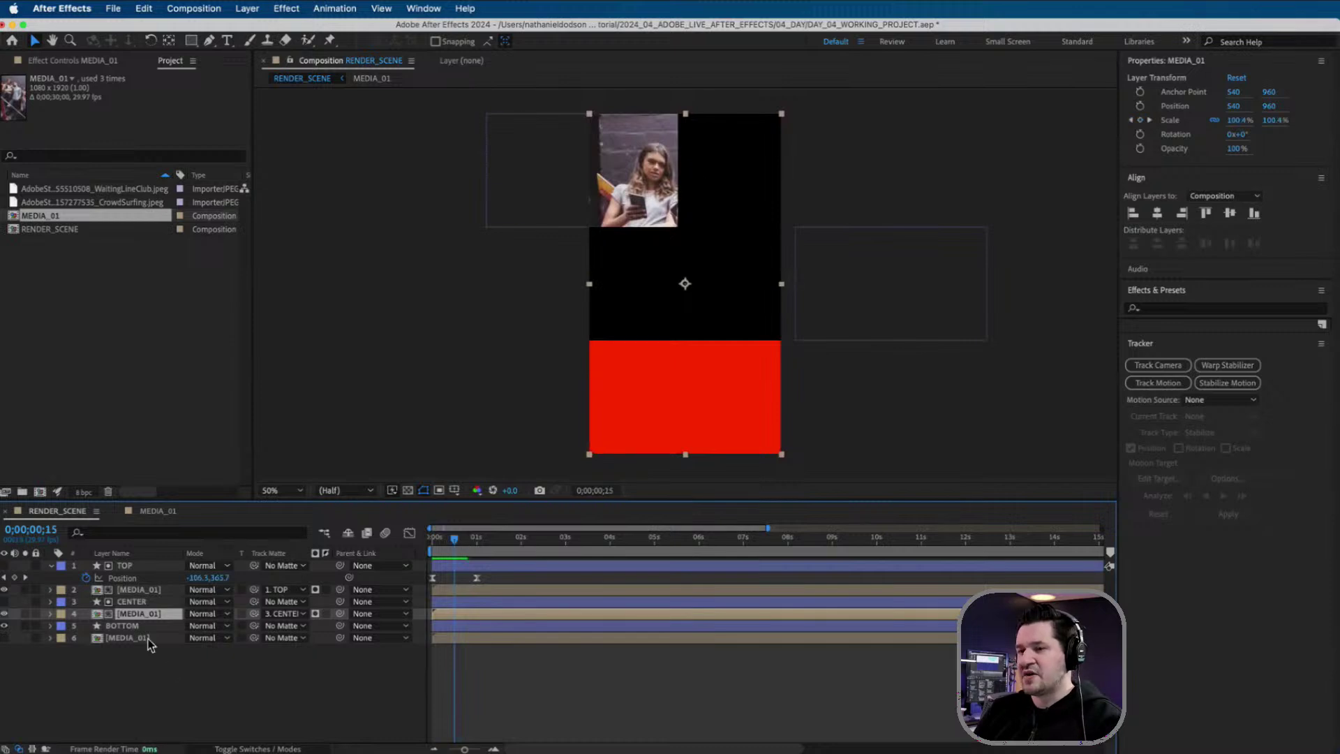
- Shift both CENTER Position keyframes earlier so its slide-in starts about 8 frames into the timeline, and scrub through the overlap
{"action": "left_click", "coordinate": [133, 601]}
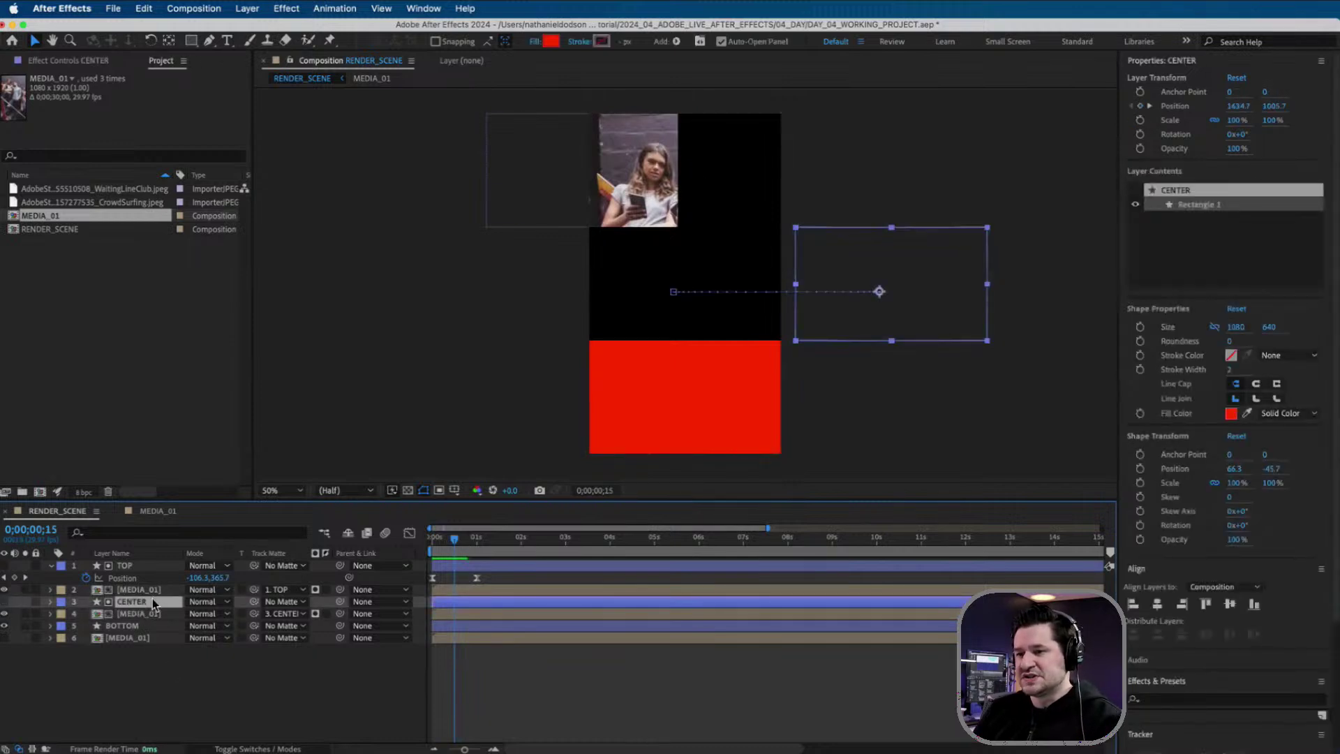
{"action": "key", "text": "u"}
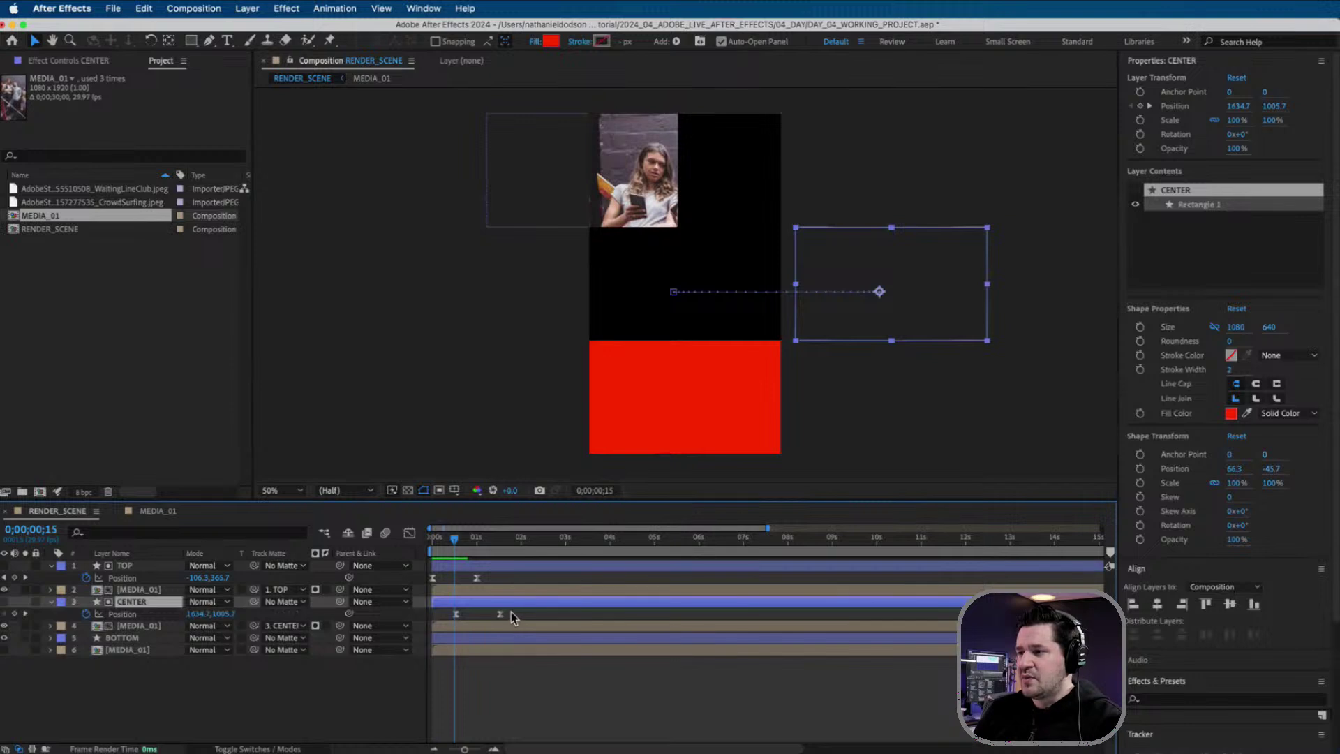
{"action": "left_click_drag", "start_coordinate": [511, 612], "coordinate": [444, 620]}
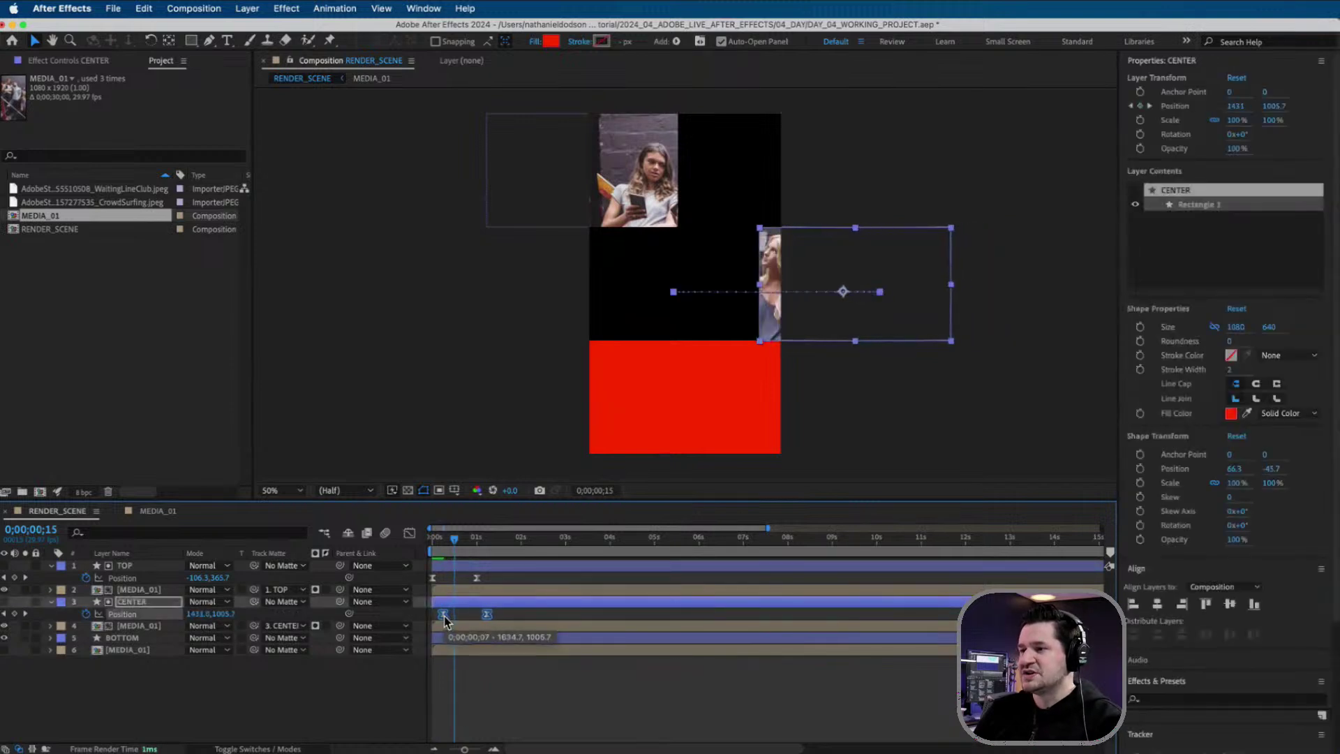
{"action": "left_click_drag", "start_coordinate": [454, 539], "coordinate": [497, 558]}
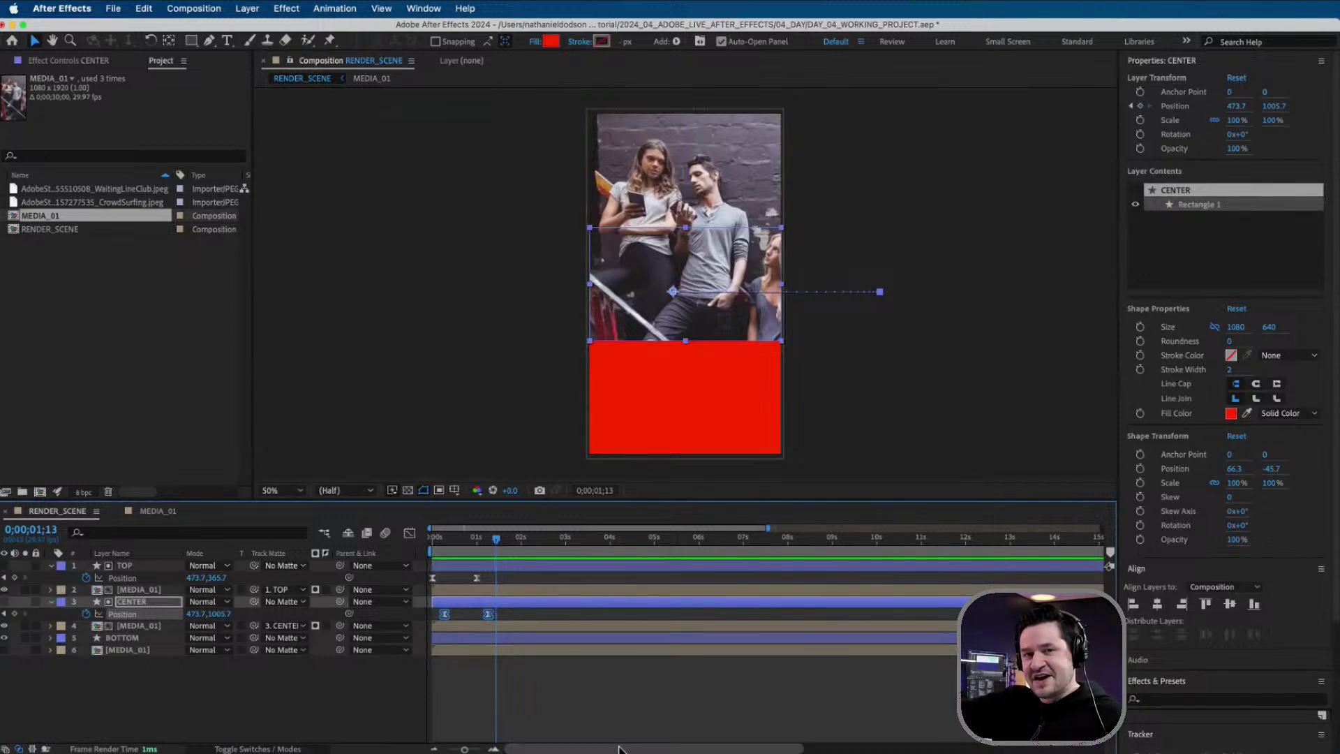
- Animate BOTTOM sliding in from the left with eased Position keyframes, X -626.3 at 0;00;00;16 and X 473.7 at 0;00;01;19
{"action": "left_click_drag", "start_coordinate": [618, 749], "coordinate": [756, 730]}
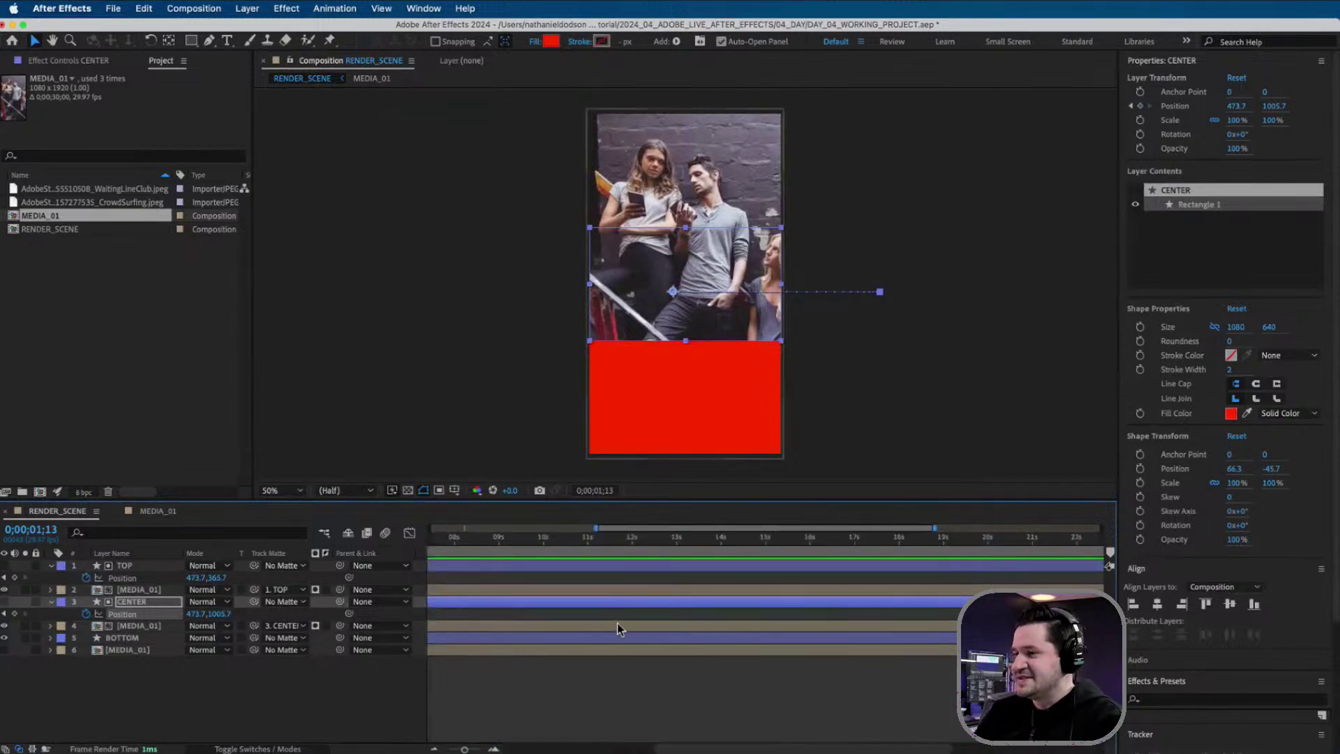
{"action": "scroll", "coordinate": [617, 623], "scroll_direction": "left", "scroll_amount": 5}
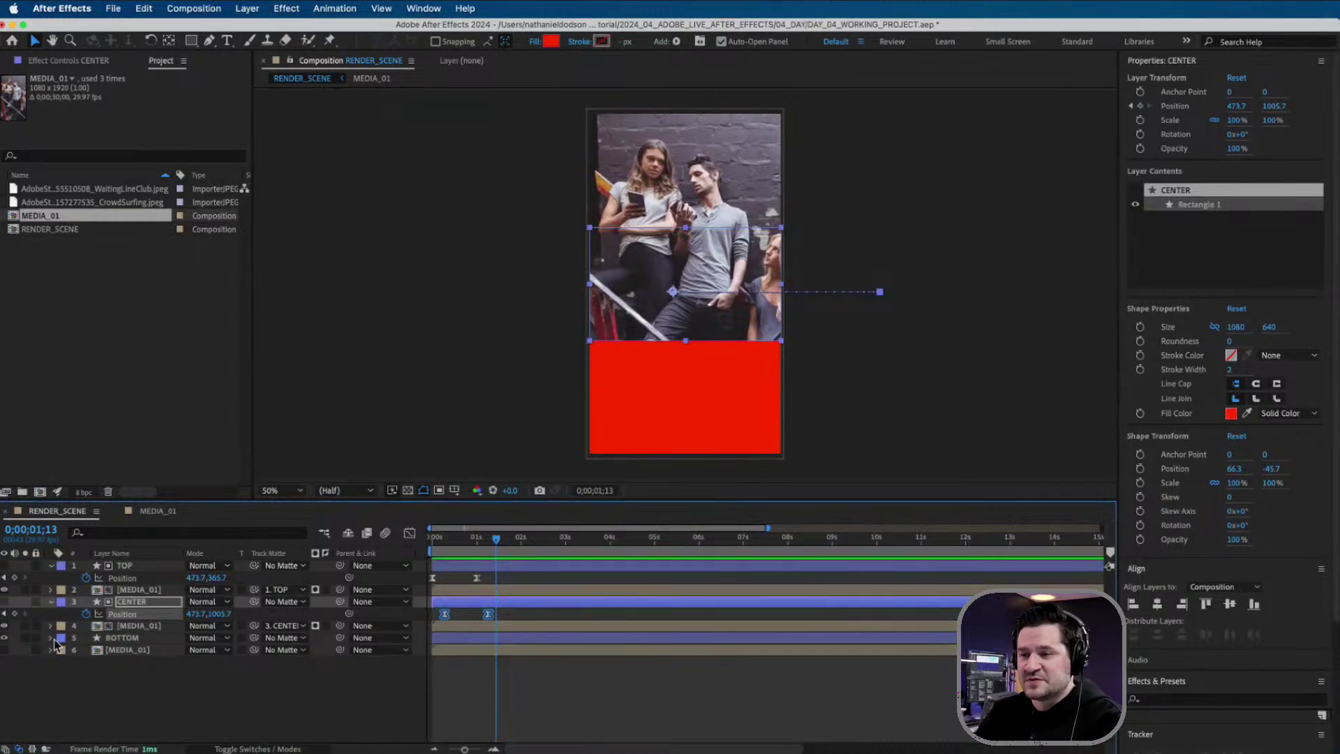
{"action": "left_click", "coordinate": [155, 639]}
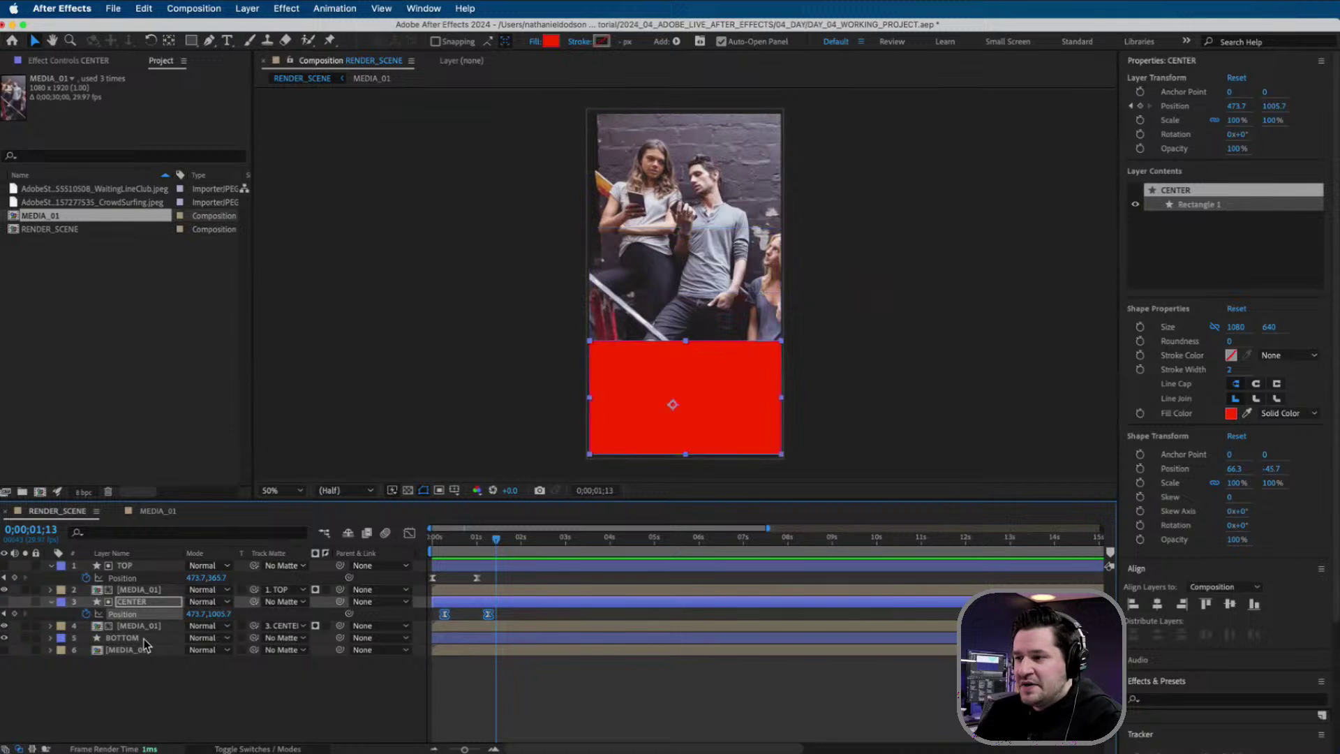
{"action": "key", "text": "p"}
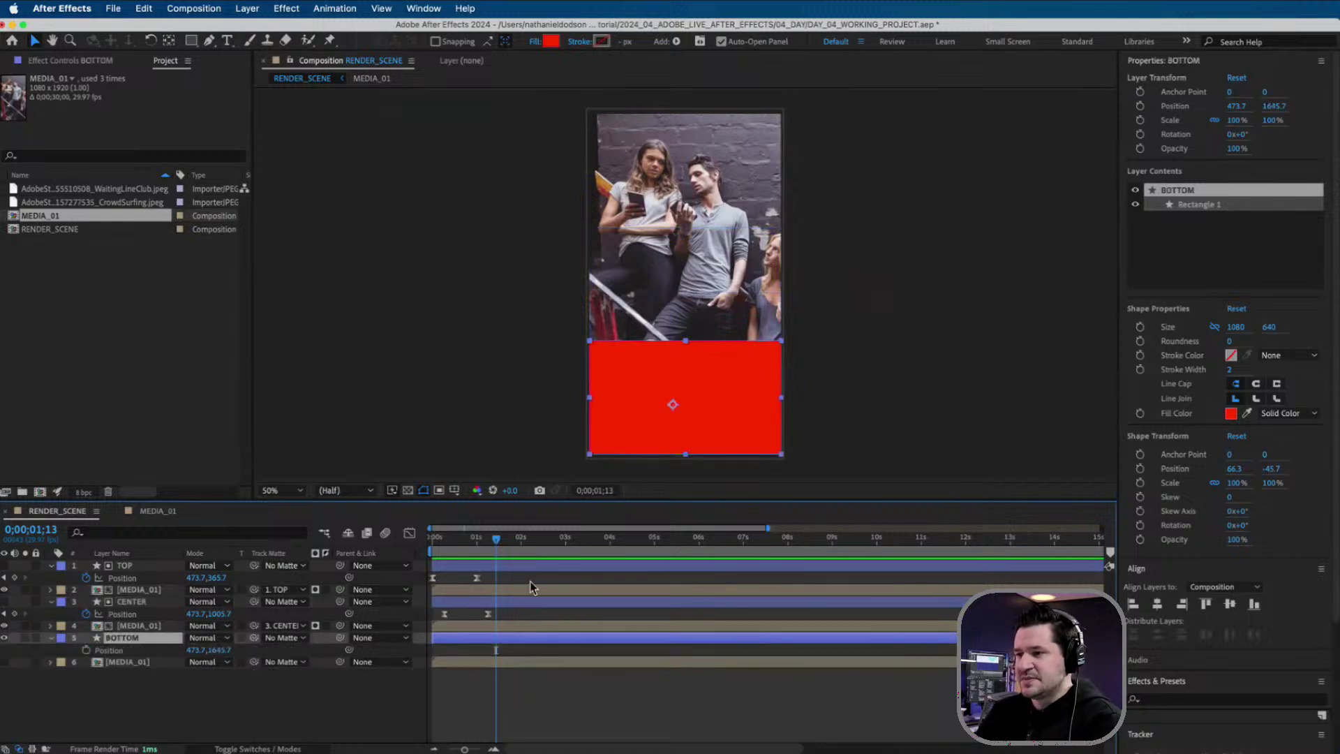
{"action": "left_click", "coordinate": [451, 541]}
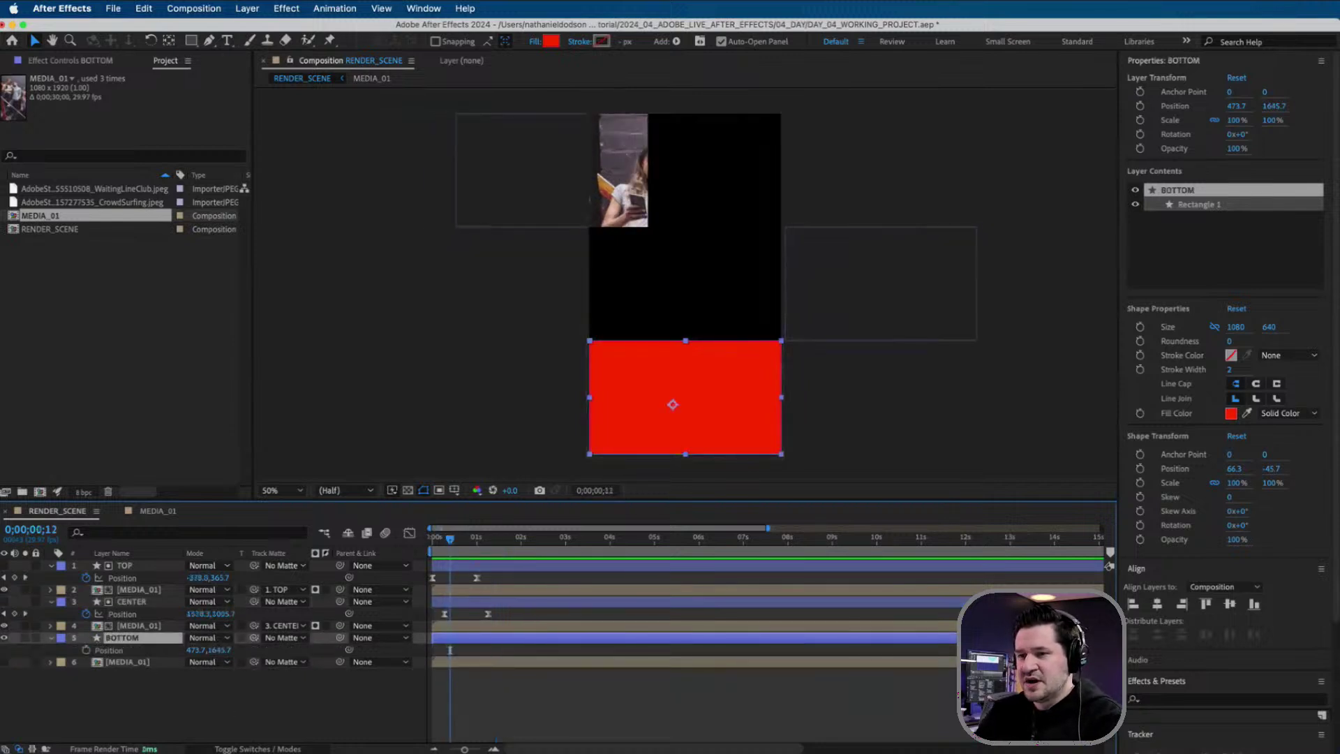
{"action": "left_click_drag", "start_coordinate": [449, 539], "coordinate": [504, 543]}
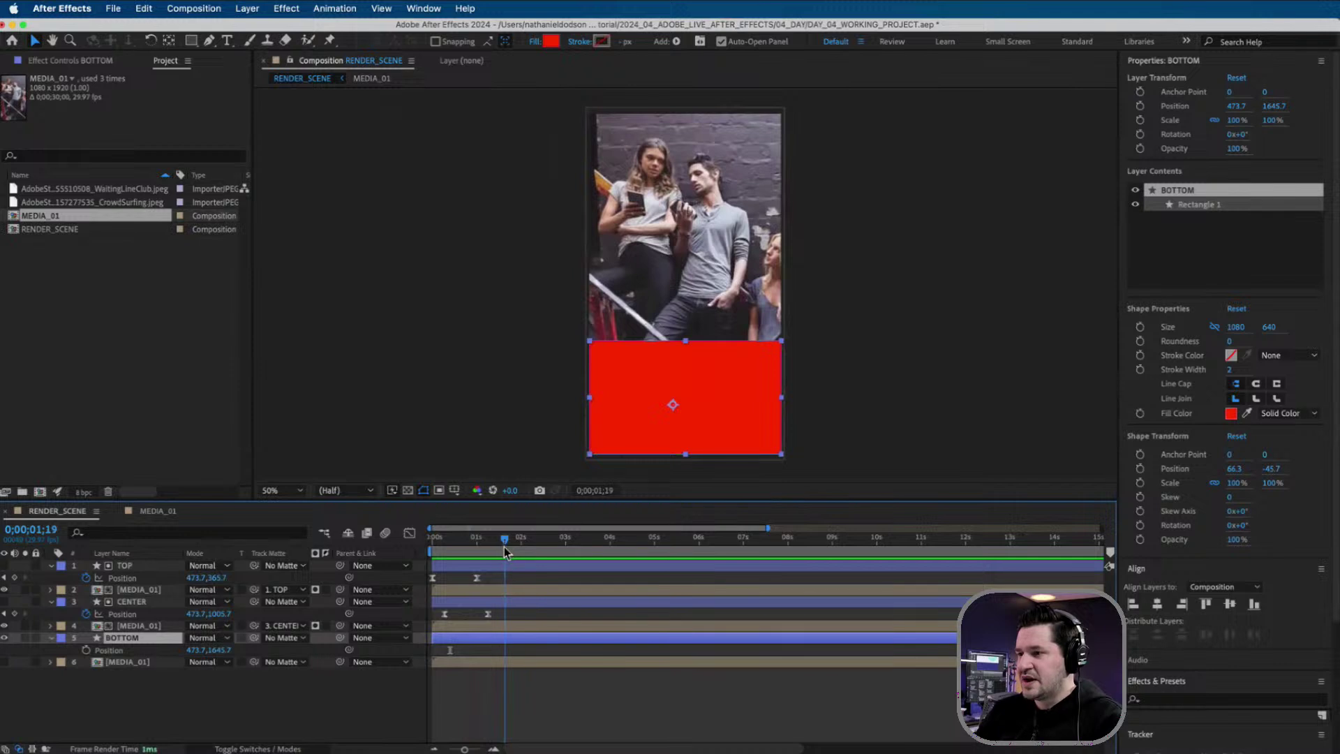
{"action": "left_click", "coordinate": [87, 650]}
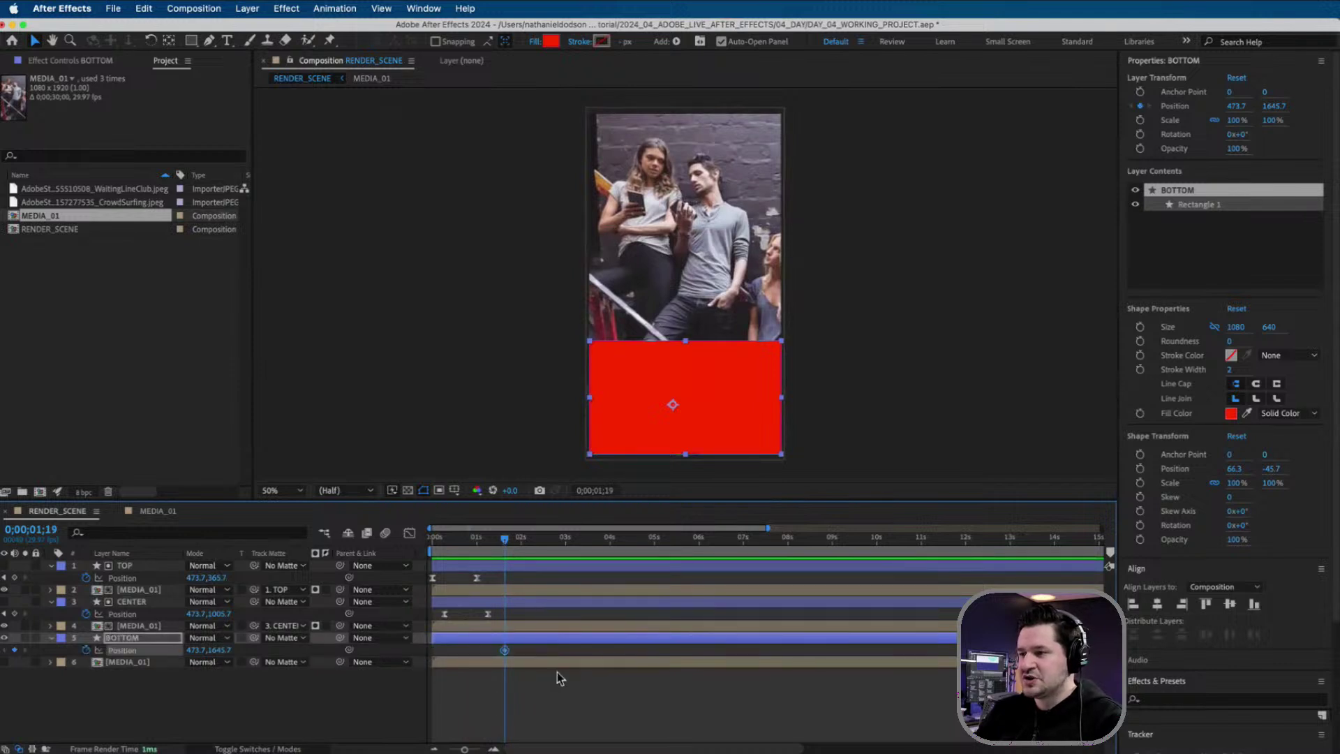
{"action": "left_click_drag", "start_coordinate": [504, 540], "coordinate": [455, 547]}
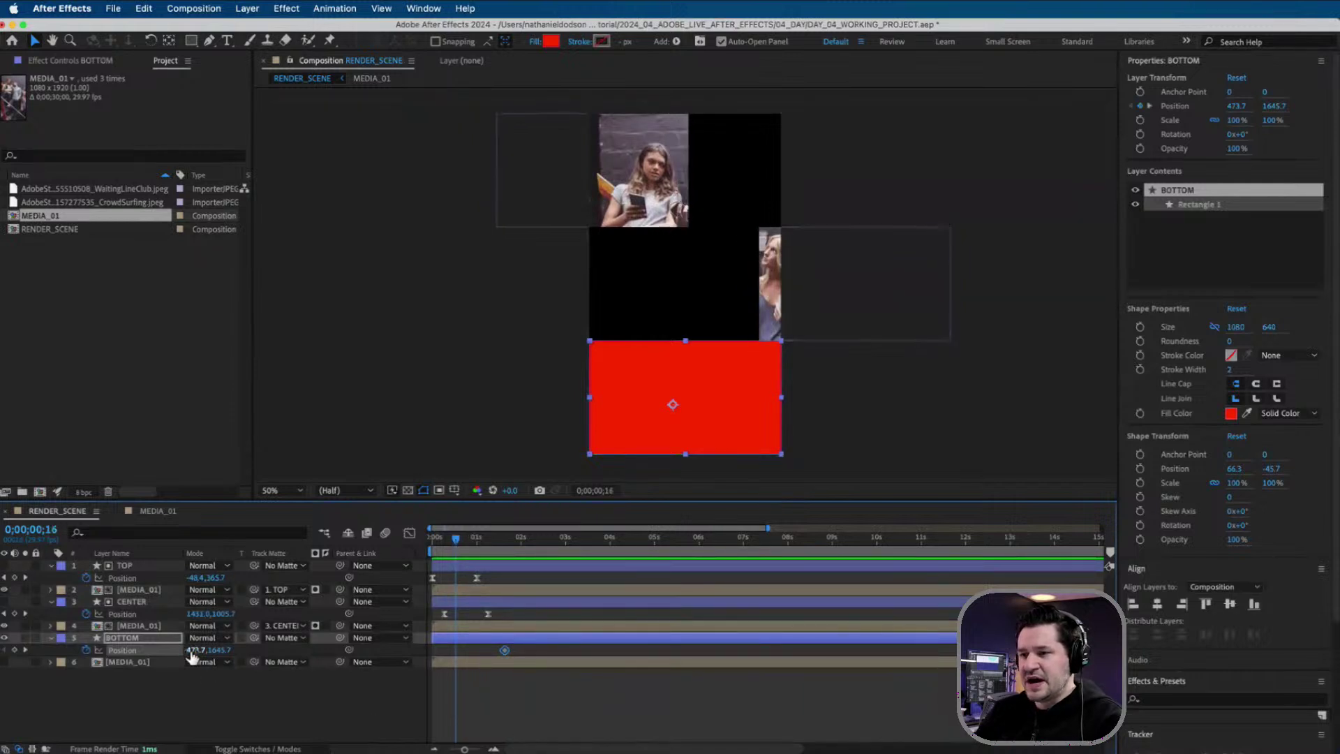
{"action": "left_click_drag", "start_coordinate": [195, 650], "coordinate": [126, 650]}
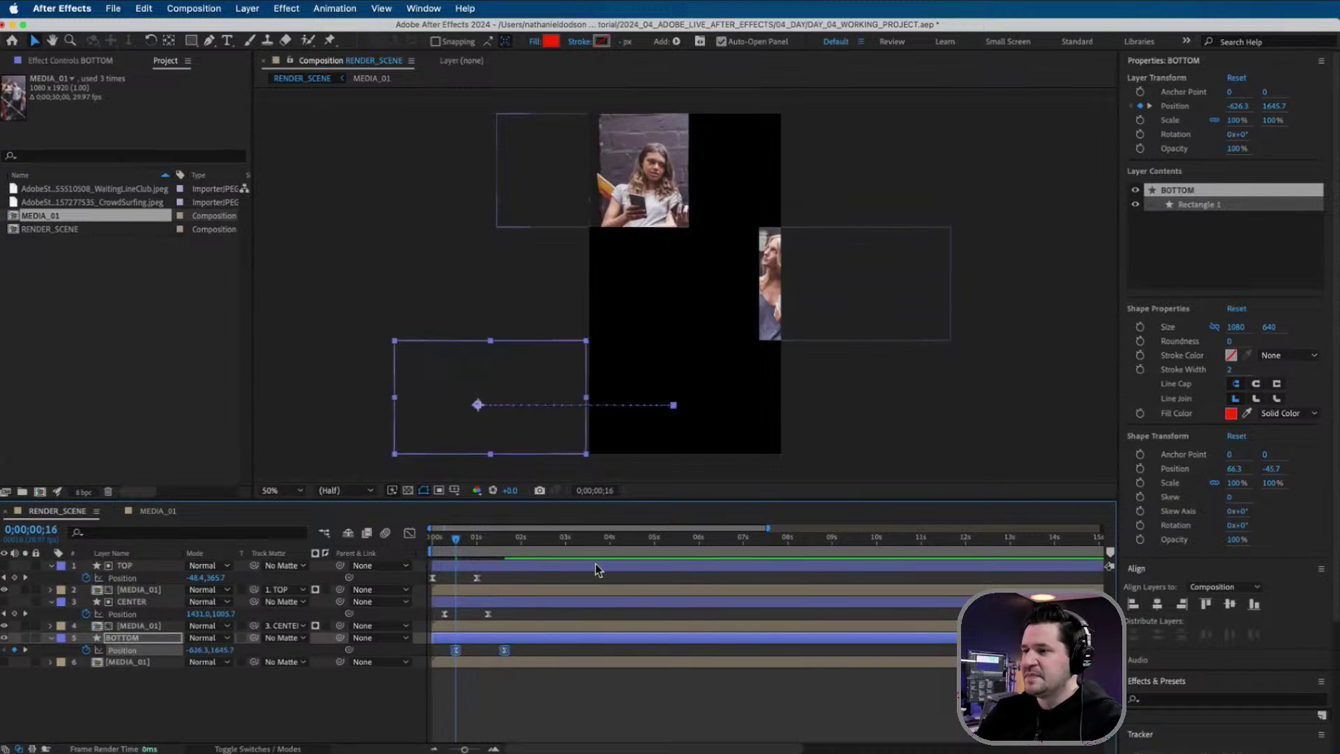
- Make the MEDIA_01 copy beneath BOTTOM visible and set its track matte to BOTTOM, collapsing the BOTTOM layer's properties
{"action": "left_click", "coordinate": [108, 663]}
{"action": "left_click", "coordinate": [4, 662]}
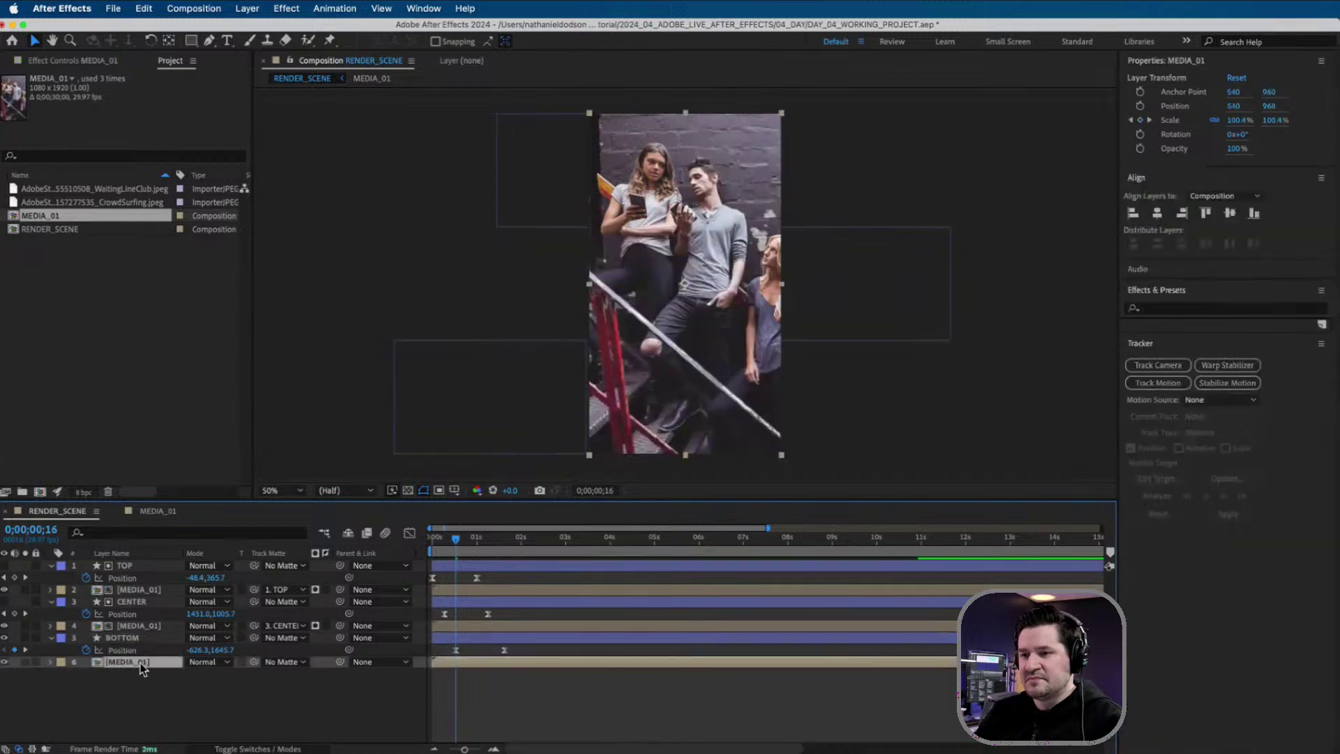
{"action": "left_click", "coordinate": [283, 662]}
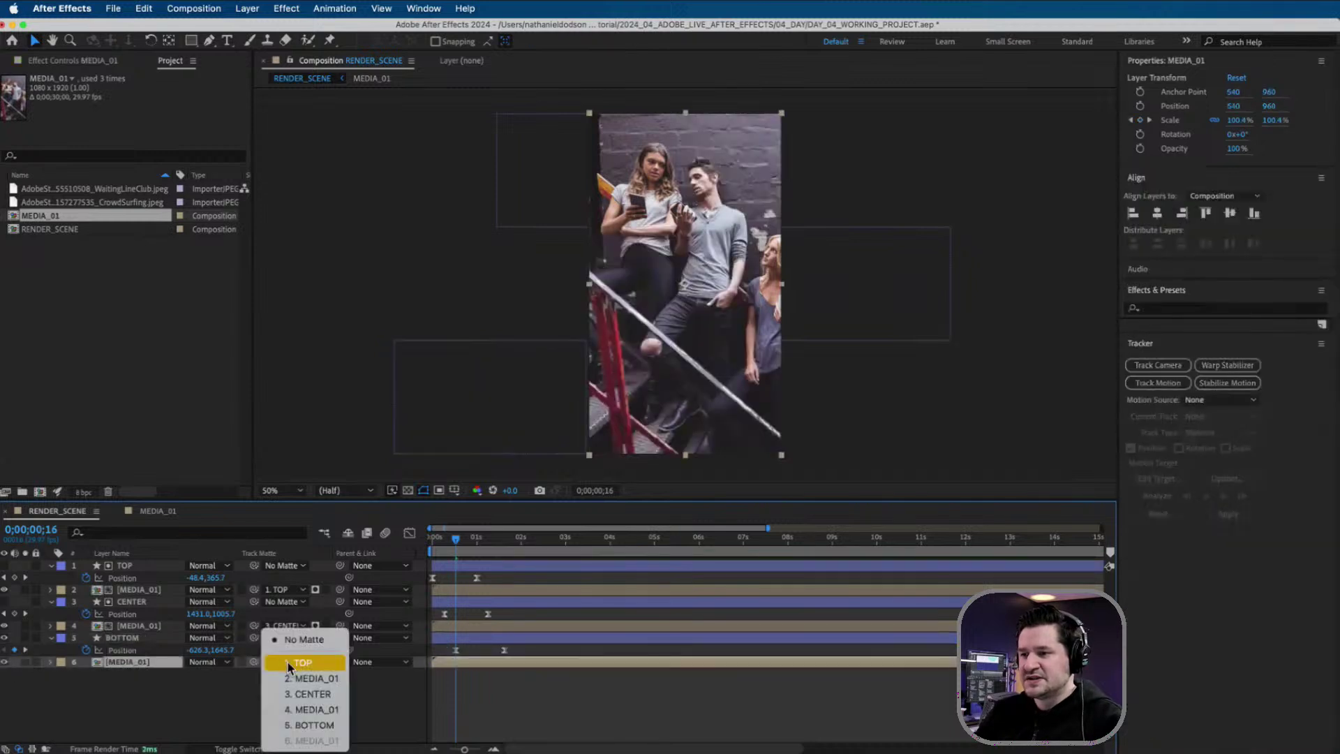
{"action": "left_click", "coordinate": [309, 725]}
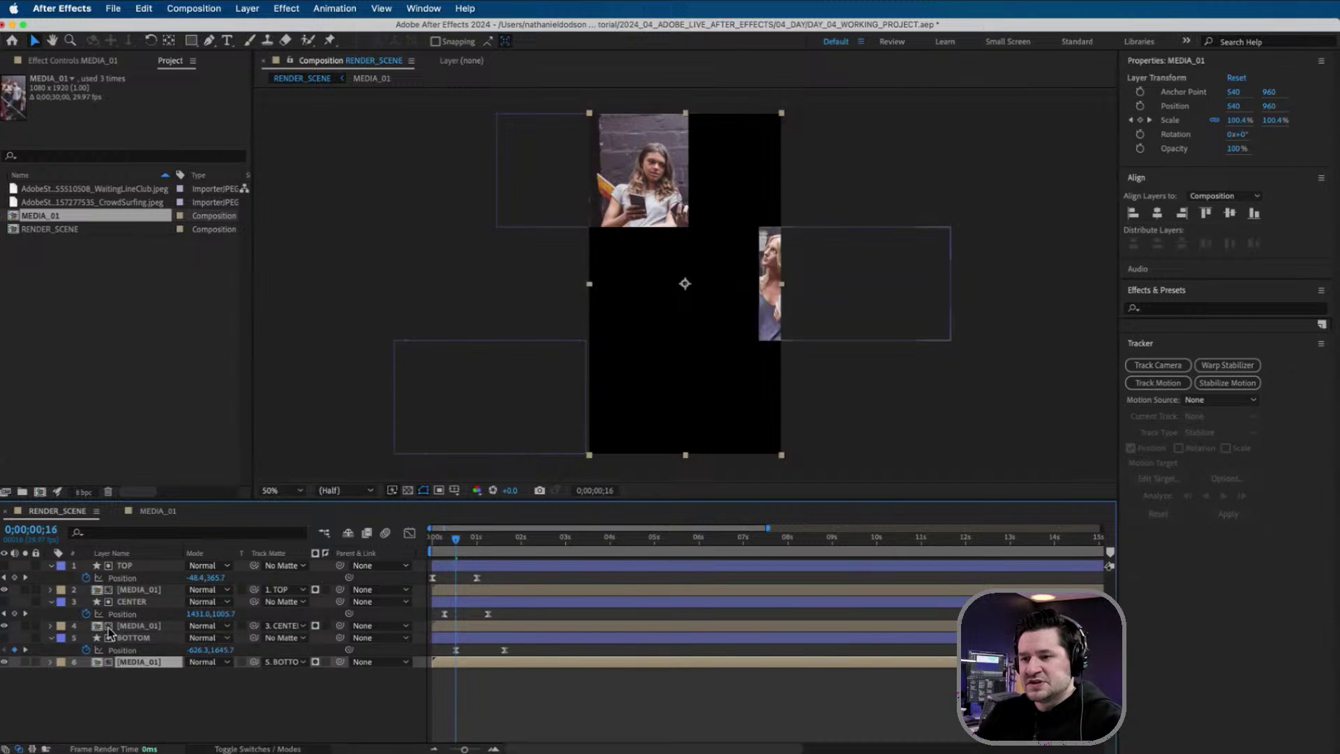
{"action": "left_click", "coordinate": [51, 637]}
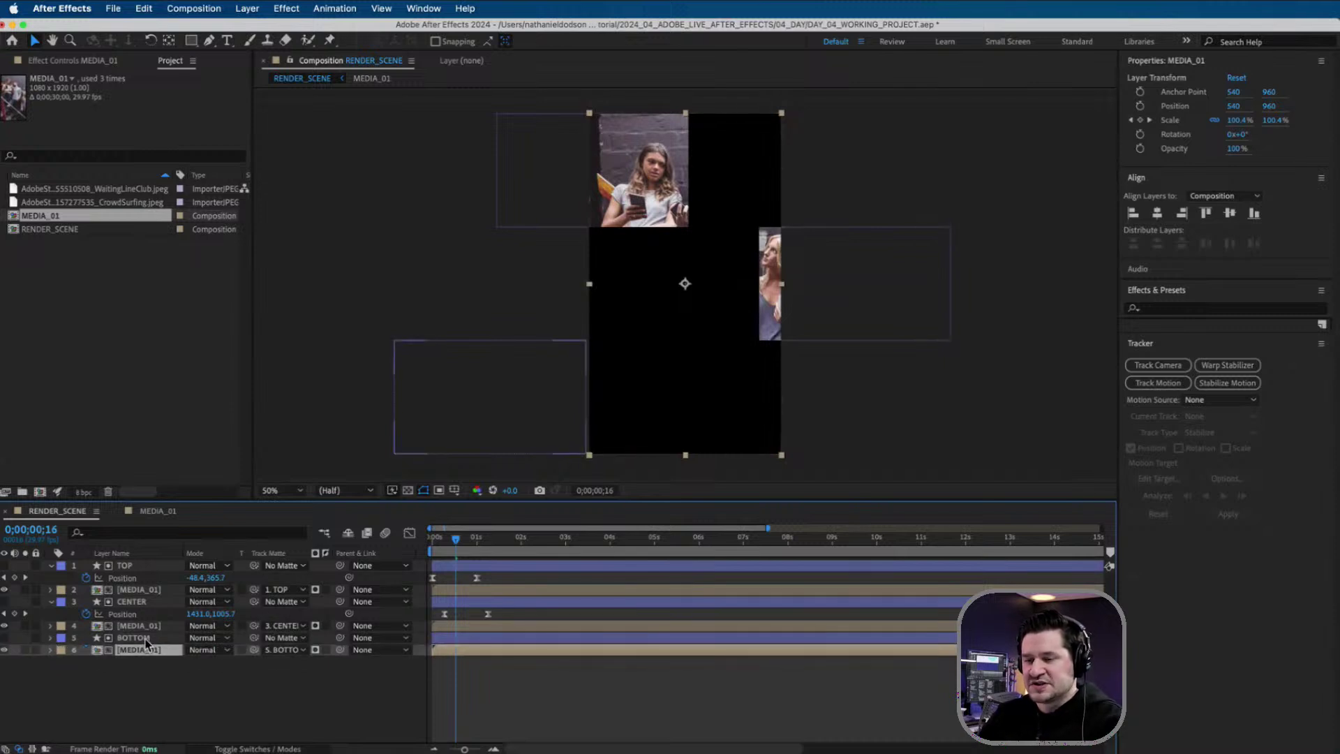
- Collapse the TOP and CENTER layers' properties and review each matte layer together with its MEDIA_01 copy
{"action": "left_click", "coordinate": [51, 566]}
{"action": "left_click", "coordinate": [51, 589]}
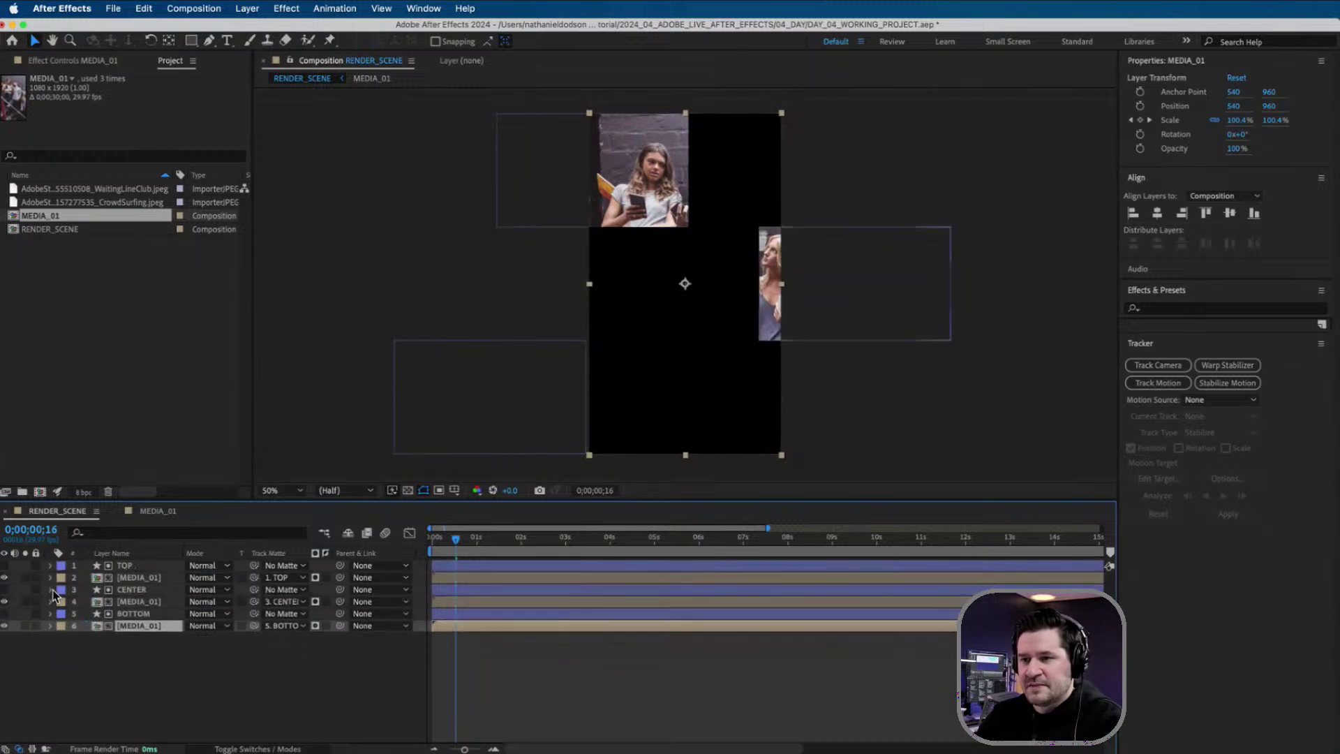
{"action": "left_click", "coordinate": [115, 565]}
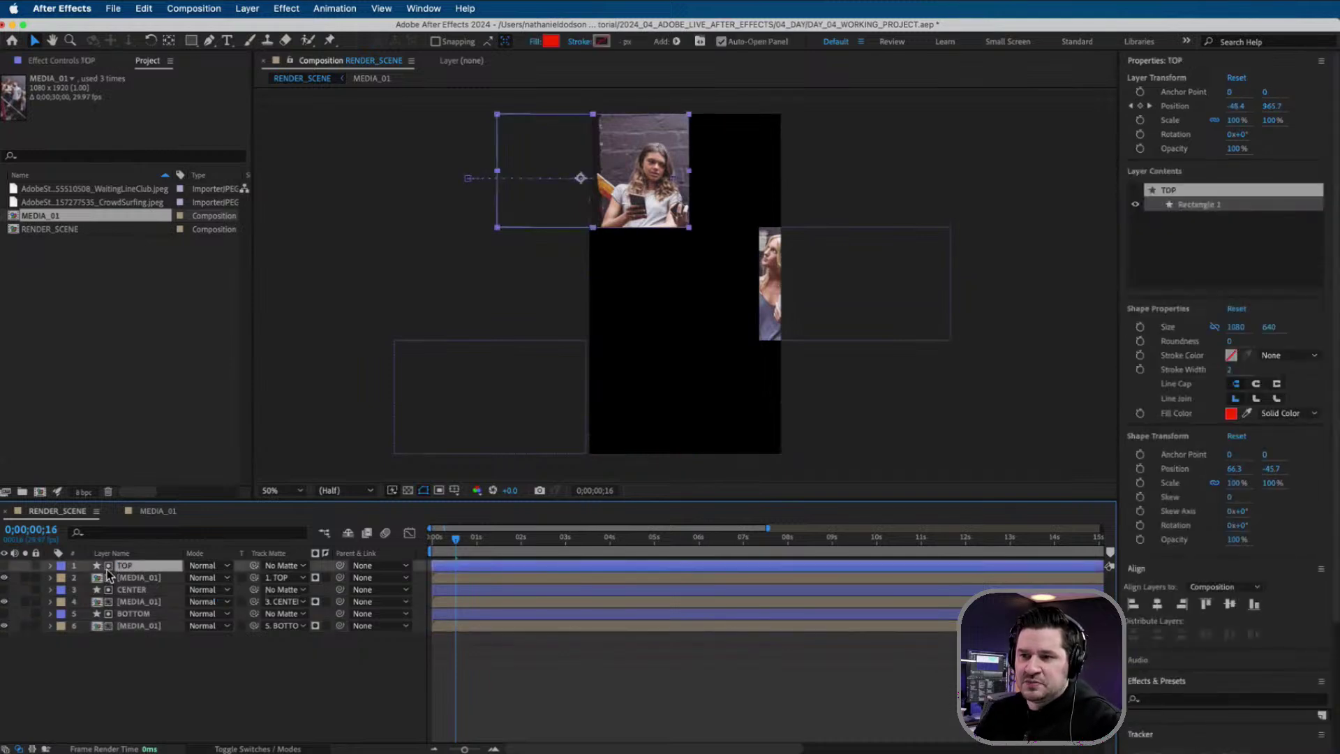
{"action": "left_click", "coordinate": [139, 590]}
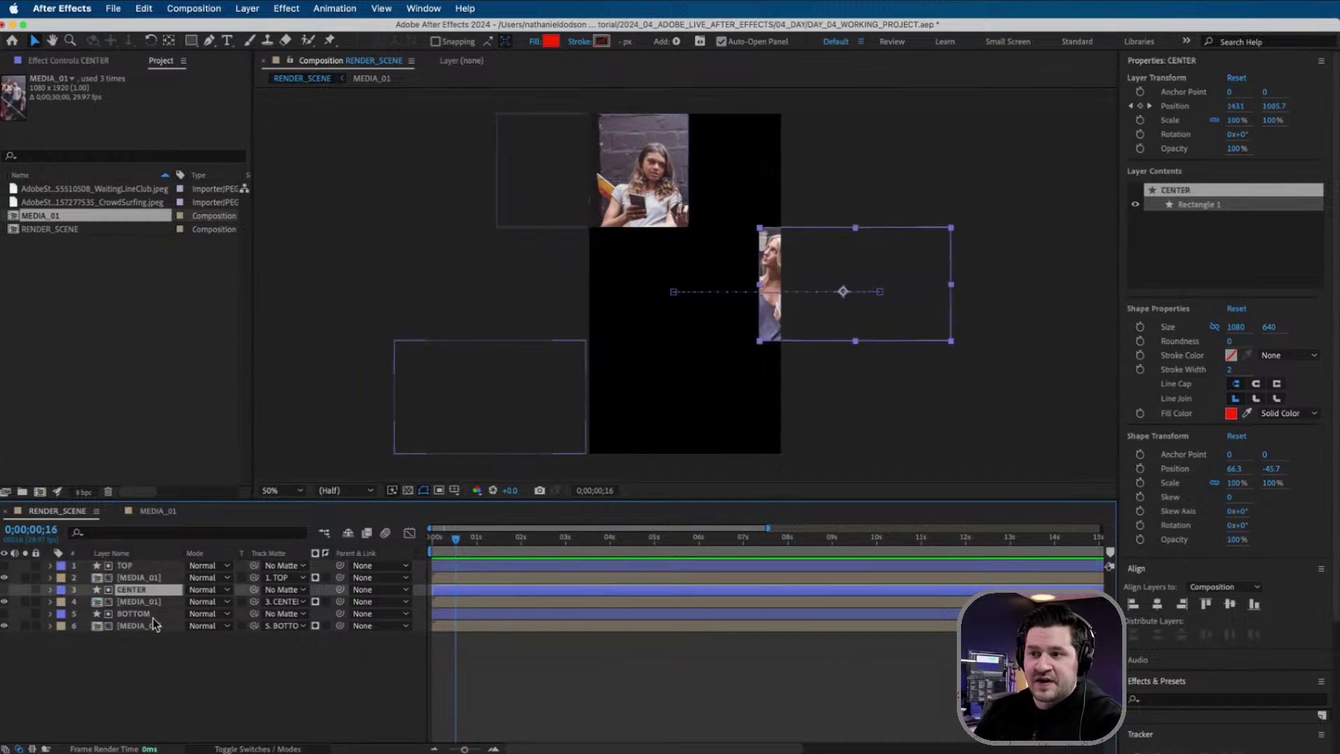
{"action": "left_click", "coordinate": [150, 613]}
{"action": "left_click", "coordinate": [169, 635]}
{"action": "left_click", "coordinate": [140, 626]}
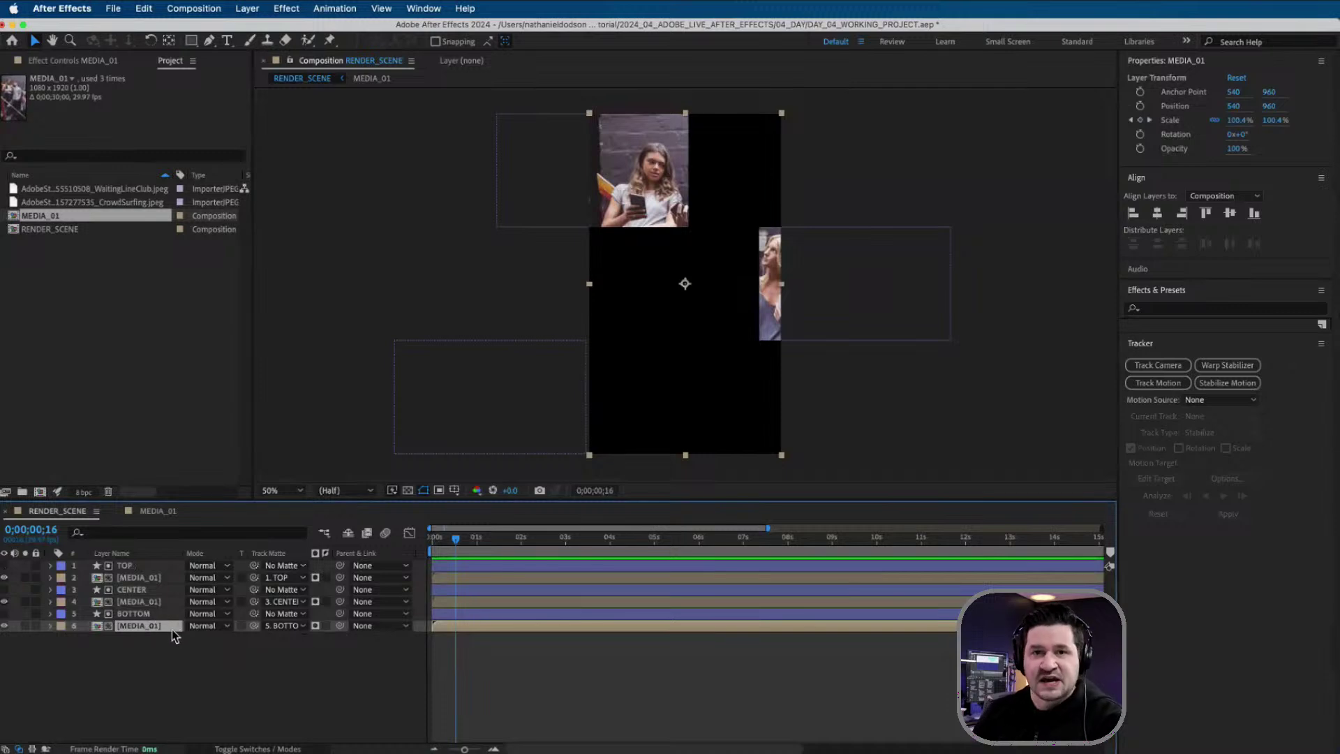
{"action": "left_click", "coordinate": [157, 603]}
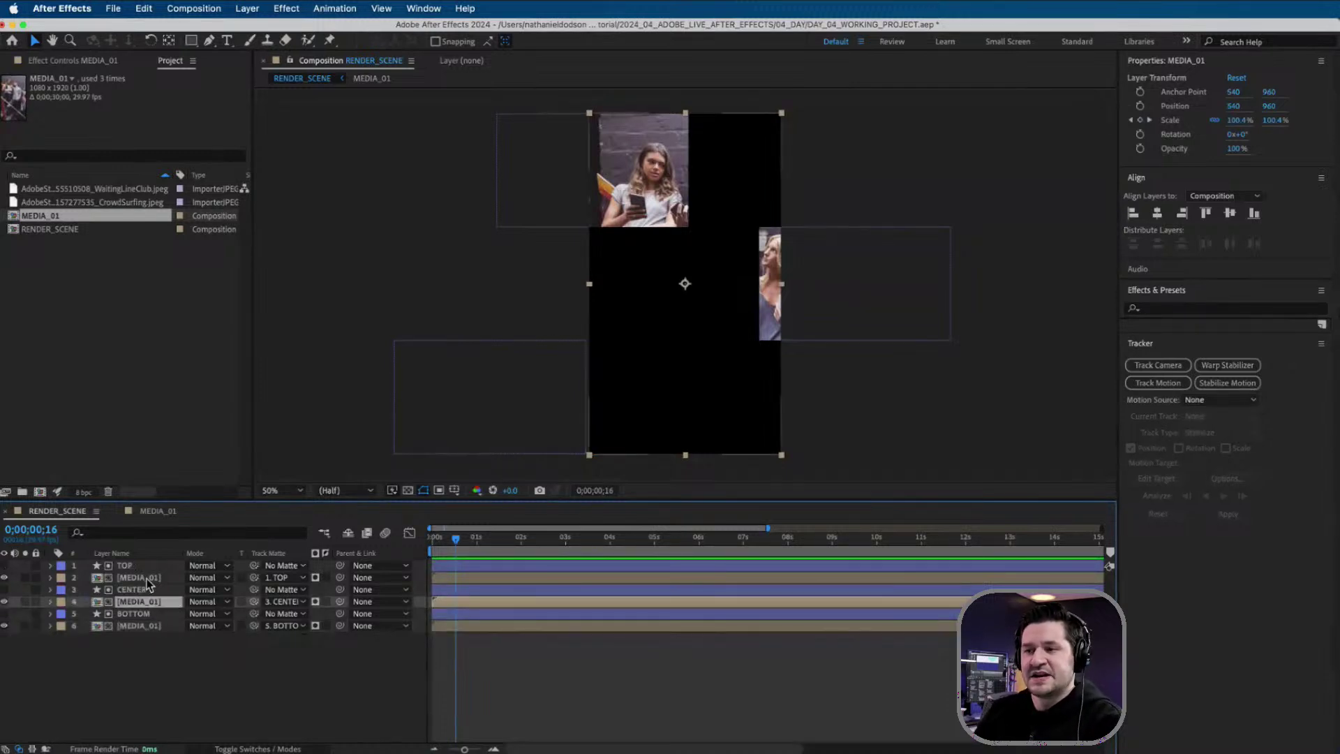
{"action": "left_click", "coordinate": [147, 579]}
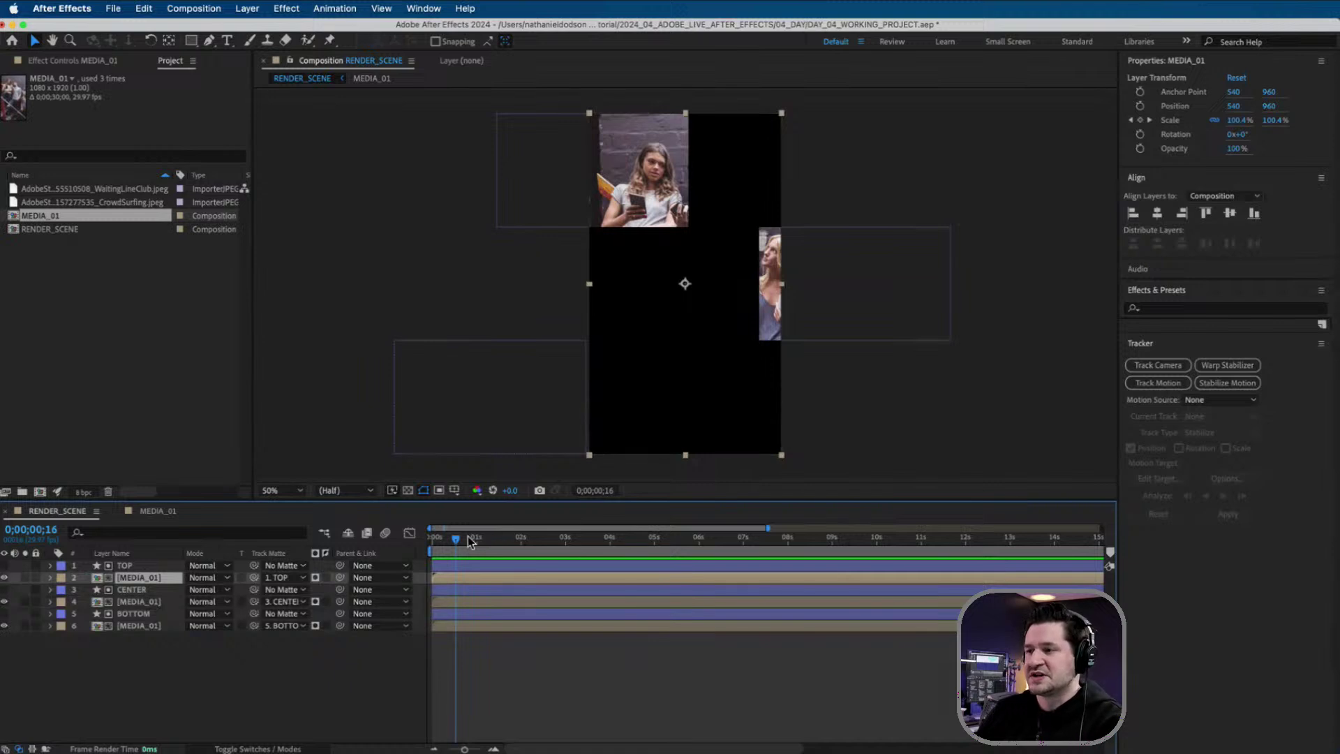
- Play back the staggered three-panel reveal from the first frame of RENDER_SCENE
{"action": "left_click_drag", "start_coordinate": [471, 538], "coordinate": [432, 548]}
{"action": "key", "text": "space"}
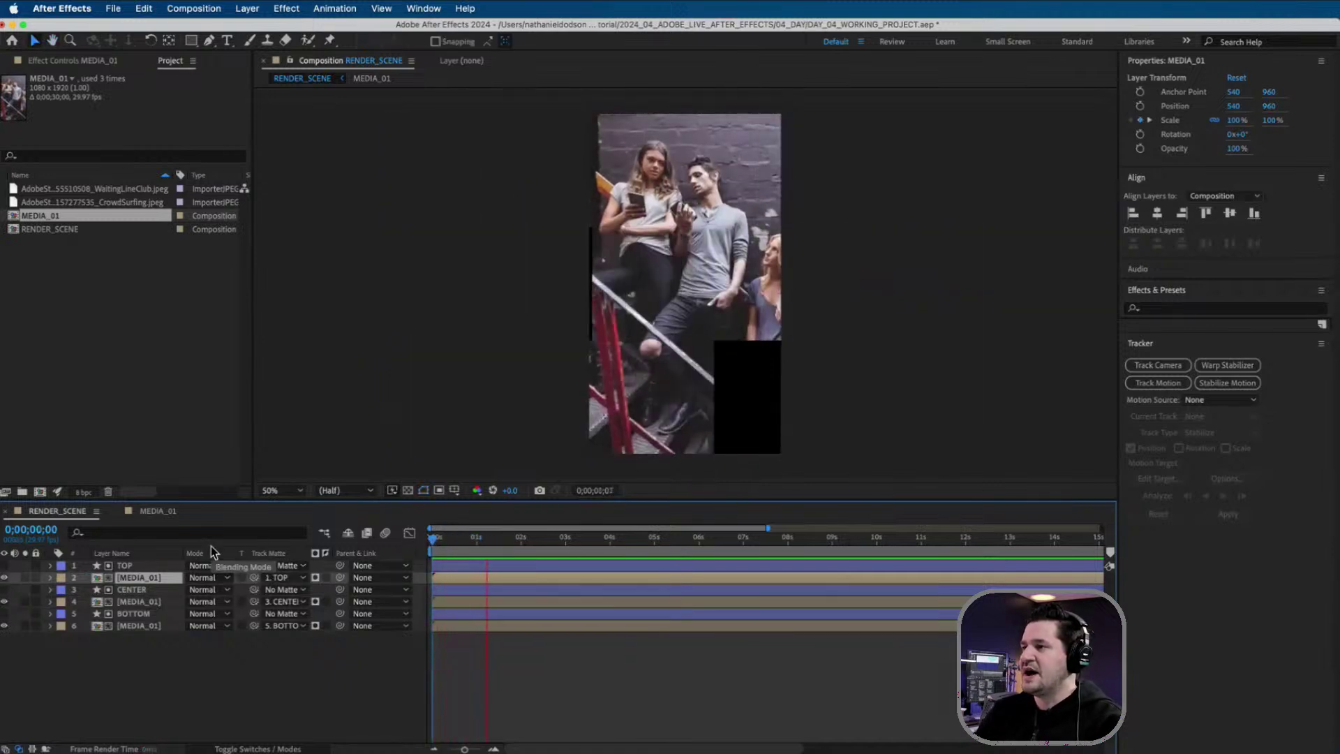
{"action": "key", "text": "space"}
{"action": "key", "text": "space"}
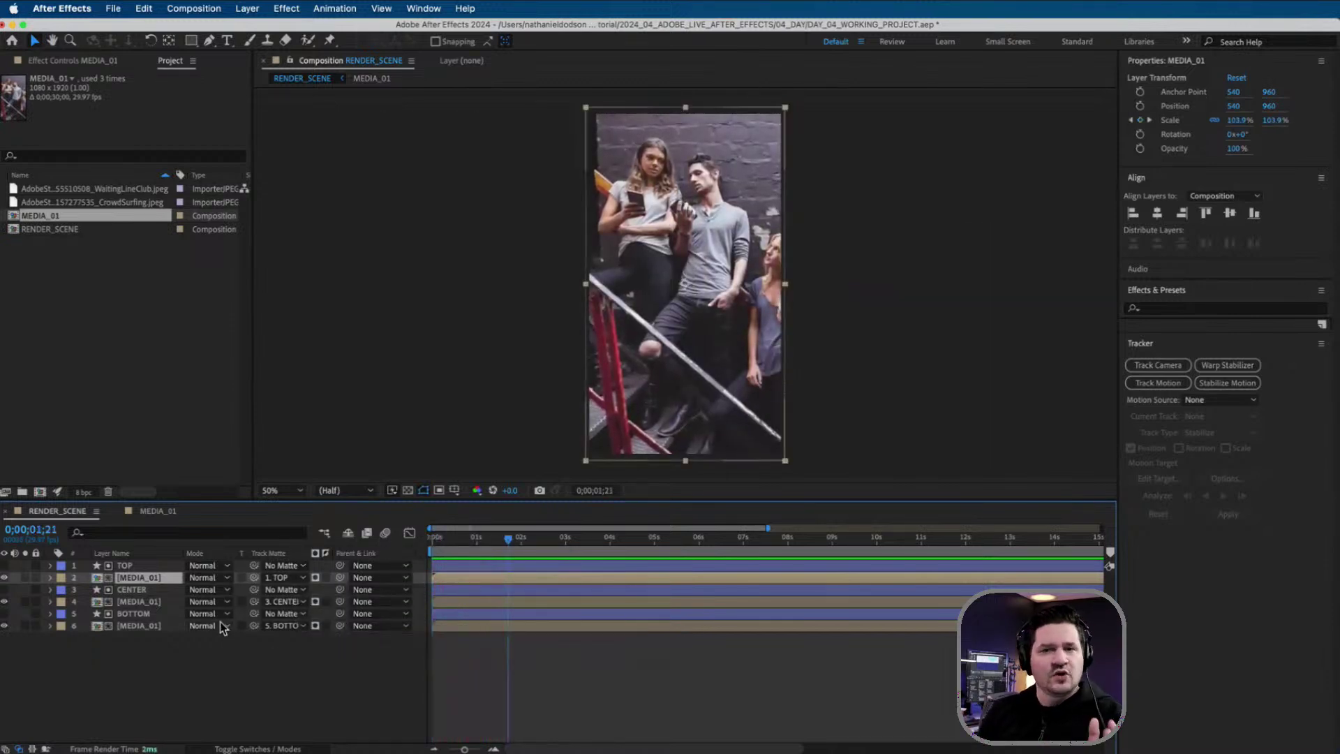
{"action": "left_click", "coordinate": [148, 565]}
{"action": "left_click", "coordinate": [159, 626], "text": "shift"}
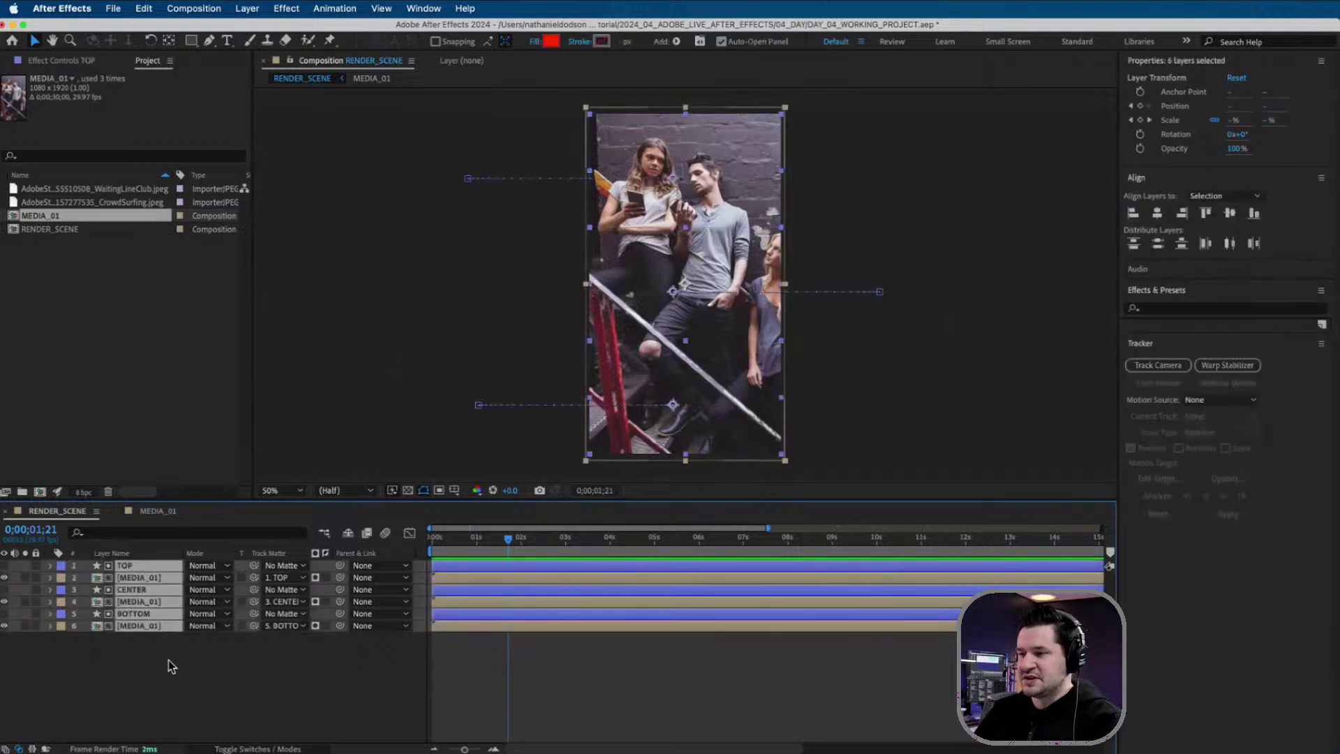
{"action": "key", "text": "u"}
{"action": "left_click", "coordinate": [476, 577]}
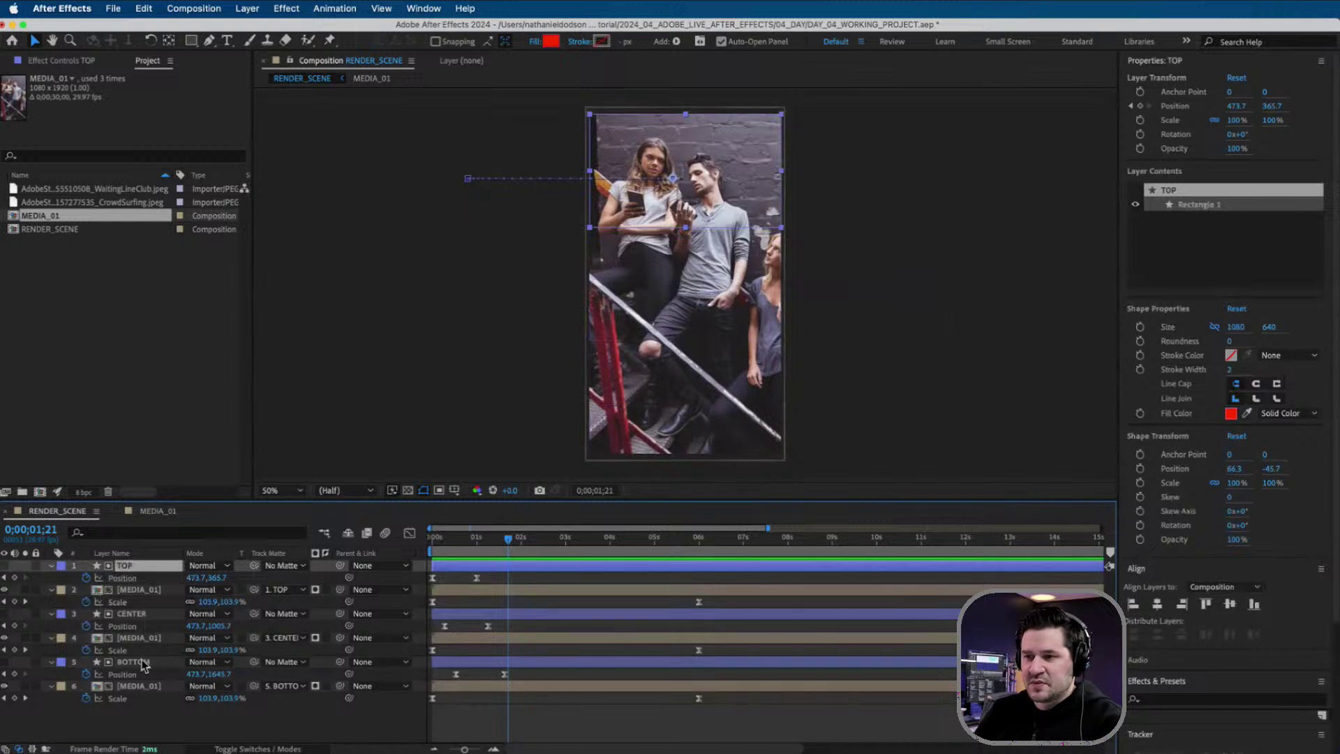
{"action": "left_click", "coordinate": [146, 686], "text": "shift"}
{"action": "key", "text": "u"}
{"action": "left_click", "coordinate": [199, 639]}
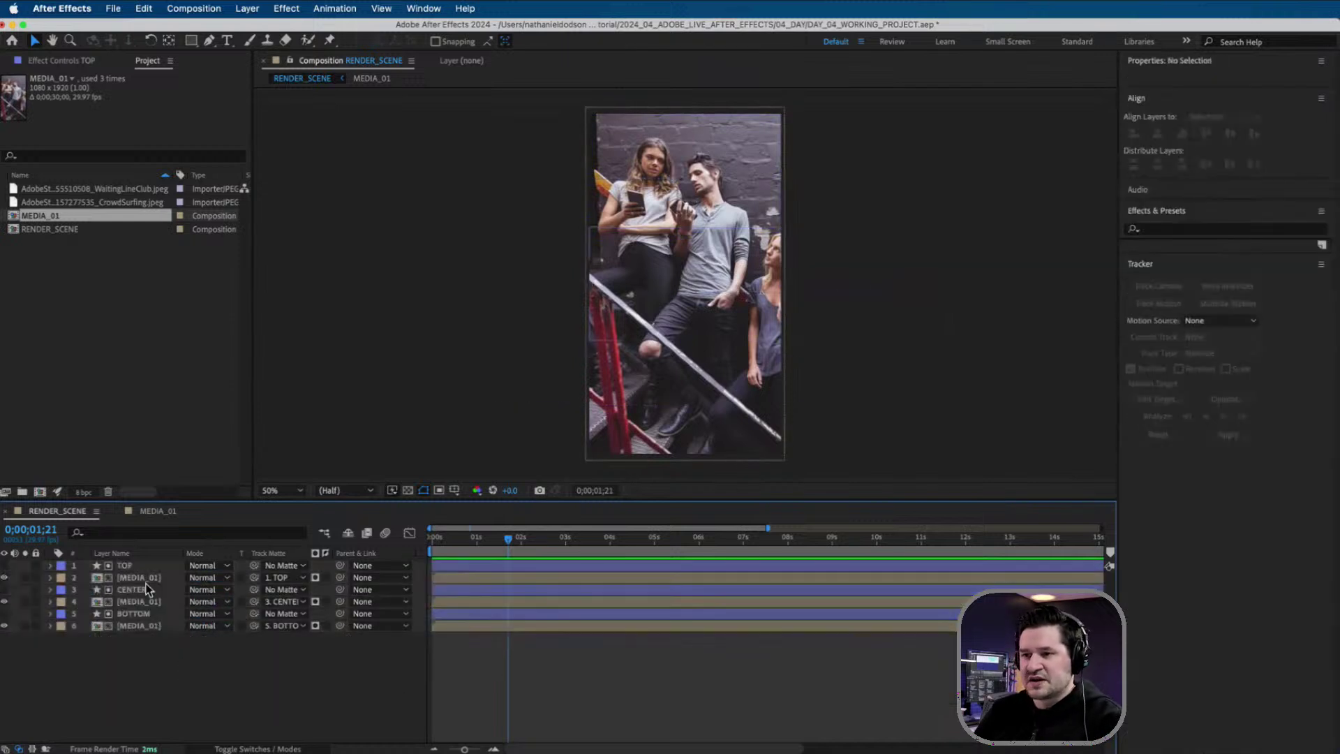
- Move the ending Position keyframes of TOP, CENTER and BOTTOM earlier together, so that TOP's slide-in ends at 0;00;00;19
{"action": "left_click", "coordinate": [150, 565]}
{"action": "left_click", "coordinate": [148, 590], "text": "super"}
{"action": "left_click", "coordinate": [147, 614], "text": "super"}
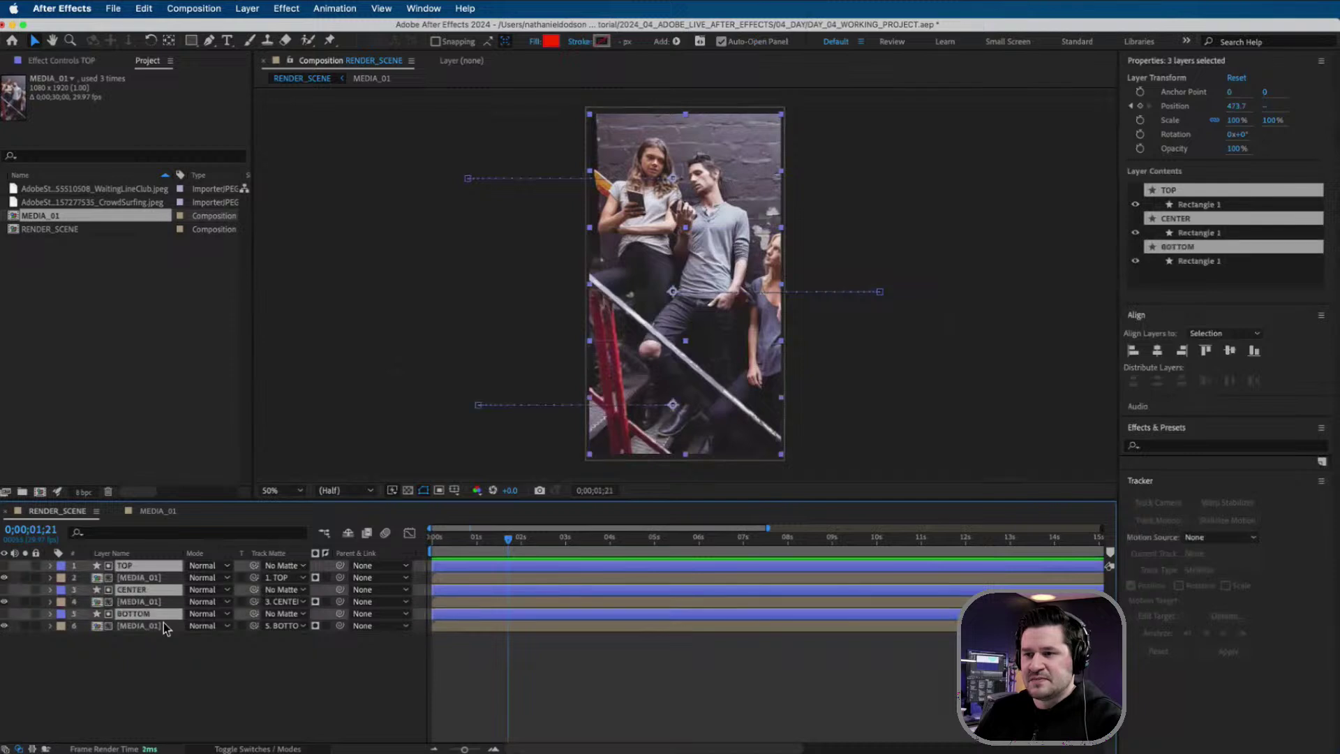
{"action": "key", "text": "p"}
{"action": "left_click", "coordinate": [486, 697]}
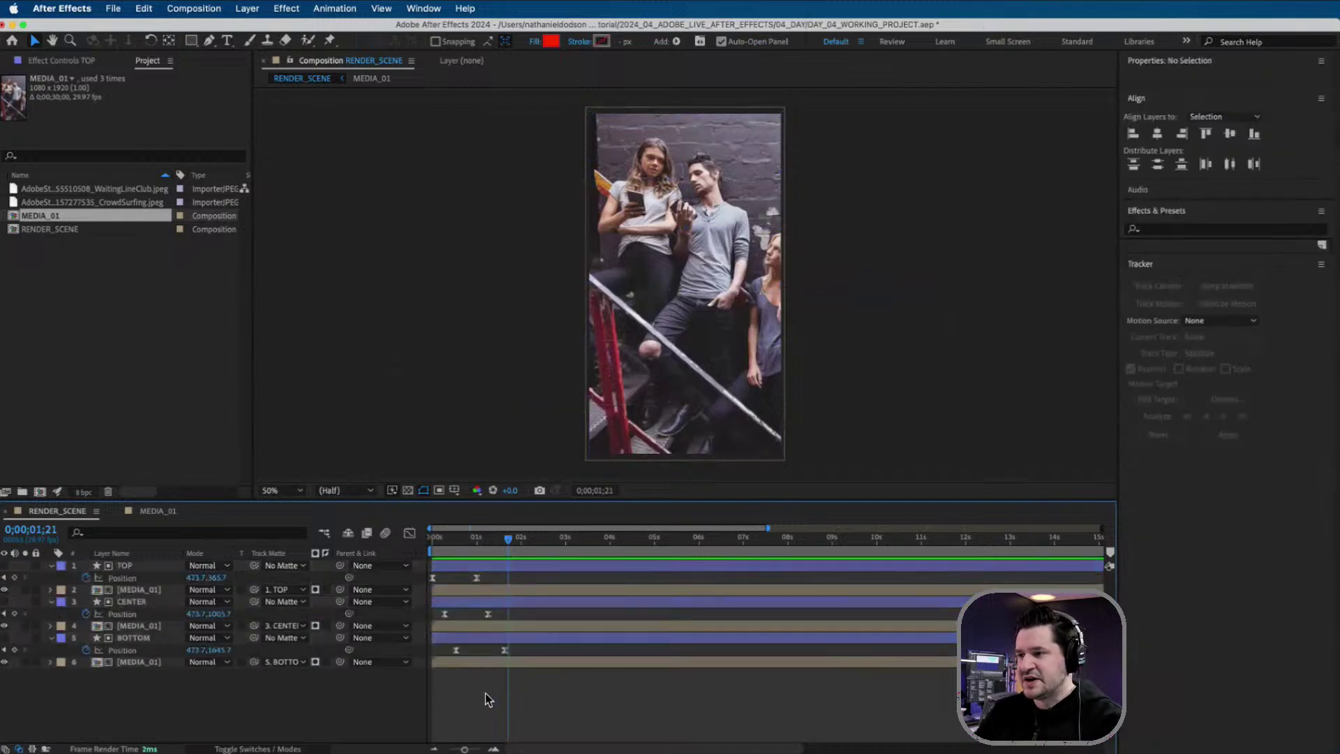
{"action": "left_click", "coordinate": [477, 578]}
{"action": "left_click", "coordinate": [488, 614]}
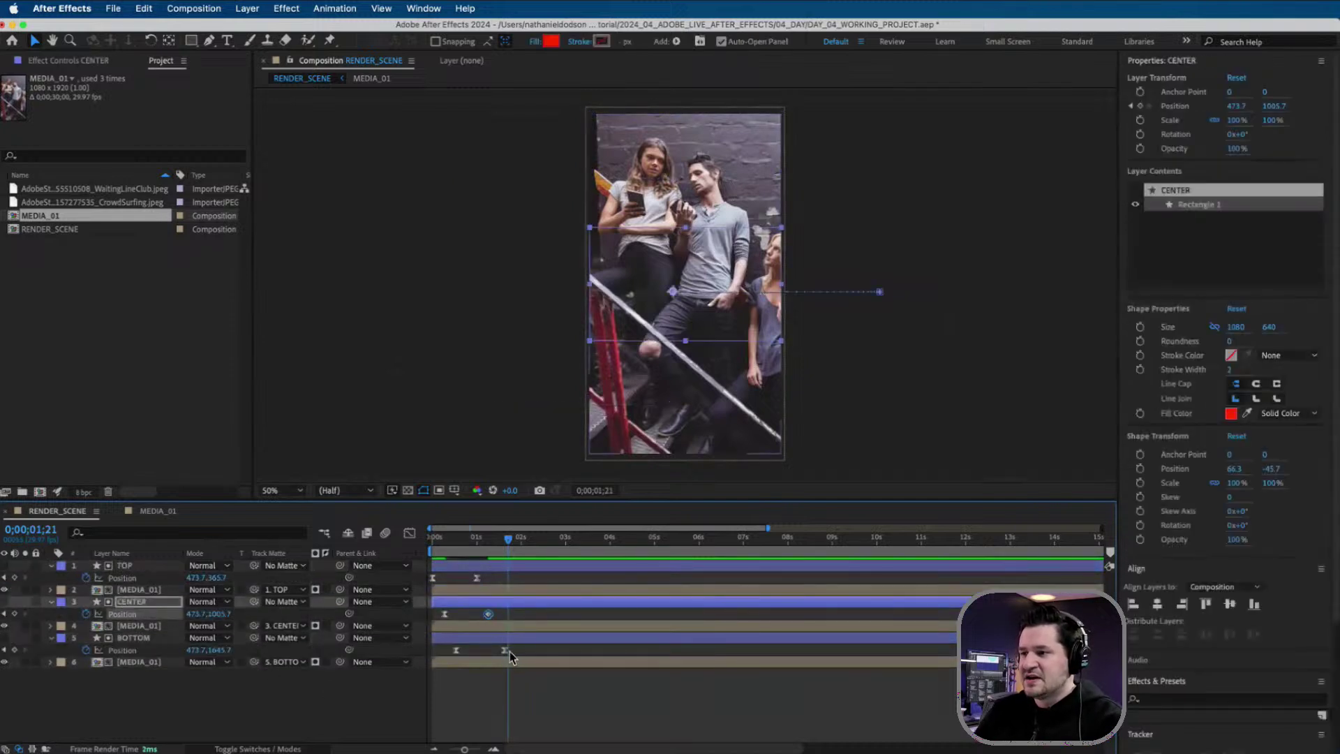
{"action": "left_click", "coordinate": [504, 649], "text": "shift"}
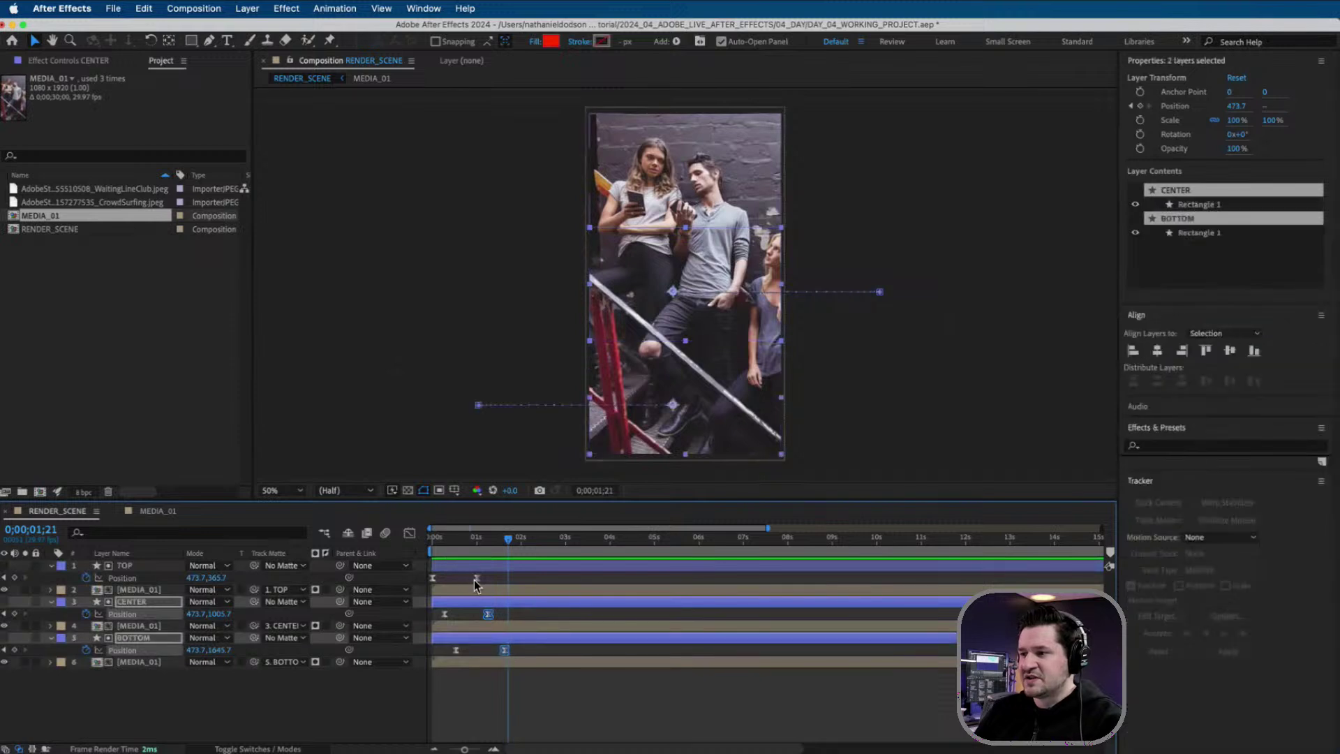
{"action": "left_click", "coordinate": [476, 578], "text": "shift"}
{"action": "left_click_drag", "start_coordinate": [476, 583], "coordinate": [460, 583]}
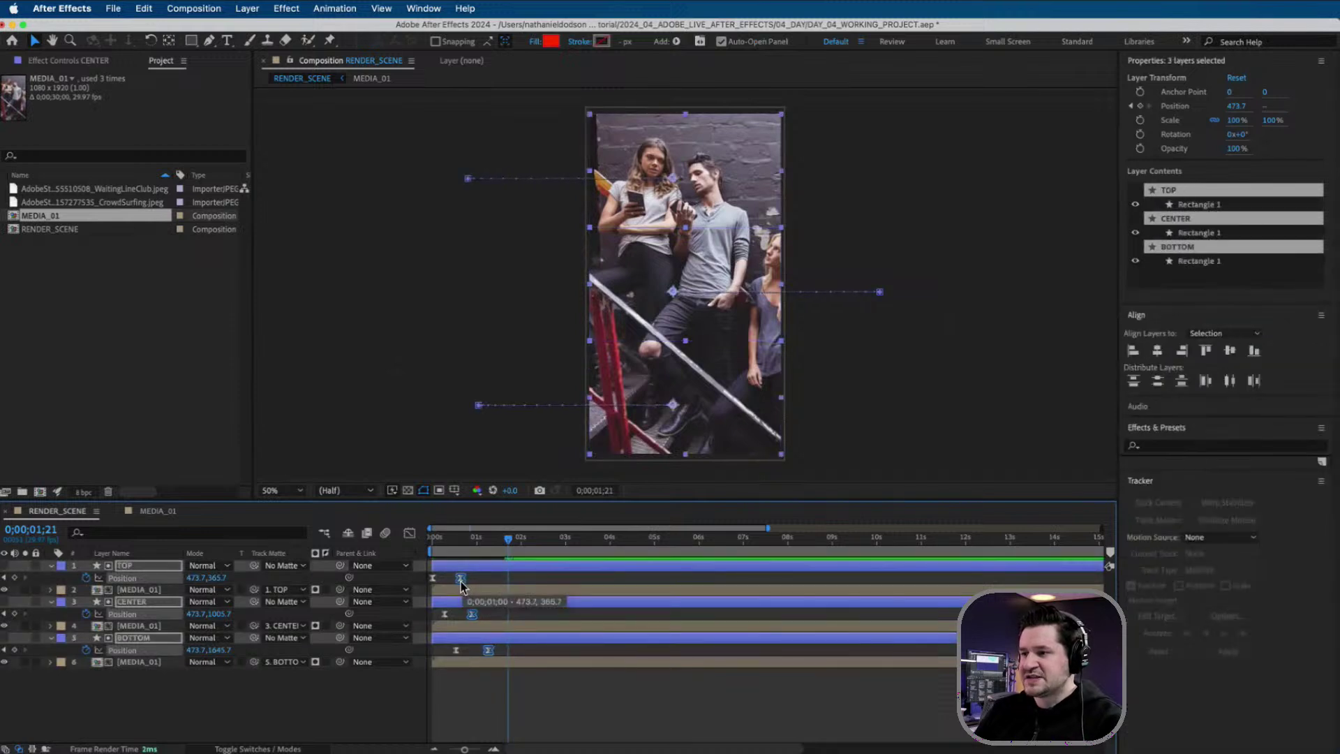
{"action": "left_click", "coordinate": [472, 701]}
- Play back the shortened slide-ins from the first frame and scrub through how the mattes reveal the MEDIA_01 image
{"action": "key", "text": "Home"}
{"action": "key", "text": "space"}
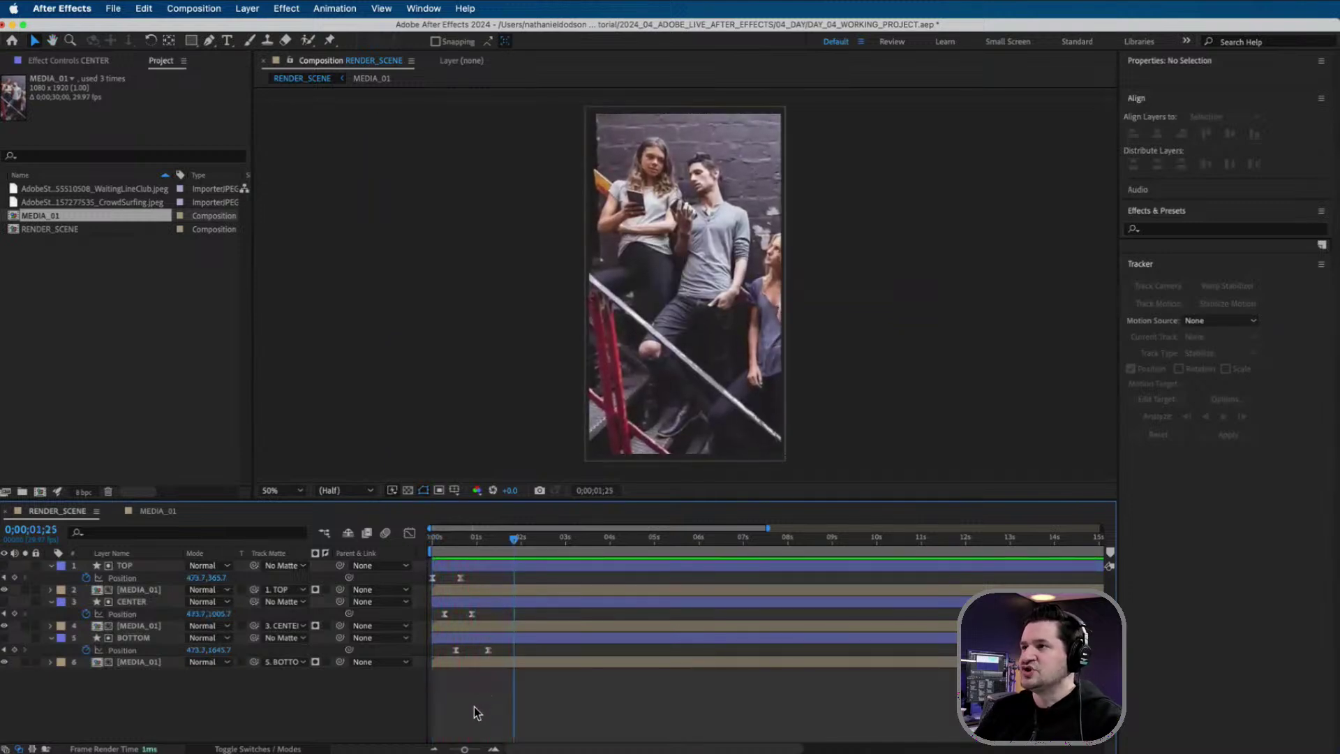
{"action": "left_click", "coordinate": [425, 538]}
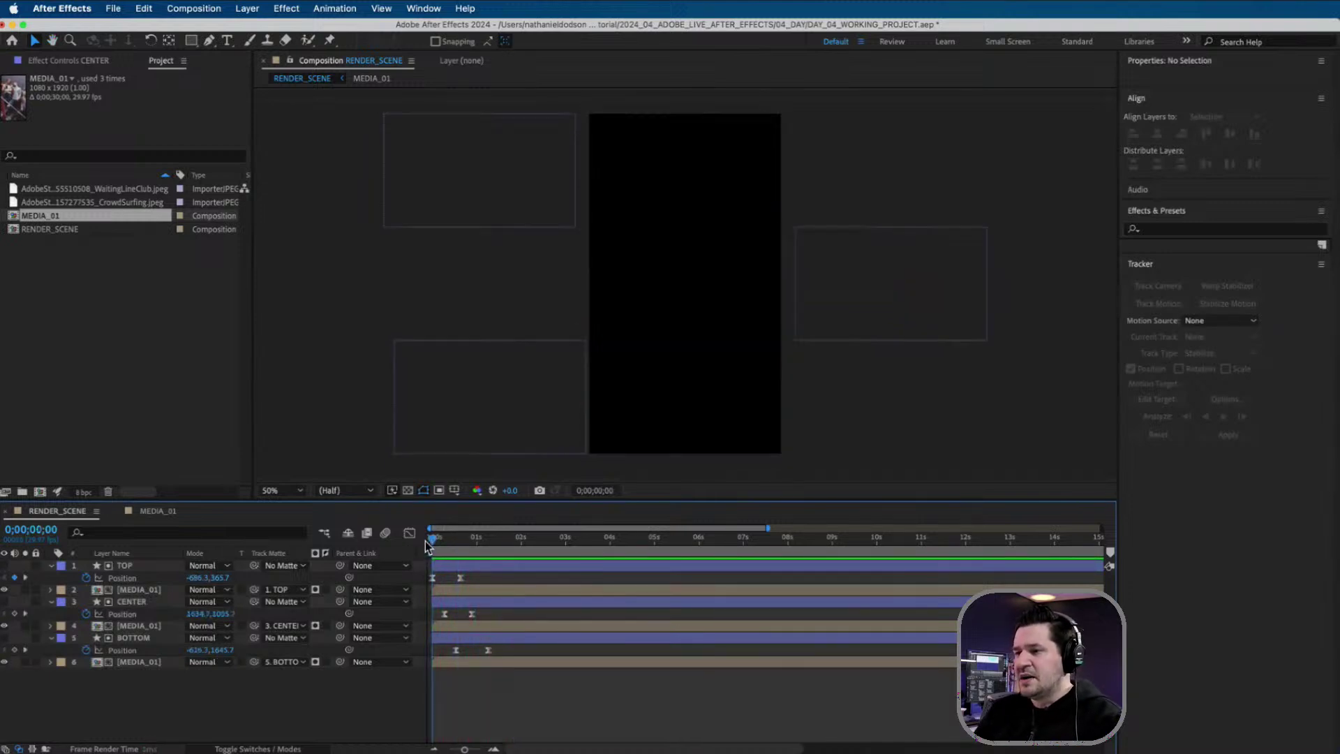
{"action": "left_click_drag", "start_coordinate": [452, 541], "coordinate": [474, 558]}
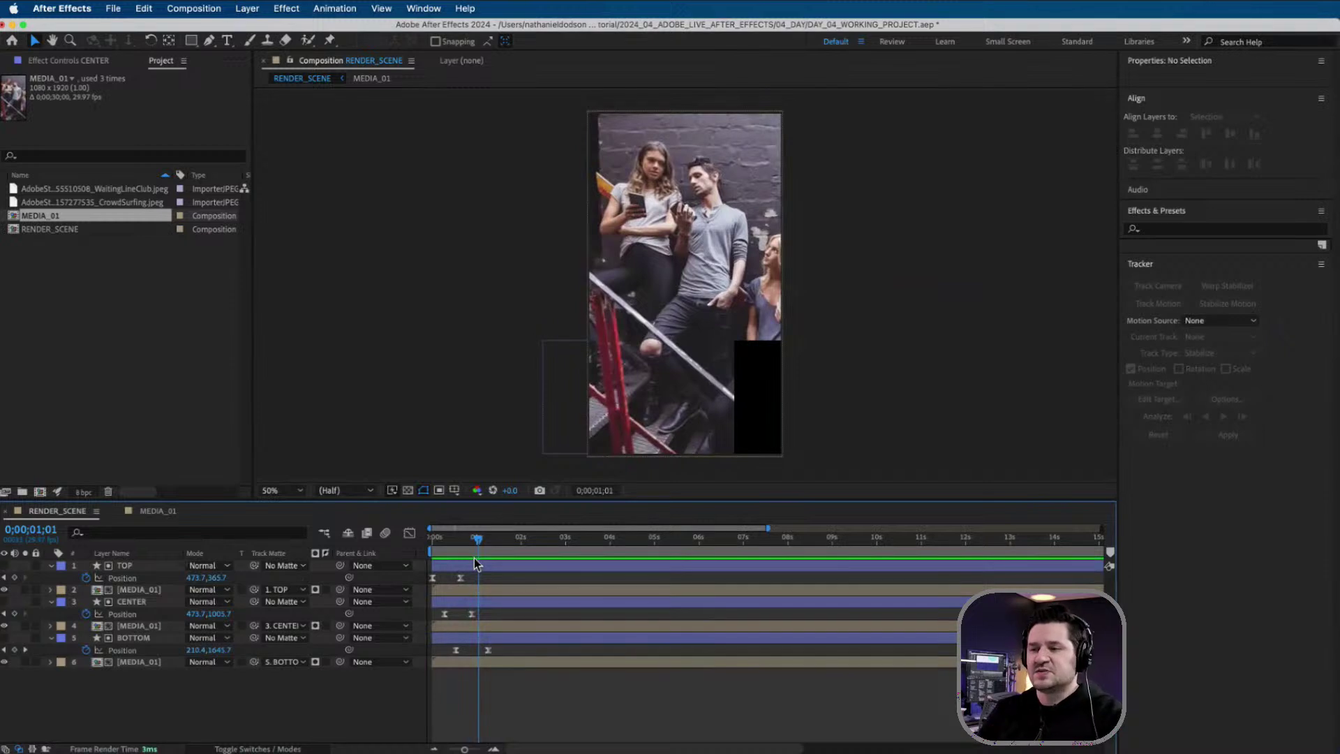
{"action": "left_click", "coordinate": [133, 589]}
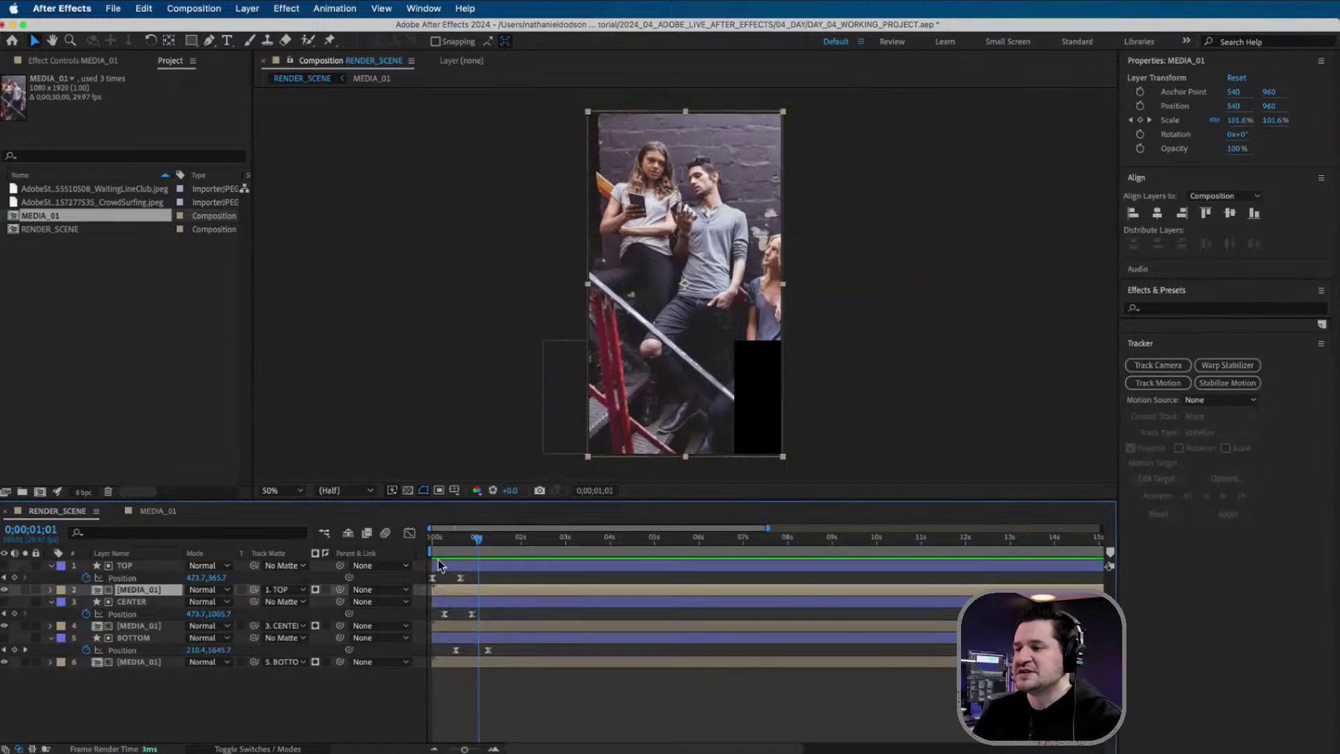
{"action": "left_click_drag", "start_coordinate": [460, 547], "coordinate": [503, 545]}
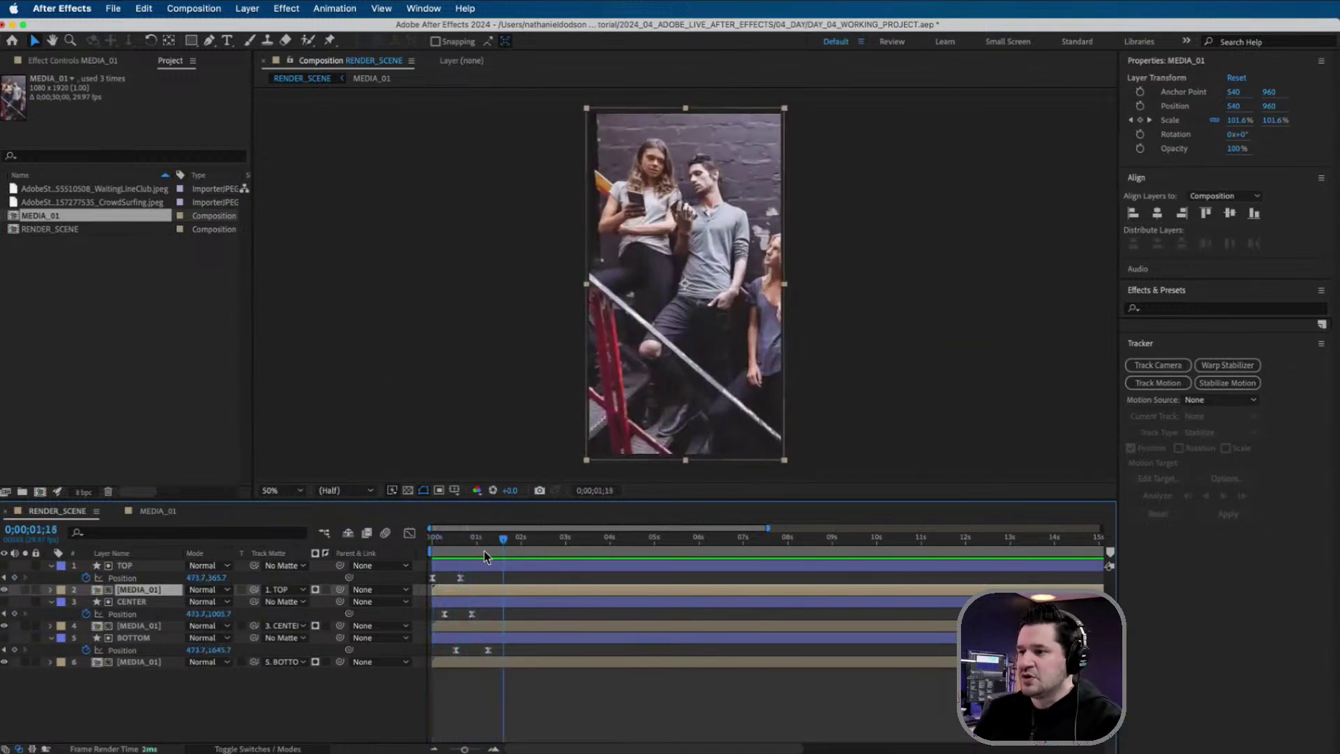
- Collapse the Position properties of the TOP, CENTER and BOTTOM layers
{"action": "left_click", "coordinate": [50, 565]}
{"action": "left_click", "coordinate": [50, 590]}
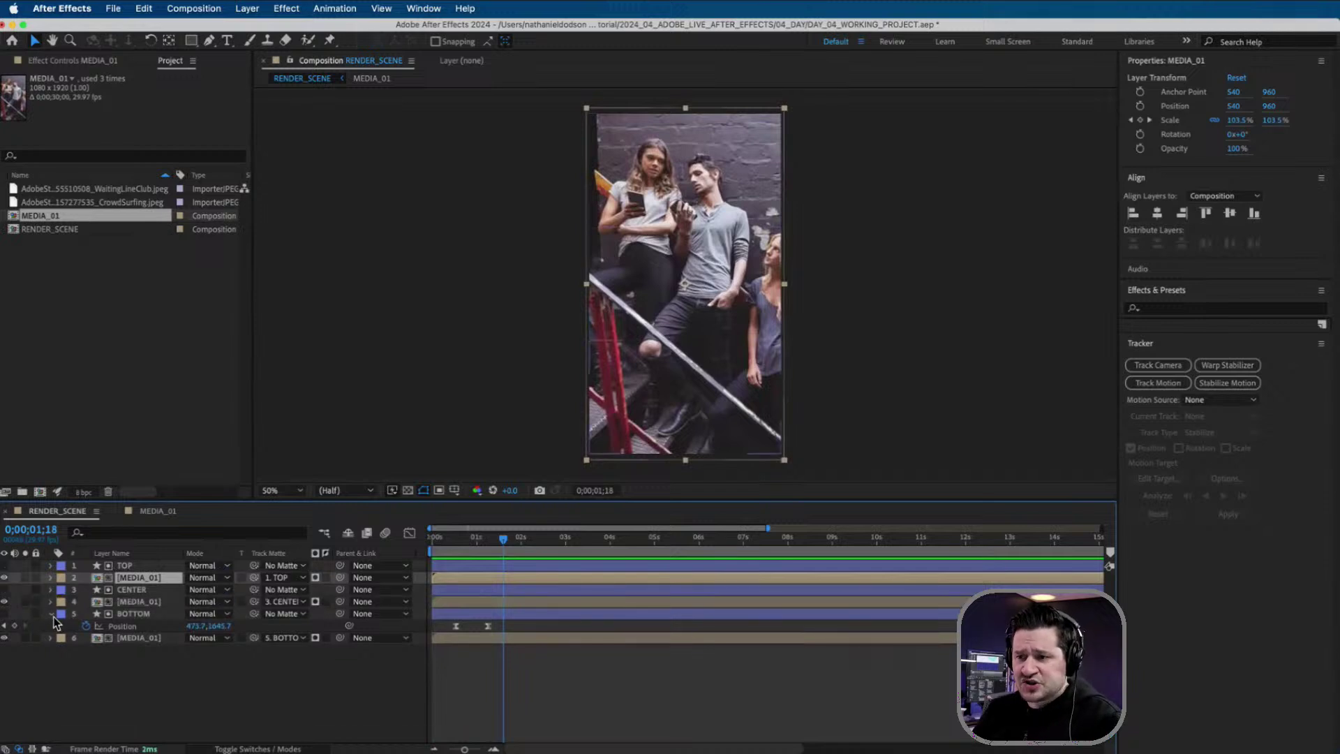
{"action": "left_click", "coordinate": [51, 613]}
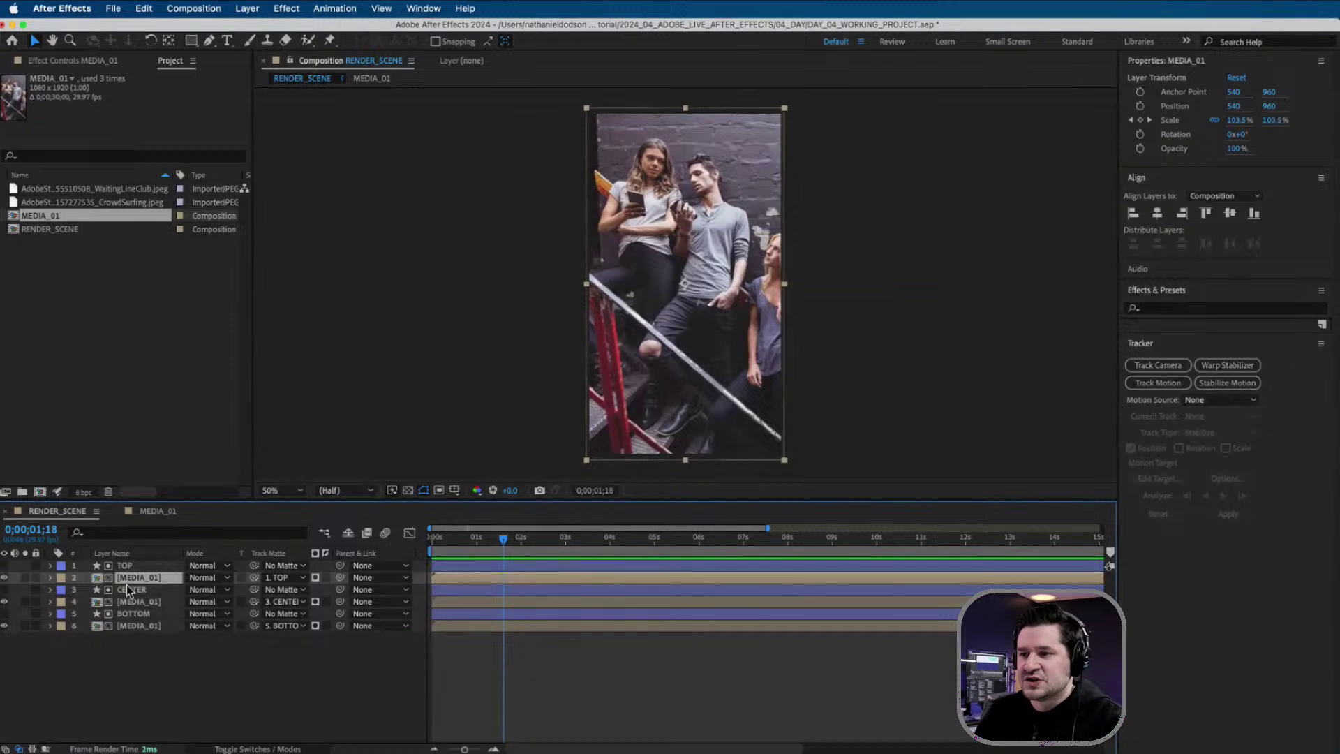
- Add a Position keyframe of 540, 960 to the MEDIA_01 copy beneath TOP at 0;00;00;19, aligned with TOP's ending keyframe
{"action": "key", "text": "p"}
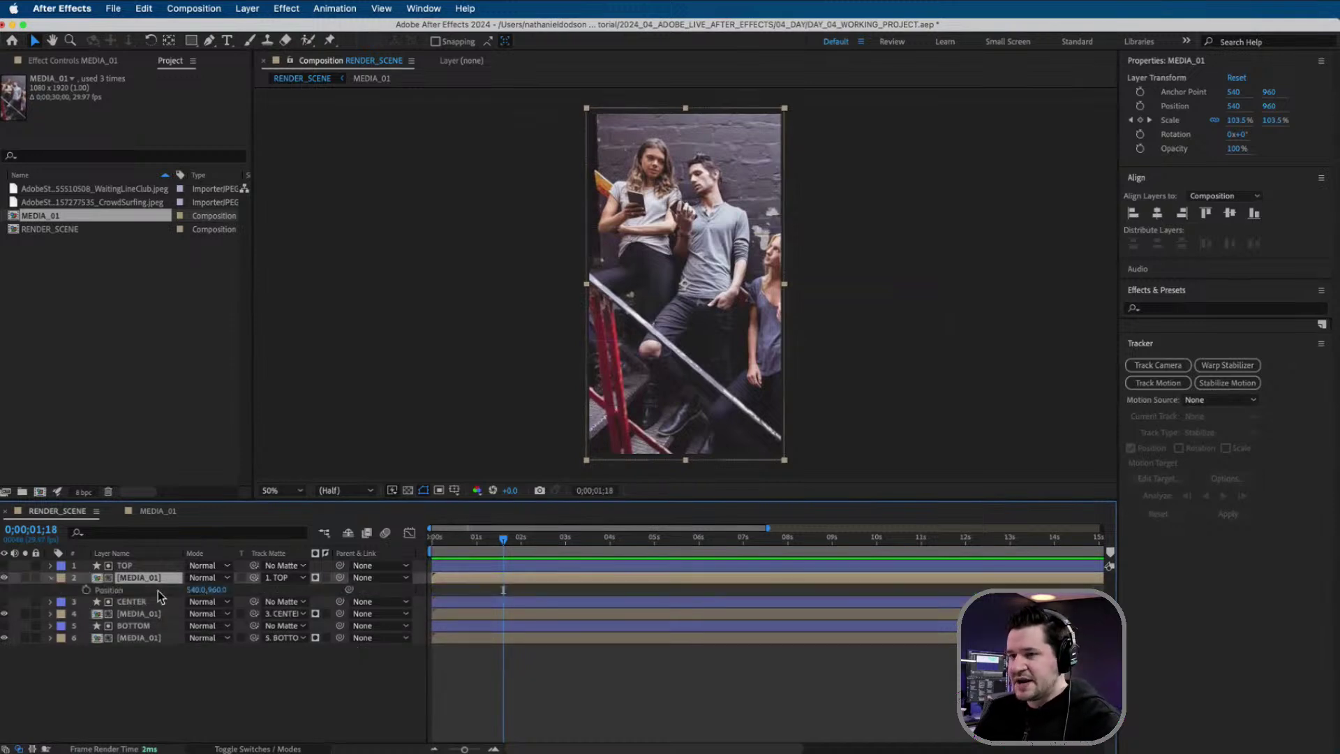
{"action": "left_click_drag", "start_coordinate": [501, 552], "coordinate": [474, 545]}
{"action": "left_click", "coordinate": [136, 563]}
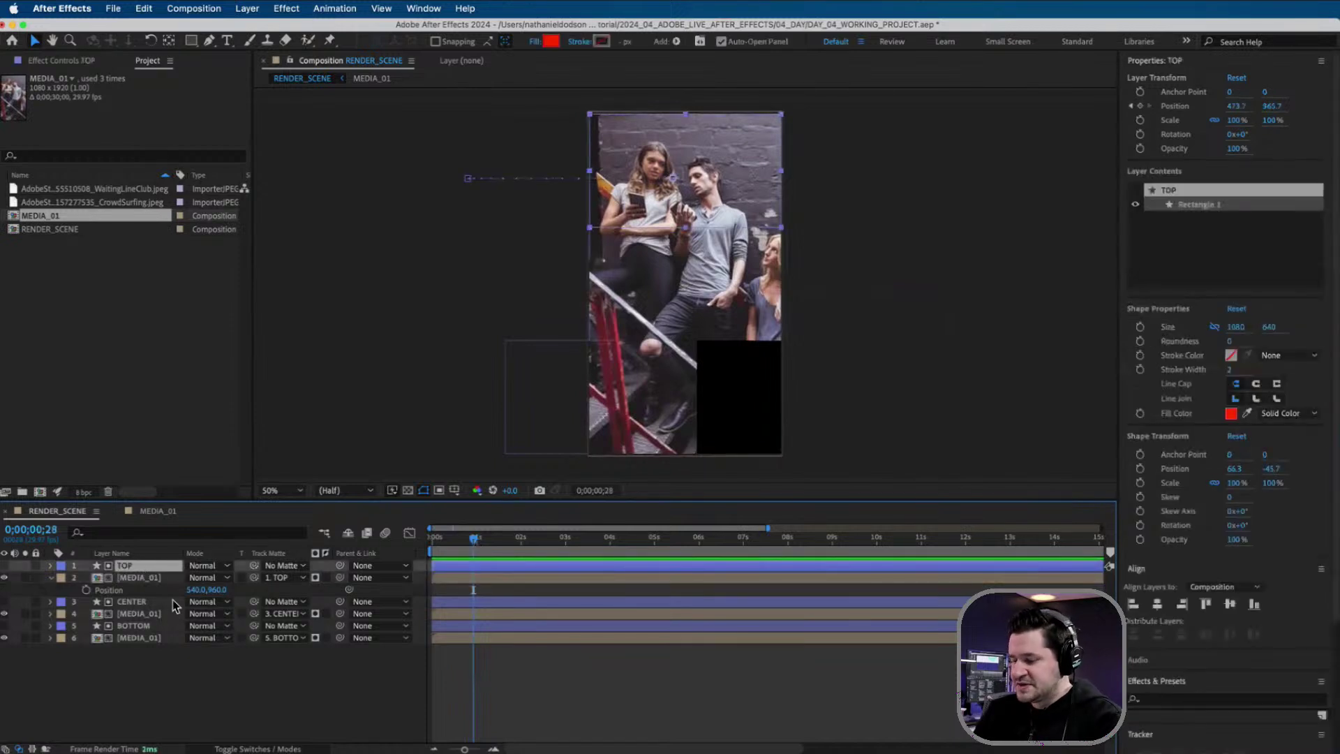
{"action": "key", "text": "p"}
{"action": "mouse_move", "coordinate": [465, 548]}
{"action": "left_mouse_down"}
{"action": "mouse_move", "coordinate": [438, 555]}
{"action": "mouse_move", "coordinate": [482, 552]}
{"action": "mouse_move", "coordinate": [462, 549]}
{"action": "left_mouse_up"}
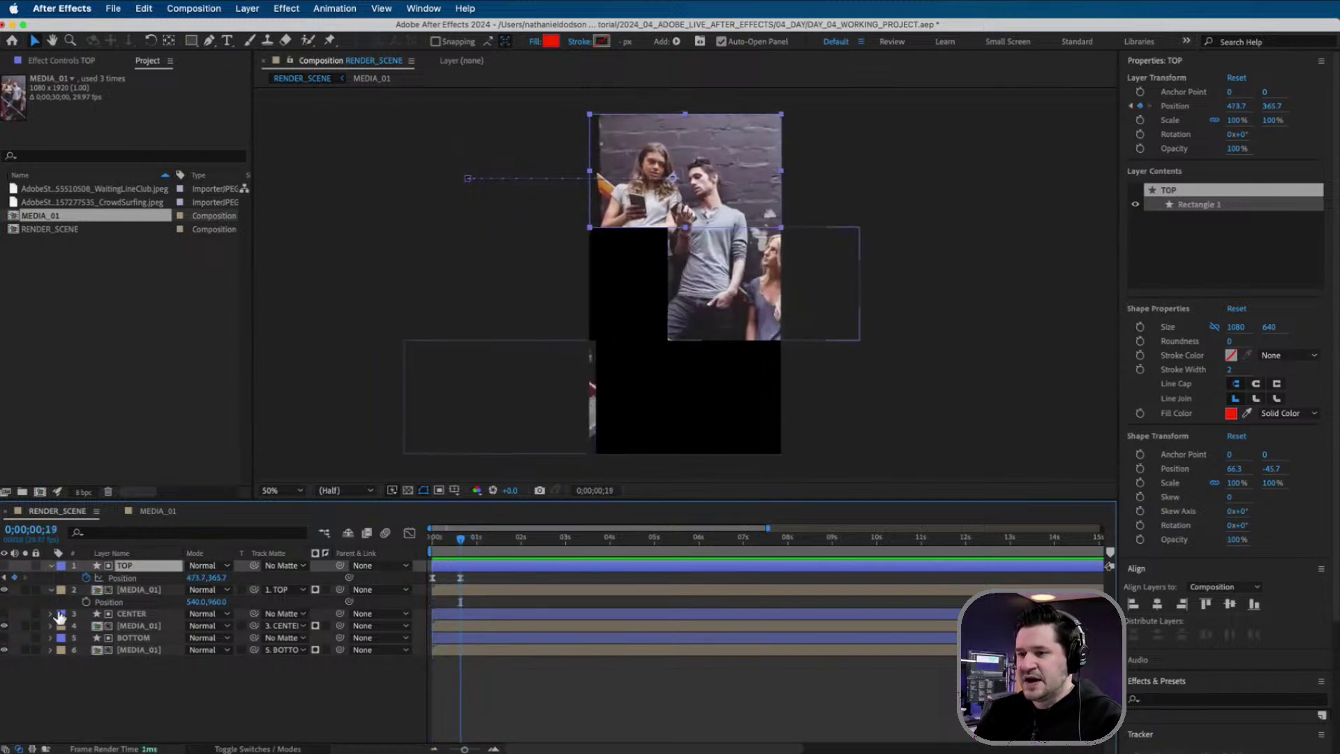
{"action": "left_click", "coordinate": [86, 602]}
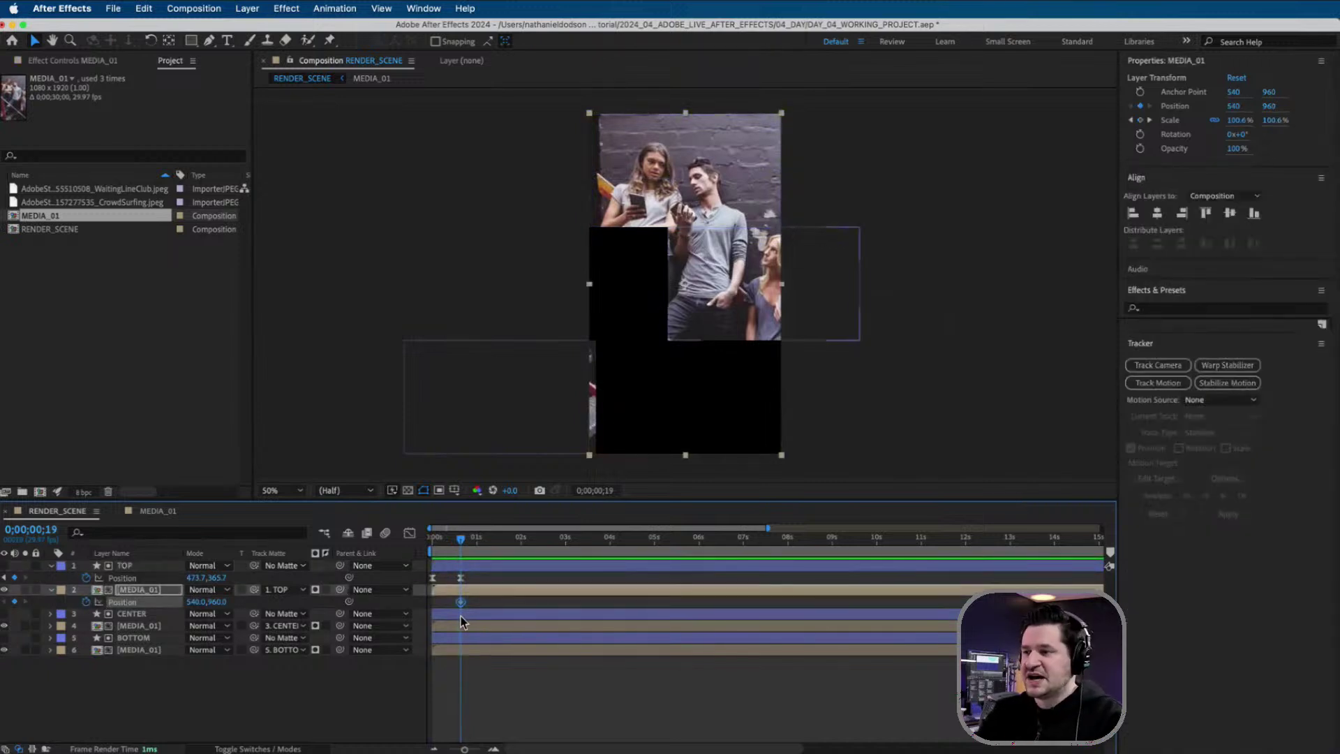
- Start the MEDIA_01 copy beneath TOP at Position X -620 at 0;00;00;00, easing both Position keyframes, and preview the slide-in
{"action": "left_click", "coordinate": [437, 540]}
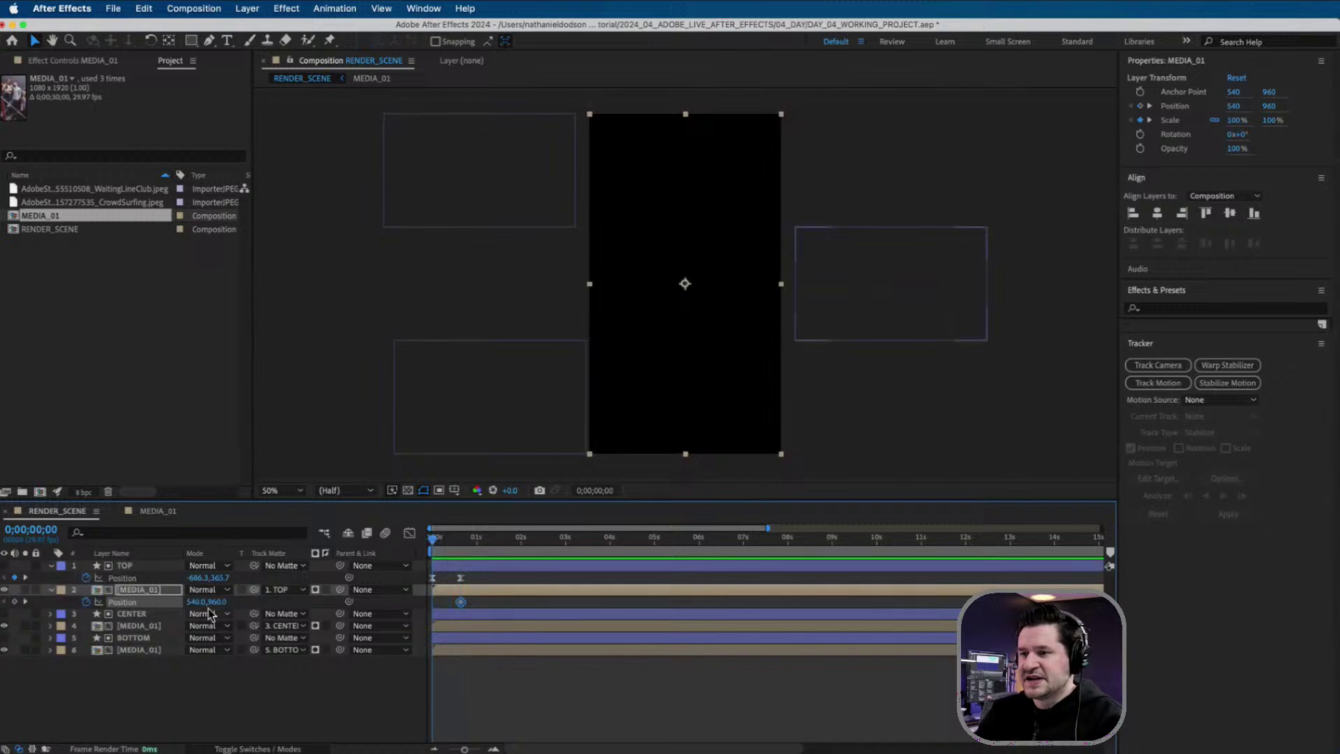
{"action": "left_click_drag", "start_coordinate": [198, 601], "coordinate": [145, 608]}
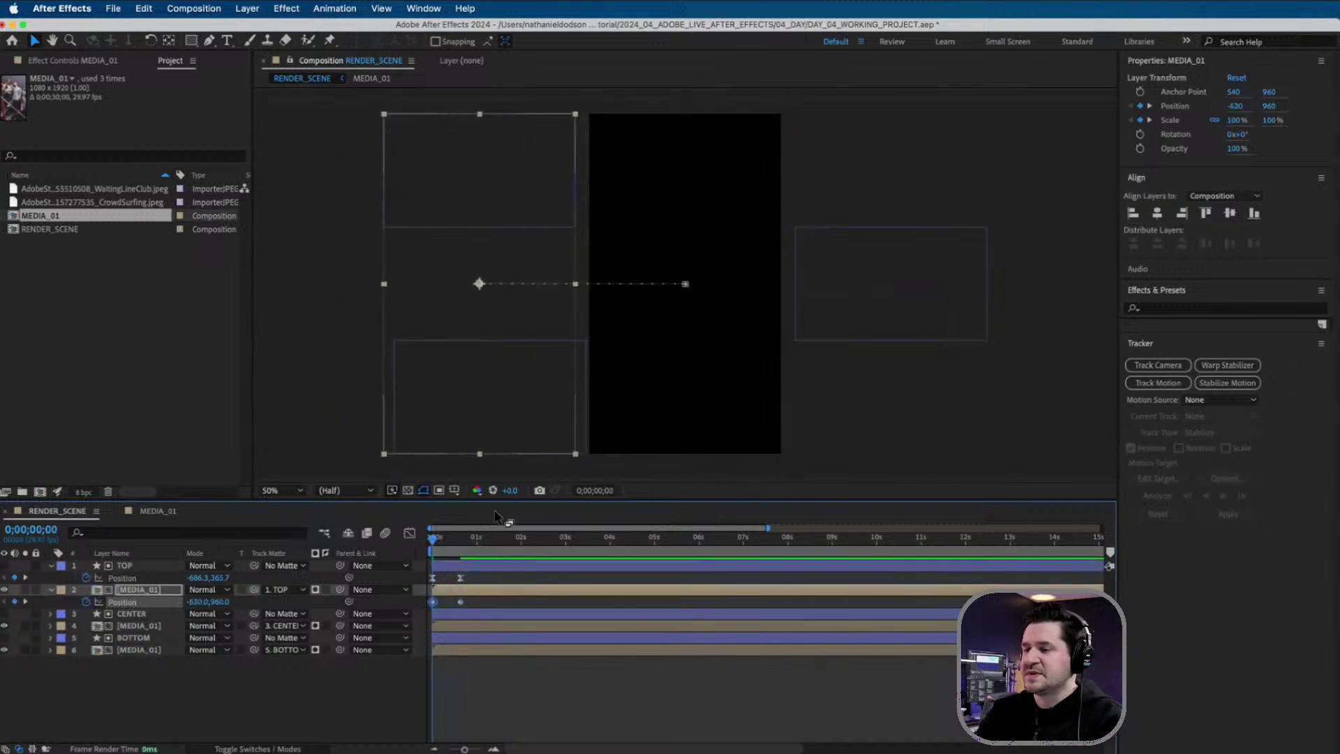
{"action": "left_click", "coordinate": [461, 602], "text": "shift"}
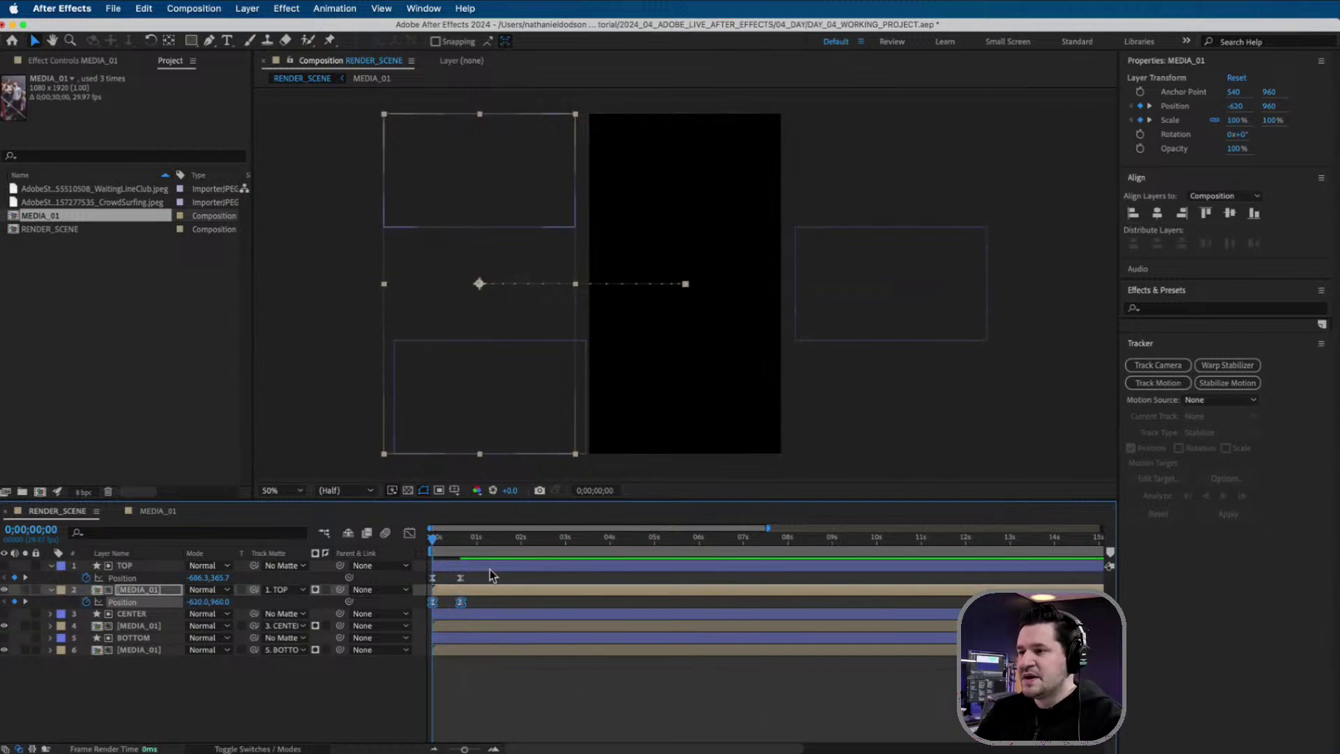
{"action": "left_click", "coordinate": [343, 706]}
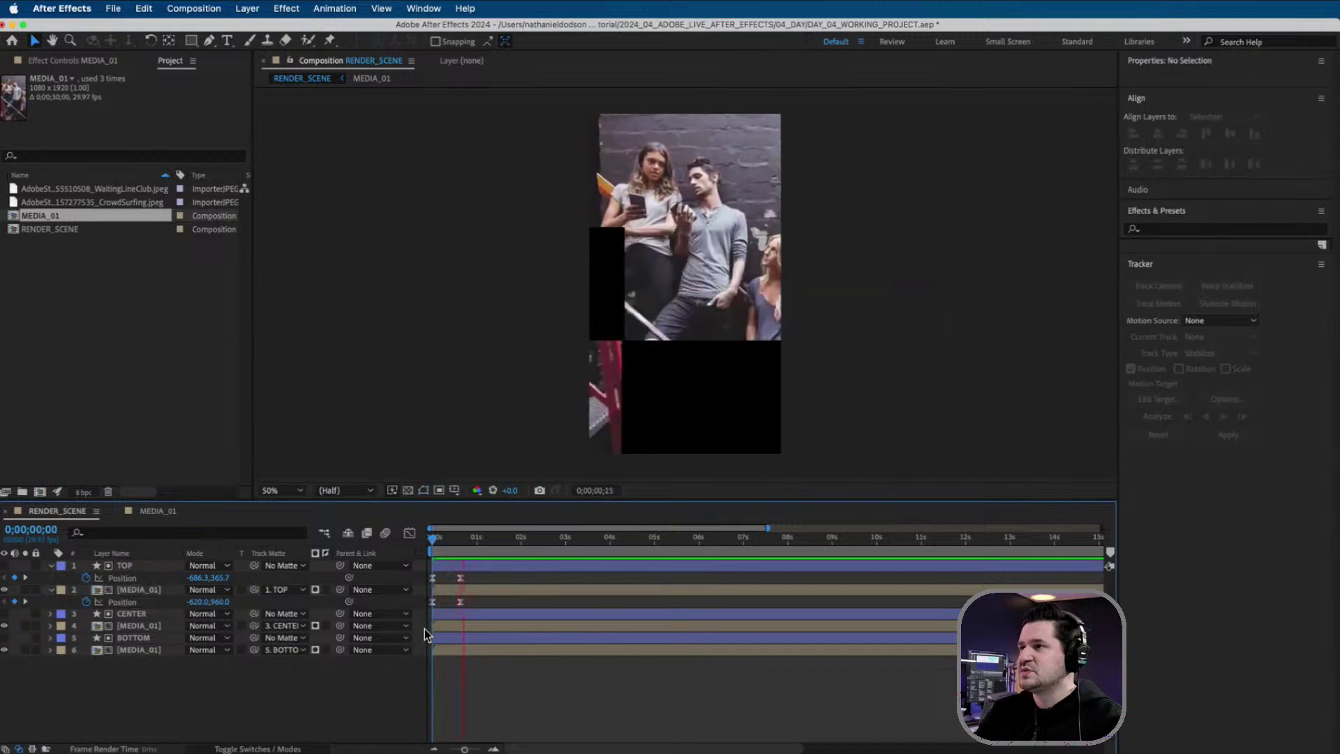
{"action": "left_click", "coordinate": [476, 542]}
{"action": "mouse_move", "coordinate": [476, 542]}
{"action": "left_mouse_down"}
{"action": "mouse_move", "coordinate": [438, 546]}
{"action": "mouse_move", "coordinate": [461, 546]}
{"action": "left_mouse_up"}
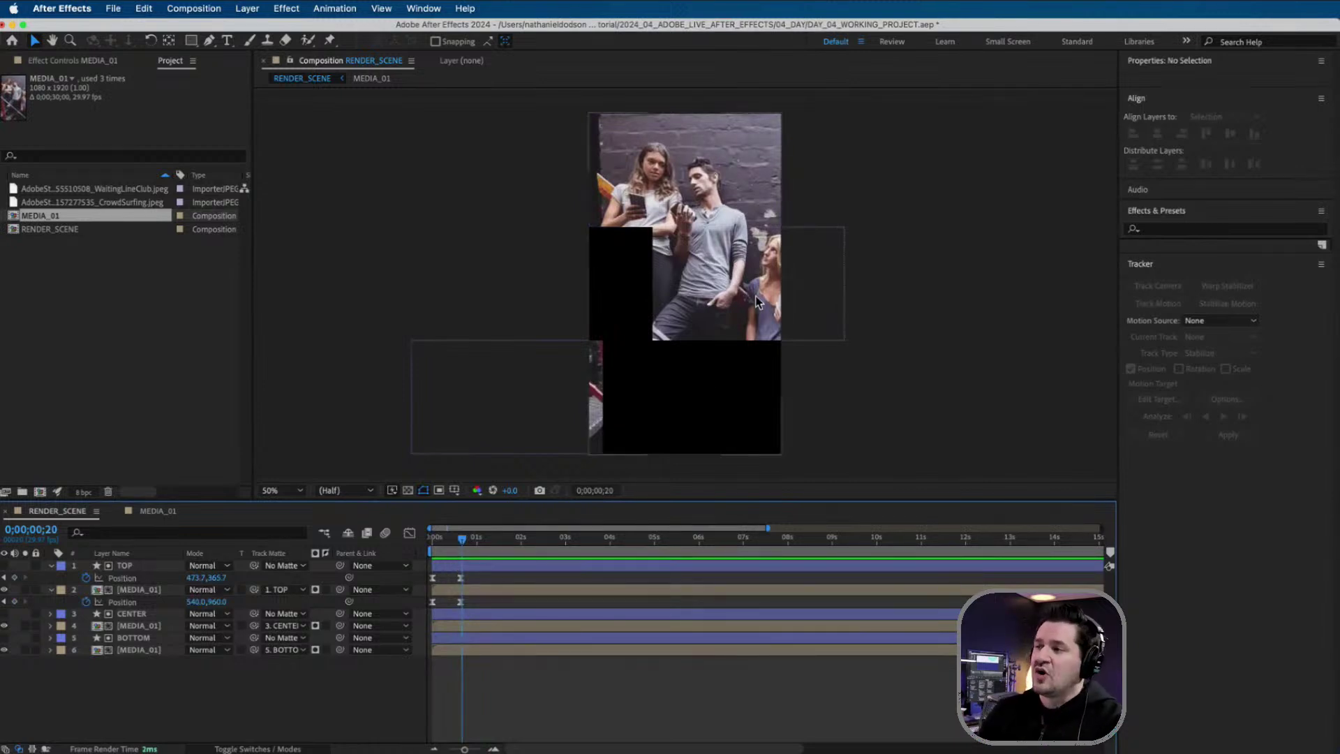
- Add a Position keyframe of 540, 960 to the MEDIA_01 copy beneath CENTER at 0;00;00;27, aligned with CENTER's ending keyframe
{"action": "left_click", "coordinate": [52, 566]}
{"action": "left_click", "coordinate": [51, 577]}
{"action": "left_click", "coordinate": [51, 602]}
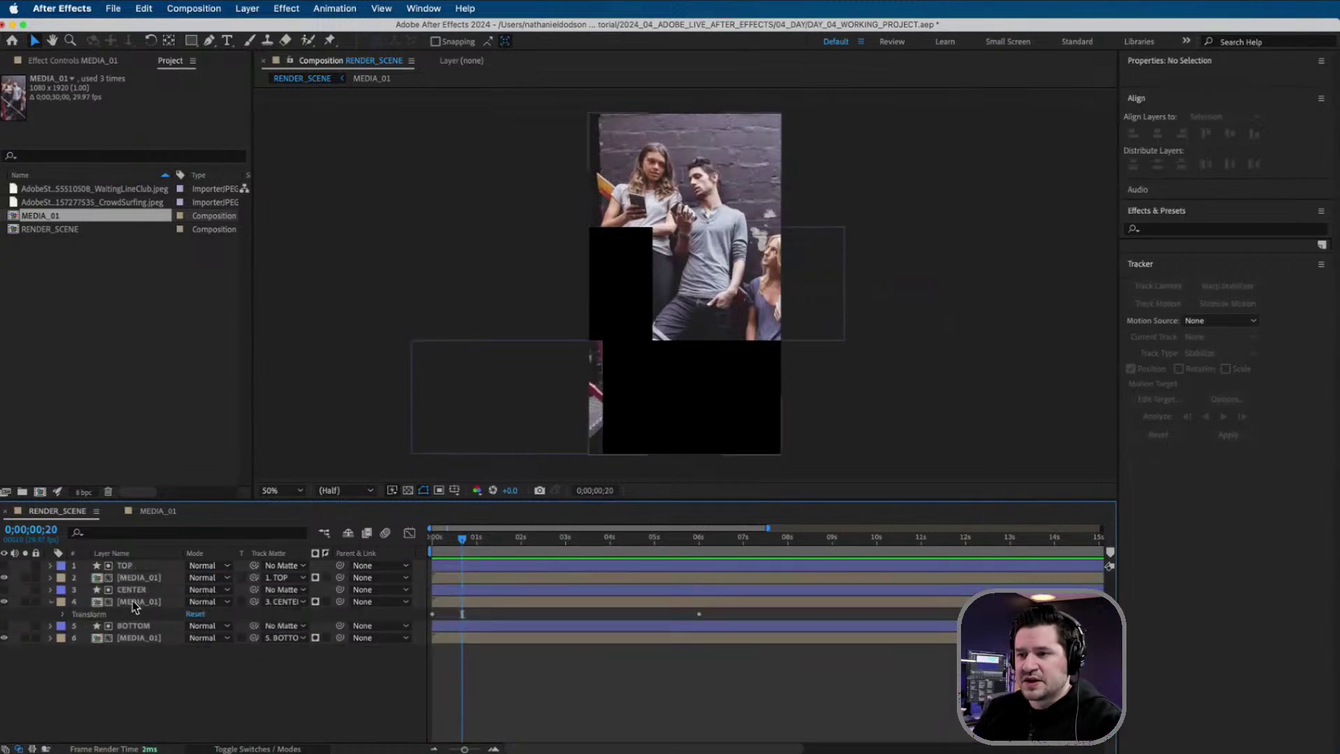
{"action": "left_click", "coordinate": [135, 604]}
{"action": "left_click", "coordinate": [135, 592]}
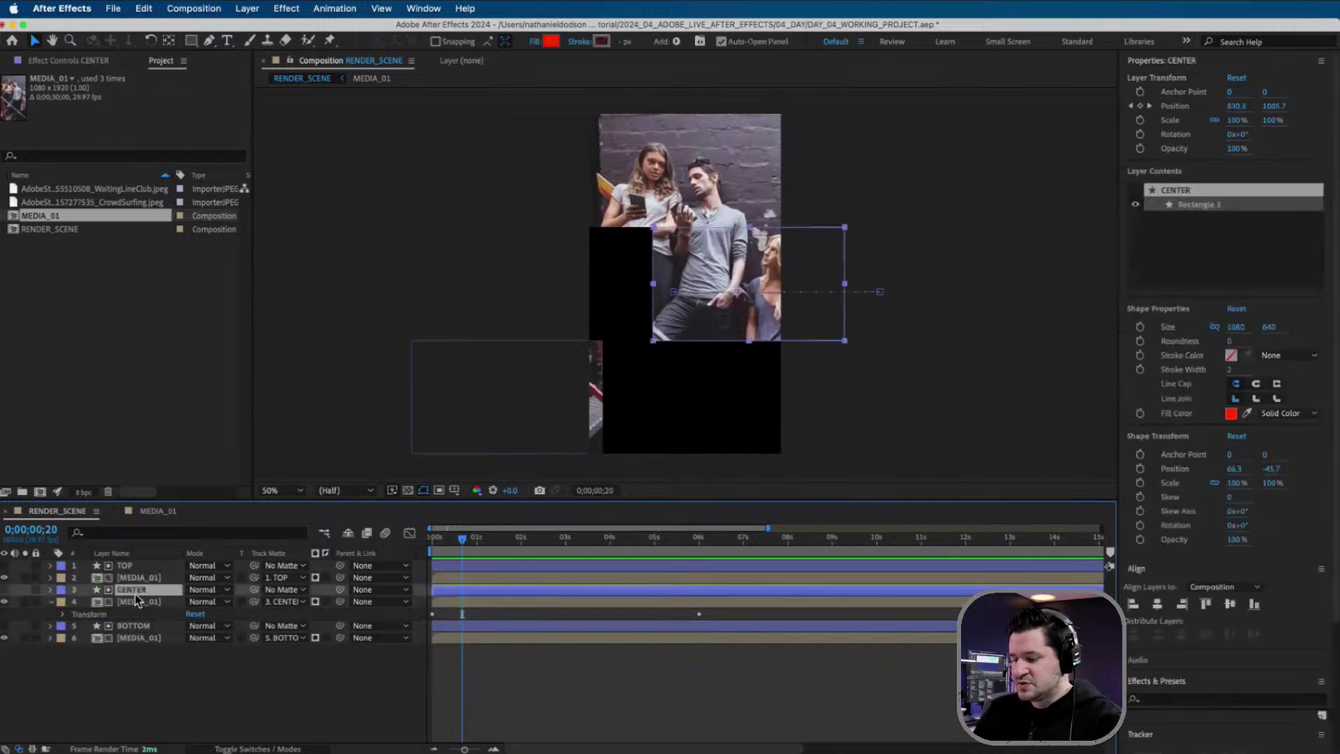
{"action": "key", "text": "p"}
{"action": "left_click", "coordinate": [133, 616]}
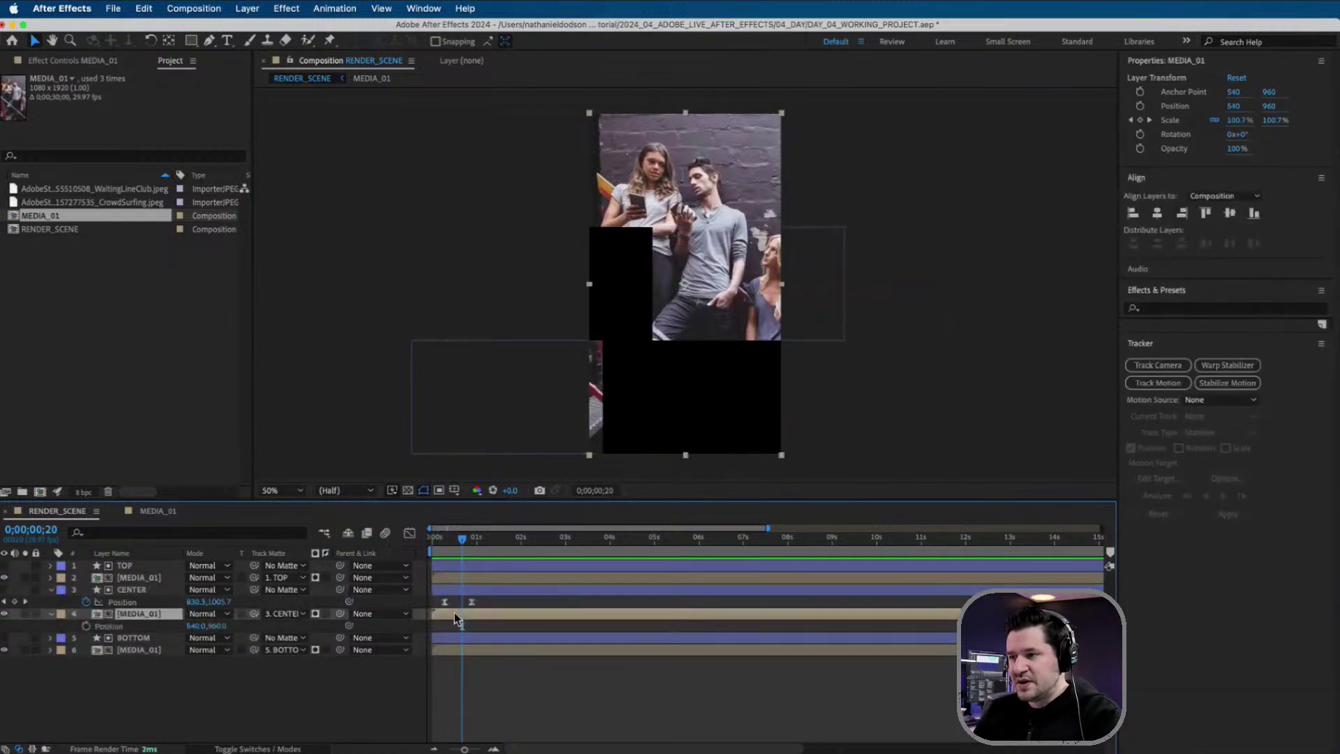
{"action": "left_click_drag", "start_coordinate": [464, 549], "coordinate": [474, 546]}
{"action": "left_click", "coordinate": [85, 625]}
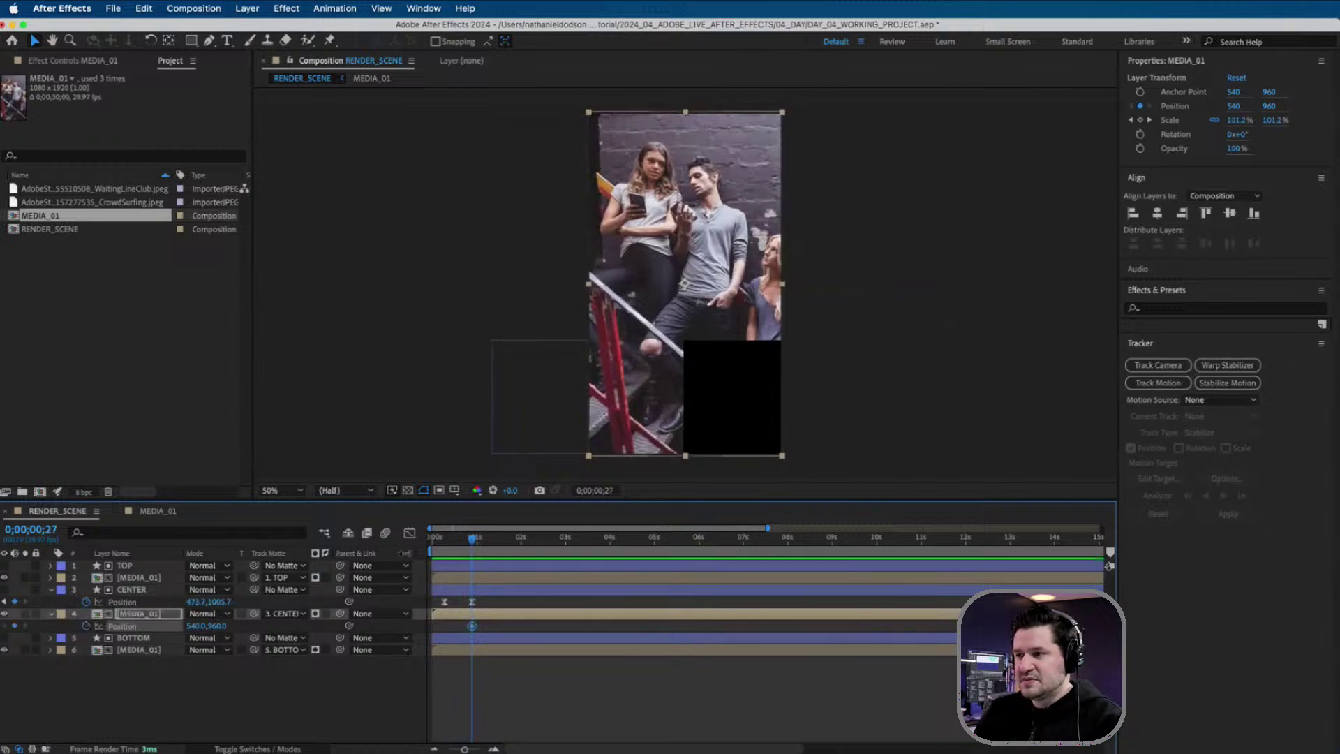
- Start the MEDIA_01 copy beneath CENTER at Position X about 1692 at 0;00;00;08, easing both Position keyframes, and collapse the layer properties
{"action": "left_click", "coordinate": [447, 539]}
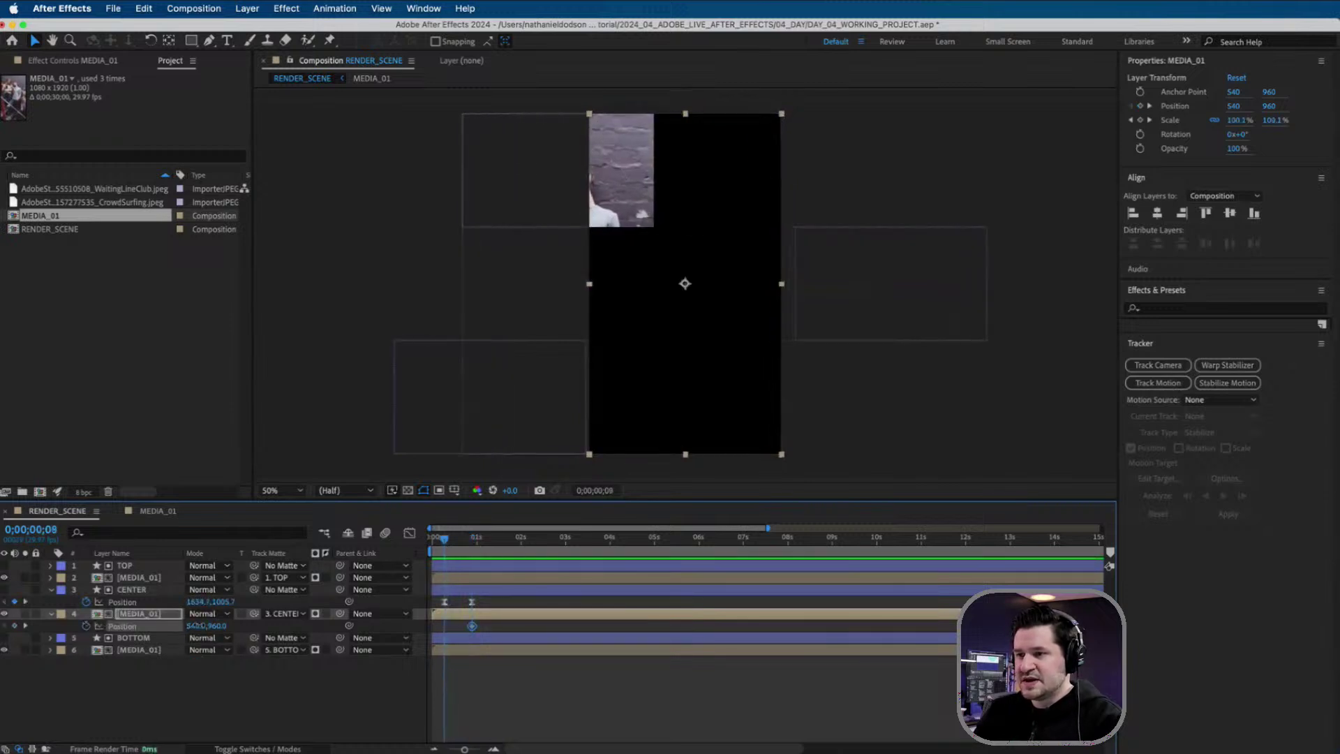
{"action": "left_click_drag", "start_coordinate": [684, 283], "coordinate": [890, 284]}
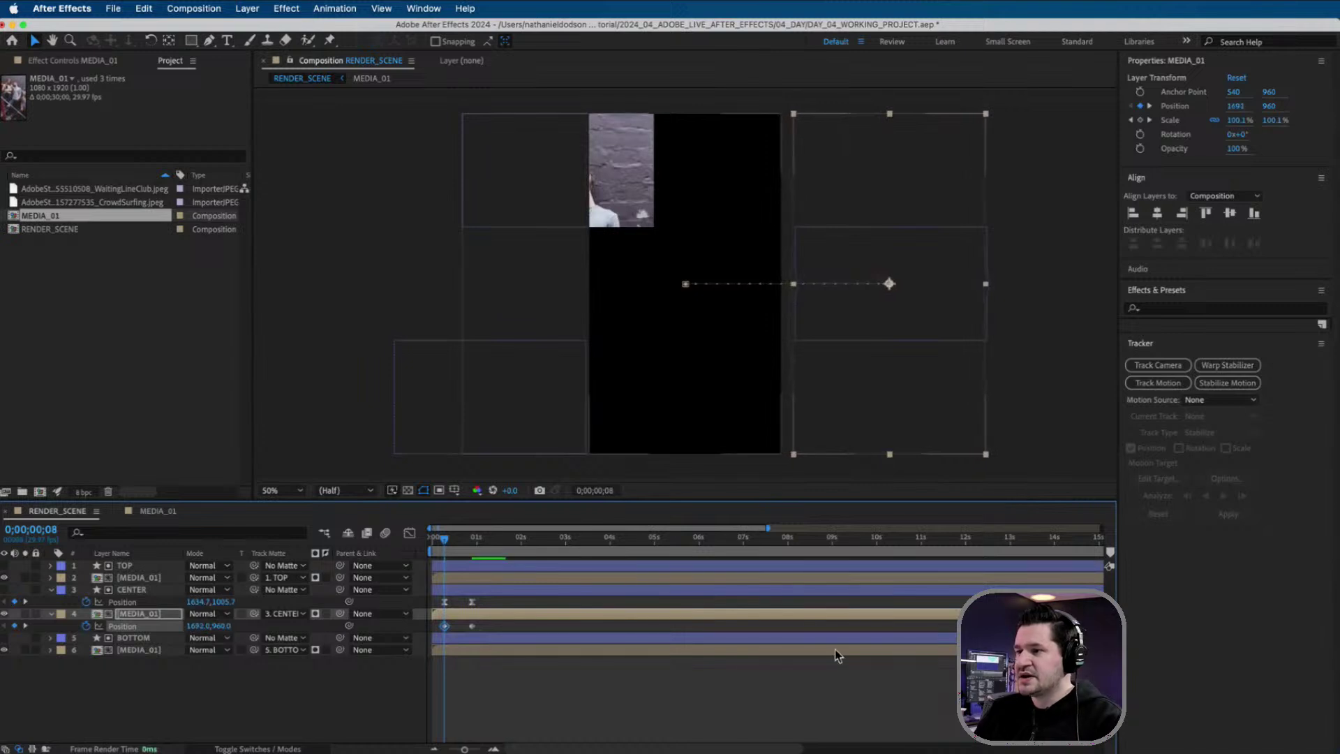
{"action": "left_click", "coordinate": [473, 626], "text": "shift"}
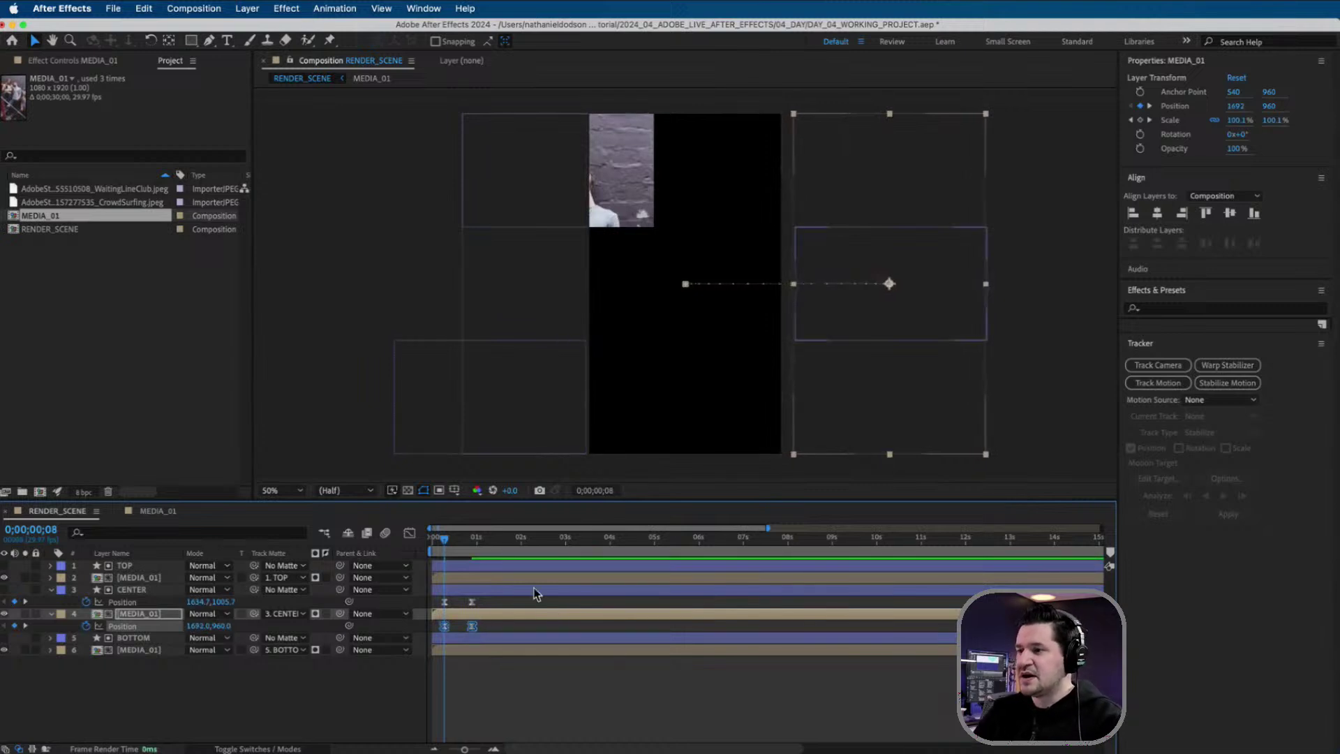
{"action": "left_click", "coordinate": [51, 591]}
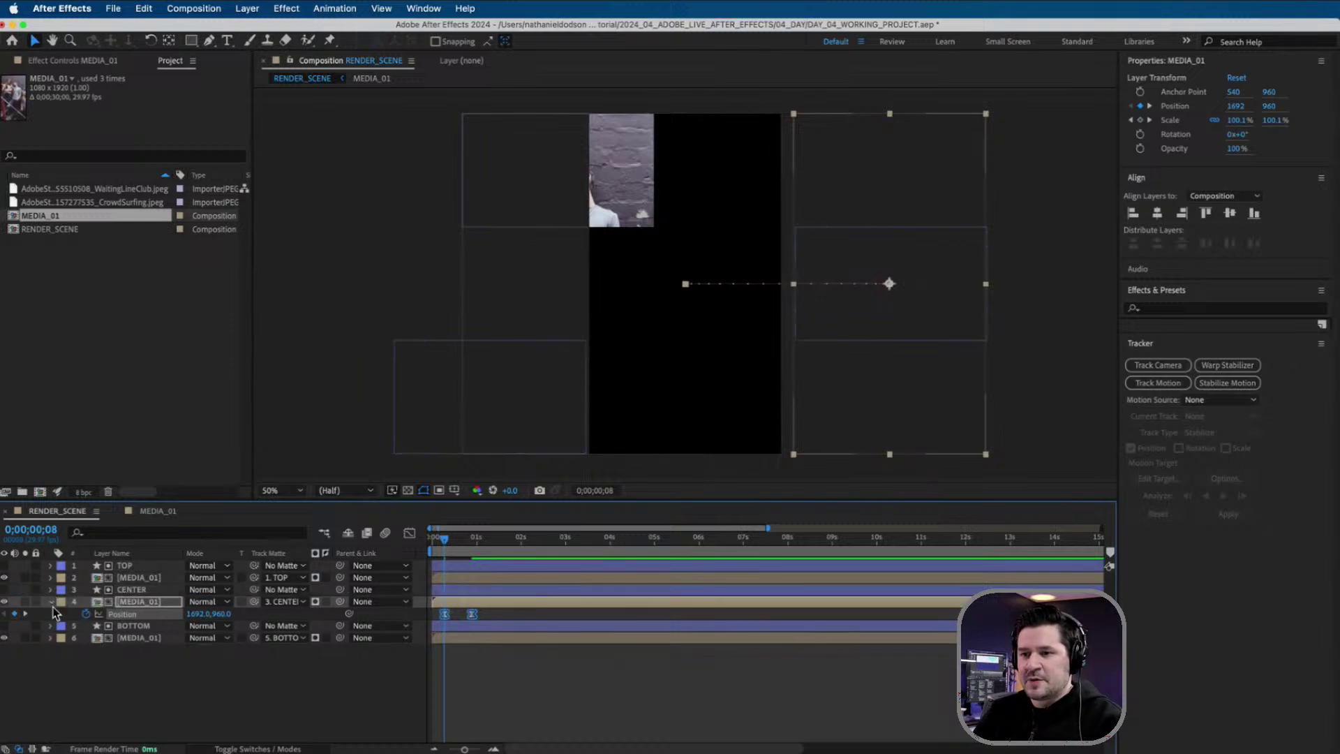
{"action": "left_click", "coordinate": [51, 601]}
- Play back the TOP and CENTER slide-ins from the first frame with no layer selected
{"action": "key", "text": "Home"}
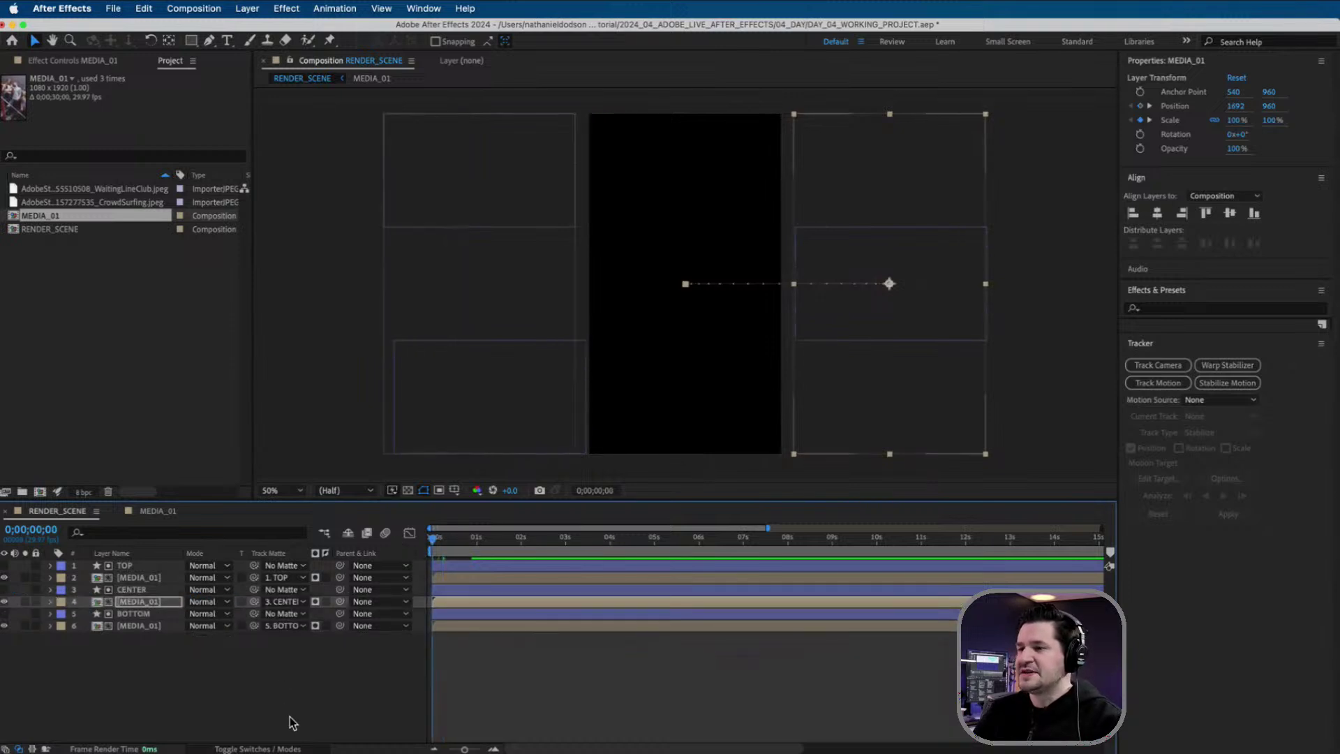
{"action": "left_click", "coordinate": [332, 702]}
{"action": "key", "text": "space"}
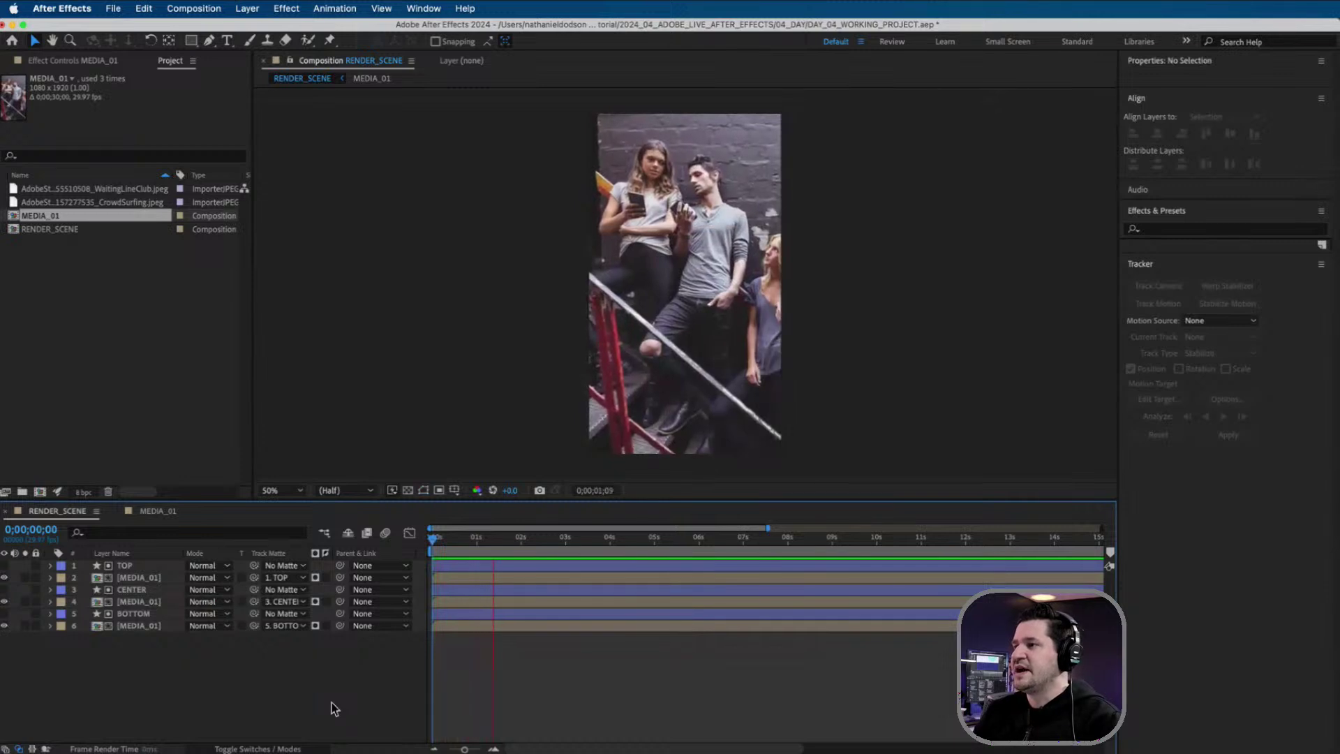
{"action": "key", "text": "space"}
{"action": "key", "text": "space"}
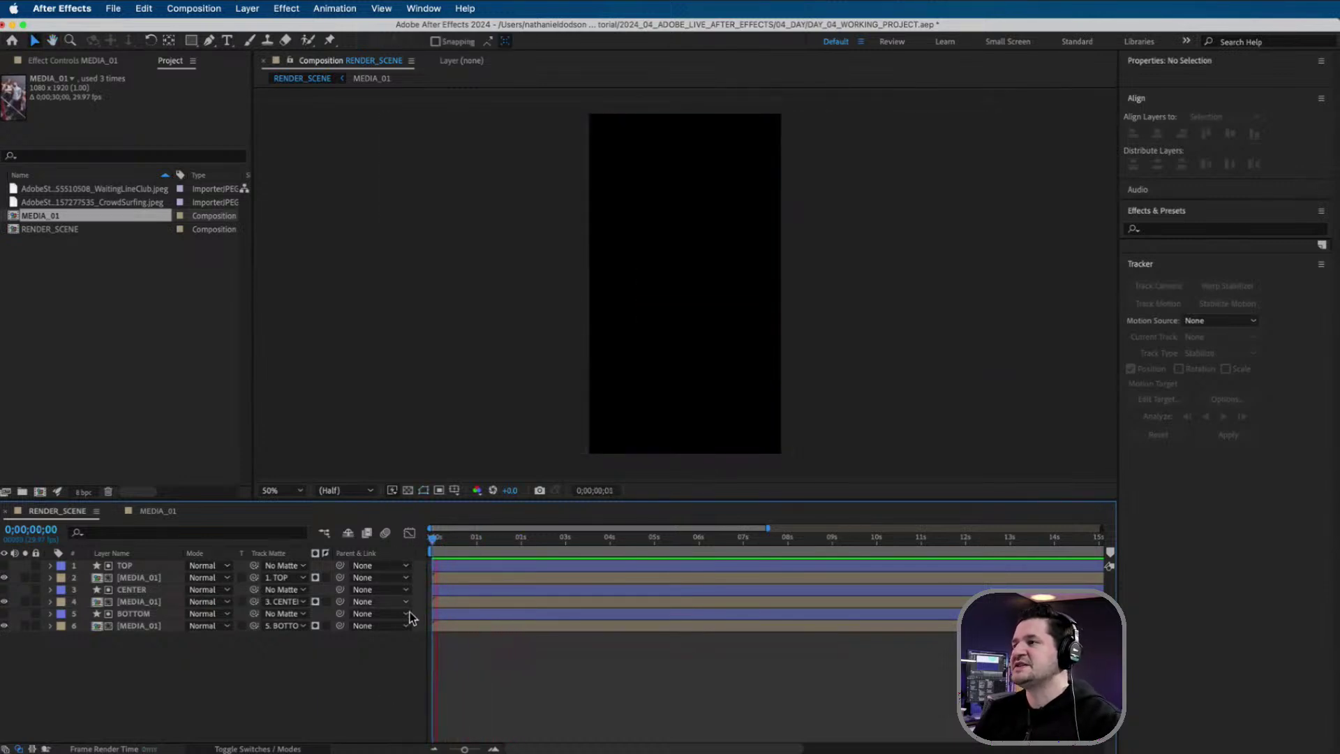
{"action": "key", "text": "space"}
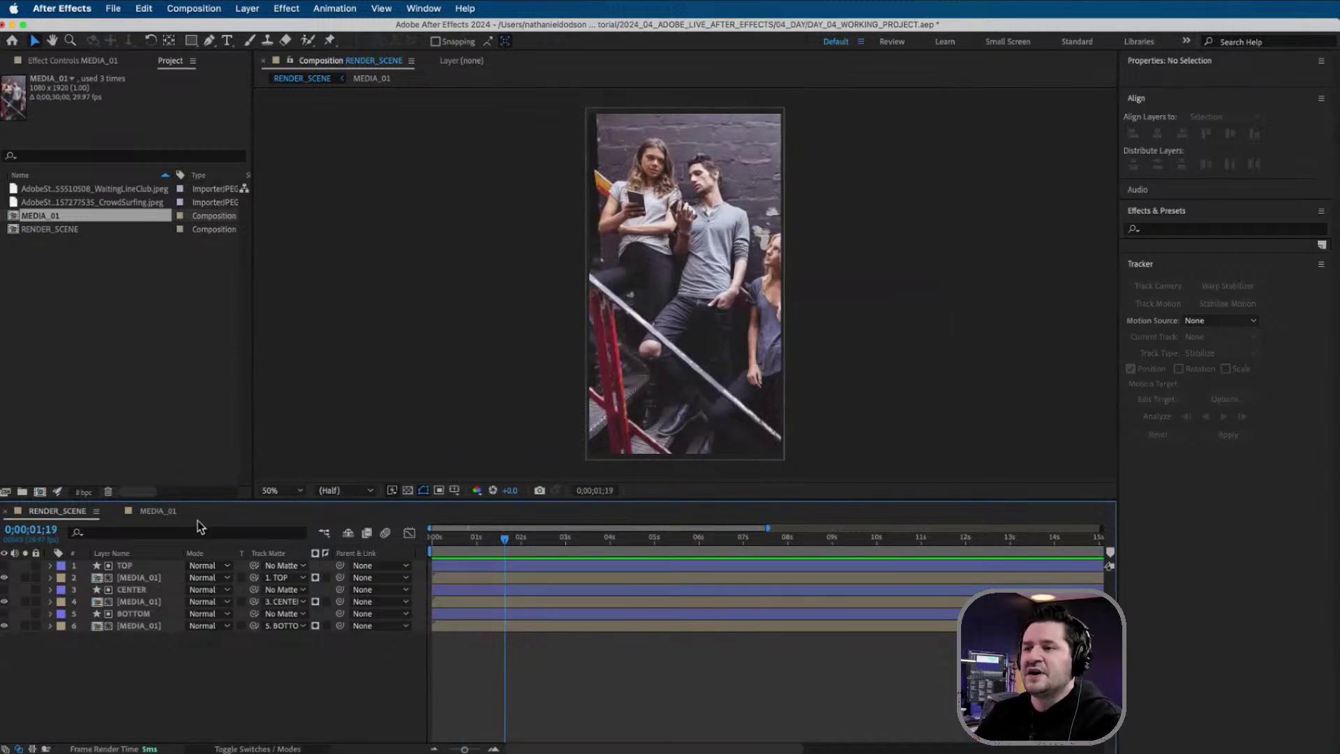
- Duplicate the MEDIA_01 composition in the project and rename the copy TYPE_01
{"action": "left_click", "coordinate": [120, 296]}
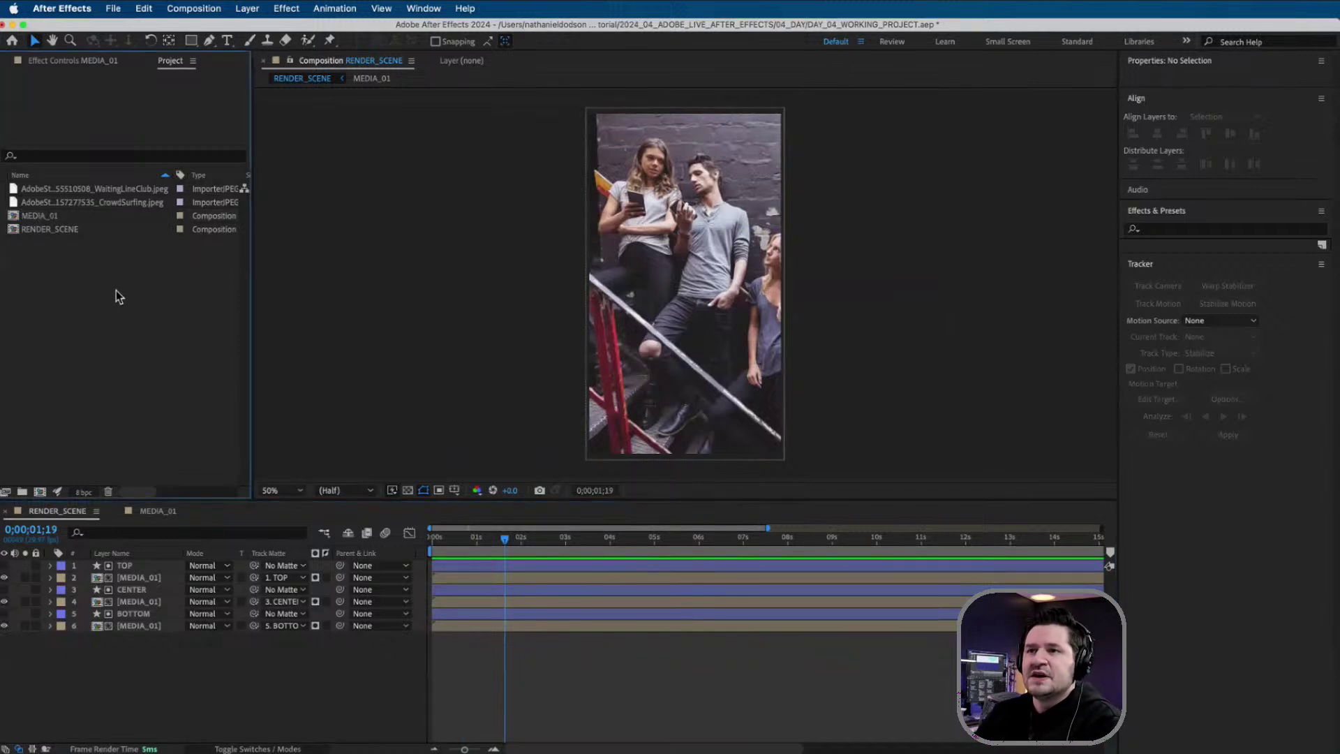
{"action": "left_click", "coordinate": [59, 217]}
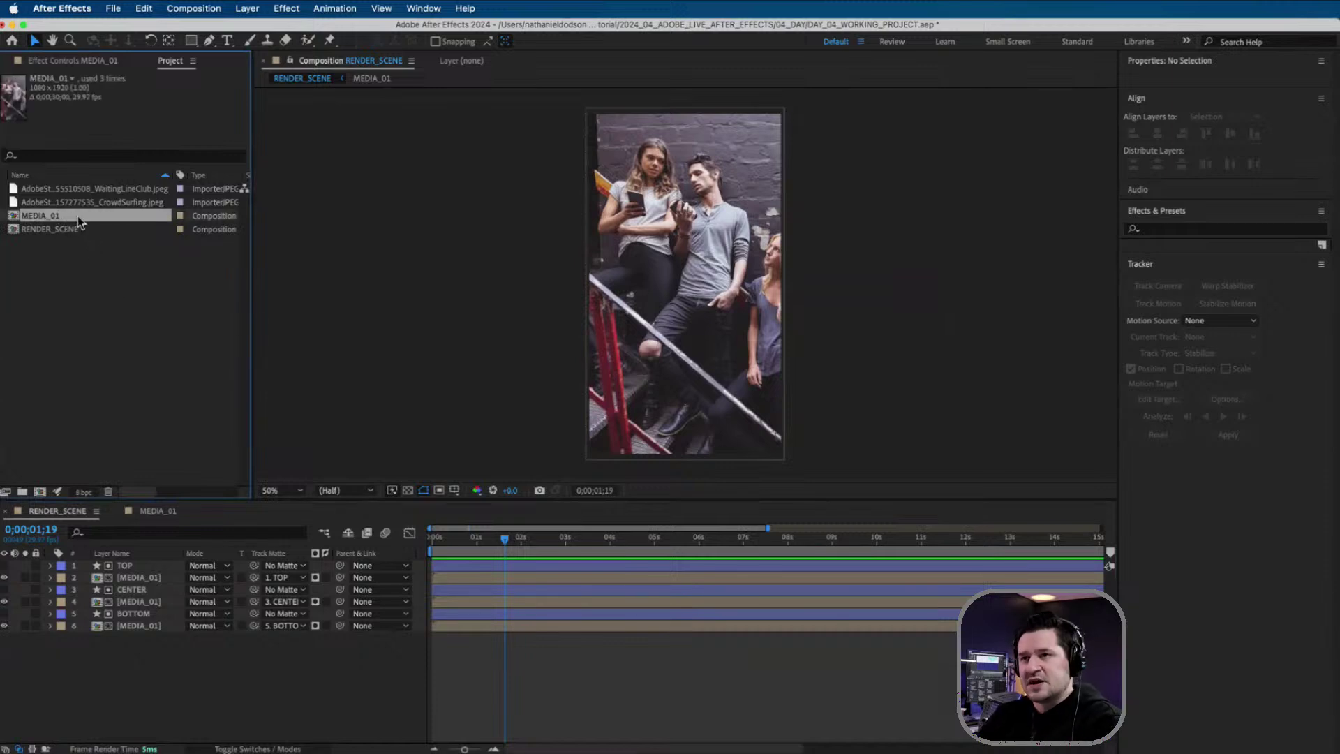
{"action": "key", "text": "super+d"}
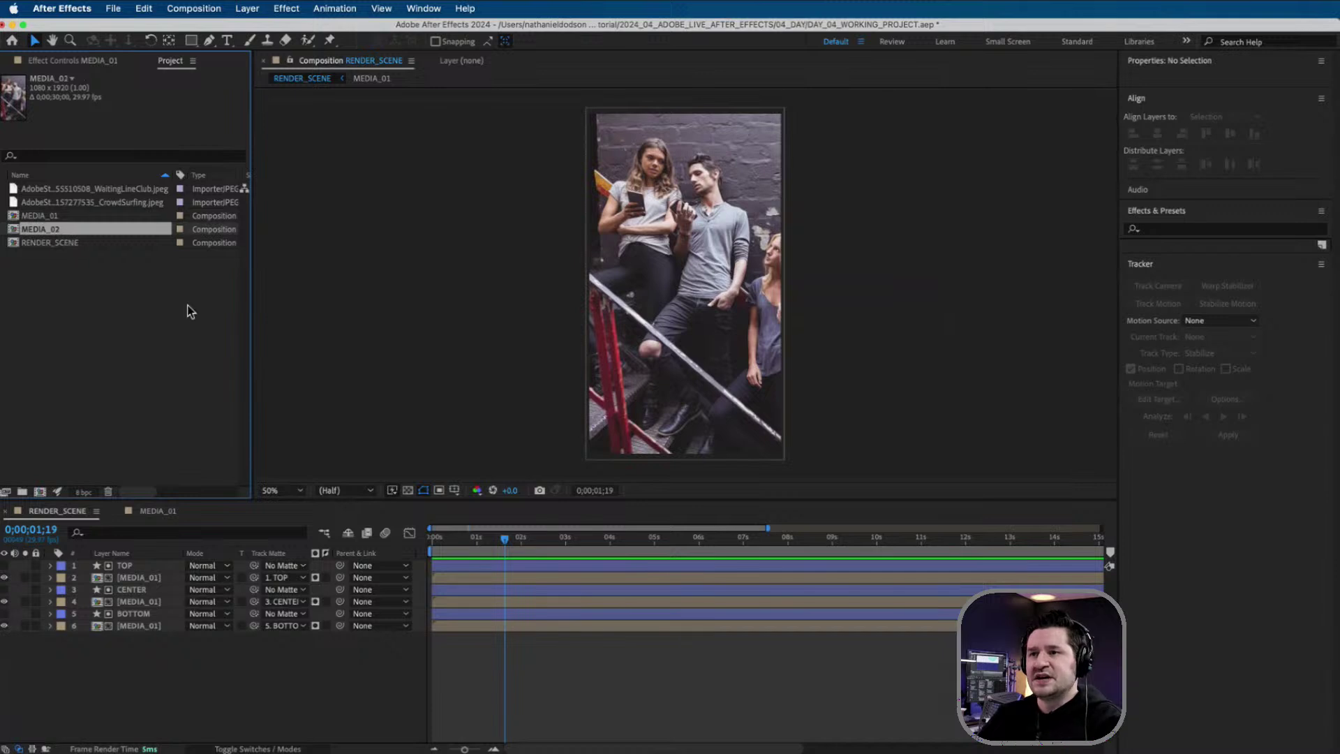
{"action": "key", "text": "Return"}
{"action": "type", "text": "TY"}
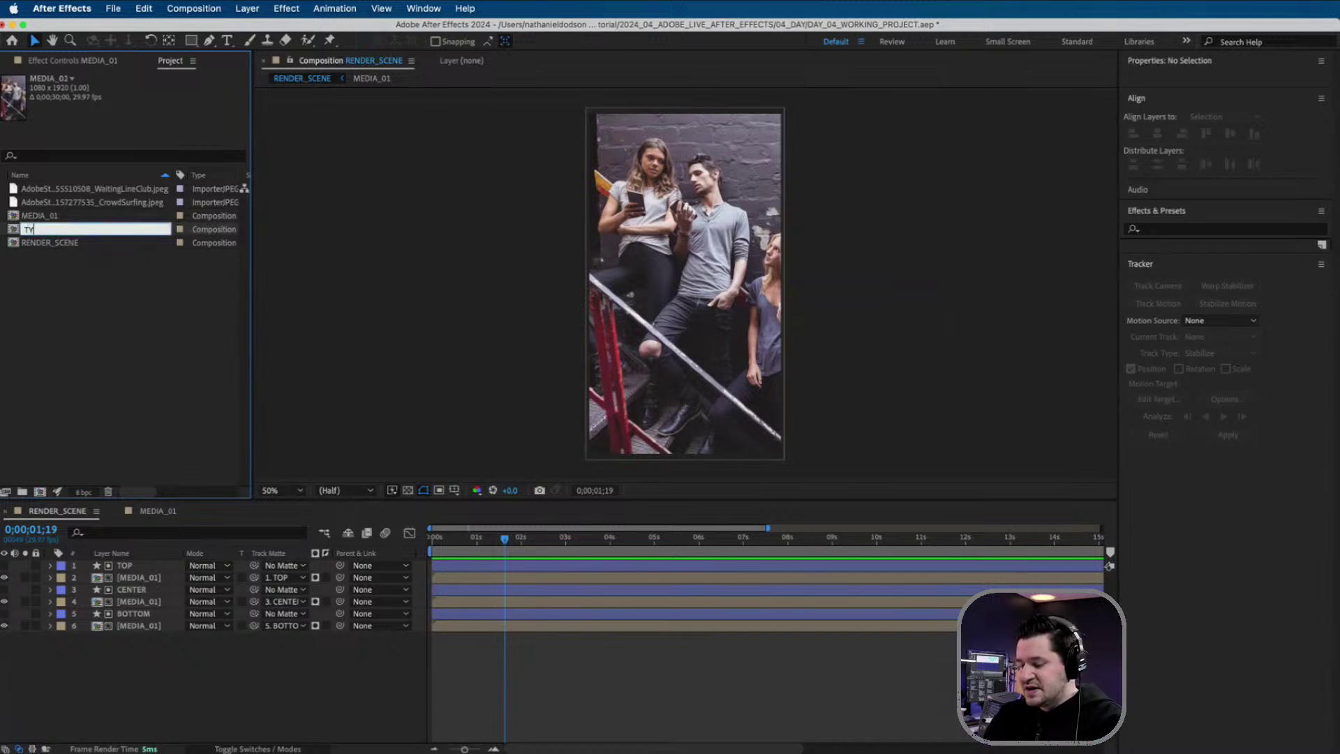
{"action": "type", "text": "PE_01"}
{"action": "key", "text": "Return"}
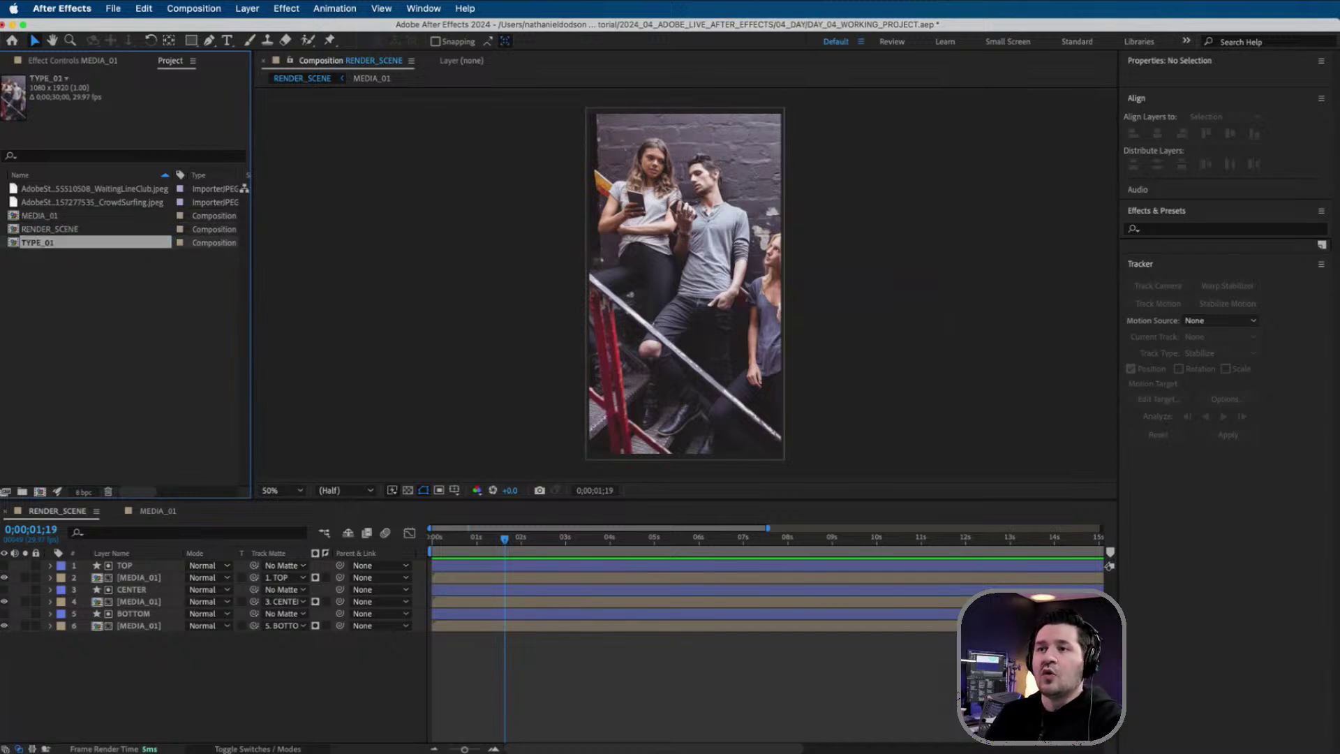
- Open the TYPE_01 composition and delete its WaitingLineClub image layer
{"action": "double_click", "coordinate": [52, 244]}
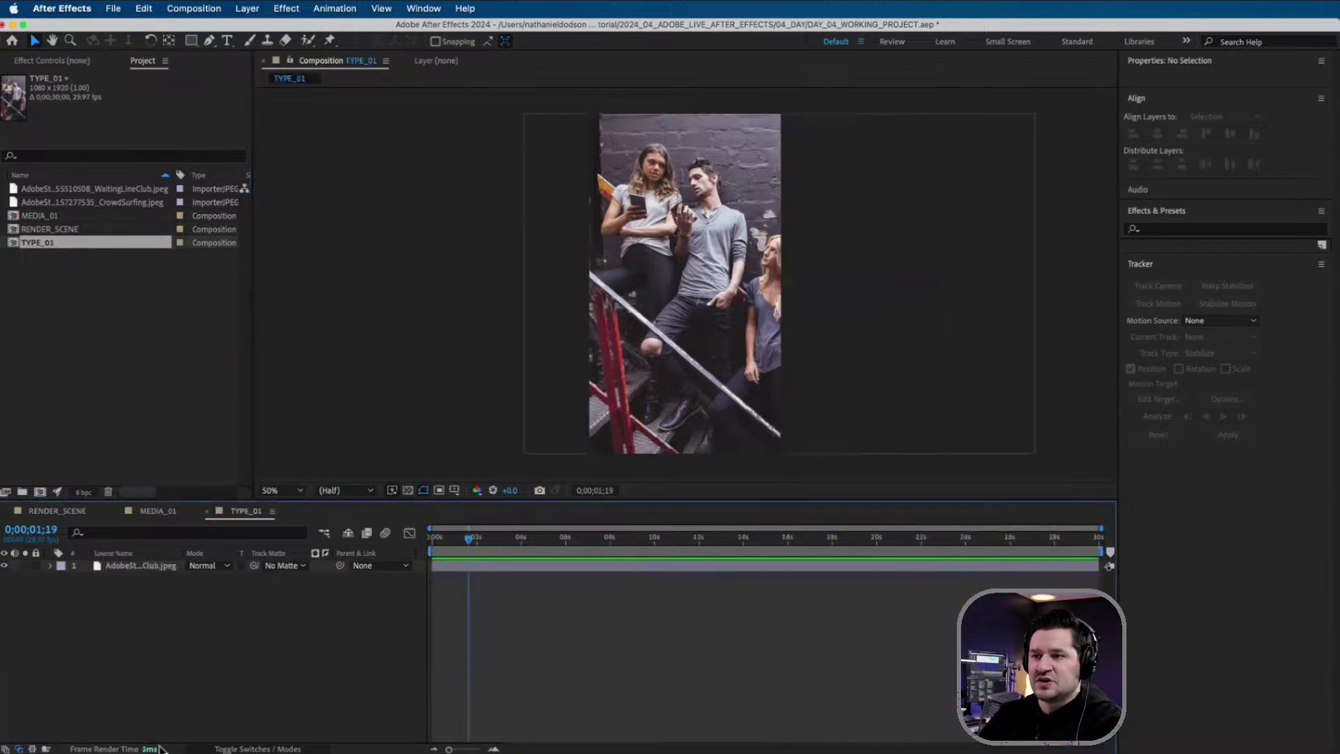
{"action": "left_click", "coordinate": [137, 567]}
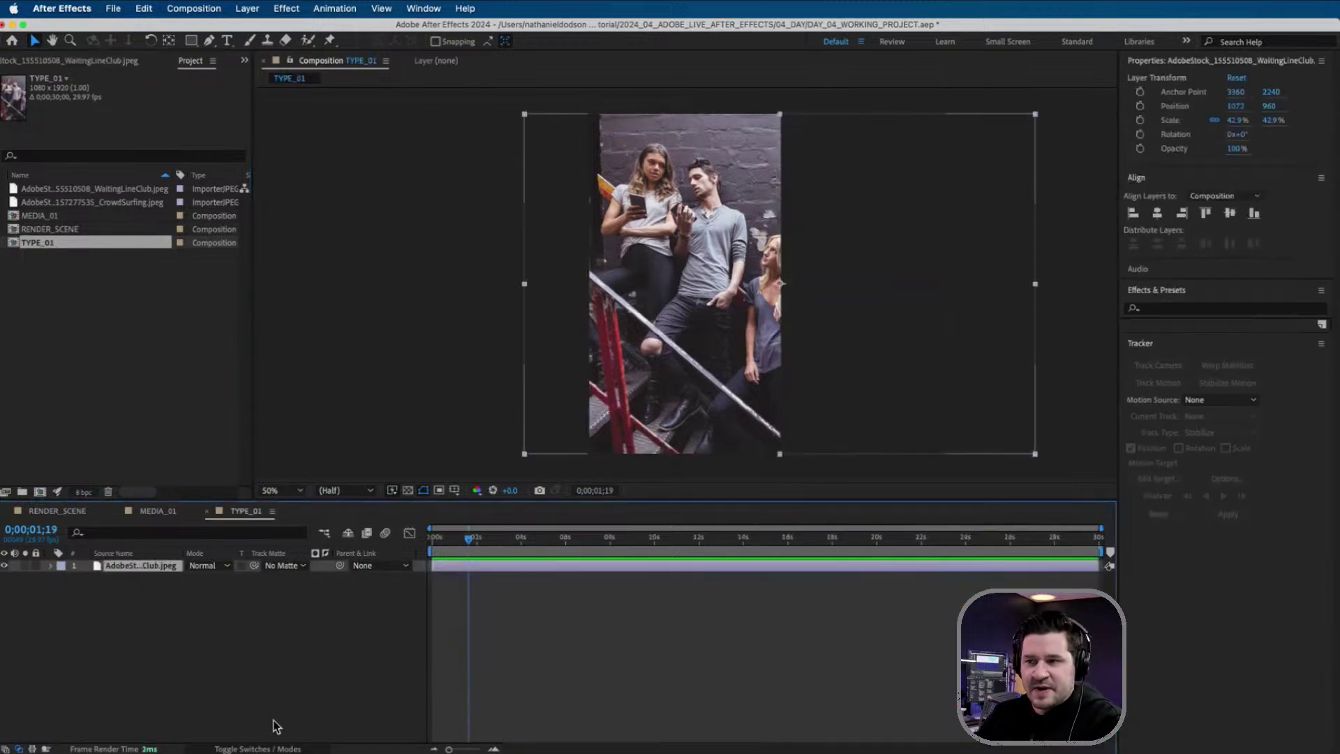
{"action": "key", "text": "Delete"}
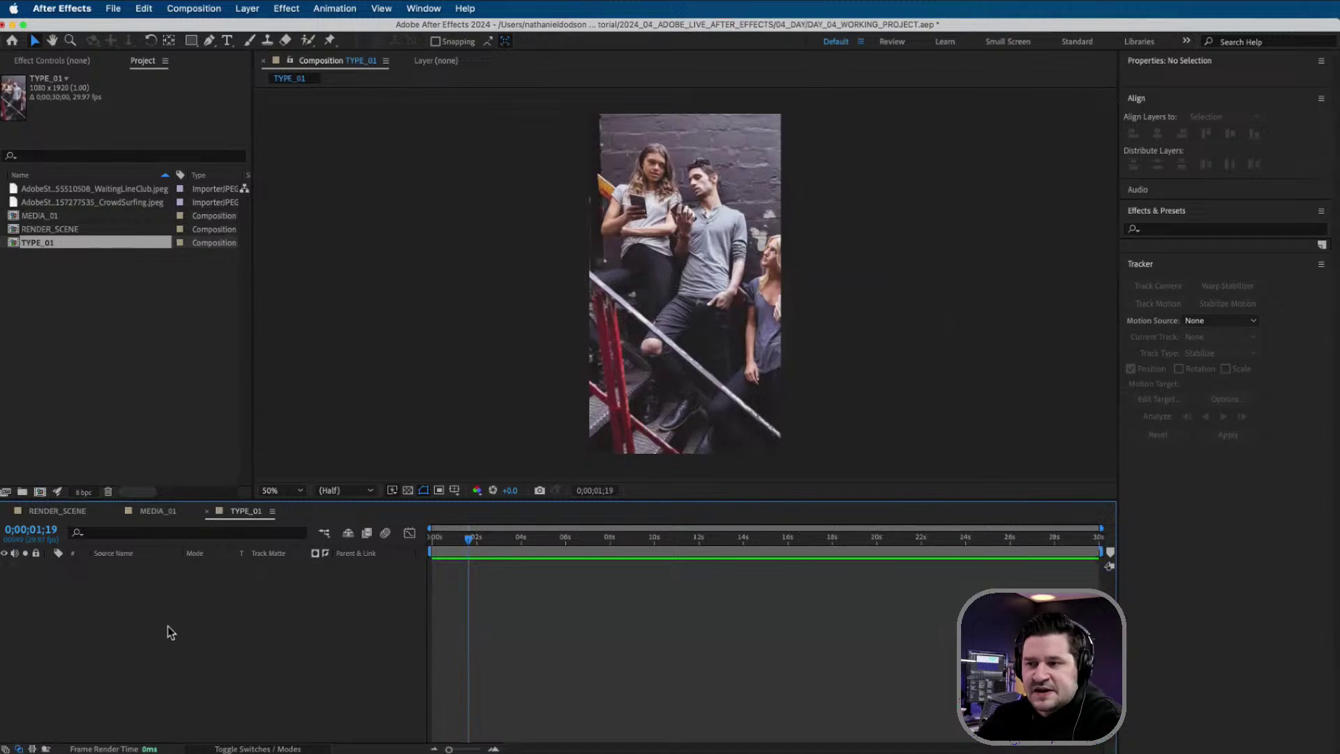
- Create a white 1080 x 1920 px solid named TEXT_BG in TYPE_01
{"action": "right_click", "coordinate": [128, 585]}
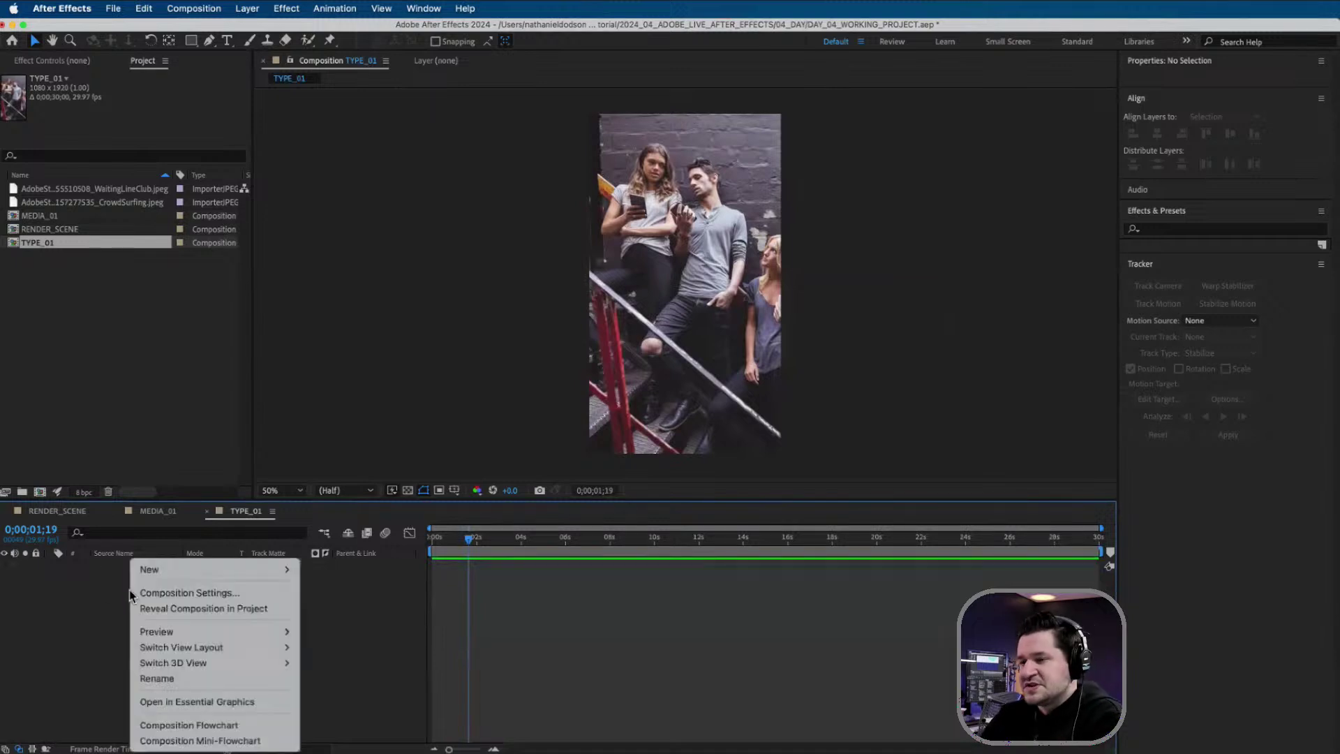
{"action": "mouse_move", "coordinate": [214, 570]}
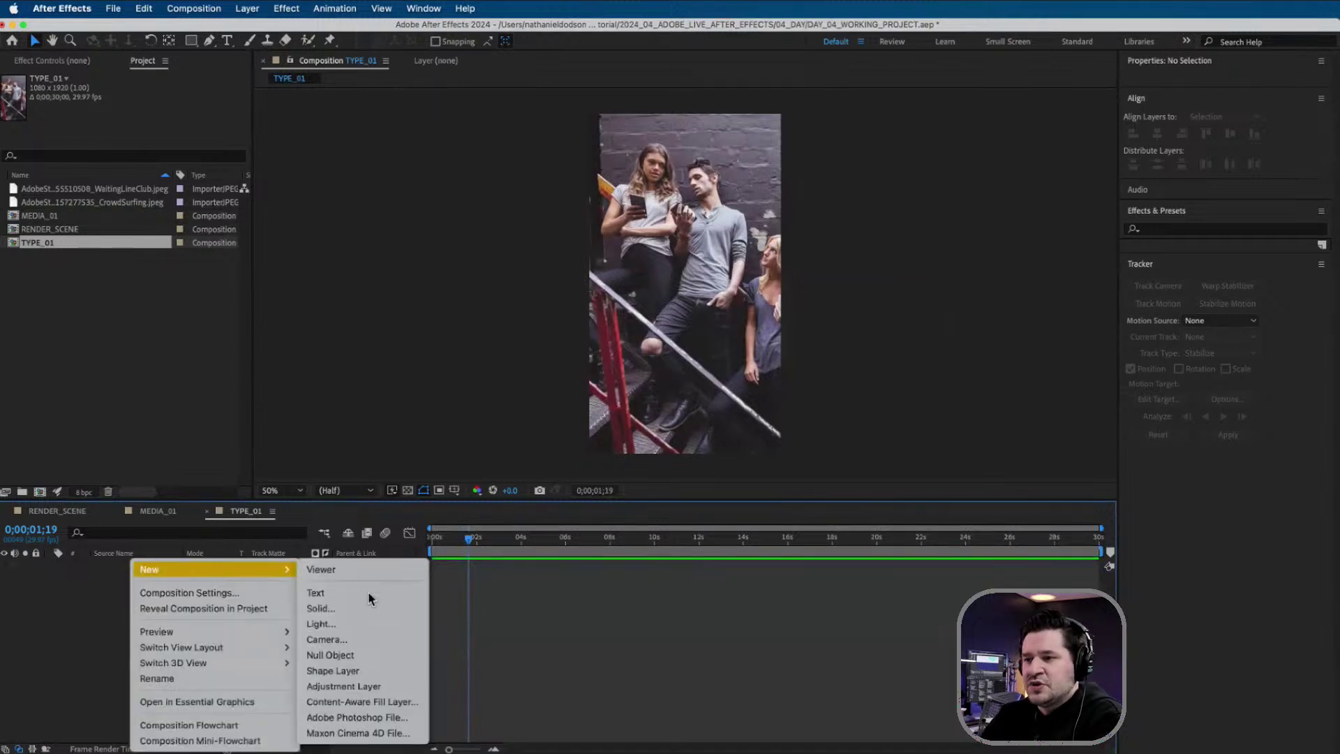
{"action": "left_click", "coordinate": [320, 607]}
{"action": "left_click_drag", "start_coordinate": [686, 238], "coordinate": [501, 267]}
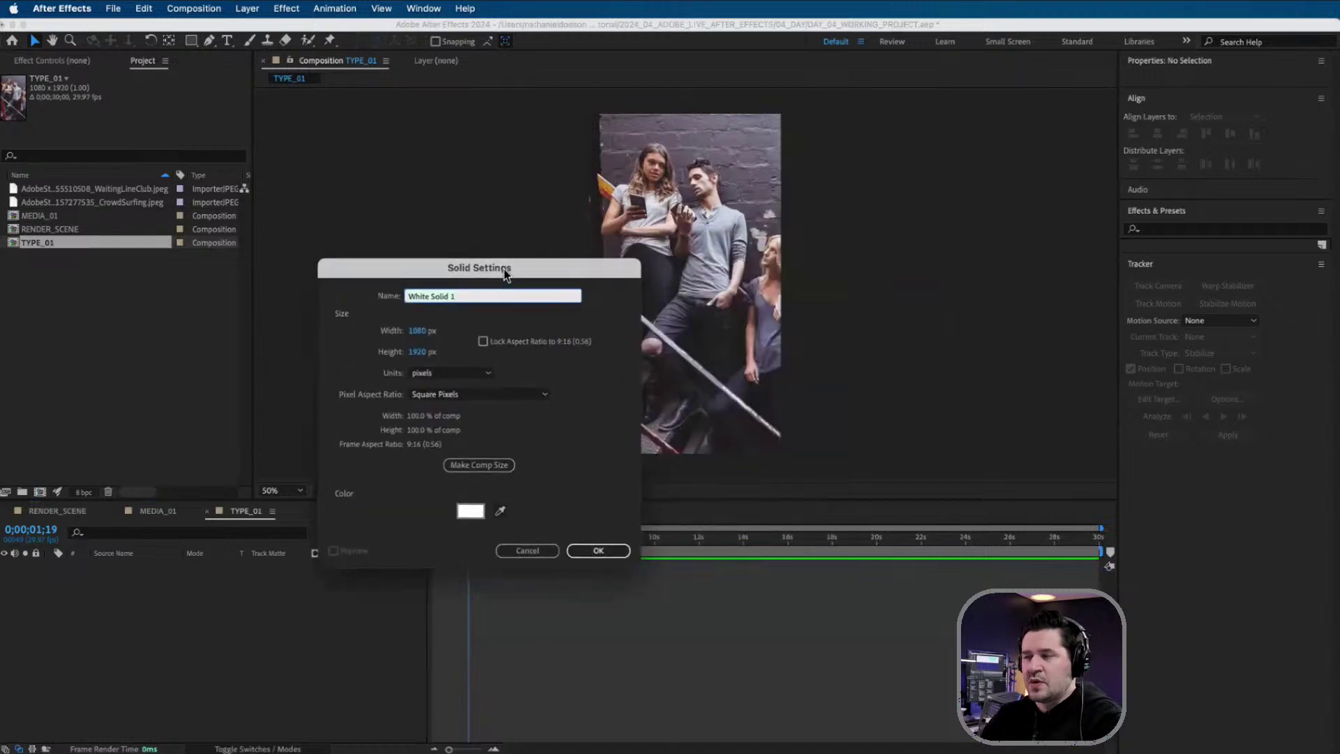
{"action": "type", "text": "TEXT_BG"}
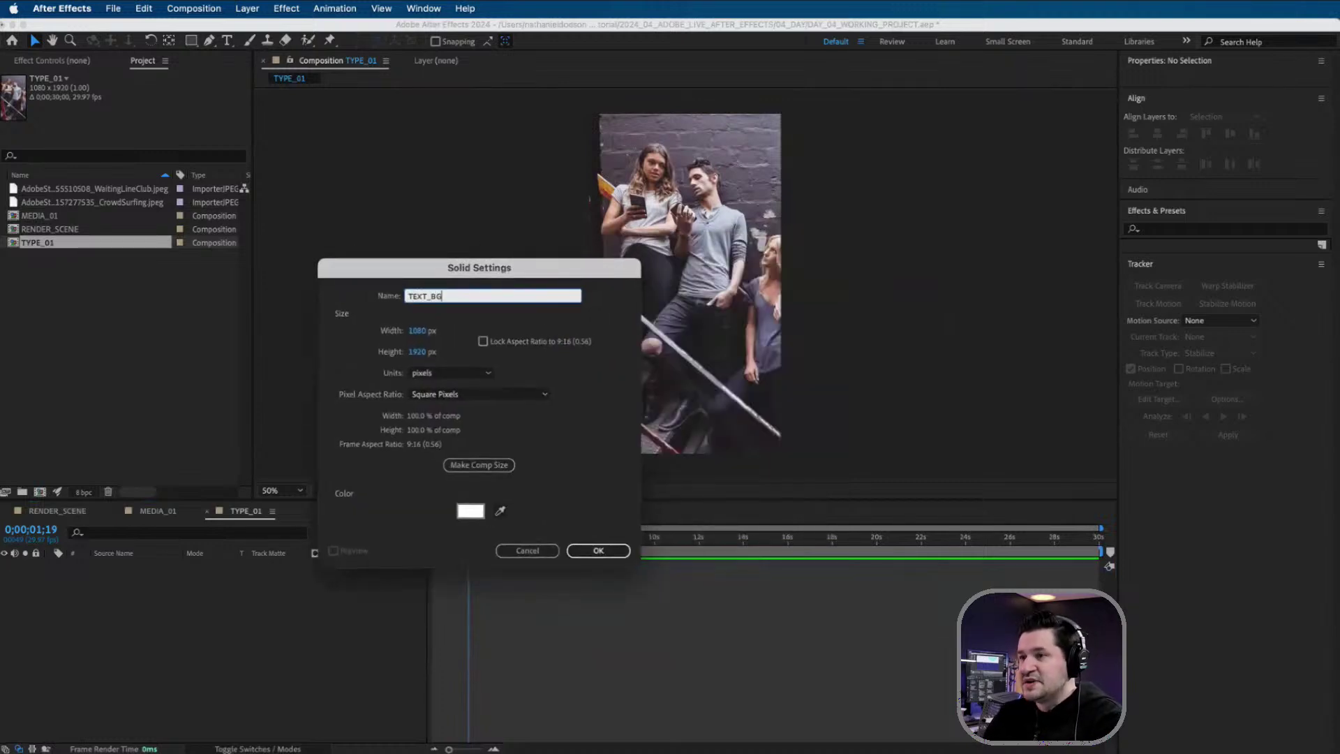
{"action": "left_click", "coordinate": [595, 550]}
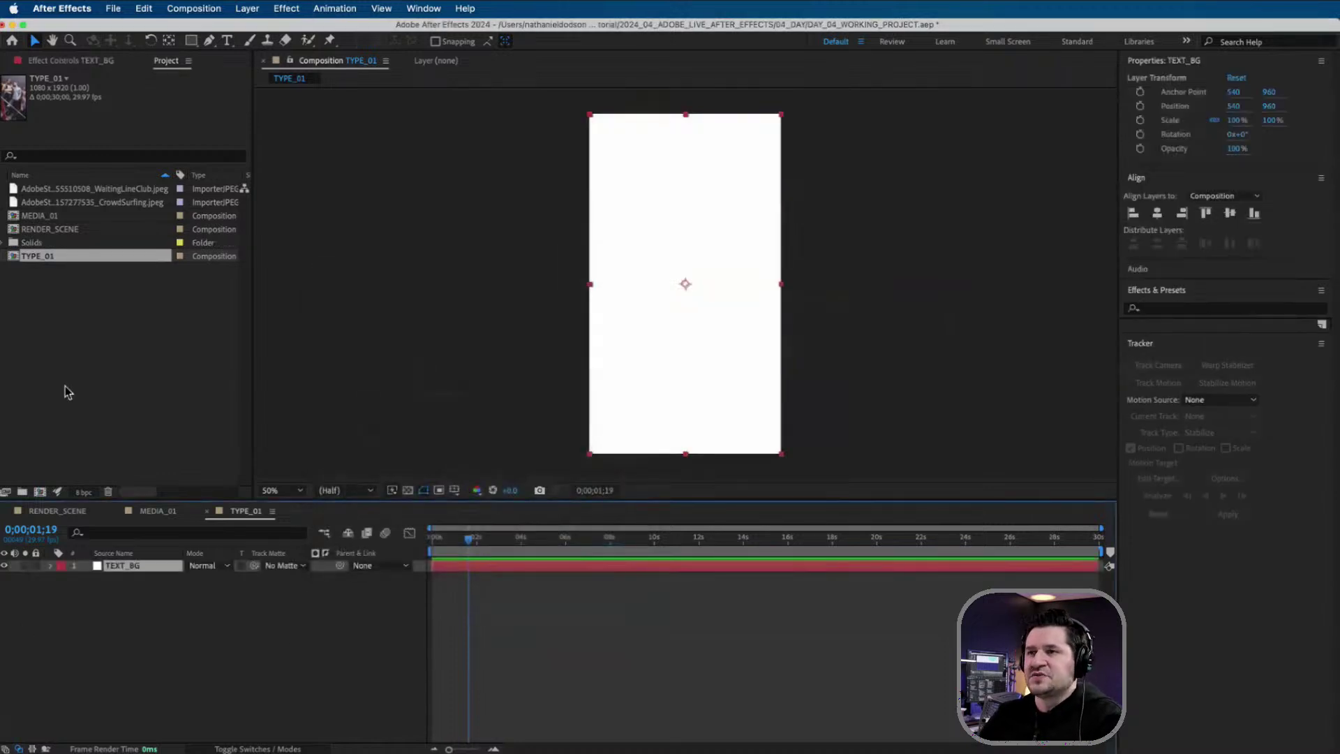
- Find the Fill effect, apply it to the TEXT_BG layer, and display its effect controls
{"action": "left_click", "coordinate": [1190, 308]}
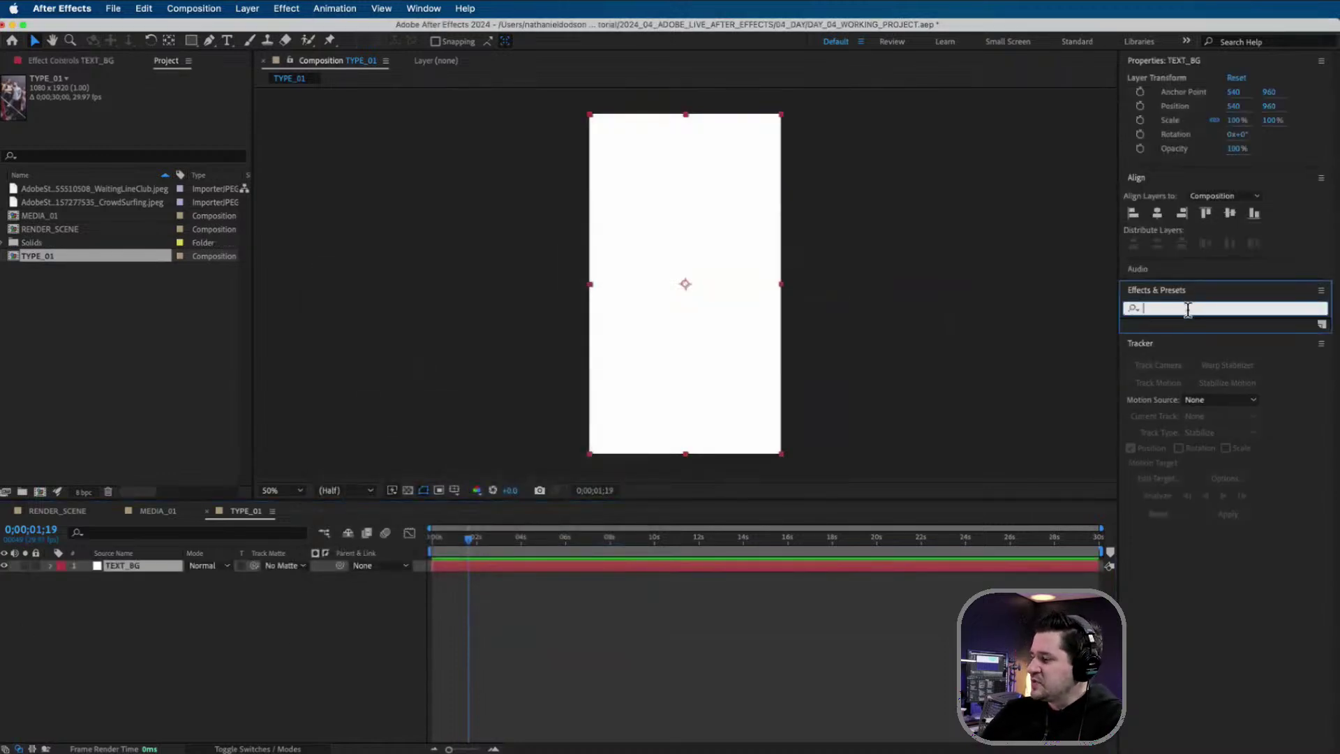
{"action": "type", "text": "Fill"}
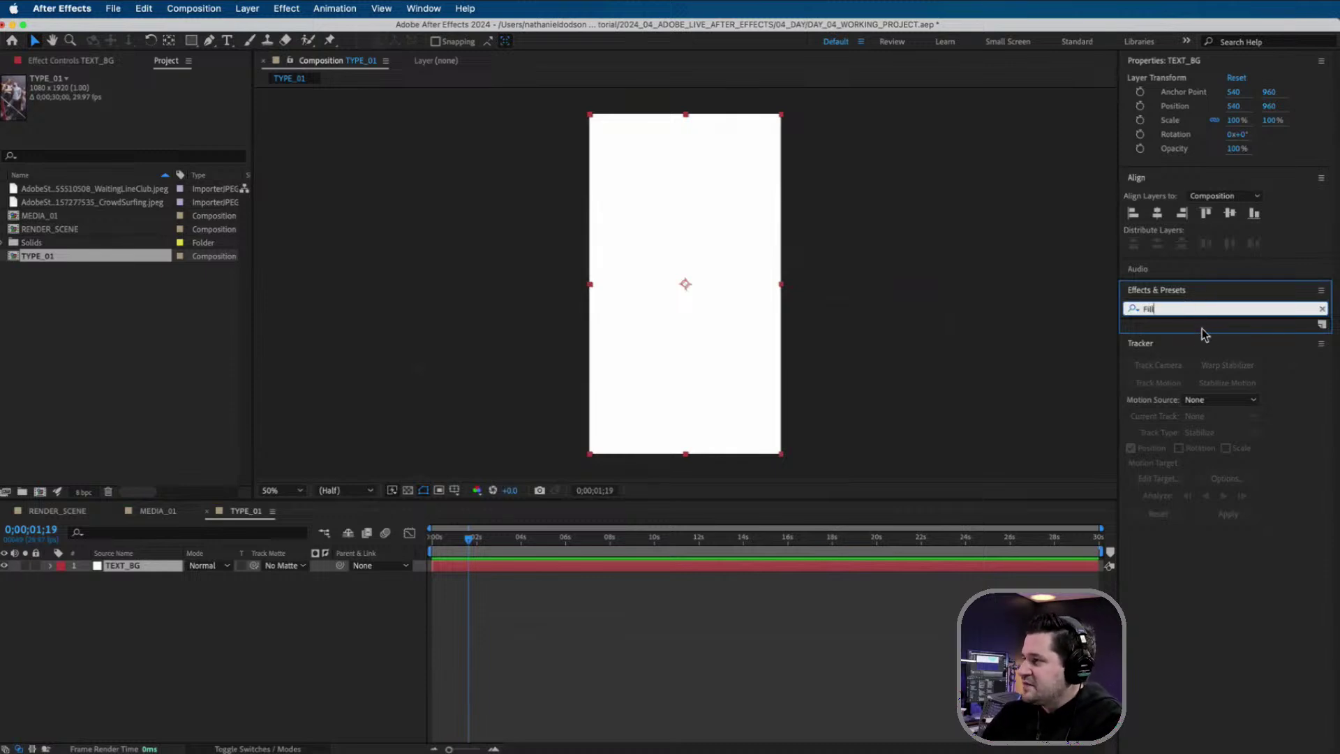
{"action": "key", "text": "Return"}
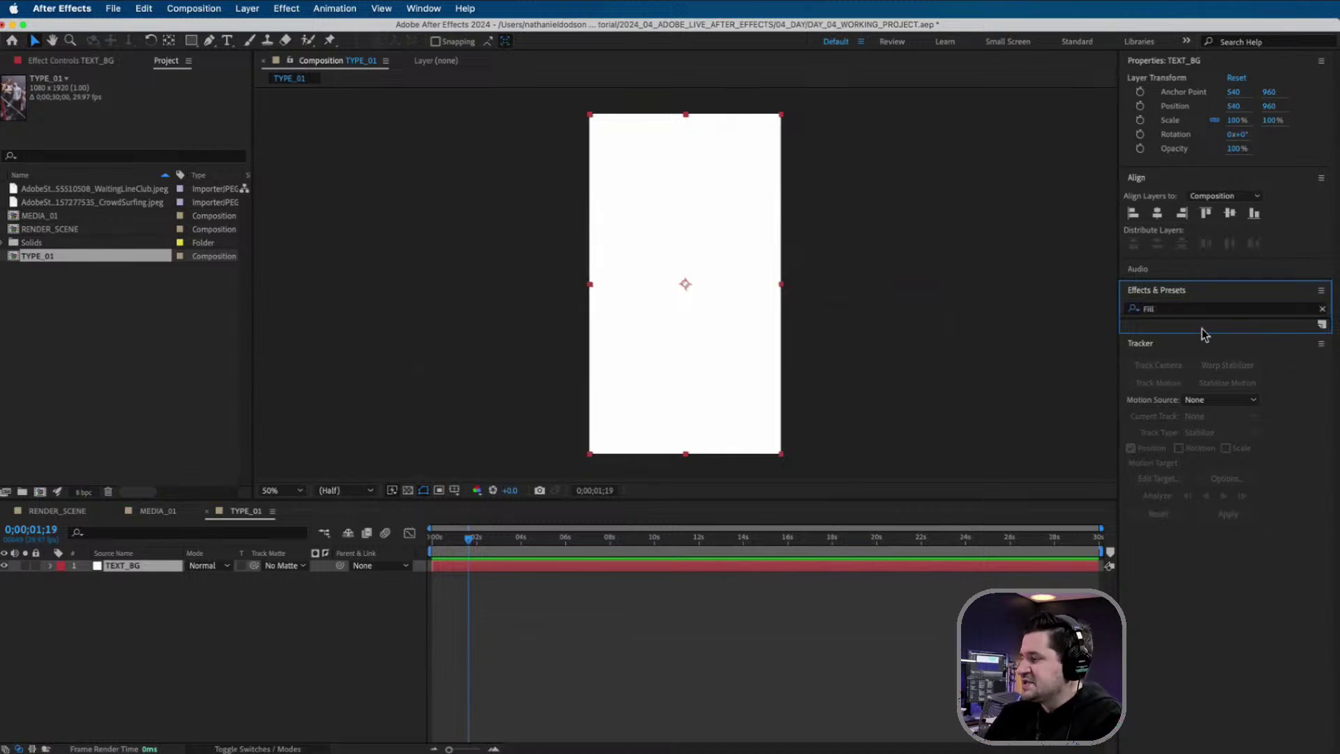
{"action": "left_click", "coordinate": [1238, 342]}
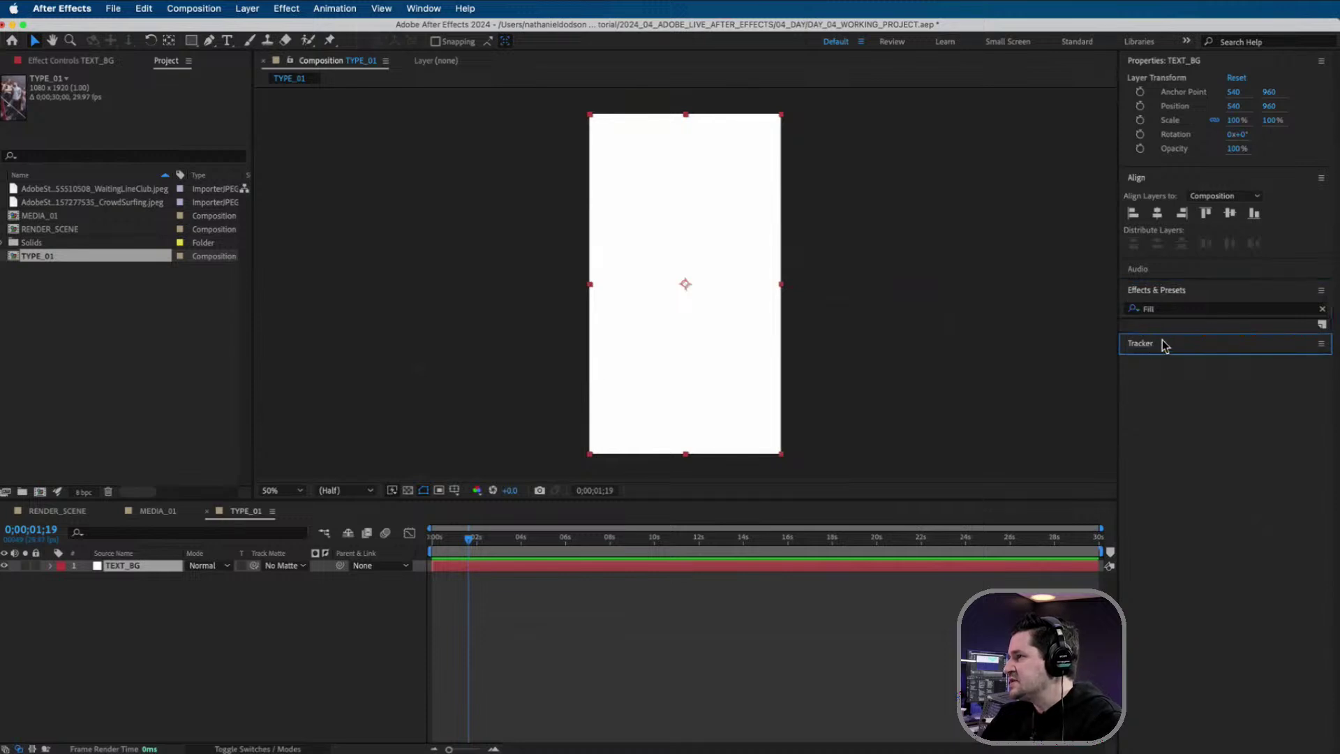
{"action": "left_click", "coordinate": [1155, 292]}
{"action": "double_click", "coordinate": [1156, 292]}
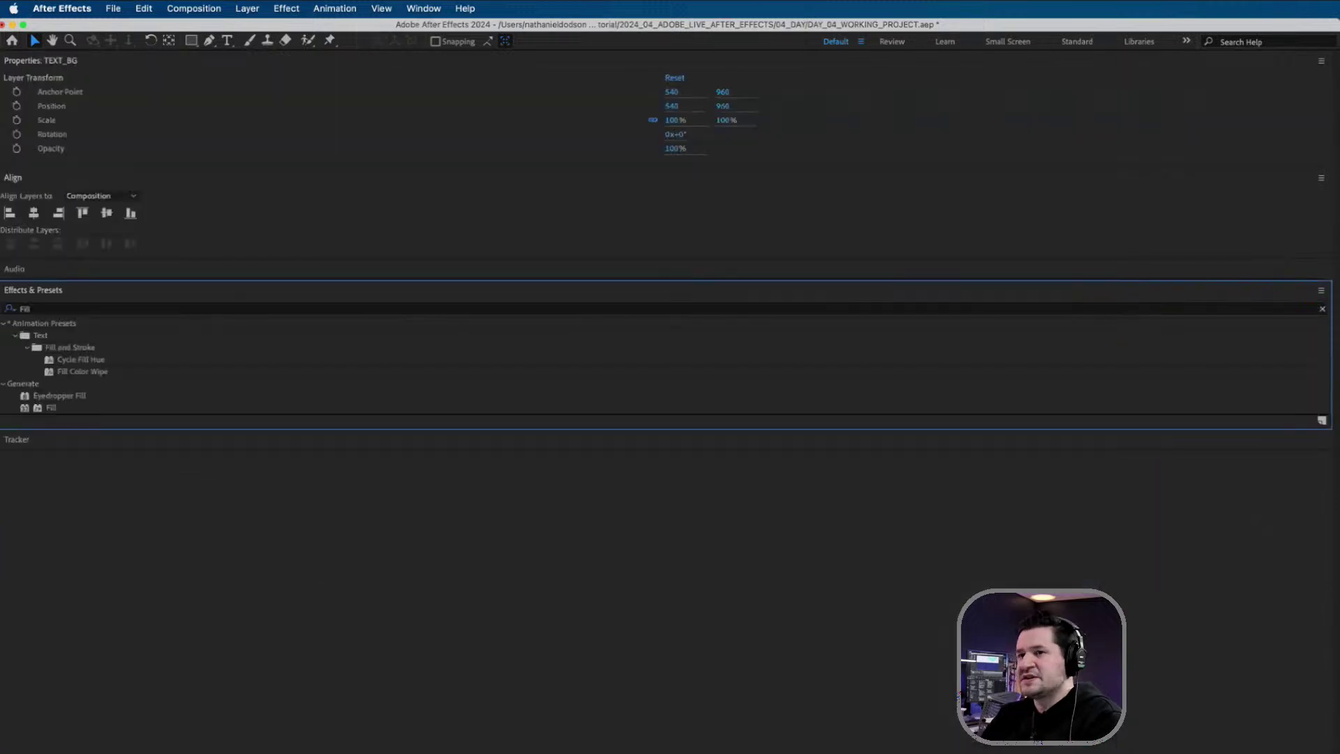
{"action": "key", "text": "grave"}
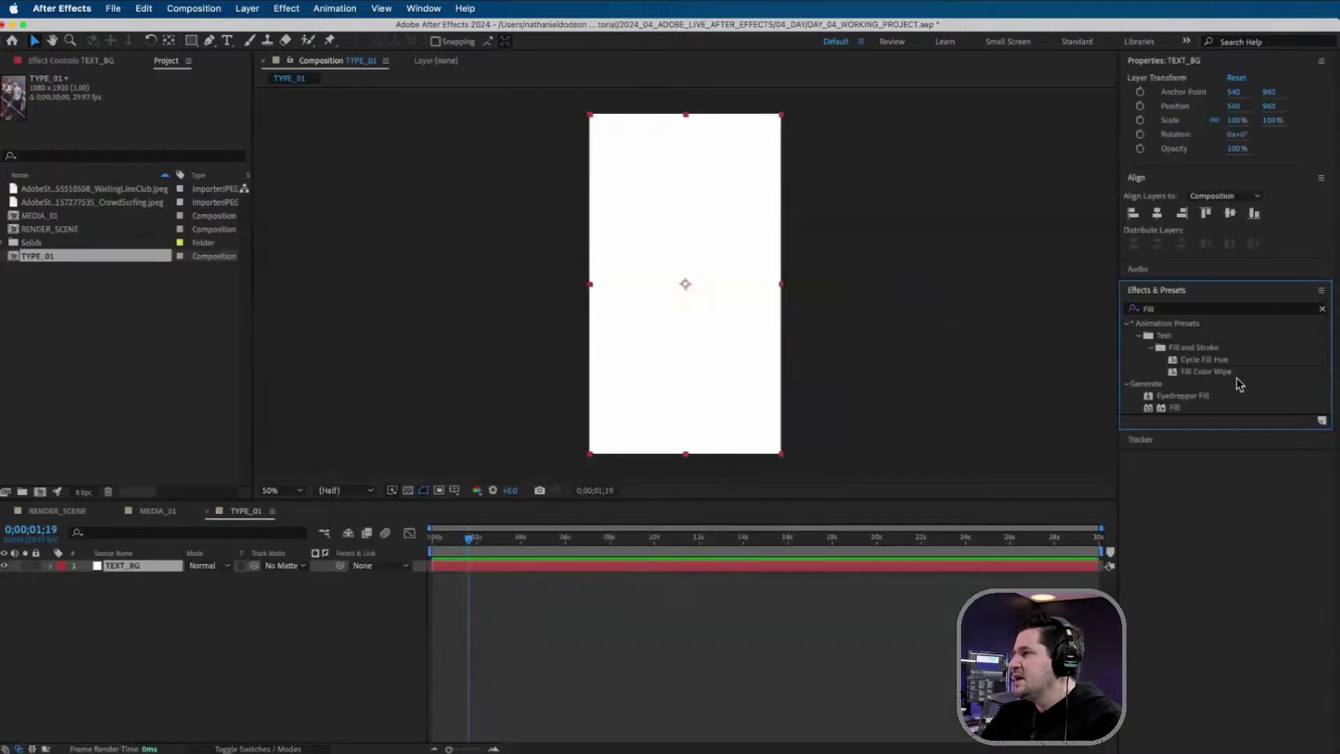
{"action": "left_click", "coordinate": [1175, 409]}
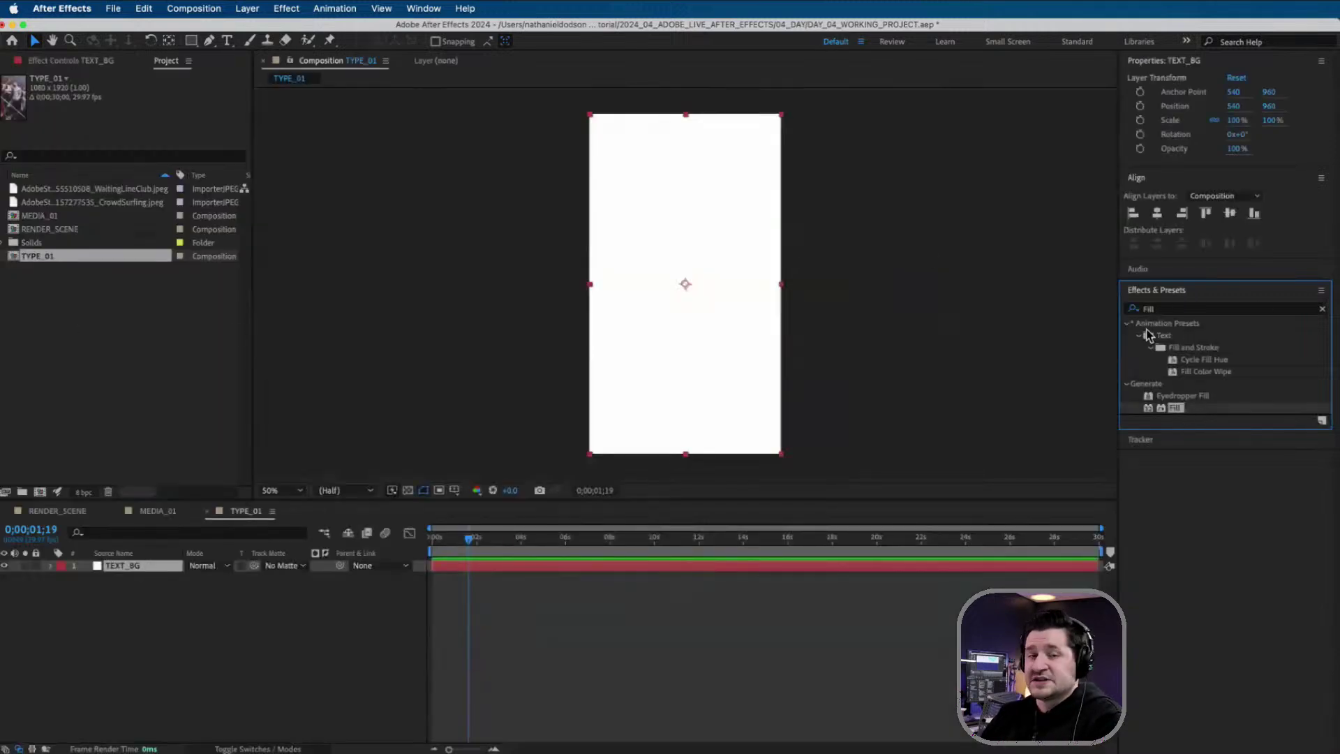
{"action": "left_click_drag", "start_coordinate": [1178, 406], "coordinate": [129, 567]}
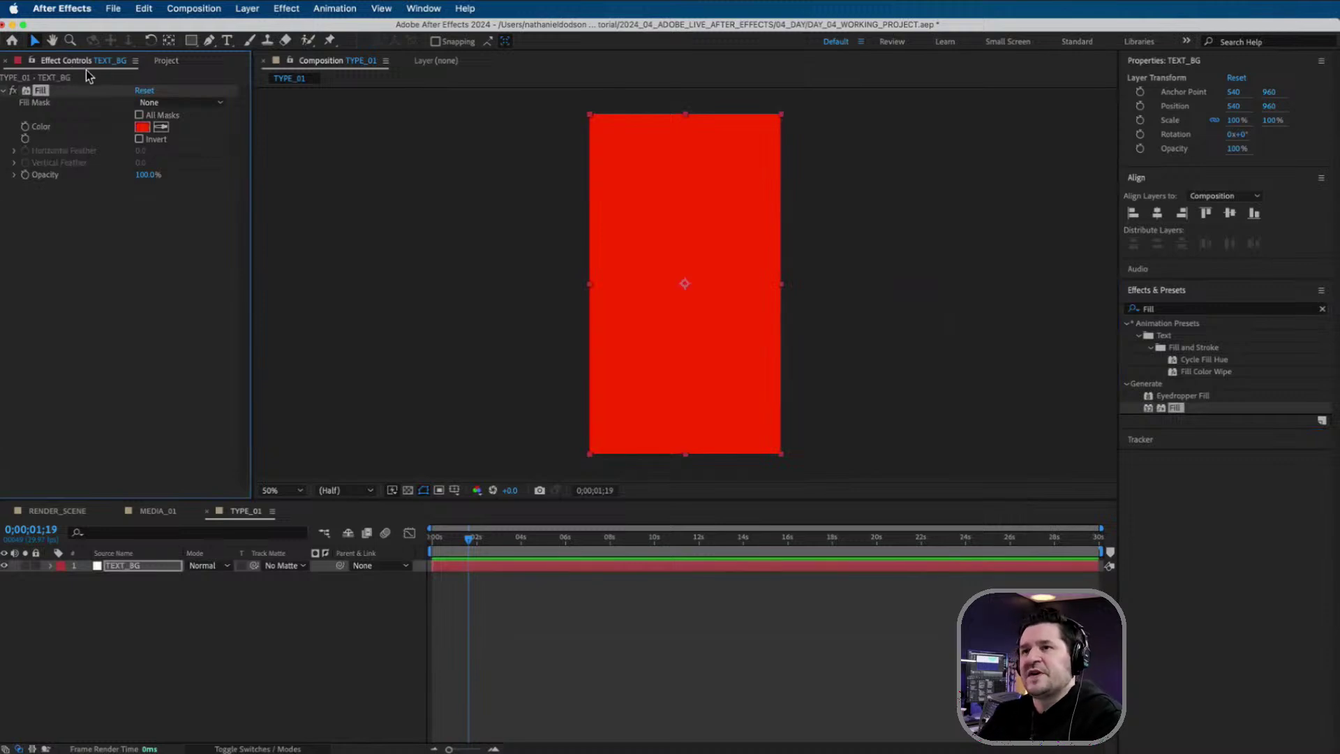
{"action": "left_click", "coordinate": [166, 61]}
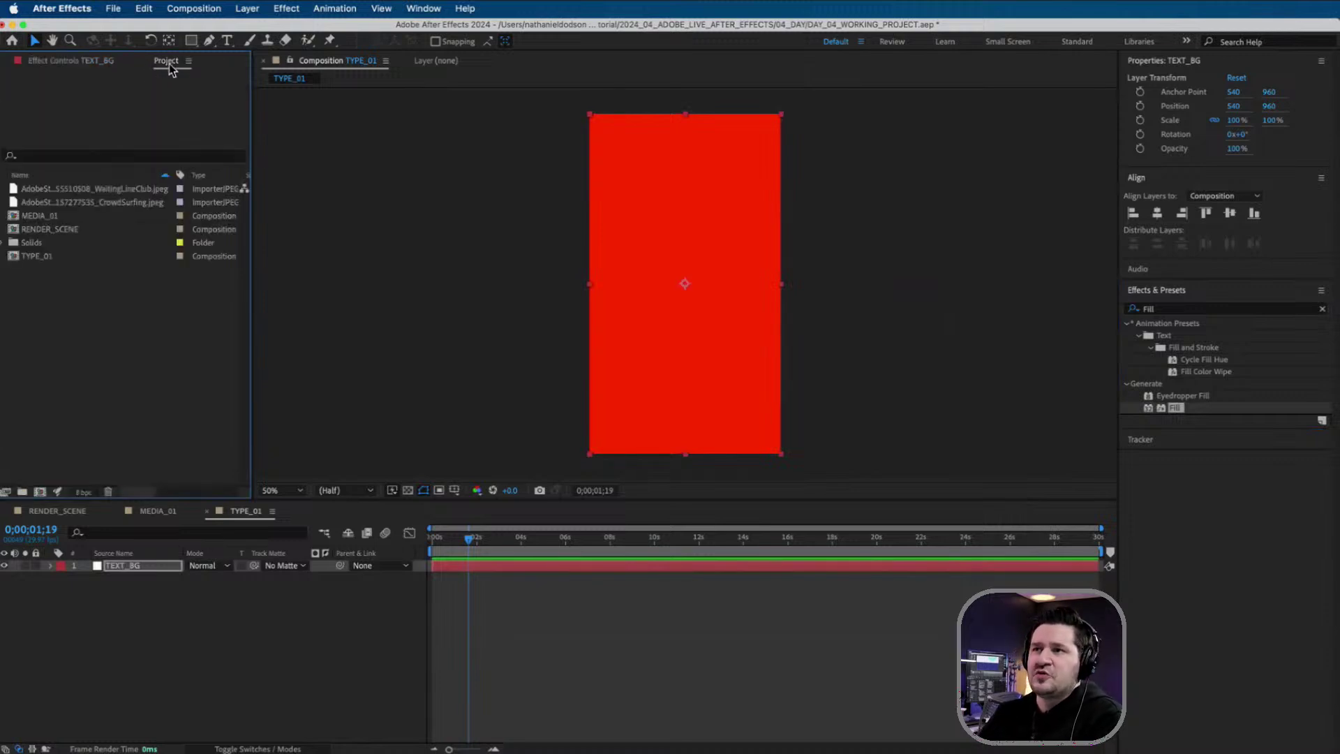
{"action": "key", "text": "F3"}
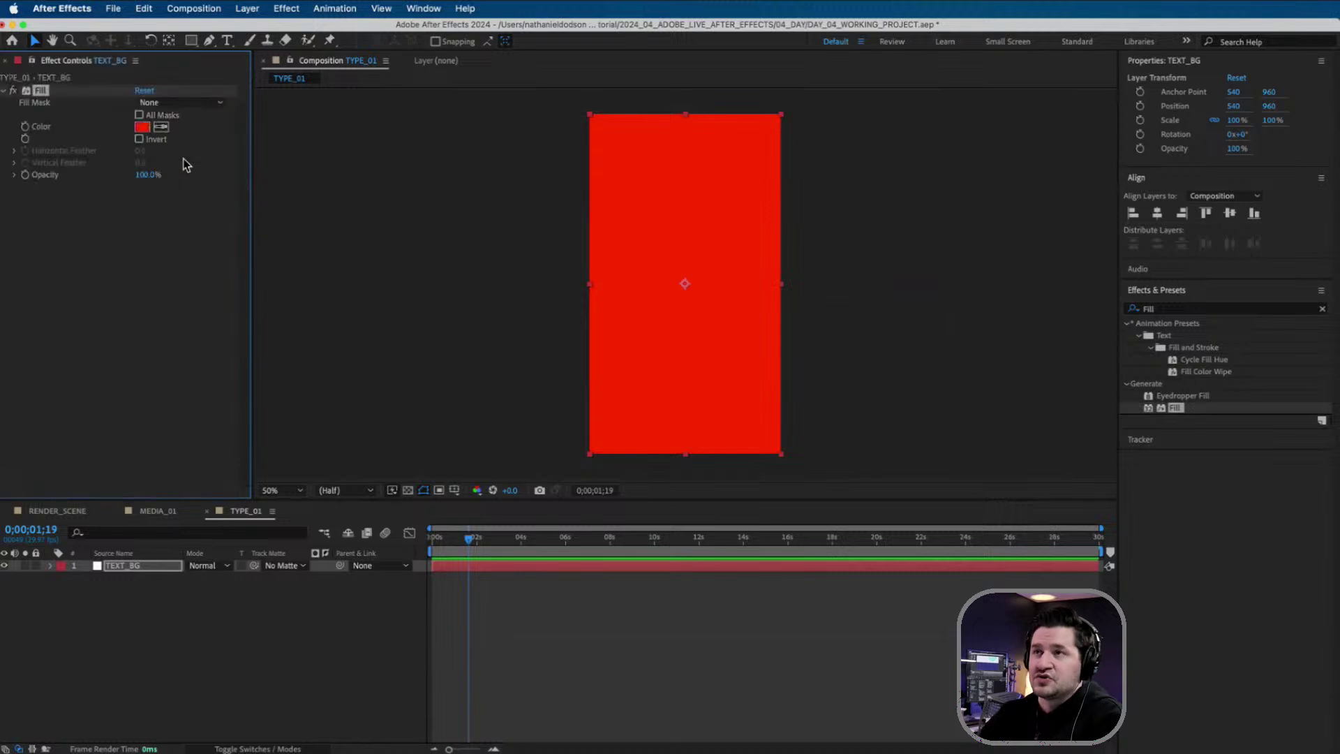
- Set the TEXT_BG layer's Fill color to dark blue 000EAB
{"action": "key", "text": "F3"}
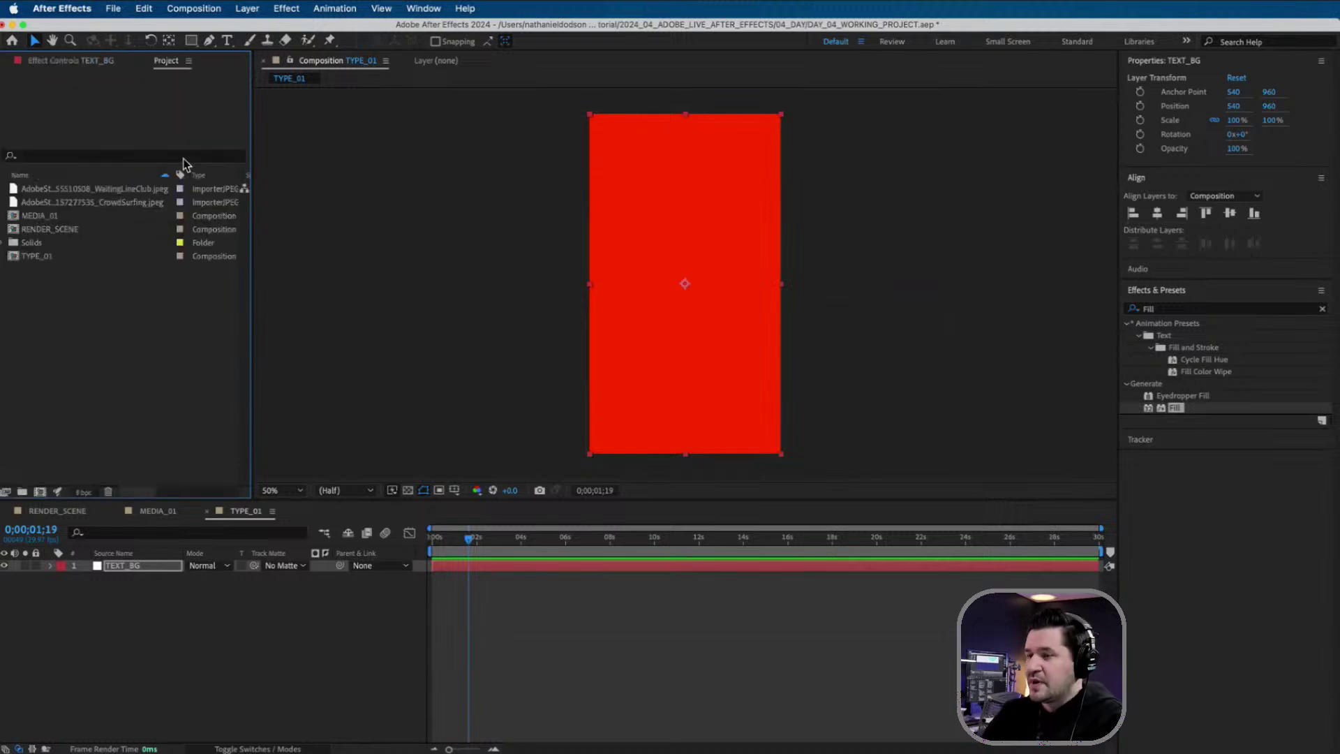
{"action": "key", "text": "F3"}
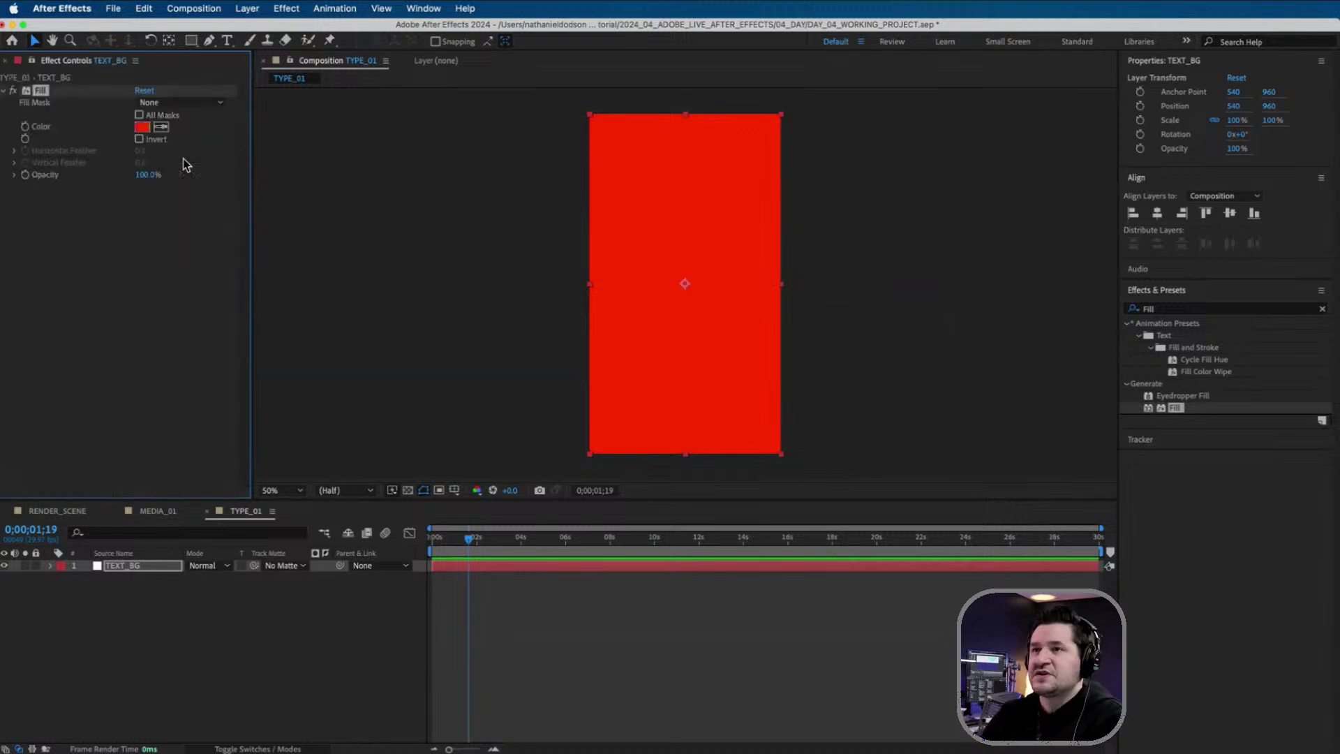
{"action": "left_click", "coordinate": [144, 131]}
{"action": "left_click_drag", "start_coordinate": [624, 287], "coordinate": [265, 212]}
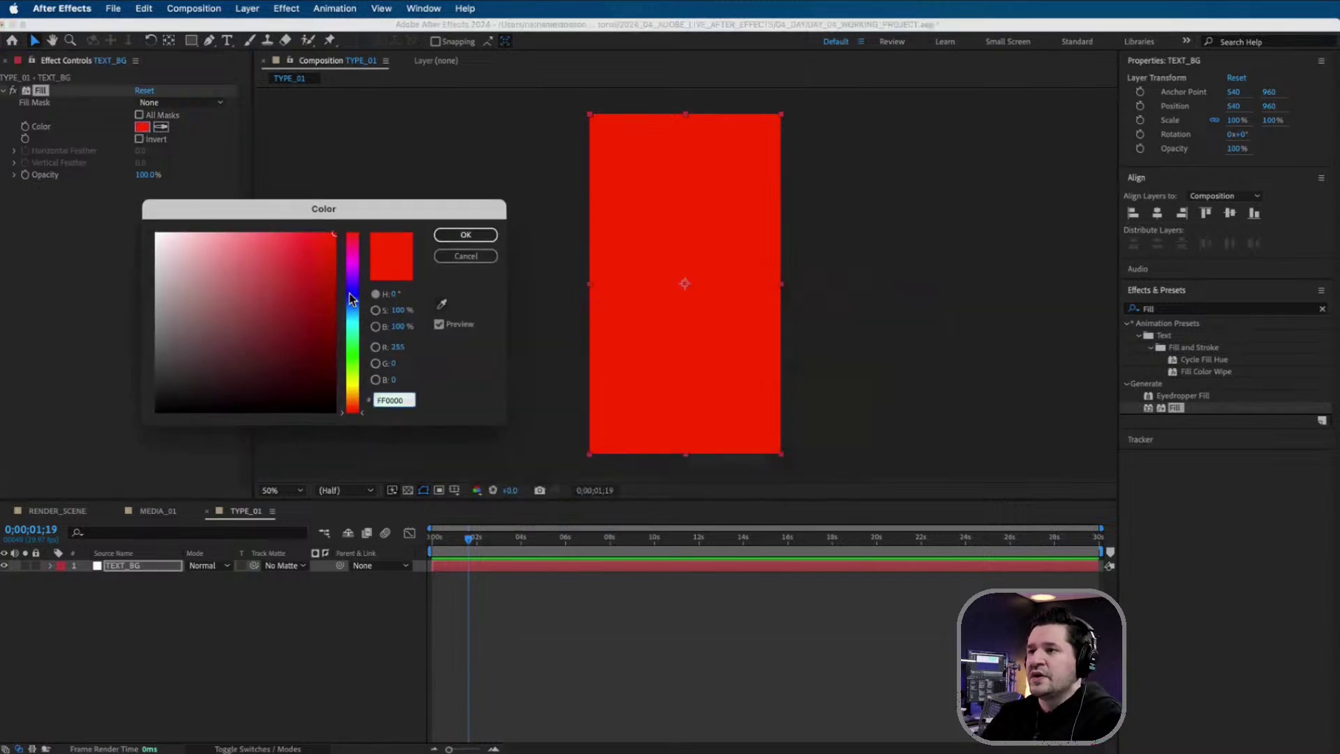
{"action": "left_click", "coordinate": [350, 293]}
{"action": "left_click", "coordinate": [339, 292]}
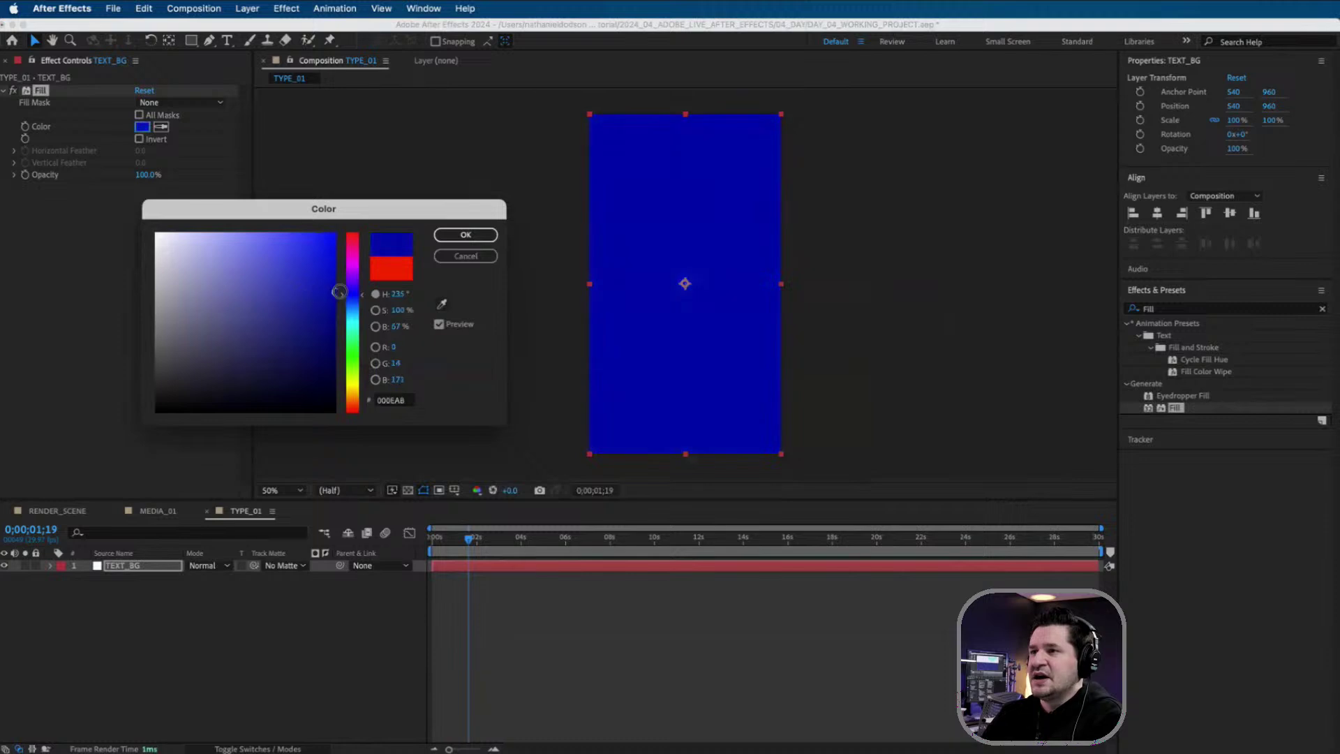
{"action": "left_click", "coordinate": [466, 235]}
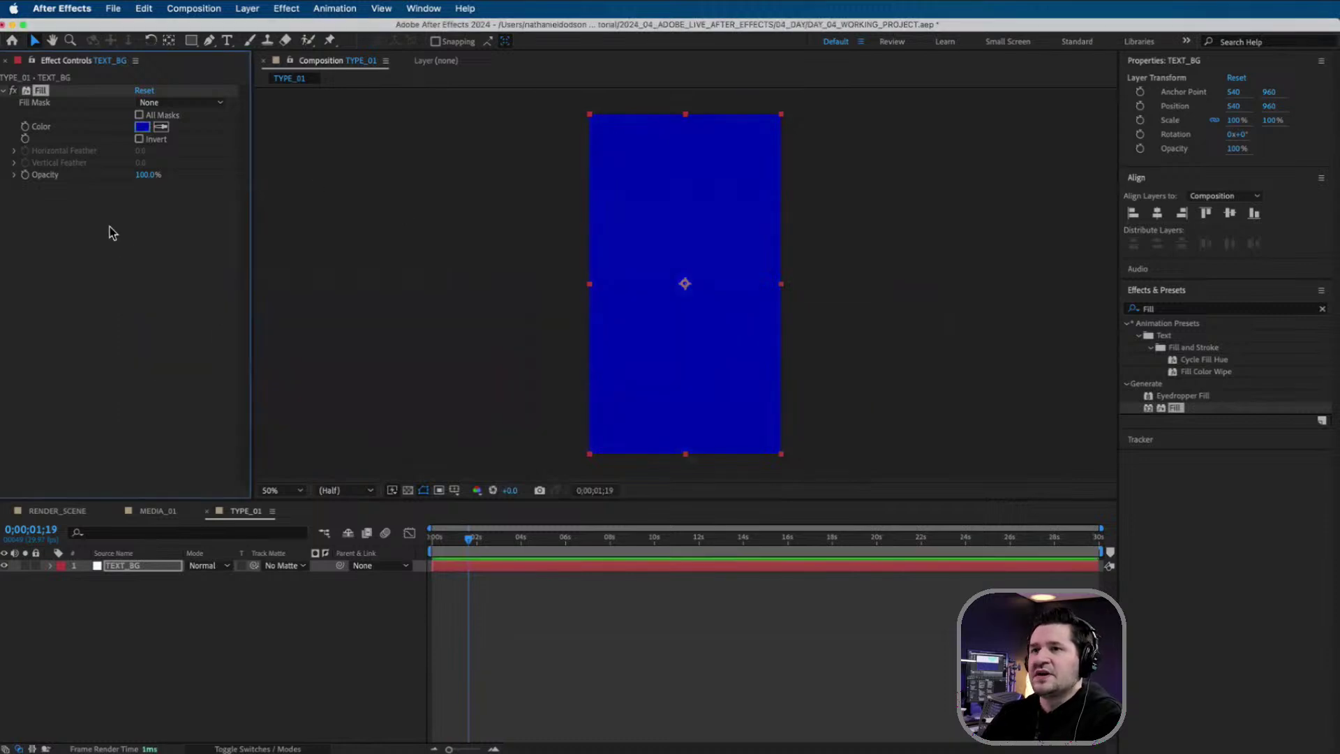
- Set the Fill effect's opacity on TEXT_BG to 50% and deselect the layer
{"action": "left_click", "coordinate": [147, 178]}
{"action": "type", "text": "50"}
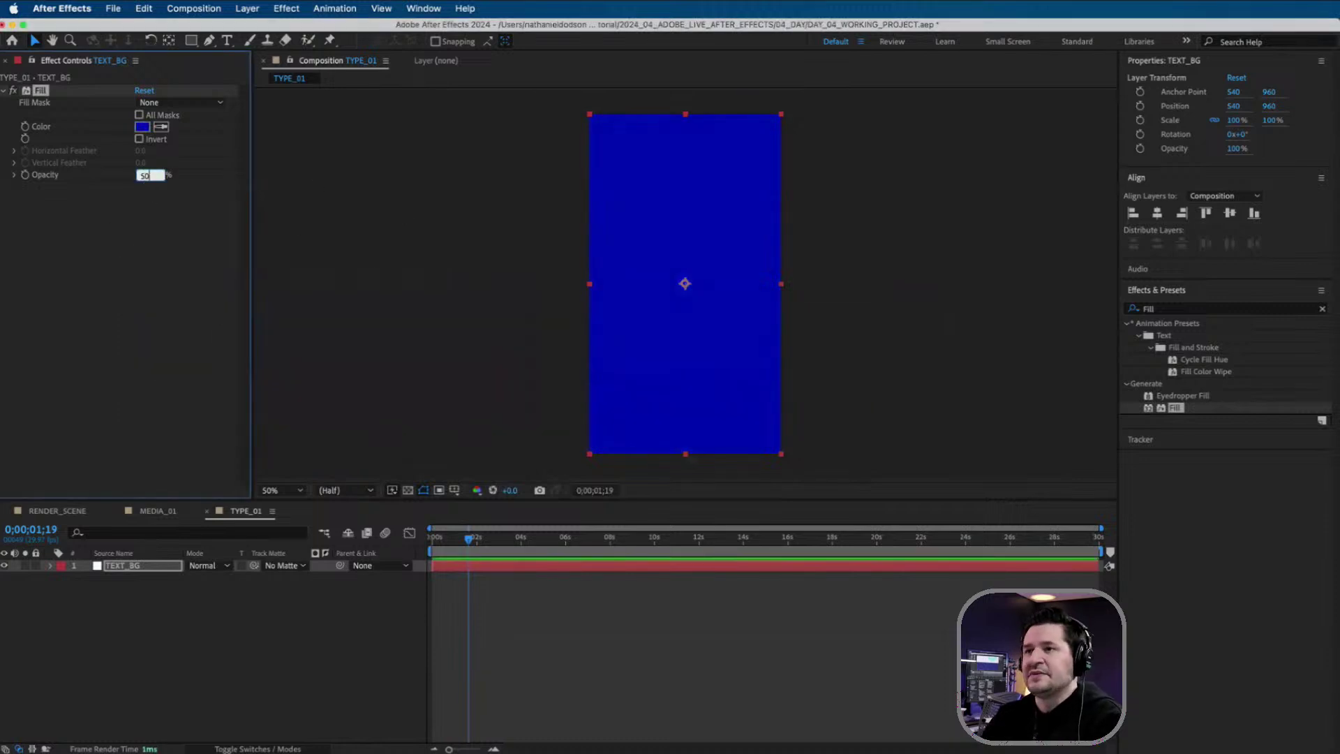
{"action": "key", "text": "Return"}
{"action": "left_click", "coordinate": [154, 305]}
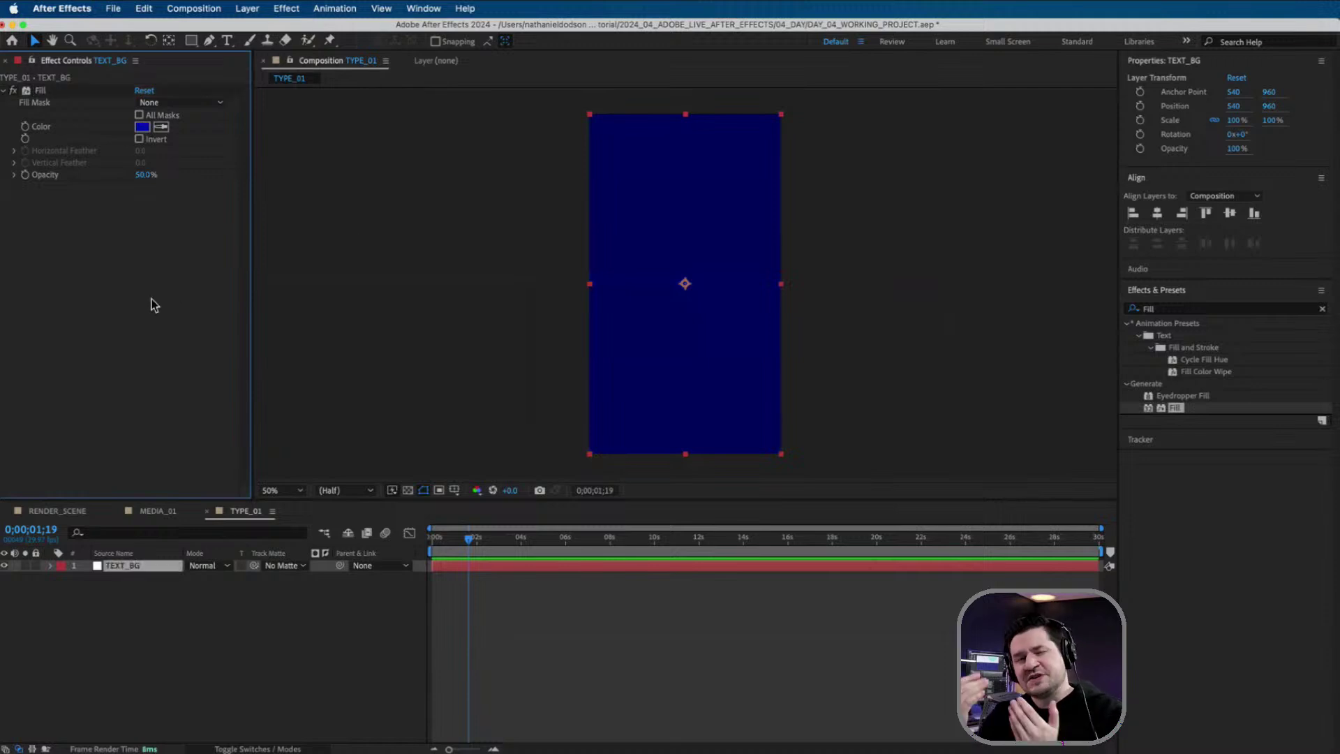
{"action": "left_click", "coordinate": [257, 629]}
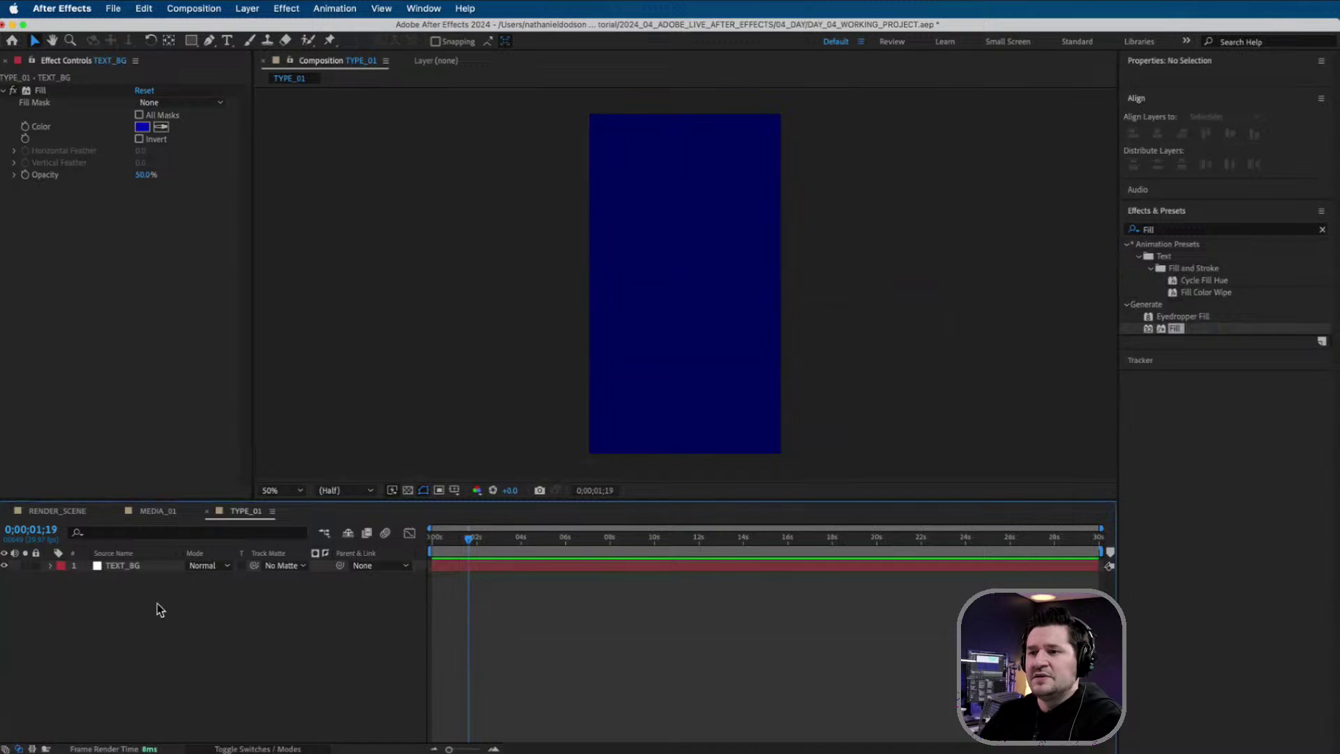
- Add TYPE_01 as the uppermost layer of the RENDER_SCENE composition and scrub back to the first frame
{"action": "left_click", "coordinate": [57, 510]}
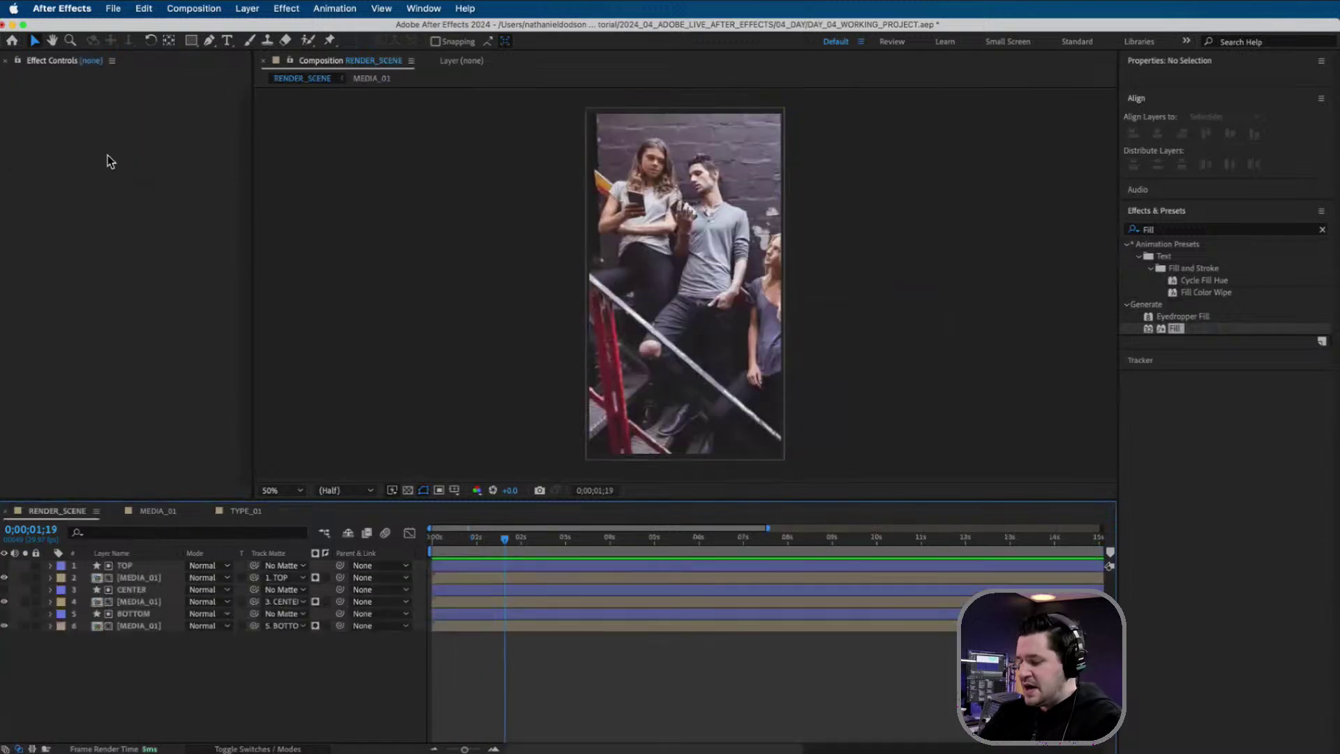
{"action": "key", "text": "super+0"}
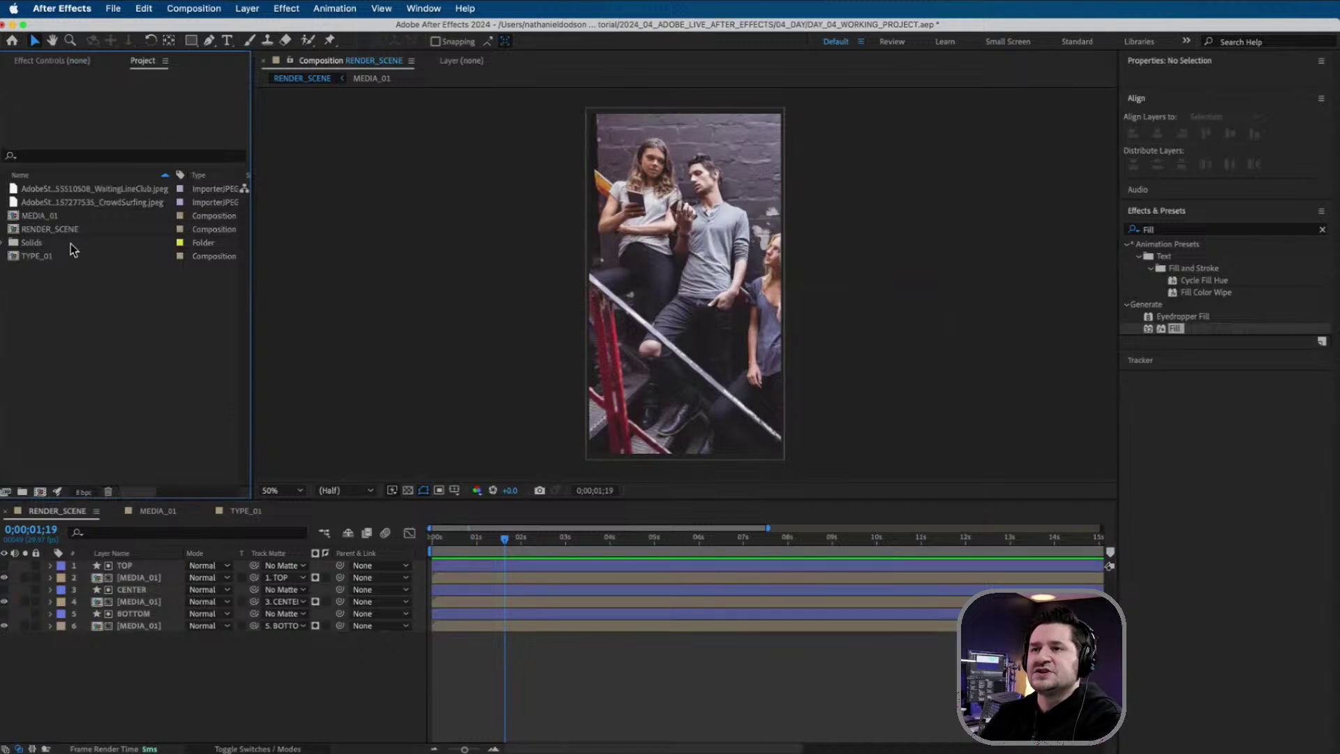
{"action": "left_click", "coordinate": [69, 261]}
{"action": "left_click_drag", "start_coordinate": [54, 263], "coordinate": [157, 564]}
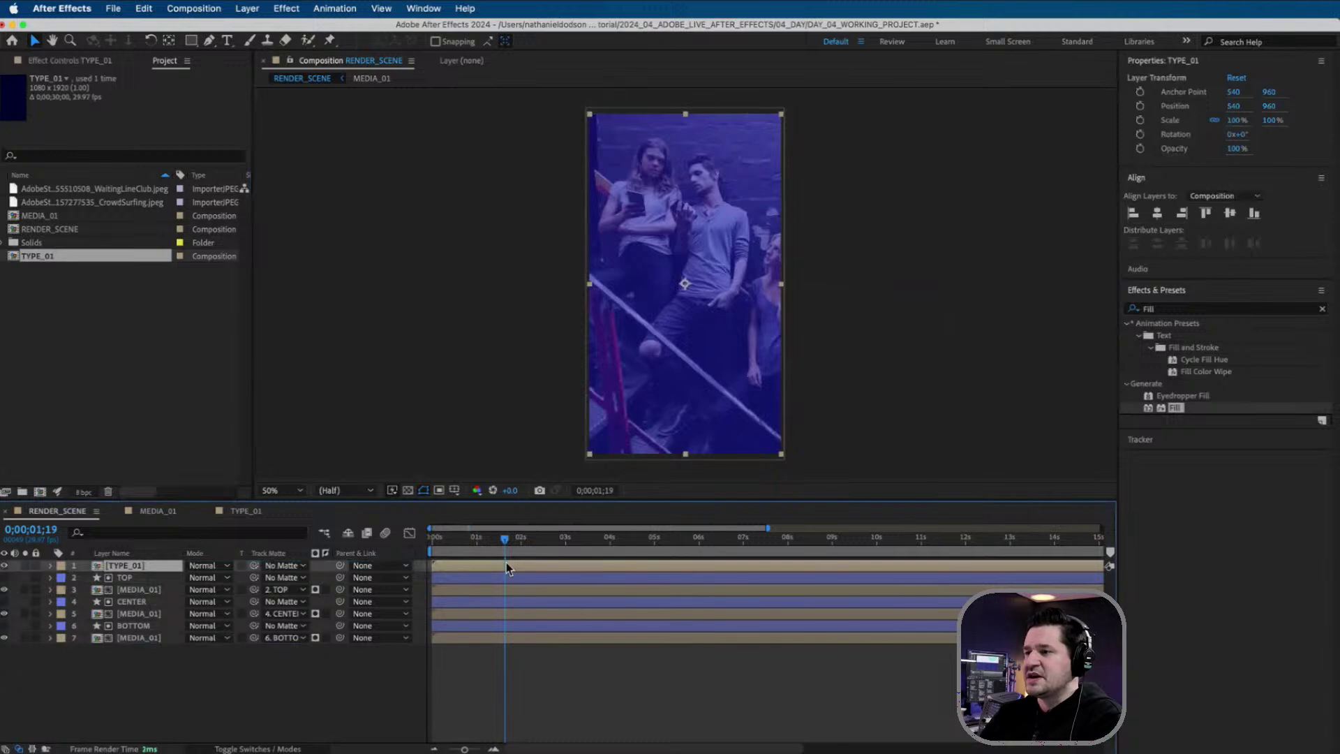
{"action": "left_click_drag", "start_coordinate": [504, 541], "coordinate": [405, 601]}
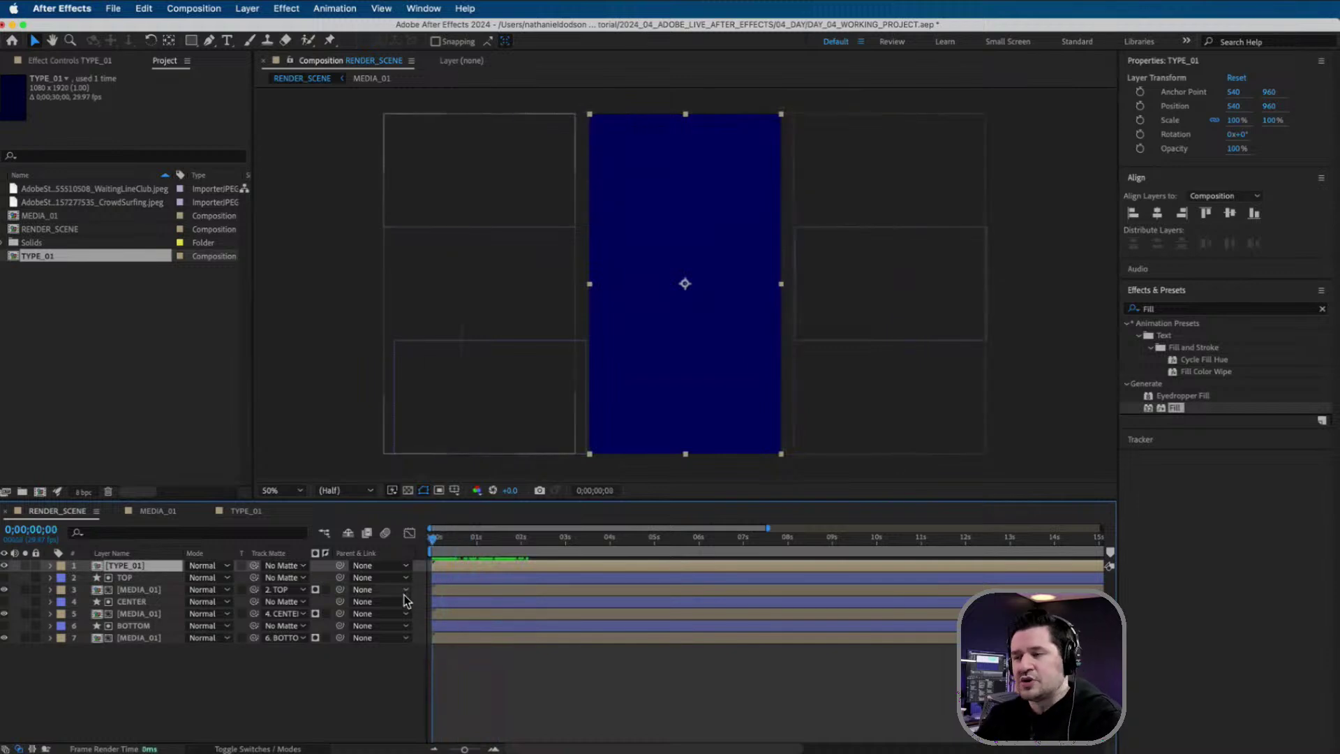
- In TYPE_01, create paragraph text reading "CHECK OUT THE FUN I HAD WITH MY CREW LAST NIGHT!" and center it horizontally and vertically in the composition
{"action": "left_click", "coordinate": [249, 510]}
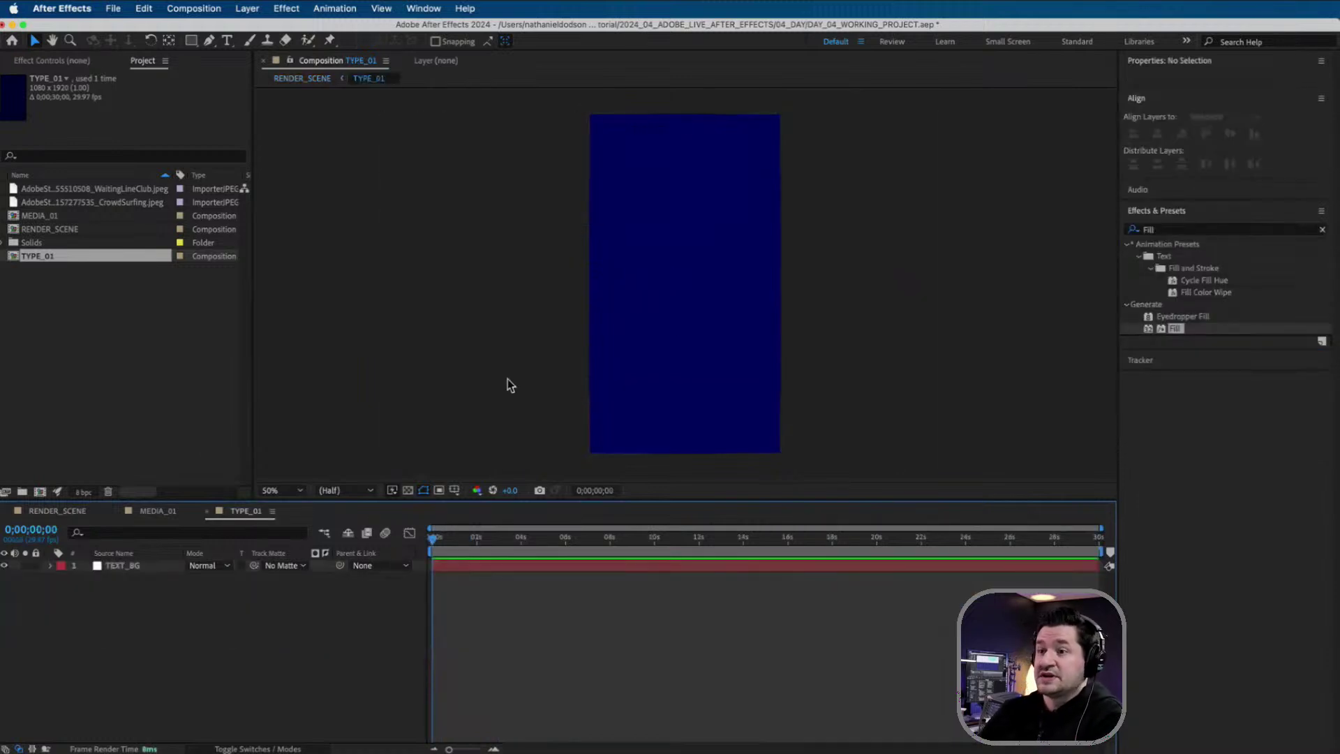
{"action": "left_click", "coordinate": [227, 40]}
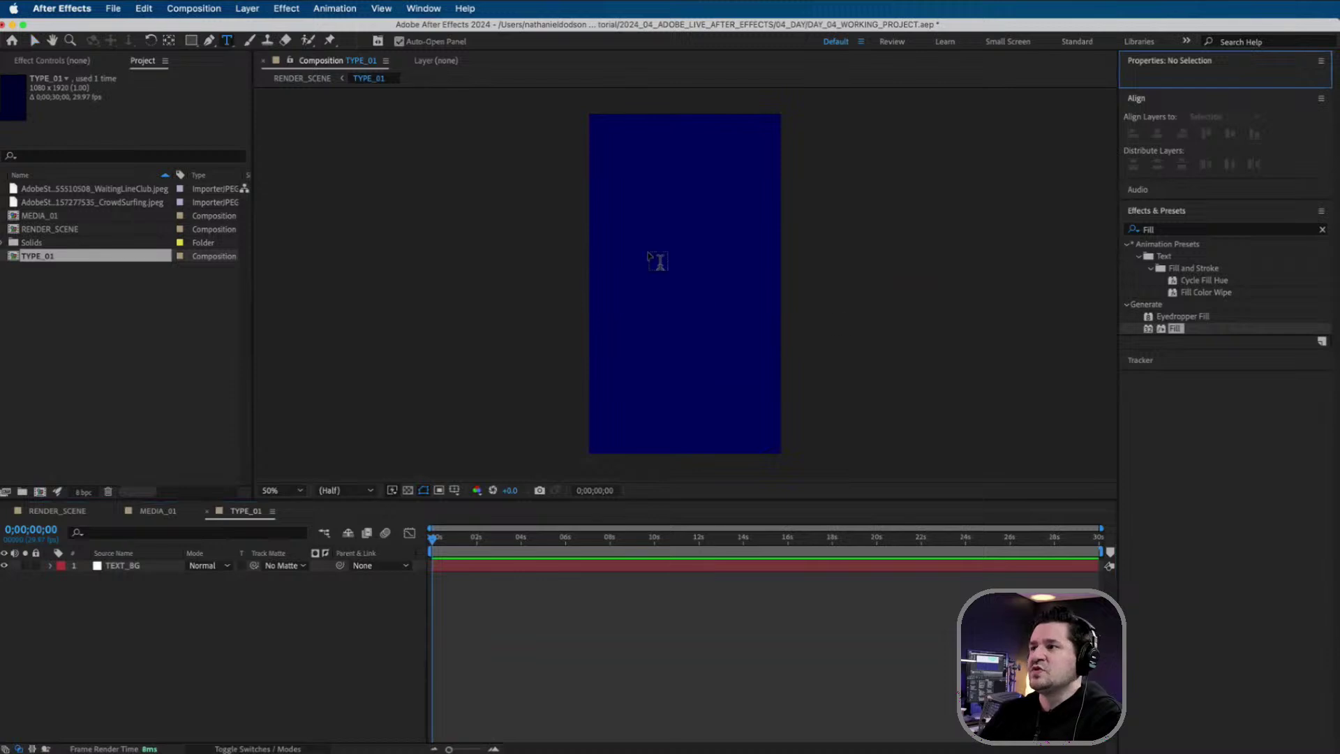
{"action": "left_click_drag", "start_coordinate": [602, 210], "coordinate": [762, 368]}
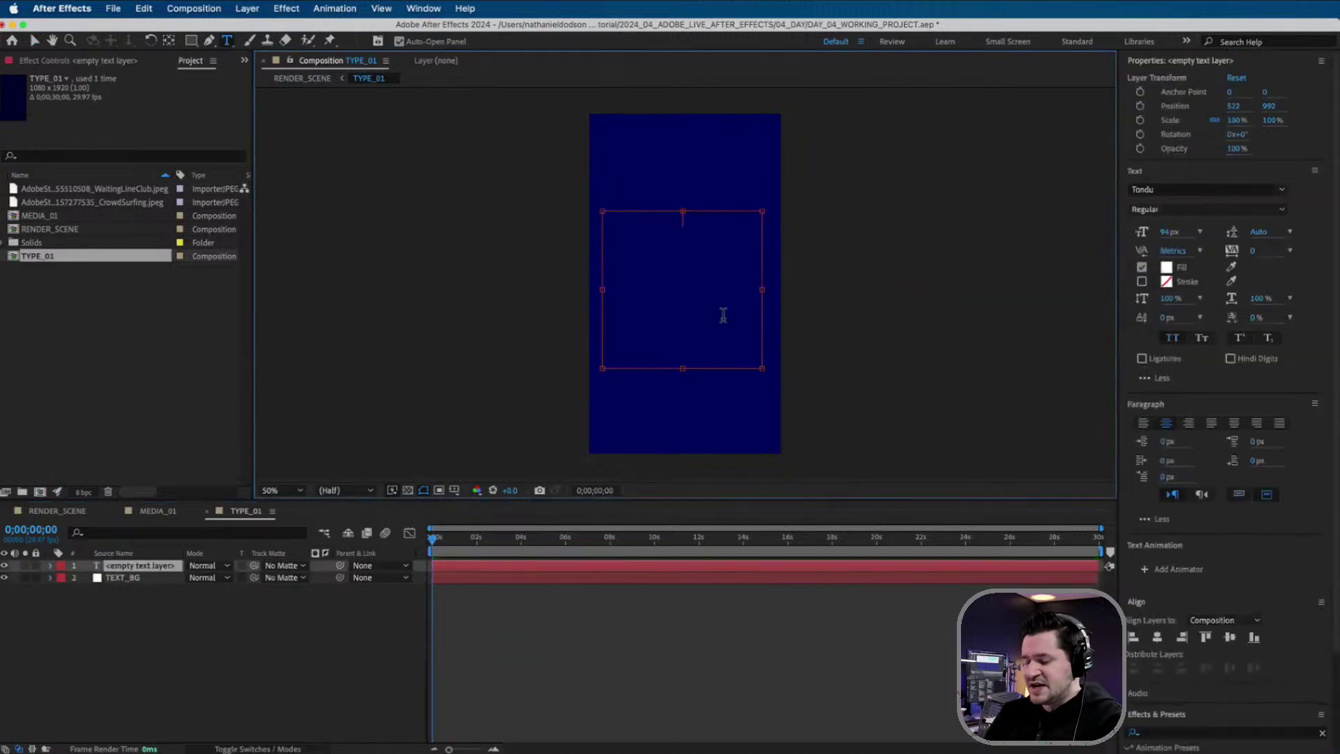
{"action": "type", "text": "CHECK OUT THE FUN I HAD WITH"}
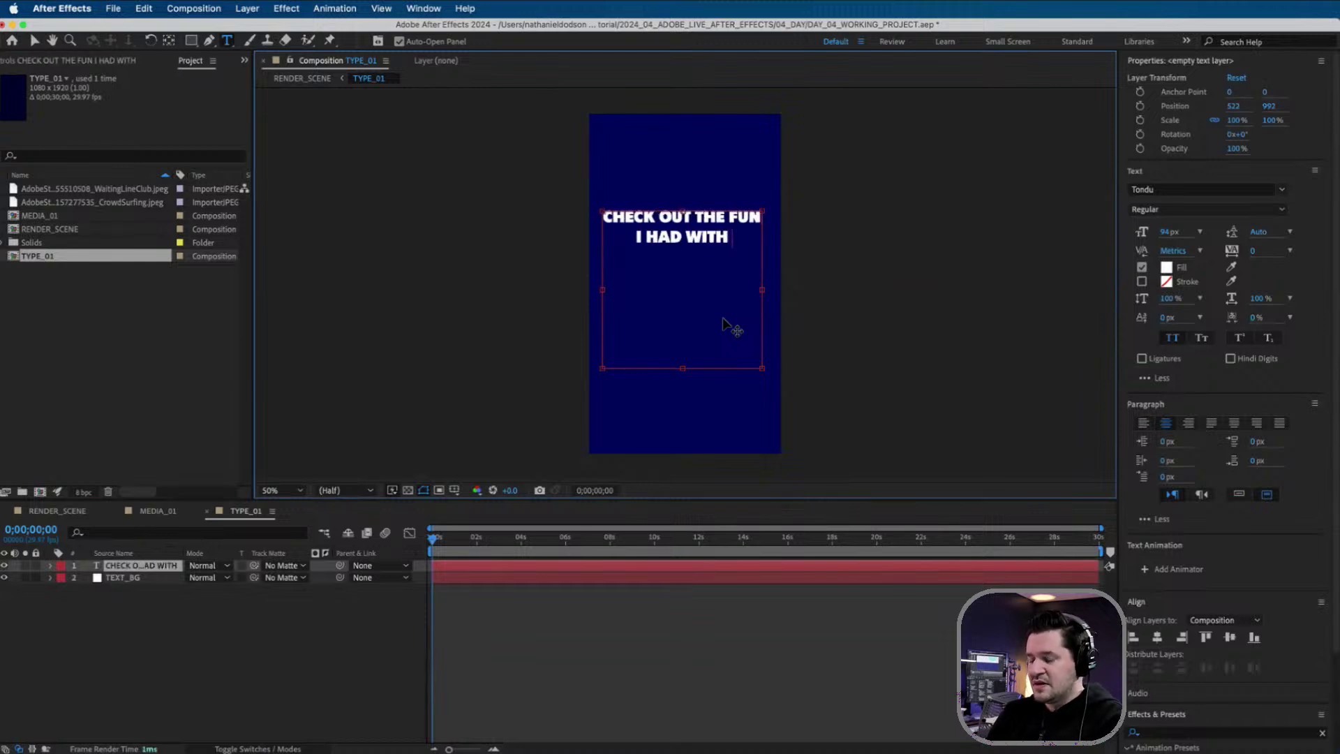
{"action": "type", "text": " MY"}
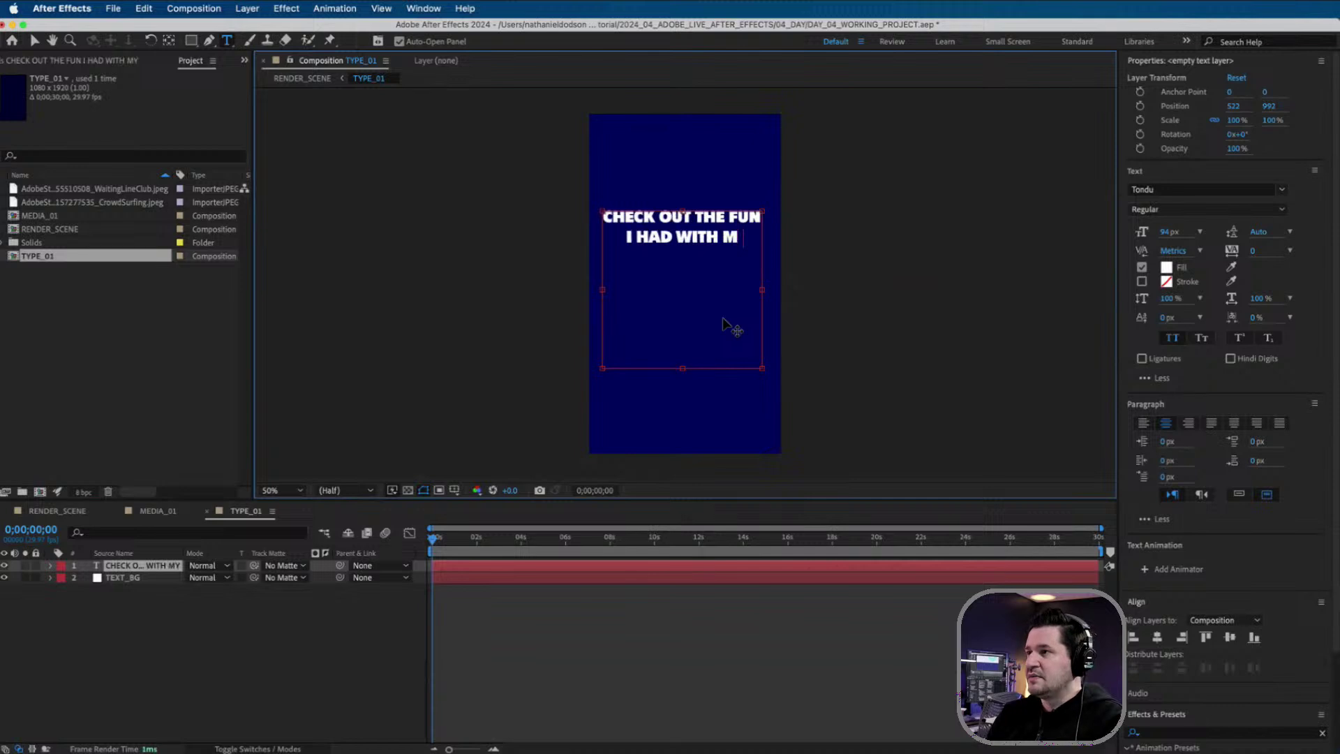
{"action": "type", "text": " CREW"}
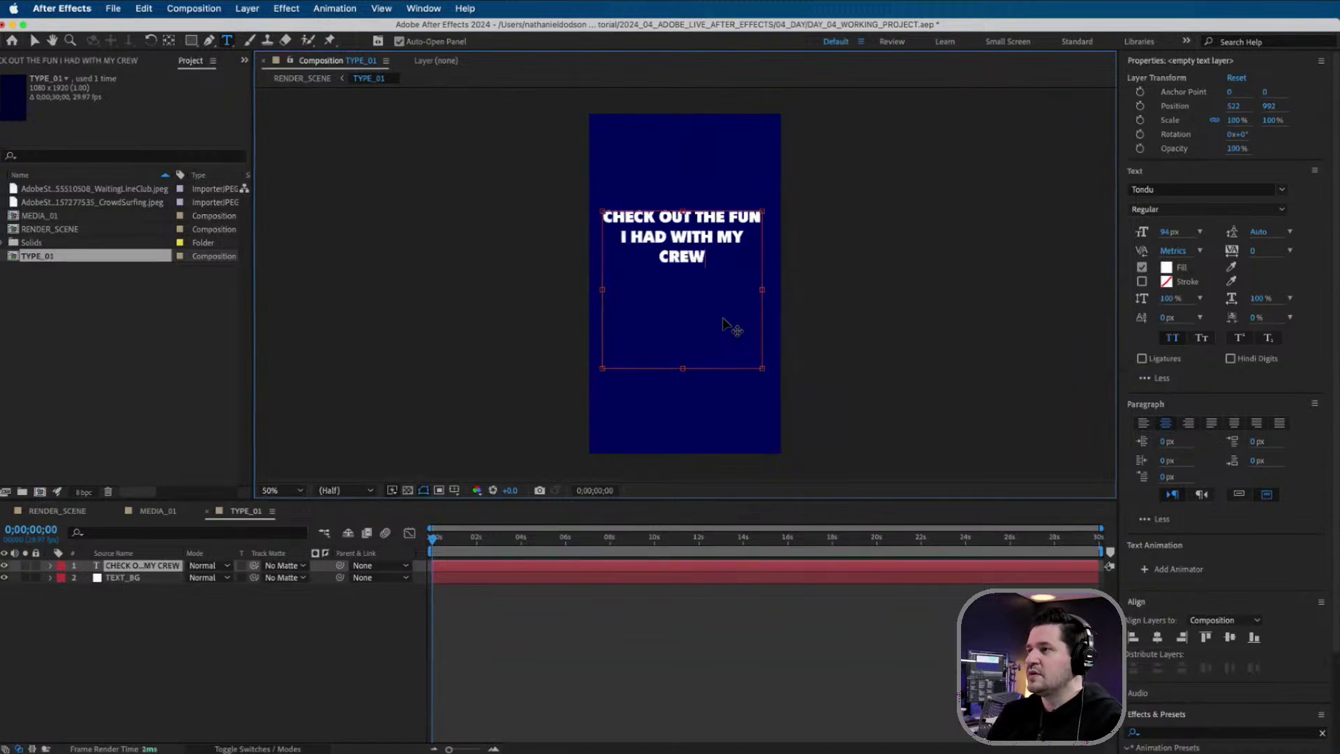
{"action": "type", "text": " LAST NIGHT!"}
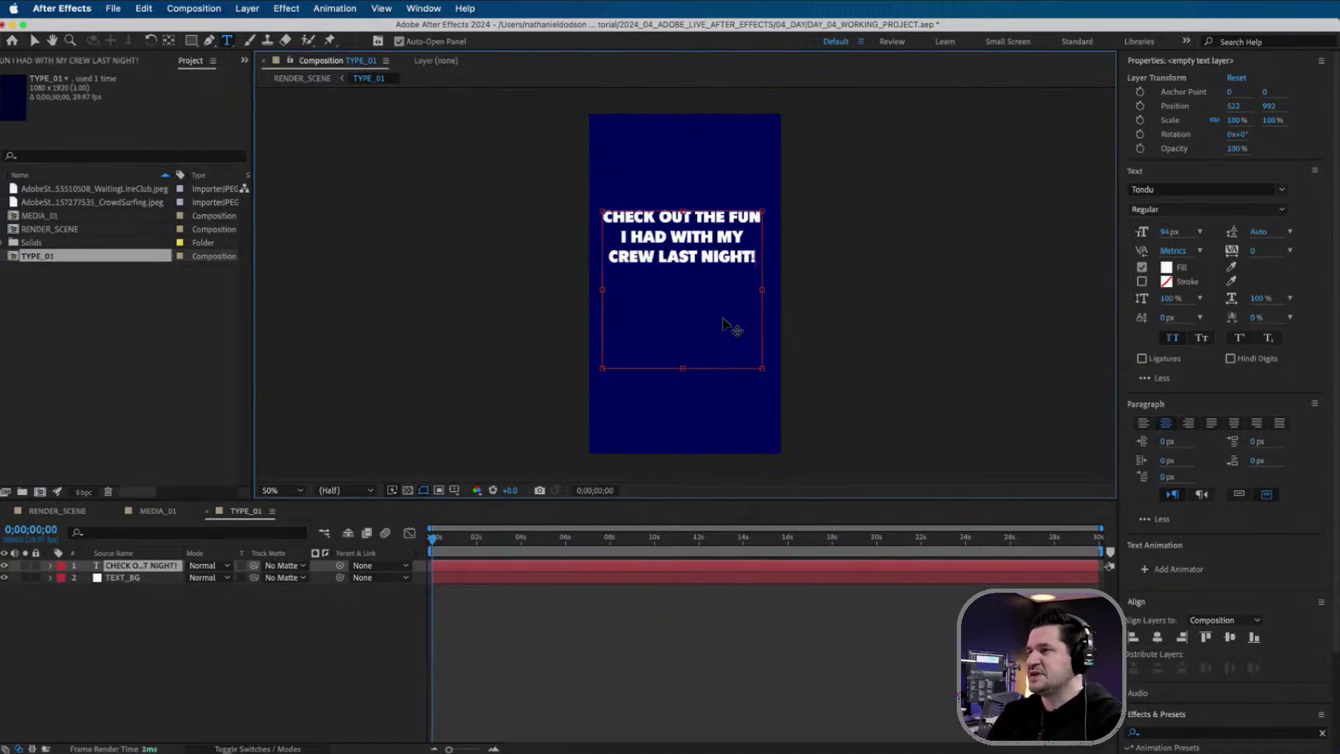
{"action": "key", "text": "Escape"}
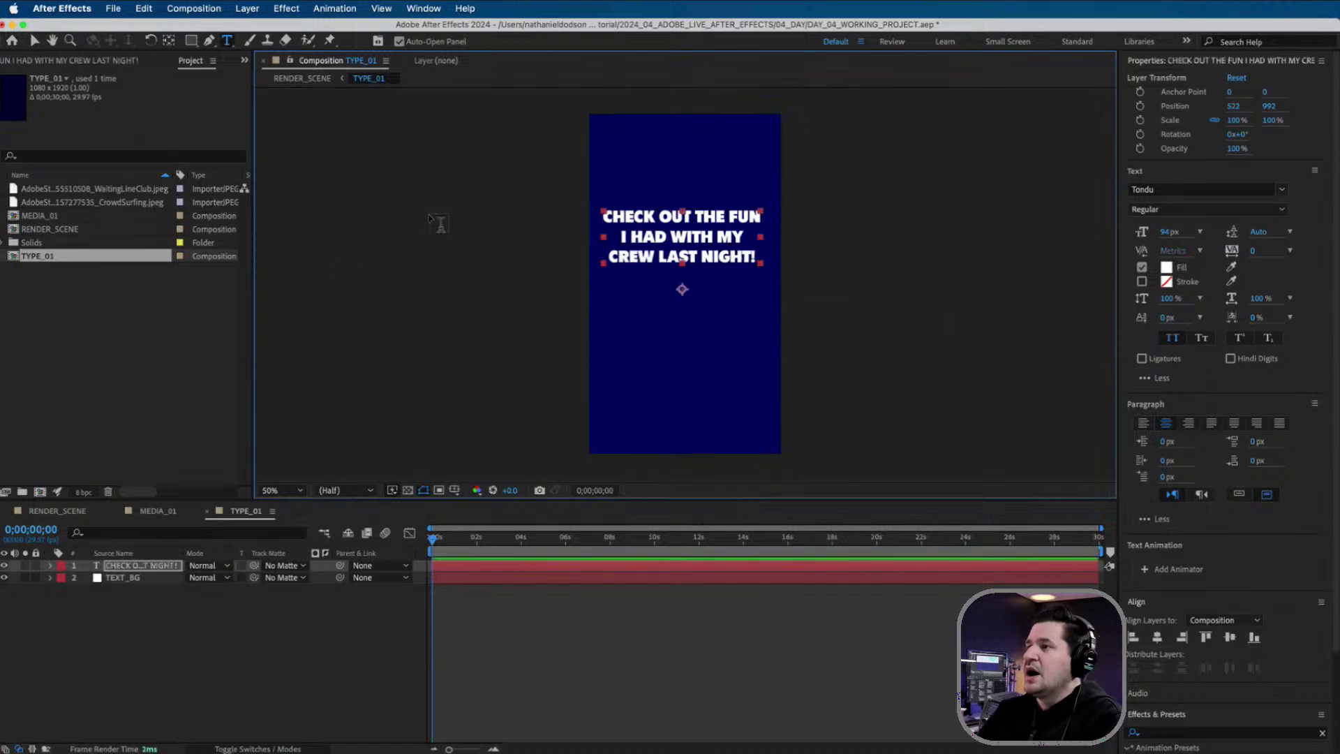
{"action": "left_click", "coordinate": [1157, 637]}
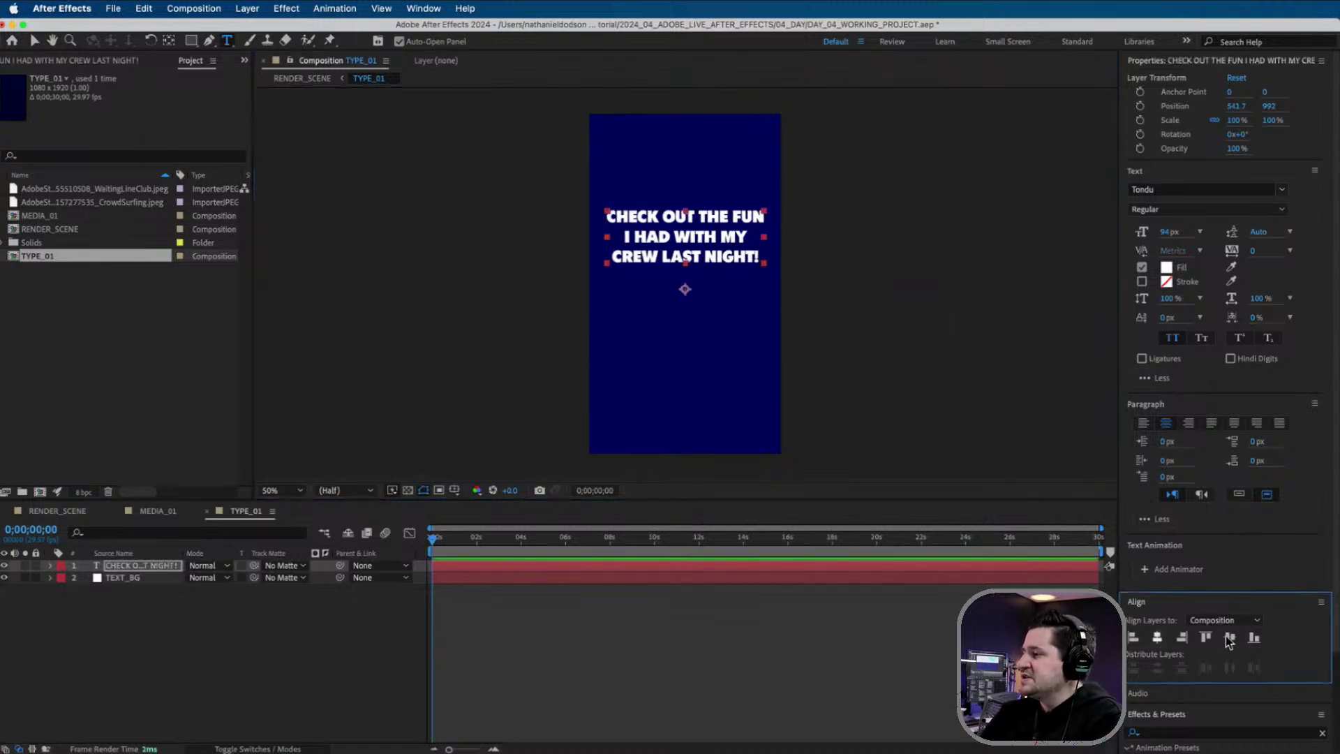
{"action": "left_click", "coordinate": [1230, 636]}
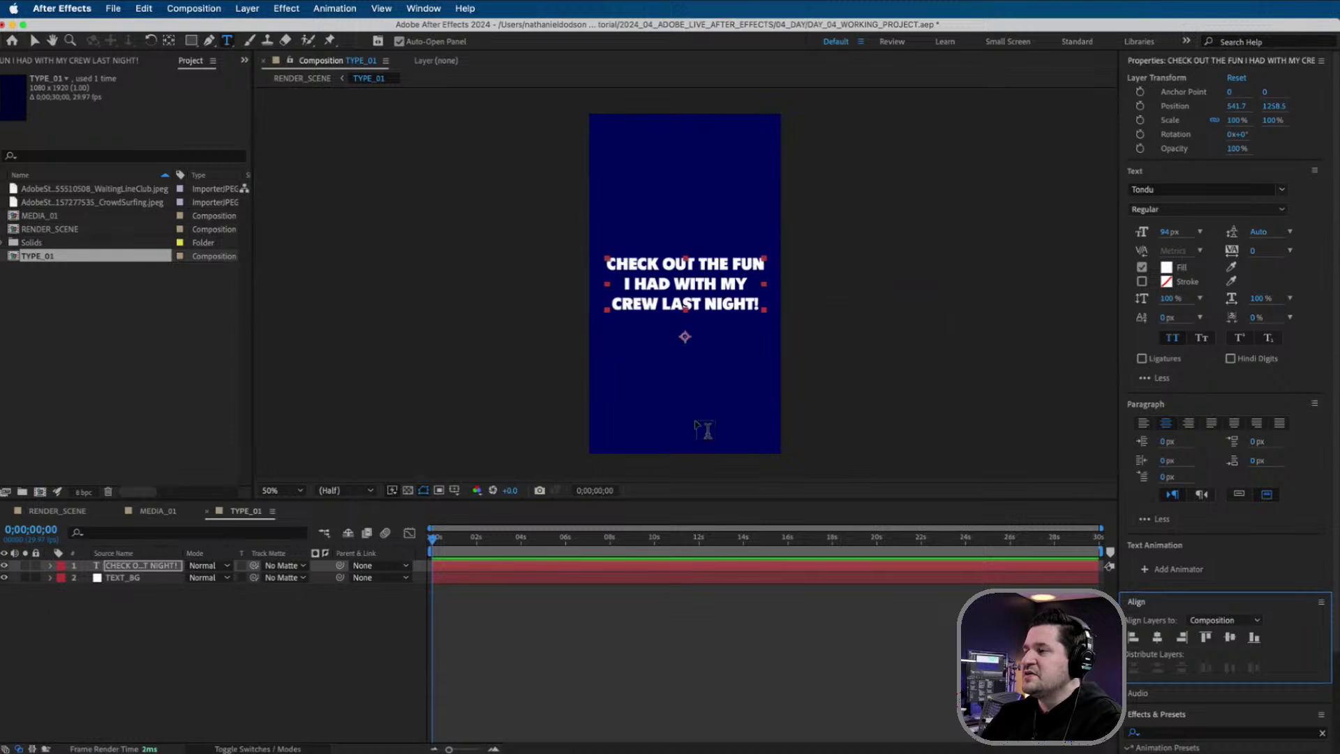
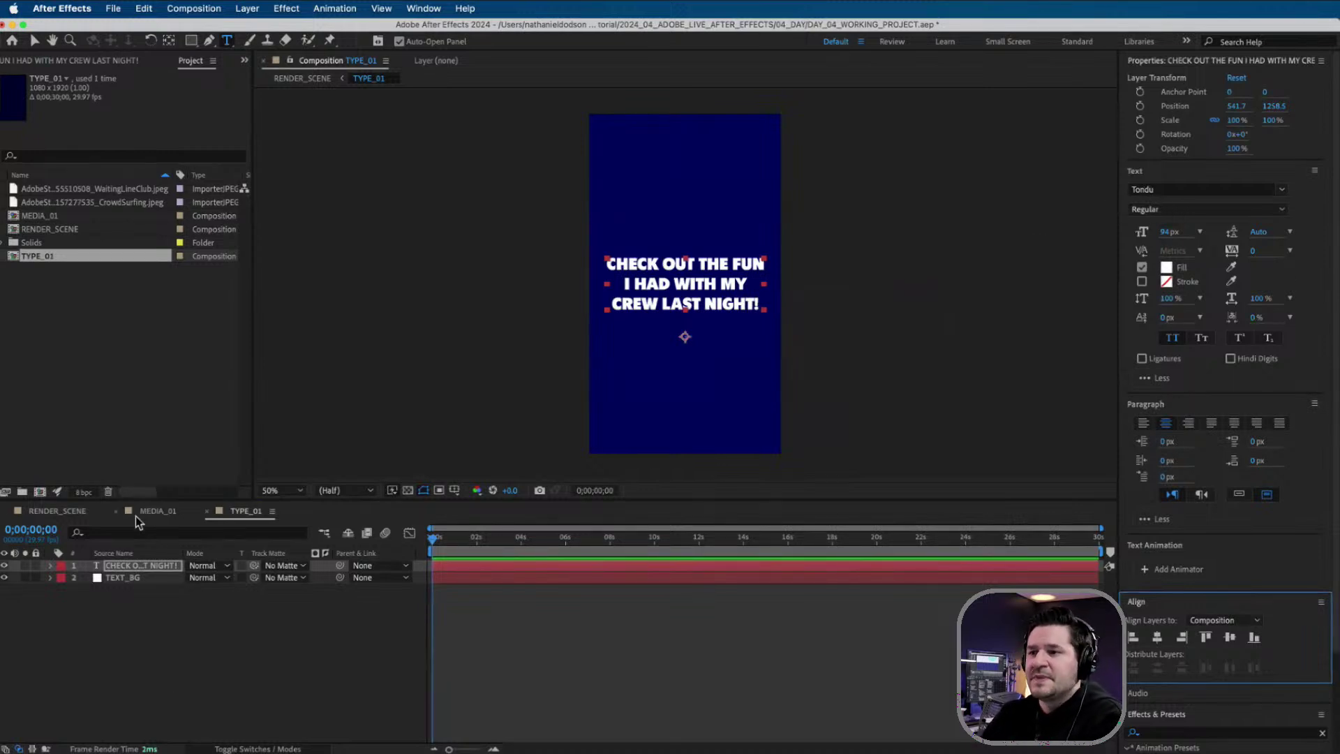
- Return to RENDER_SCENE and check the text overlay against the image at 0;00;01;19
{"action": "left_click", "coordinate": [58, 513]}
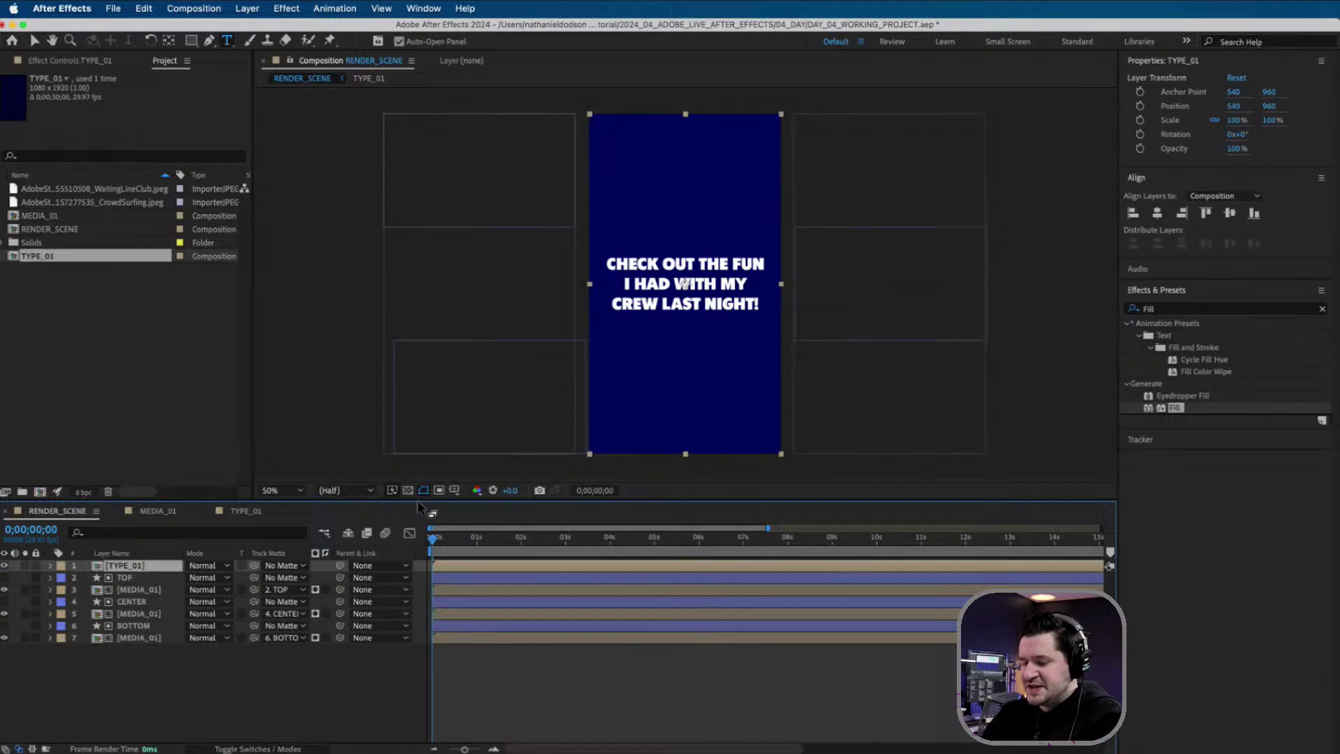
{"action": "key", "text": "v"}
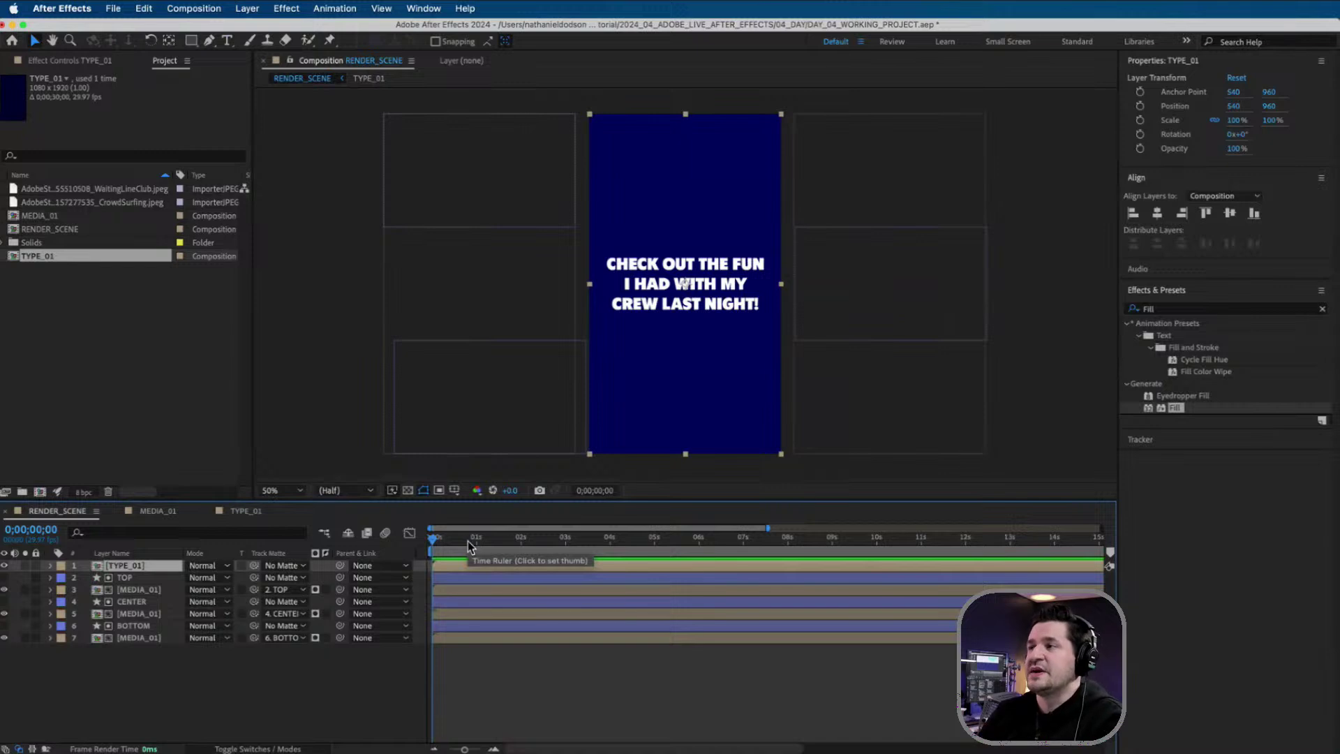
{"action": "left_click_drag", "start_coordinate": [470, 545], "coordinate": [509, 547]}
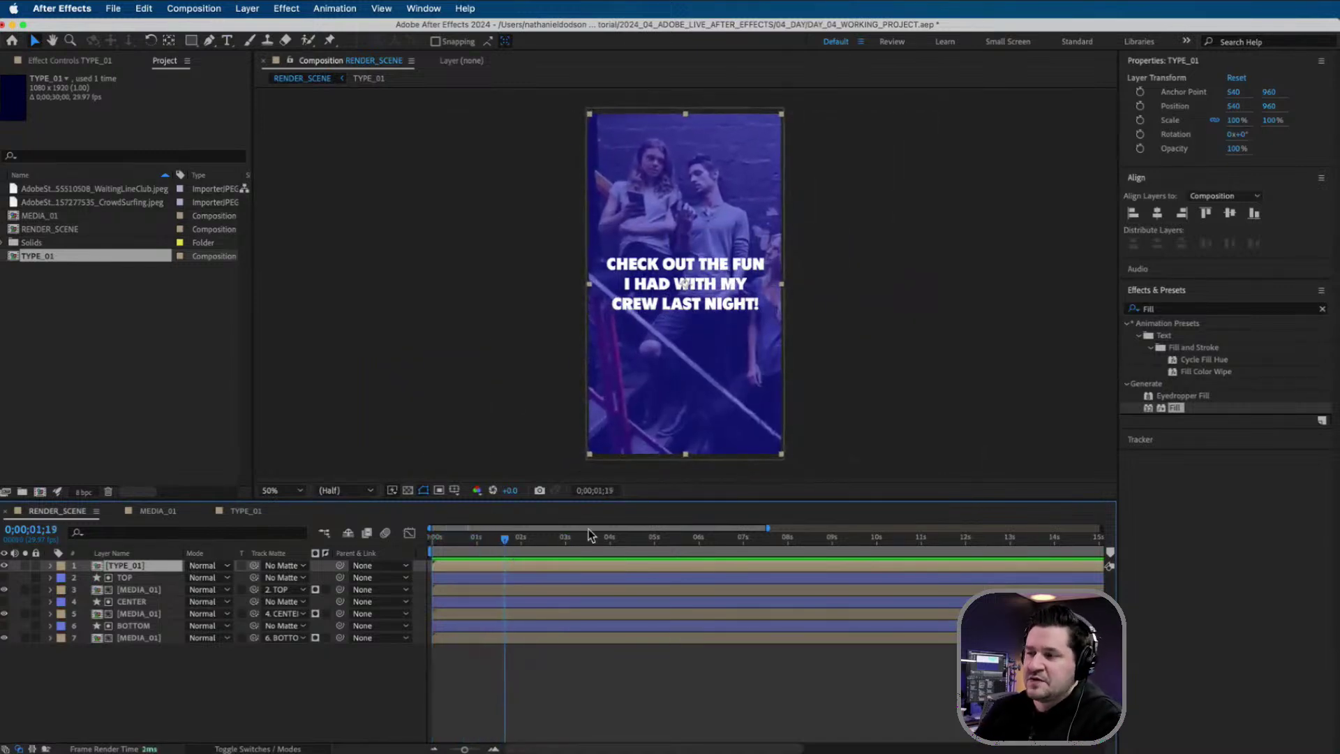
{"action": "left_click", "coordinate": [174, 711]}
{"action": "left_click", "coordinate": [80, 362]}
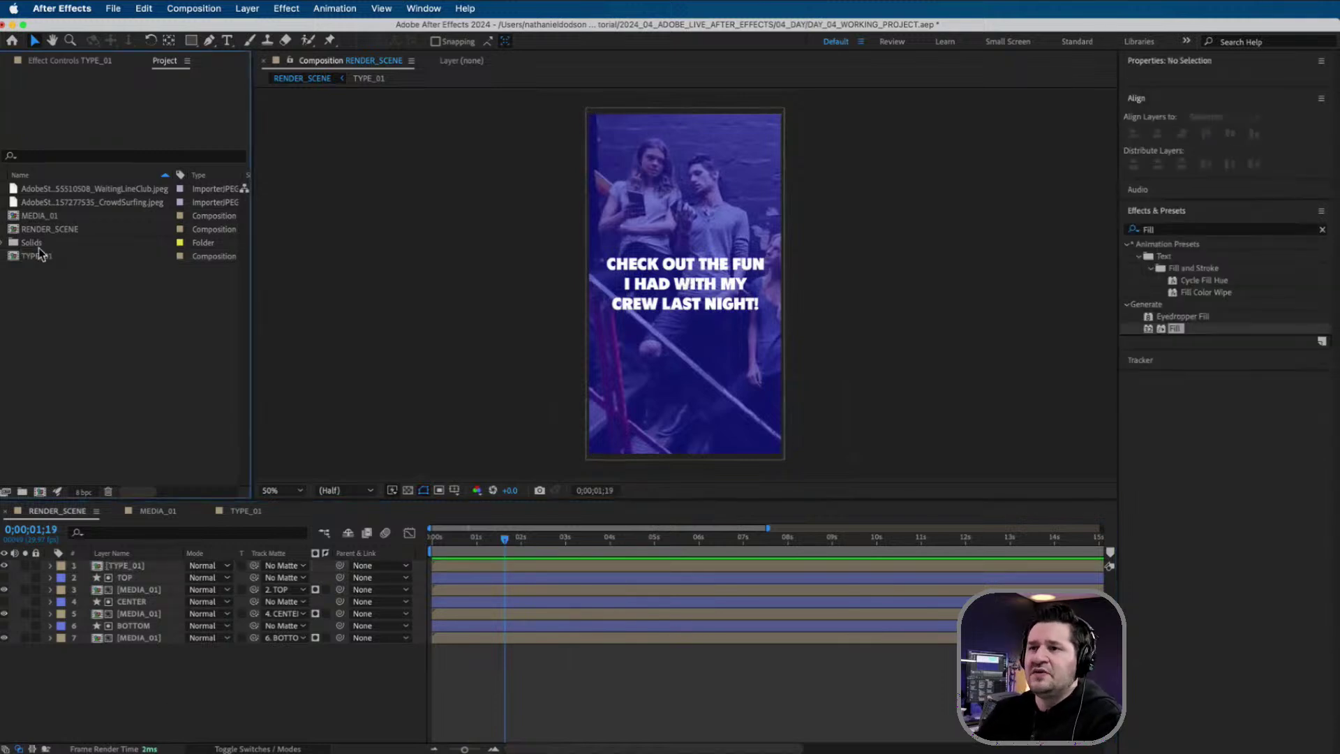
- Open TYPE_01 again and append "(1989)" to the end of the text
{"action": "left_click", "coordinate": [39, 254]}
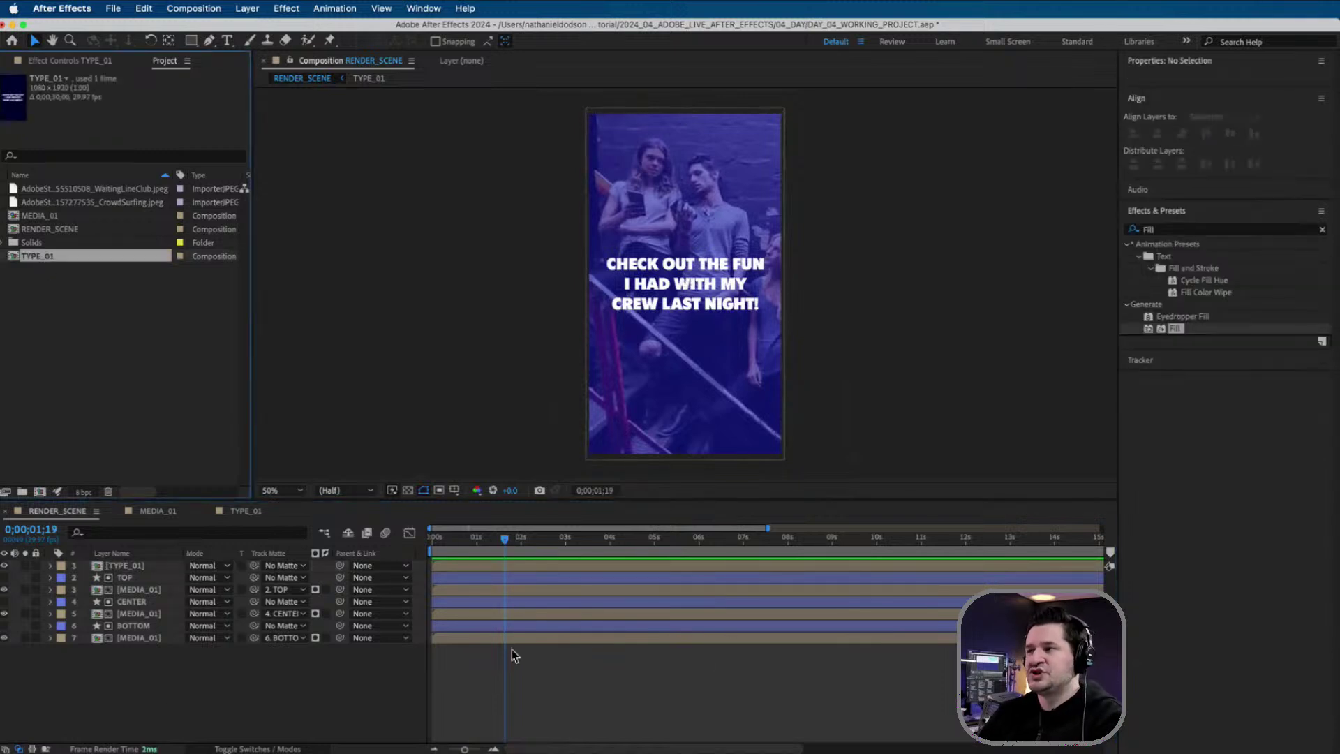
{"action": "double_click", "coordinate": [39, 254]}
{"action": "double_click", "coordinate": [691, 272]}
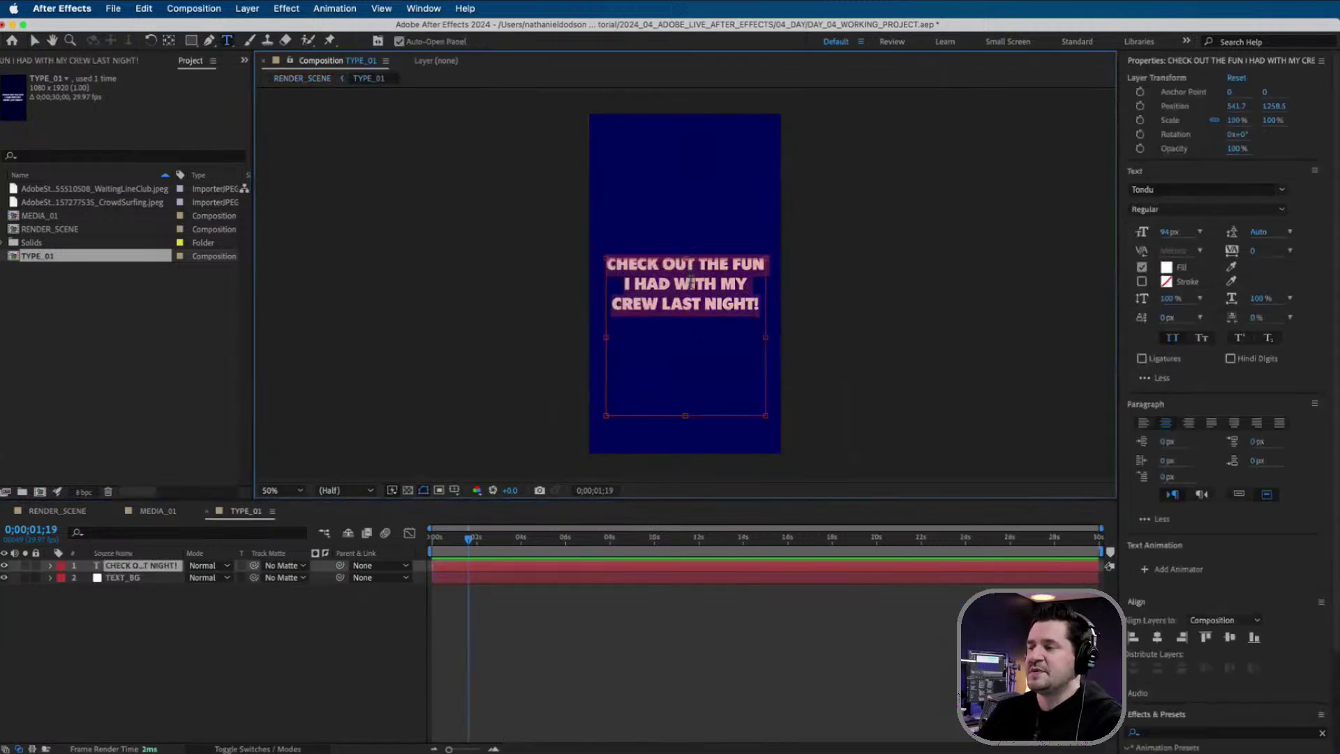
{"action": "left_click", "coordinate": [754, 314]}
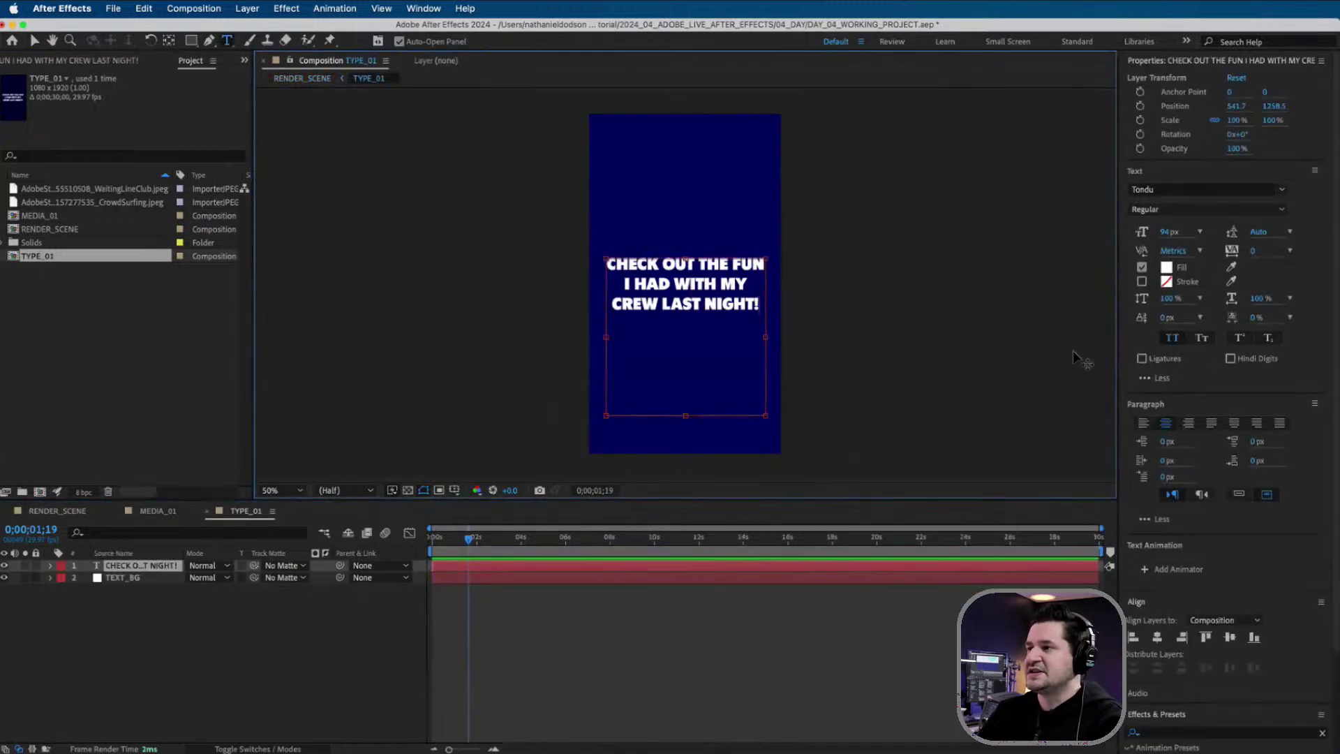
{"action": "type", "text": "\\"}
{"action": "key", "text": "Return"}
{"action": "key", "text": "BackSpace"}
{"action": "key", "text": "BackSpace"}
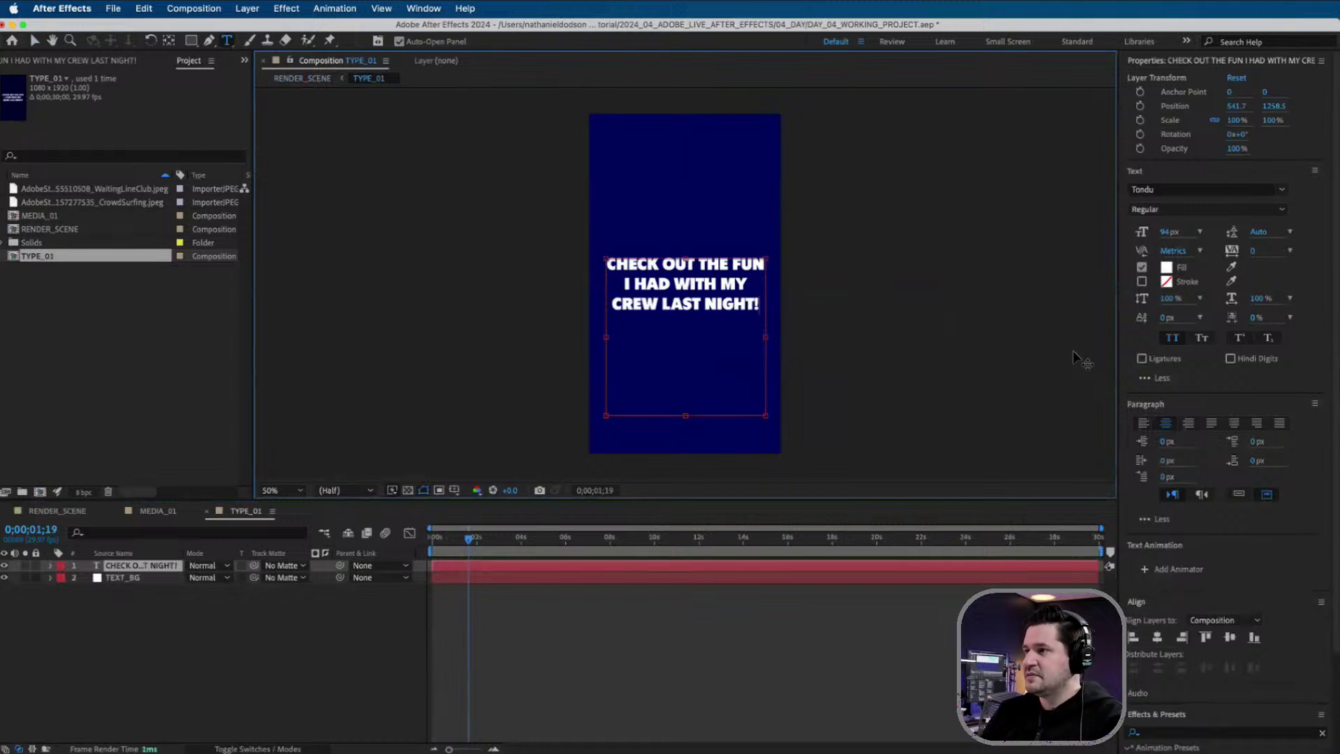
{"action": "type", "text": "(1989("}
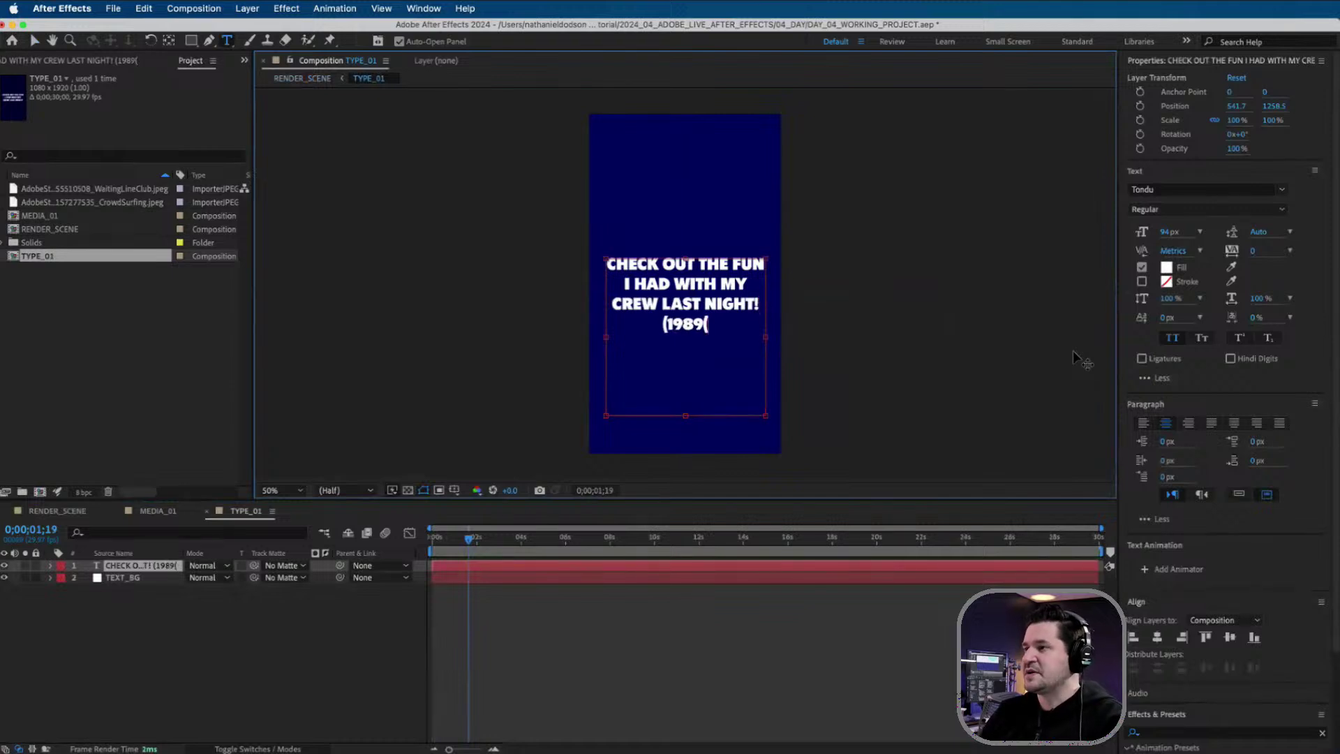
{"action": "key", "text": "BackSpace"}
{"action": "type", "text": ")"}
{"action": "key", "text": "Escape"}
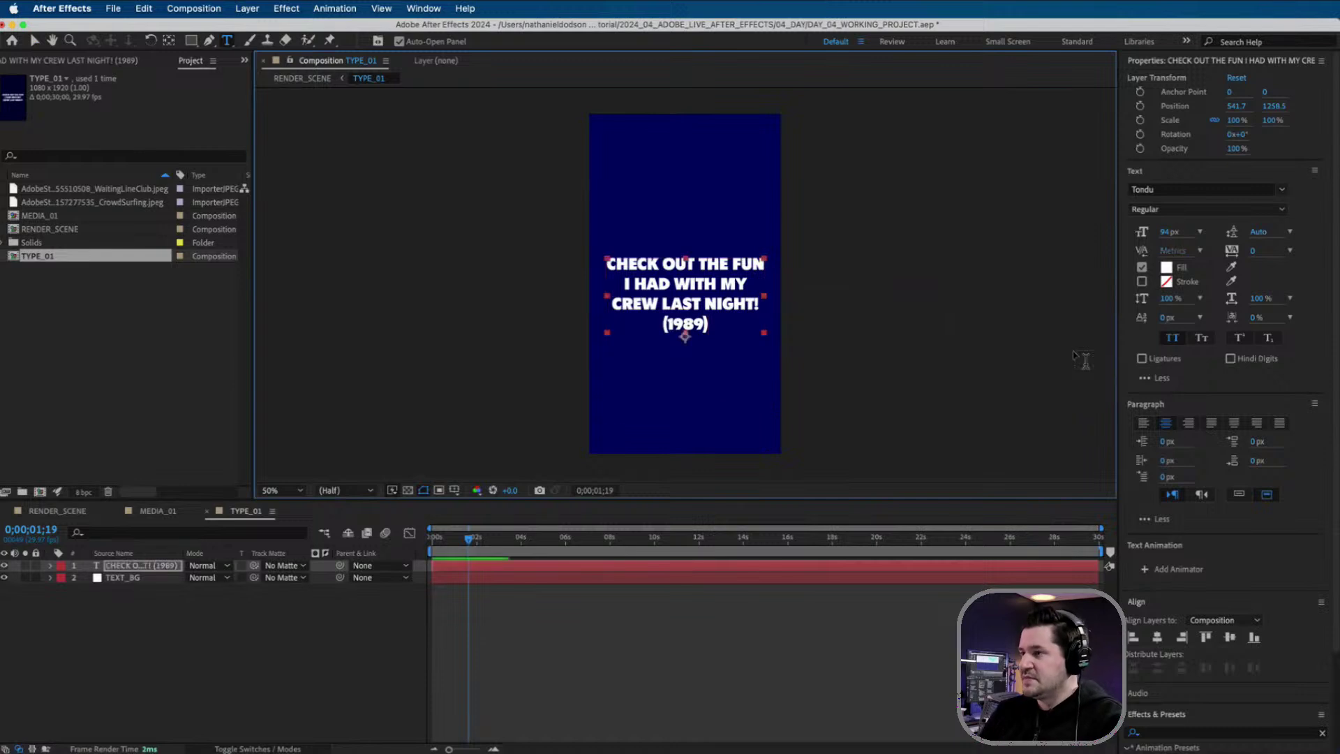
- Recenter the extended text vertically in TYPE_01 and go back to the RENDER_SCENE composition
{"action": "left_click", "coordinate": [1229, 638]}
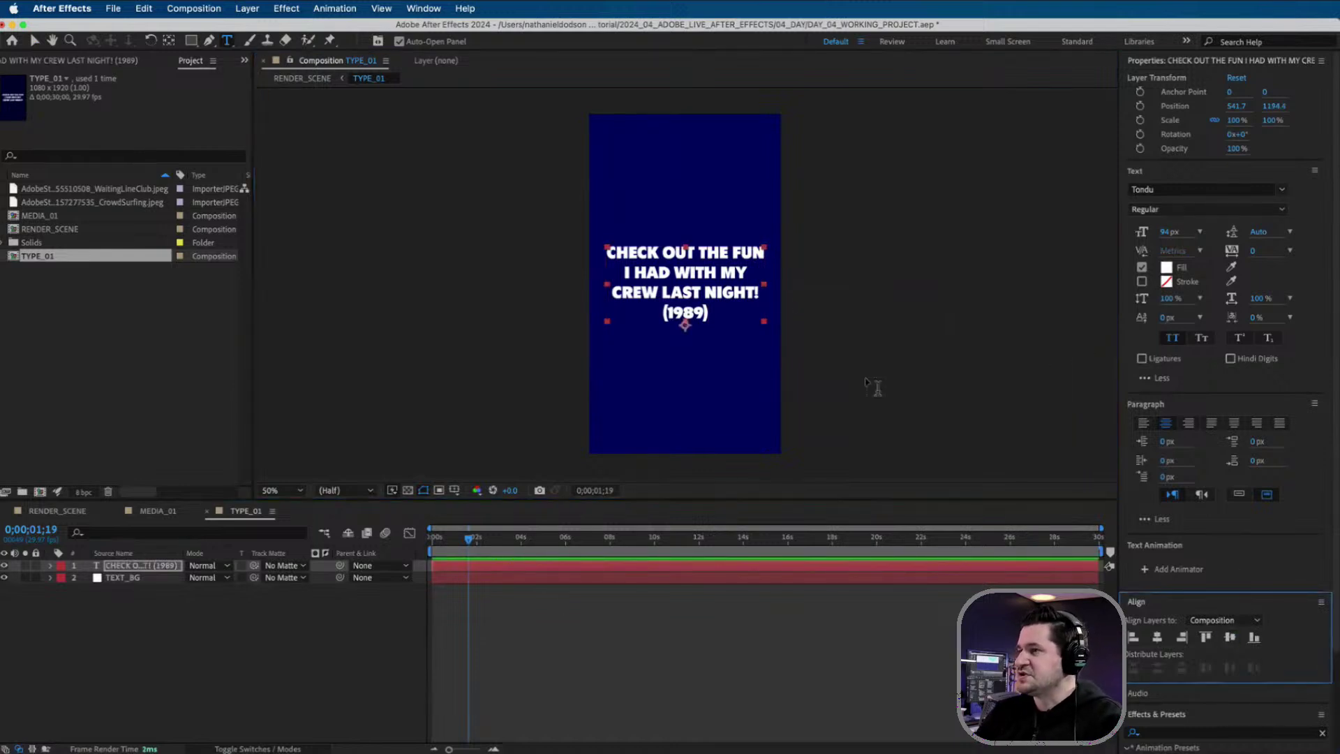
{"action": "left_click", "coordinate": [179, 668]}
{"action": "left_click", "coordinate": [72, 514]}
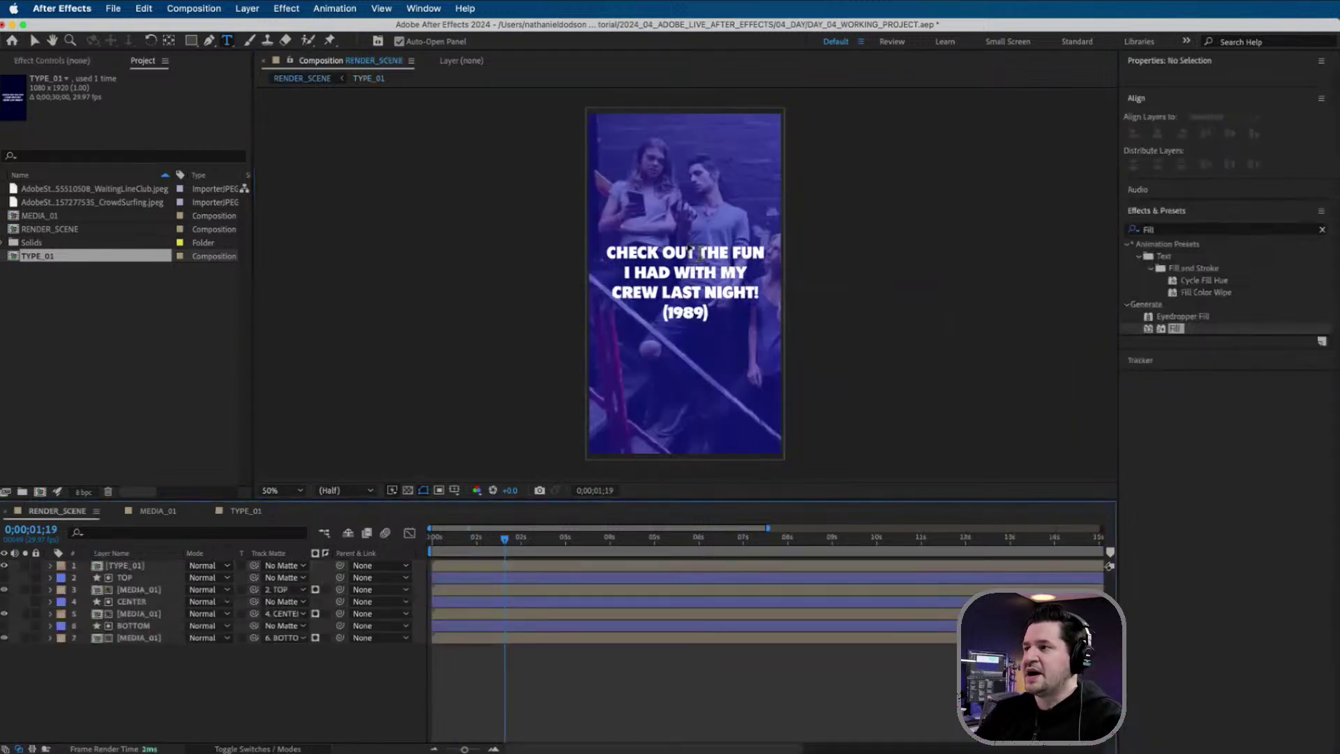
- Move to 0;00;02;00 in RENDER_SCENE and add a white composition-sized solid named LEFT_MASK
{"action": "key", "text": "v"}
{"action": "left_click_drag", "start_coordinate": [505, 538], "coordinate": [521, 563]}
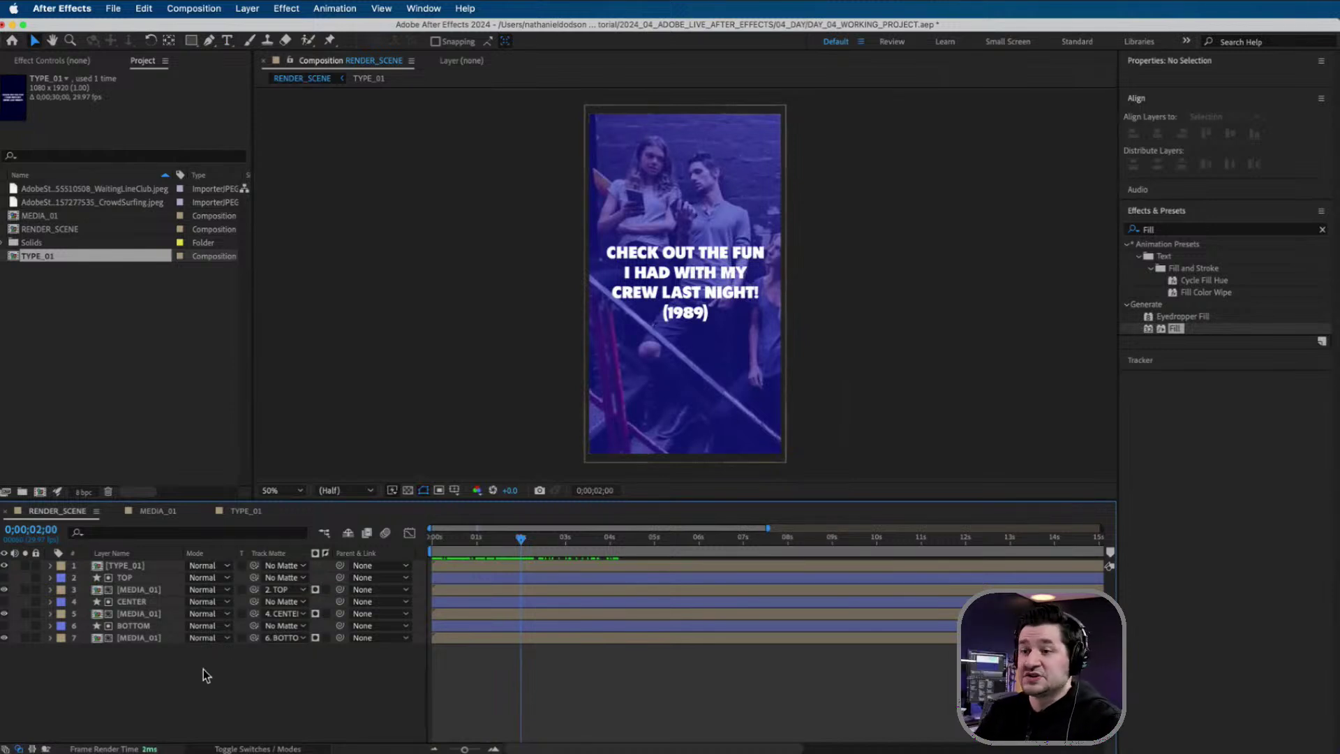
{"action": "right_click", "coordinate": [149, 671]}
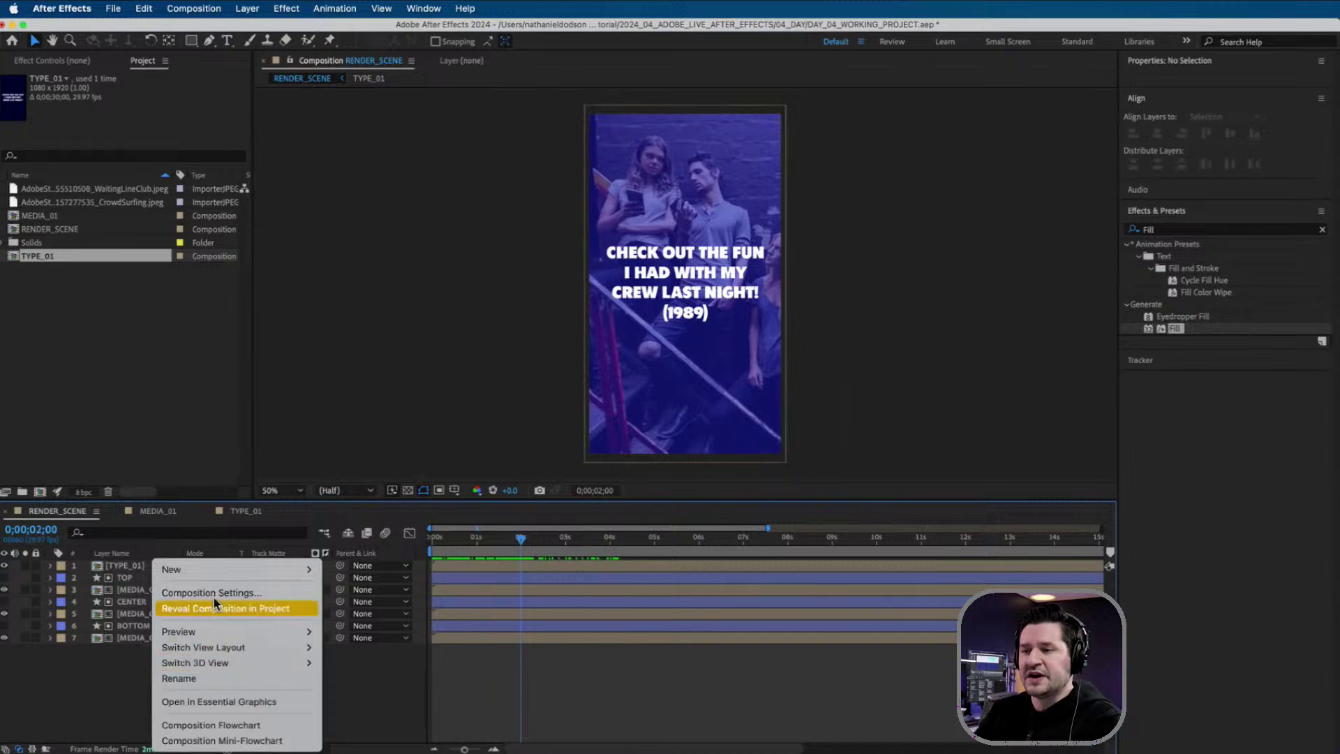
{"action": "mouse_move", "coordinate": [229, 570]}
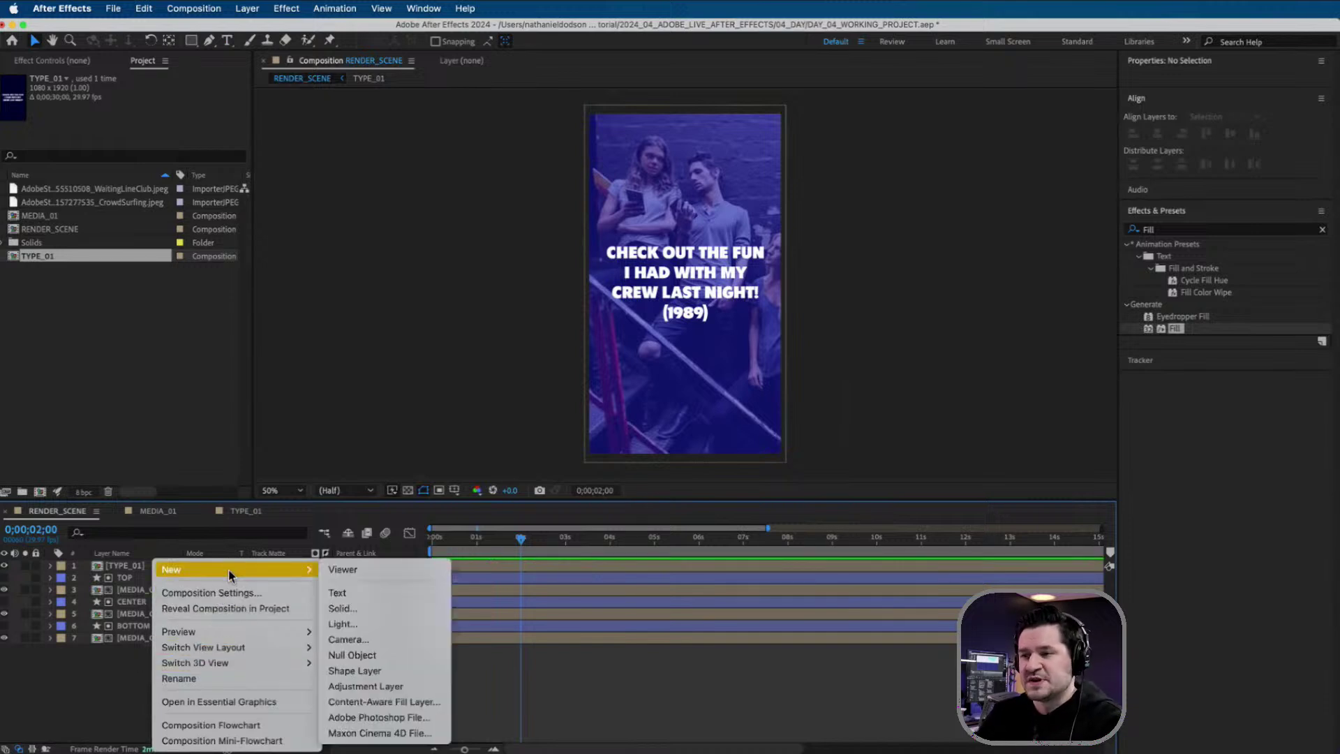
{"action": "left_click", "coordinate": [371, 609]}
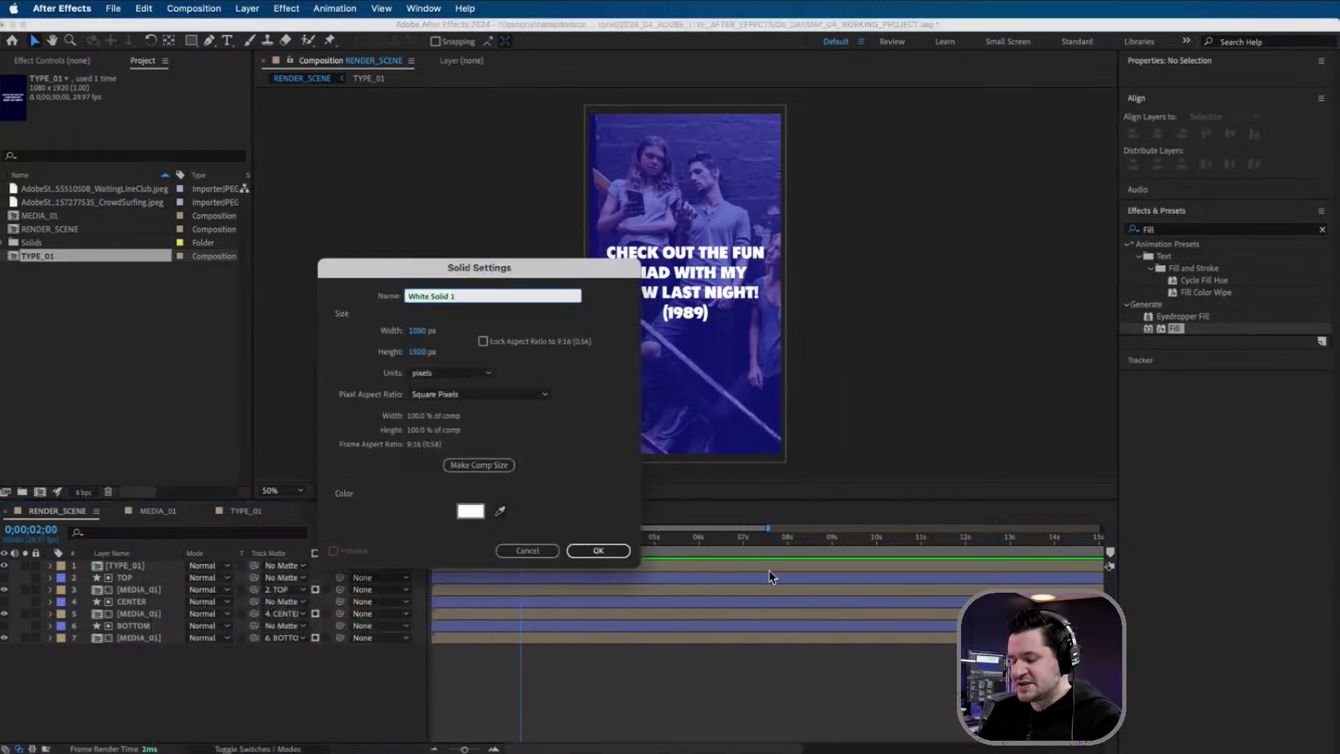
{"action": "type", "text": "LEFT_MASK"}
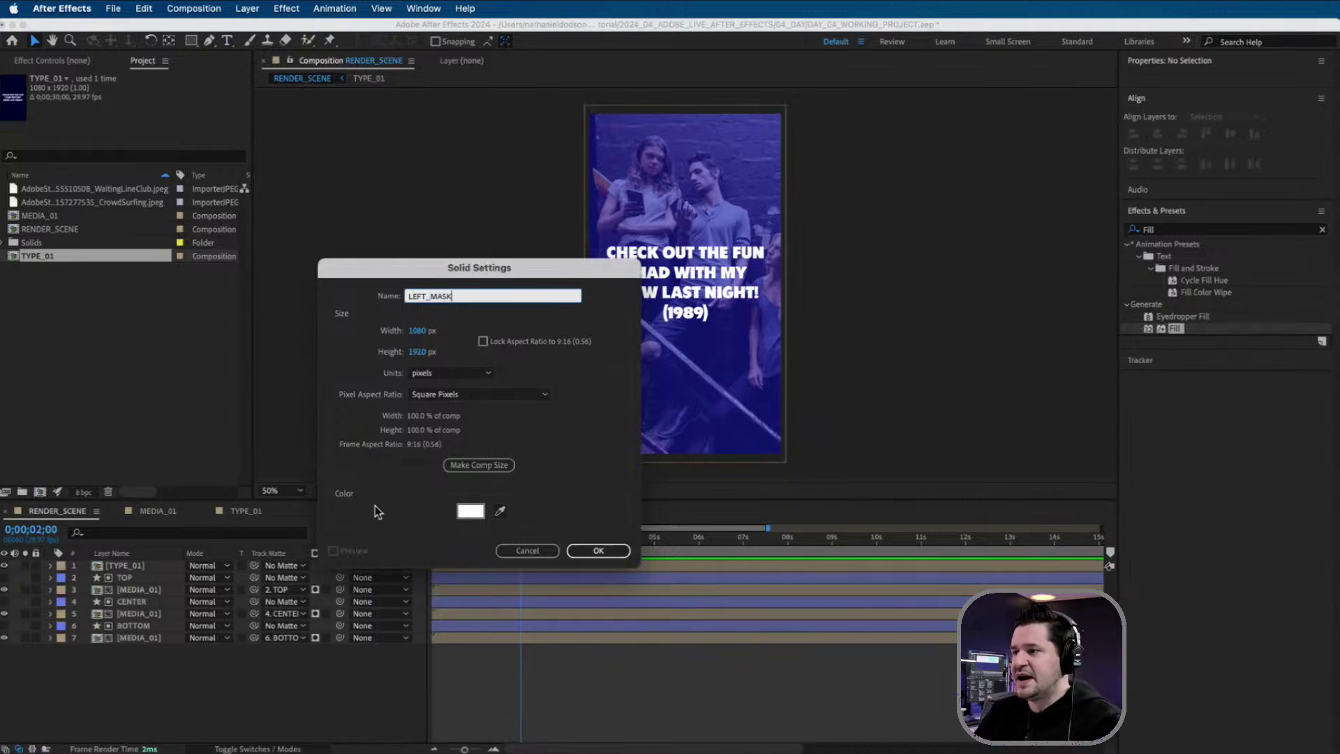
{"action": "left_click", "coordinate": [598, 551]}
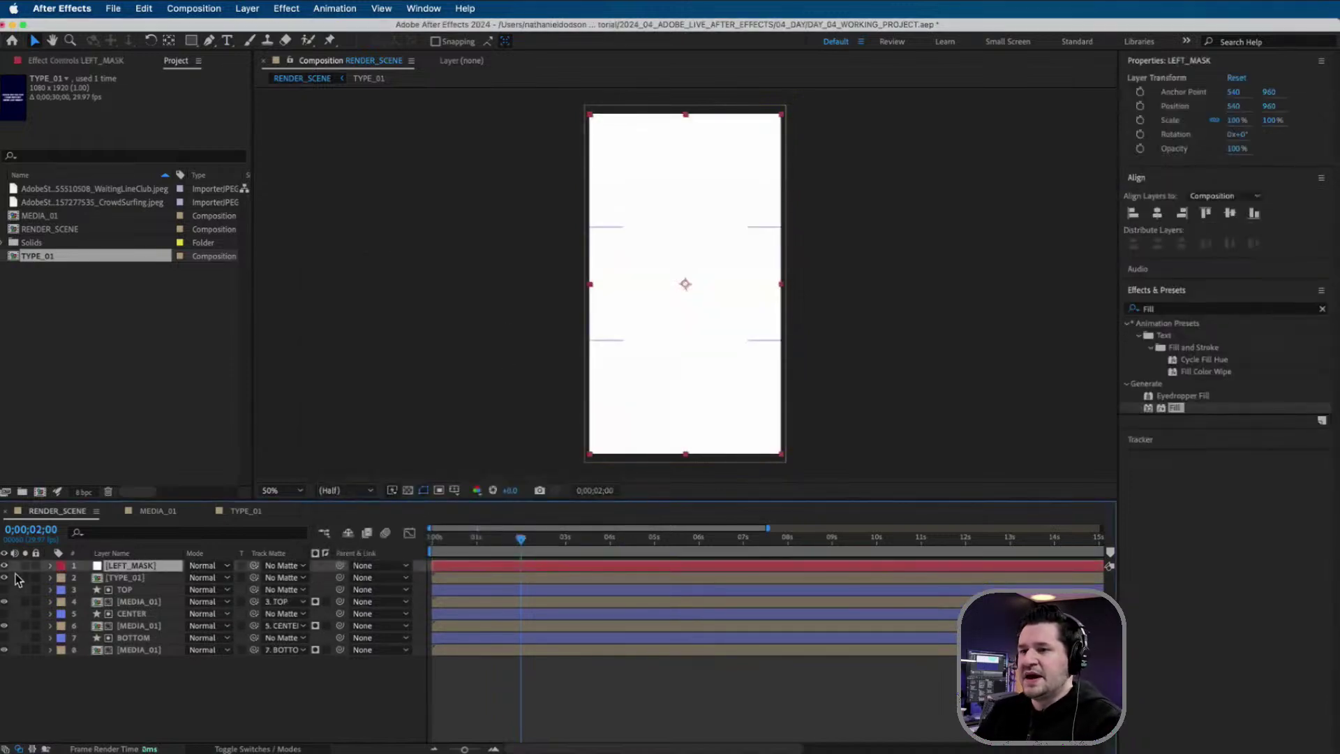
- Scale LEFT_MASK to 50% width while keeping 100% height, and align it to the left edge of the composition
{"action": "key", "text": "s"}
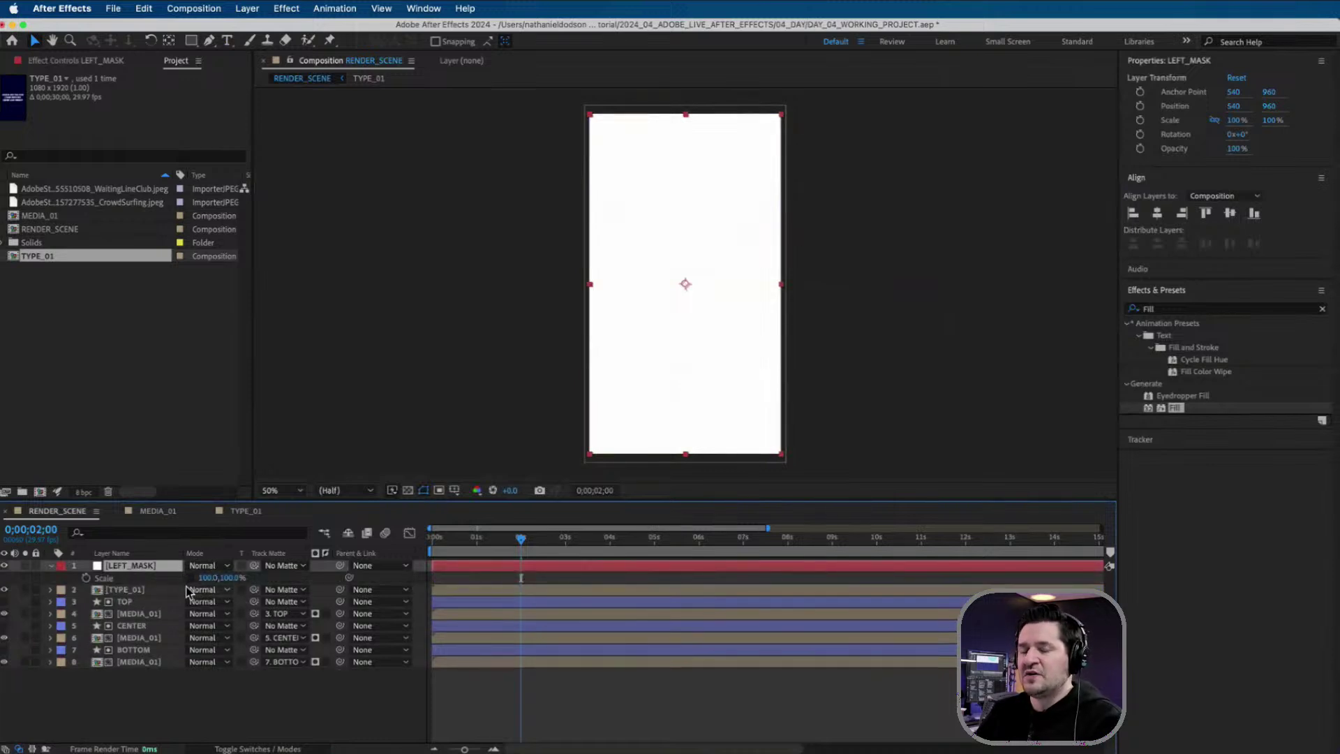
{"action": "left_click", "coordinate": [234, 578]}
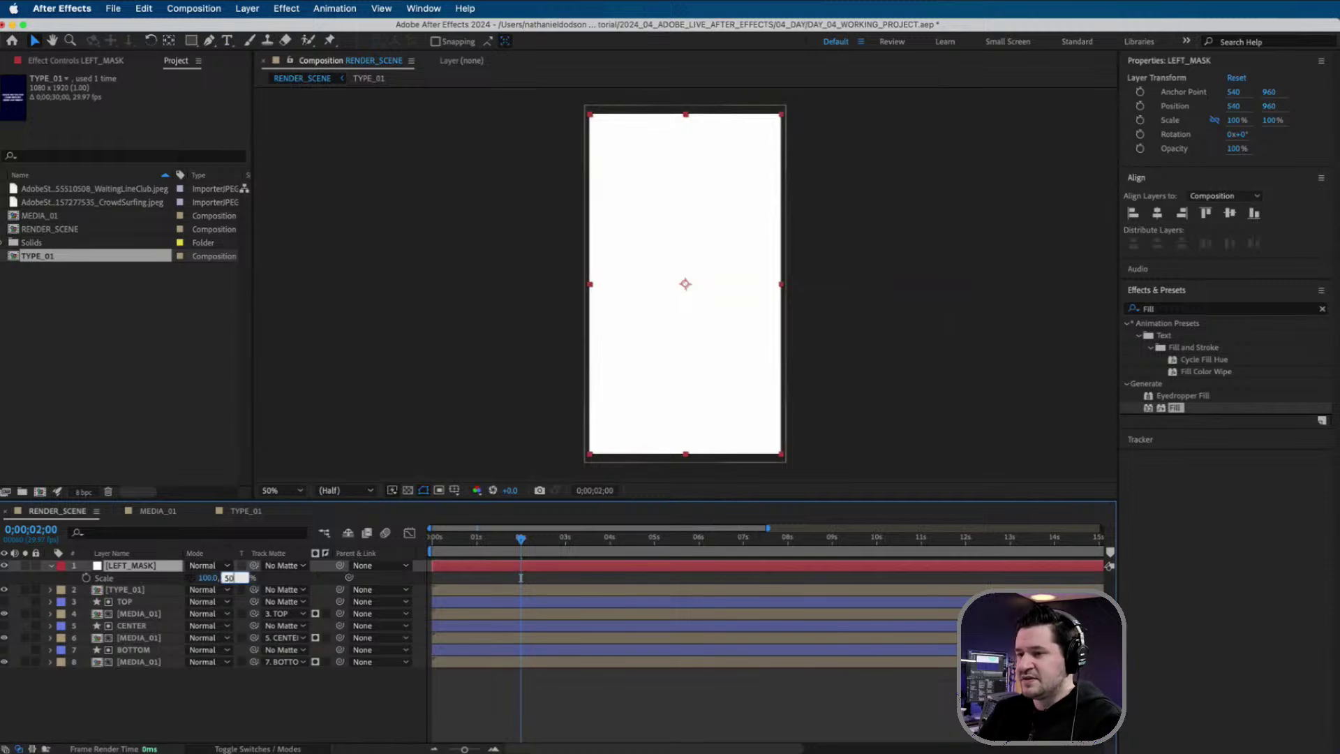
{"action": "type", "text": "50"}
{"action": "key", "text": "Tab"}
{"action": "key", "text": "super+z"}
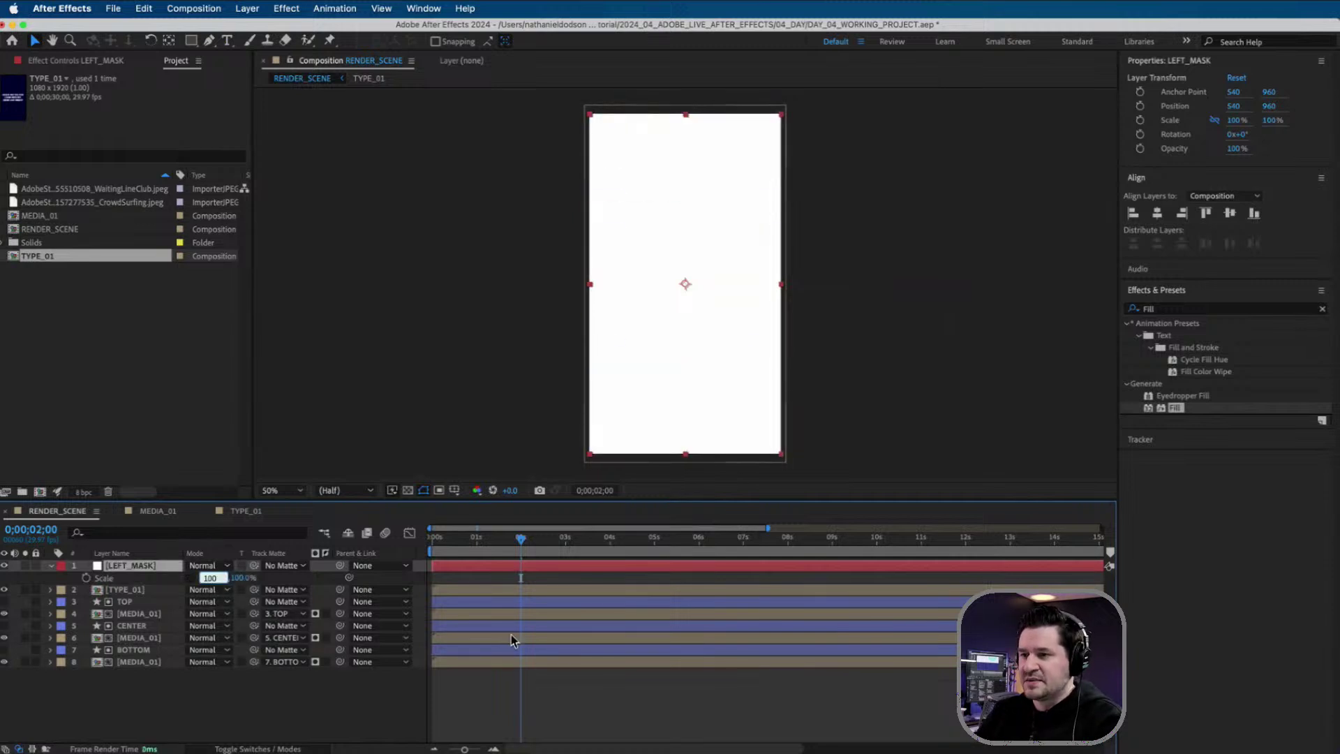
{"action": "type", "text": "50"}
{"action": "key", "text": "Tab"}
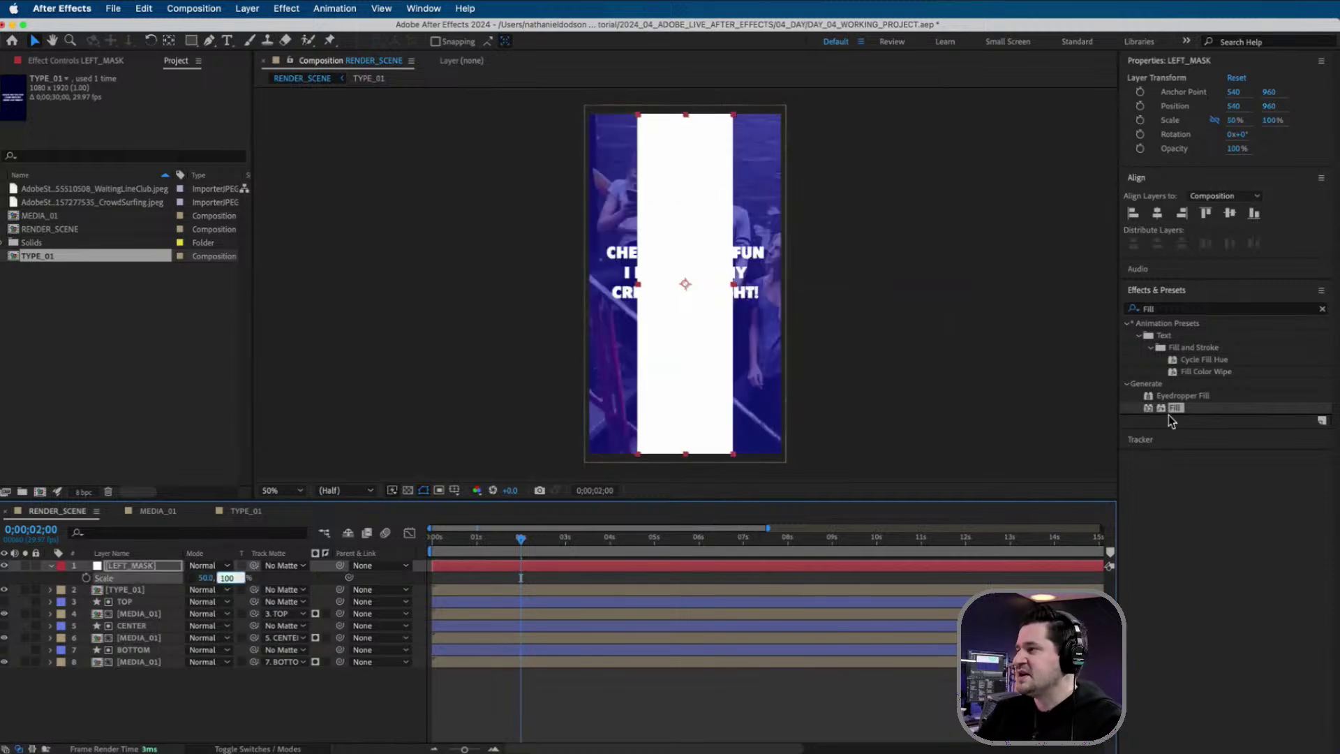
{"action": "left_click", "coordinate": [1134, 213]}
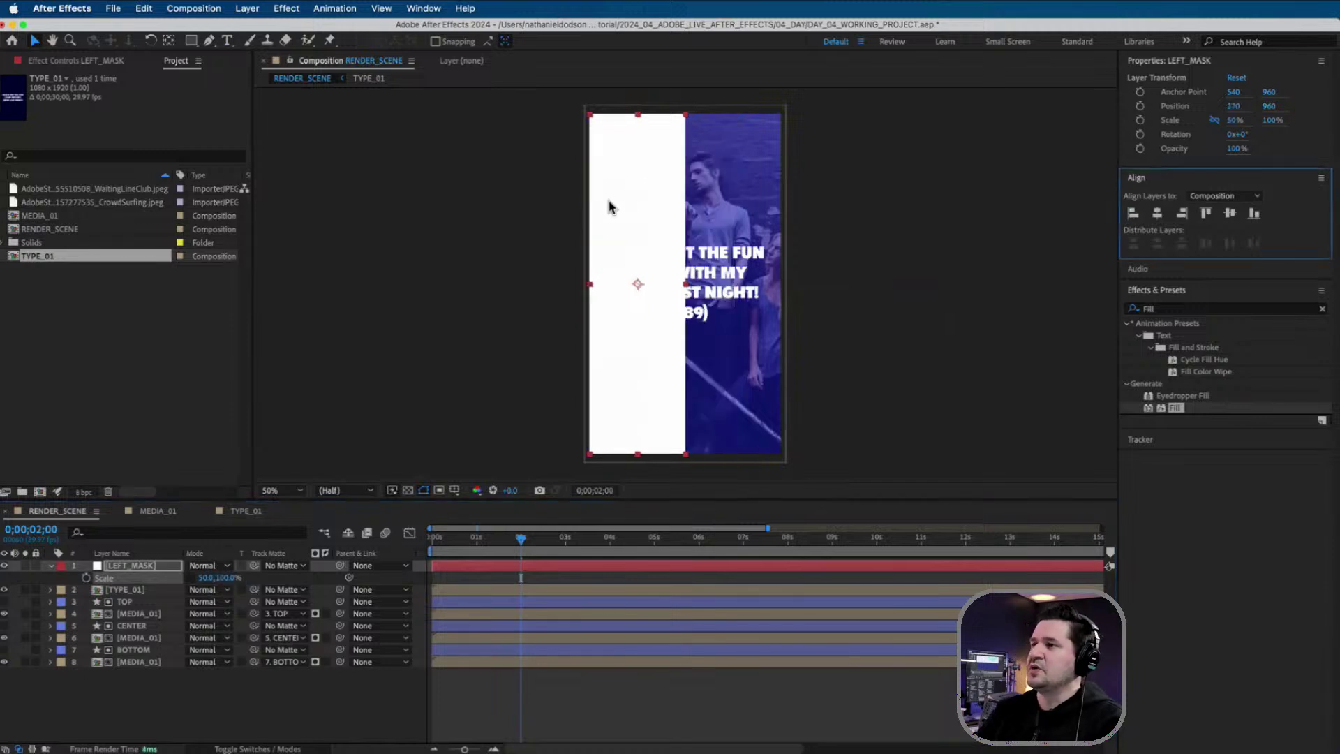
{"action": "left_click", "coordinate": [160, 569]}
{"action": "left_click", "coordinate": [51, 567]}
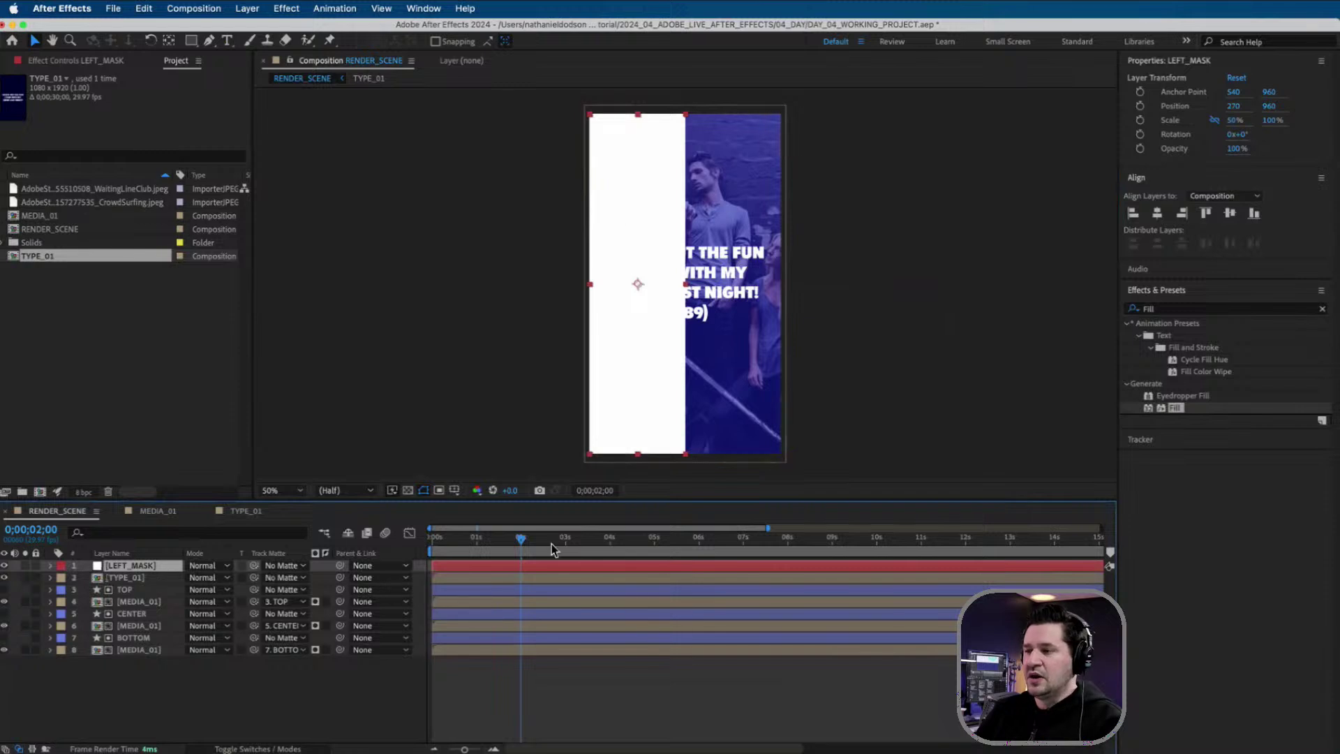
- Keyframe LEFT_MASK's position from 270, -1047 at 0;00;01;29 to 270, 960 at 0;00;02;13
{"action": "key", "text": "p"}
{"action": "key", "text": "Page_Up"}
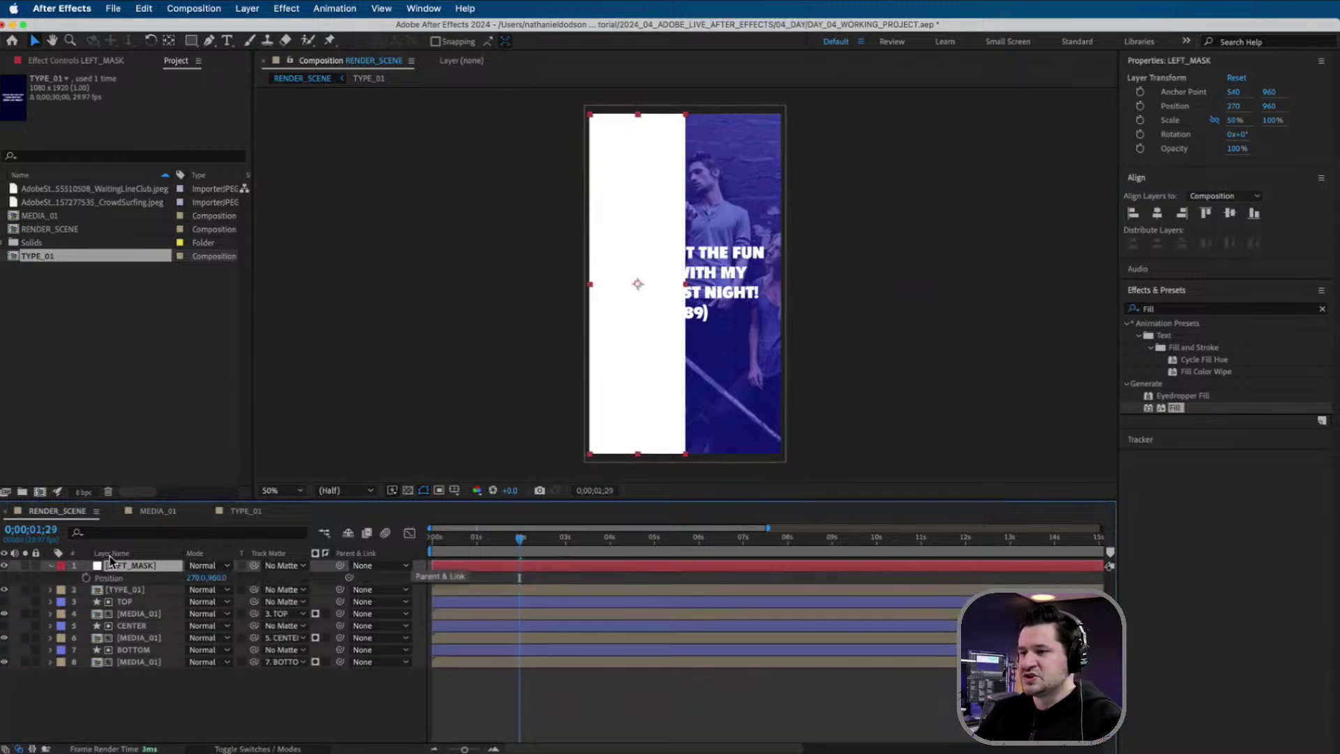
{"action": "left_click", "coordinate": [88, 578]}
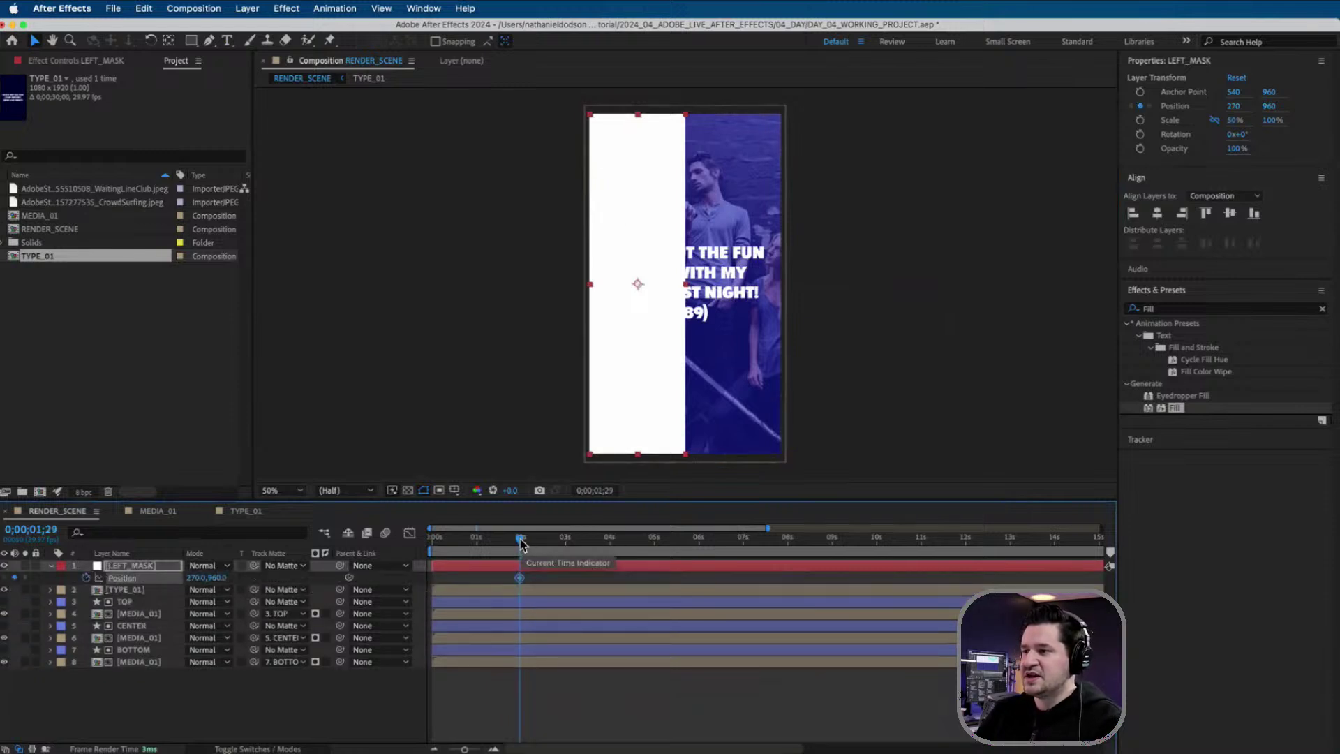
{"action": "left_click_drag", "start_coordinate": [520, 539], "coordinate": [543, 544]}
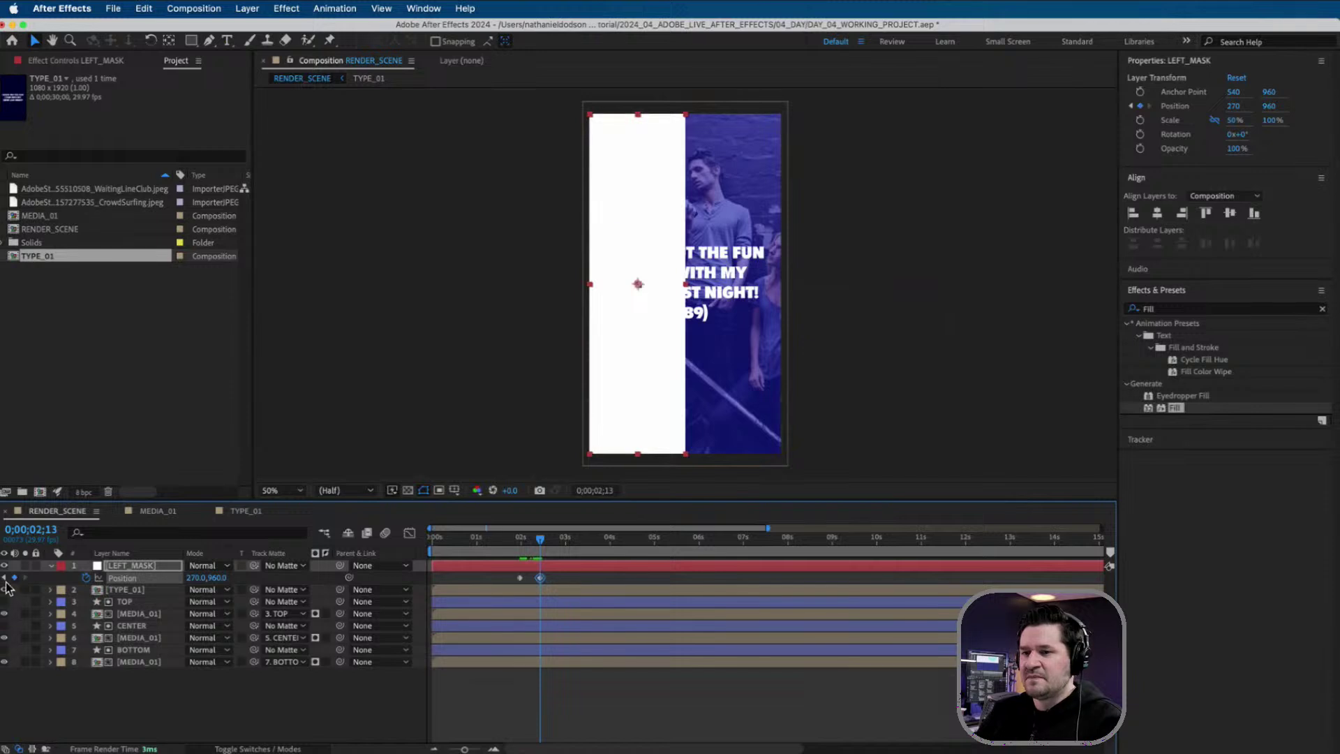
{"action": "left_click", "coordinate": [4, 577]}
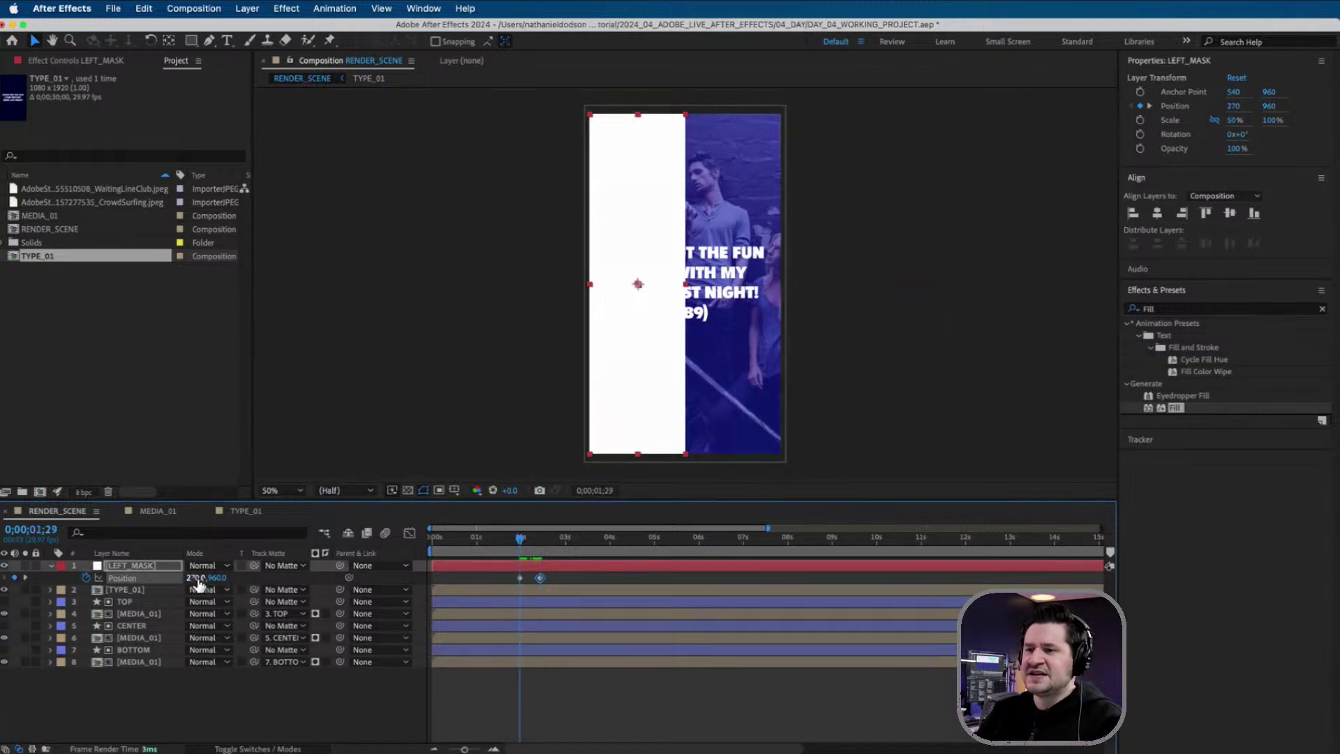
{"action": "left_click_drag", "start_coordinate": [218, 578], "coordinate": [161, 584]}
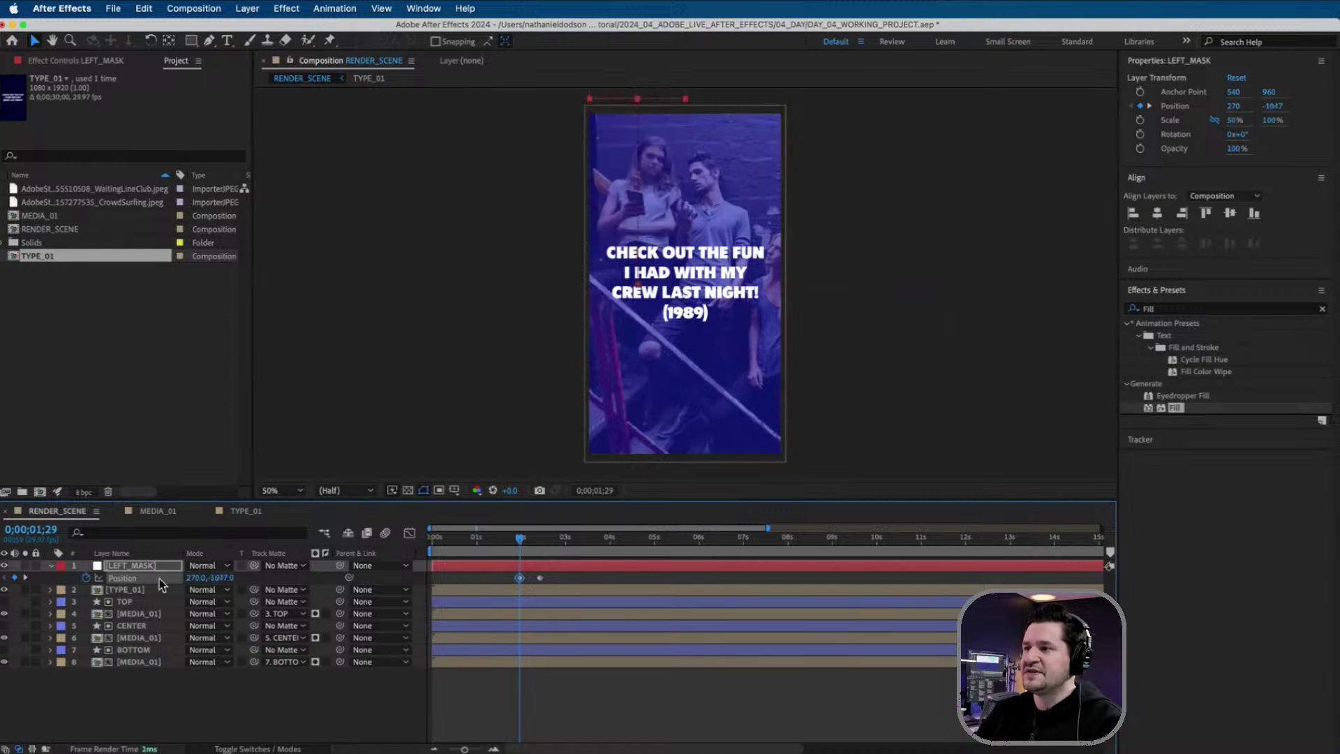
- Apply Easy Ease to both LEFT_MASK position keyframes and preview the slide-in
{"action": "left_click", "coordinate": [540, 578]}
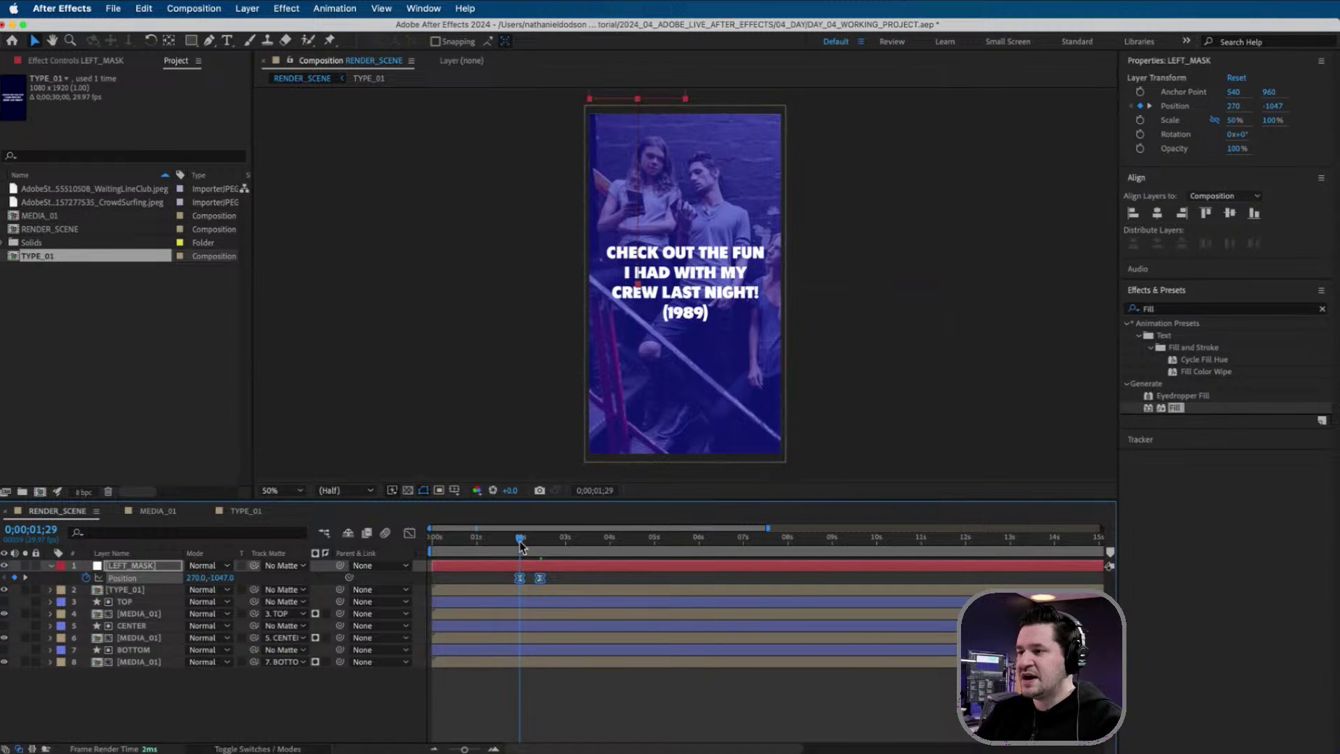
{"action": "key", "text": "space"}
{"action": "key", "text": "space"}
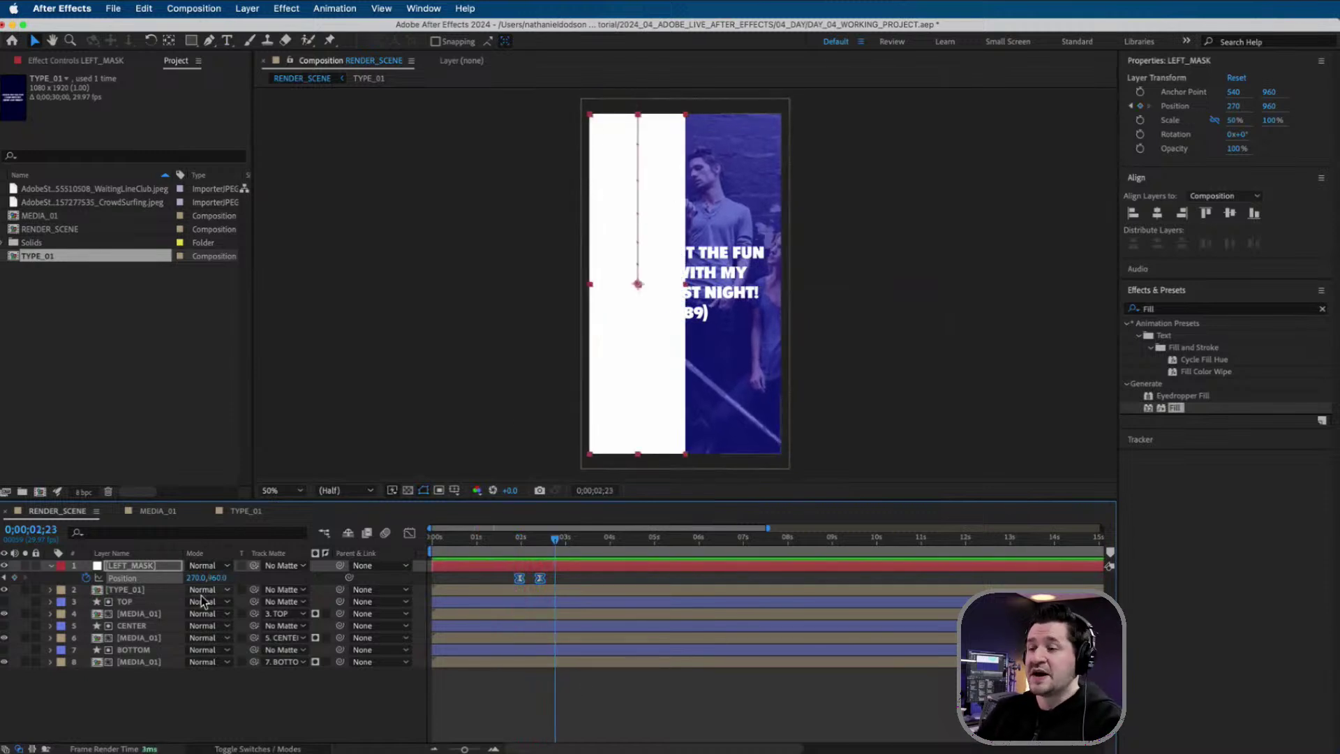
- Duplicate the LEFT_MASK layer and rename the upper copy RIGHT_MASK
{"action": "left_click", "coordinate": [120, 564]}
{"action": "key", "text": "super+d"}
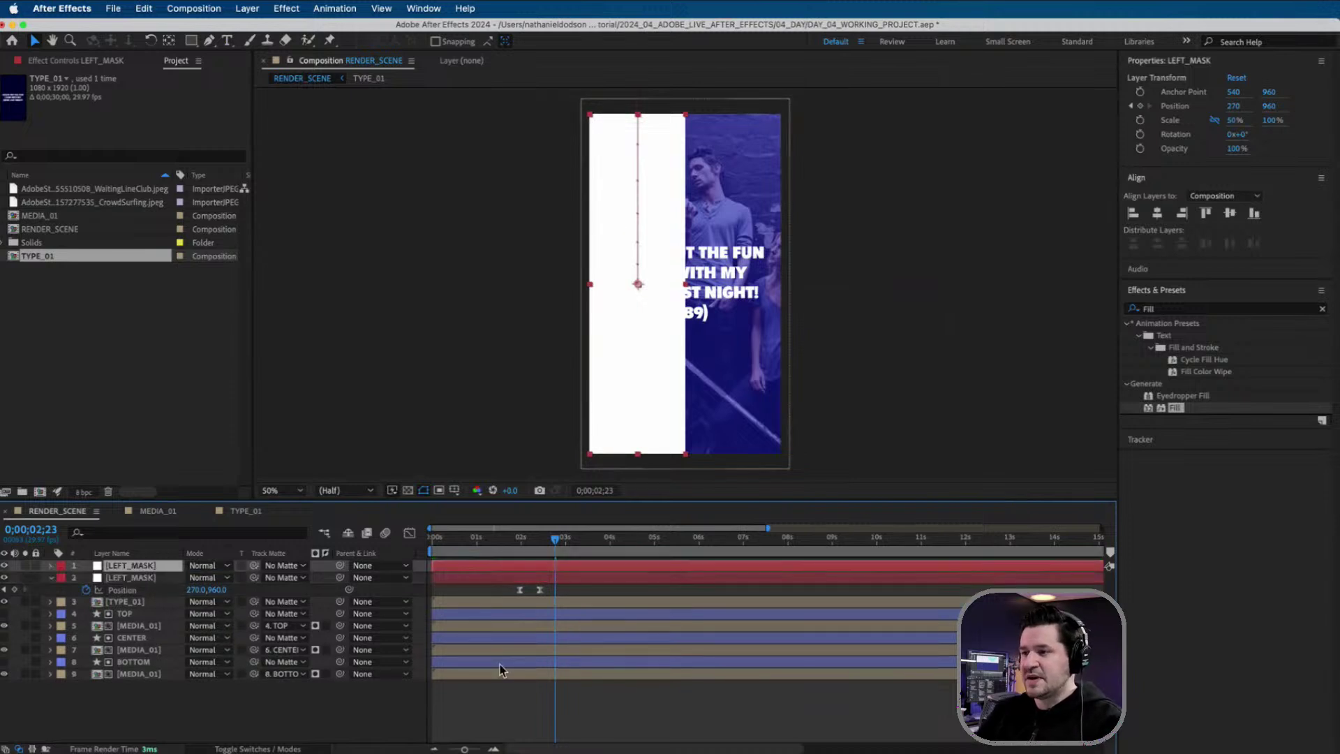
{"action": "left_click", "coordinate": [55, 578]}
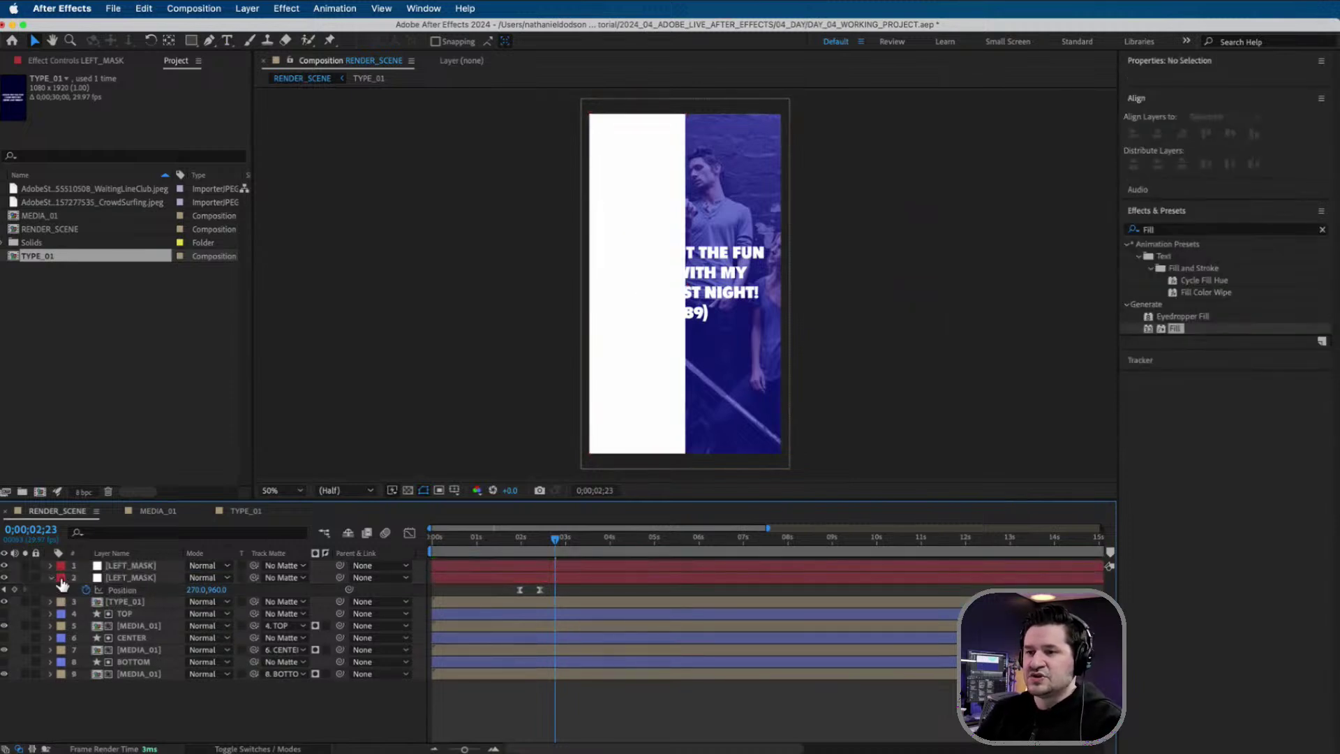
{"action": "left_click", "coordinate": [50, 578]}
{"action": "left_click", "coordinate": [125, 566]}
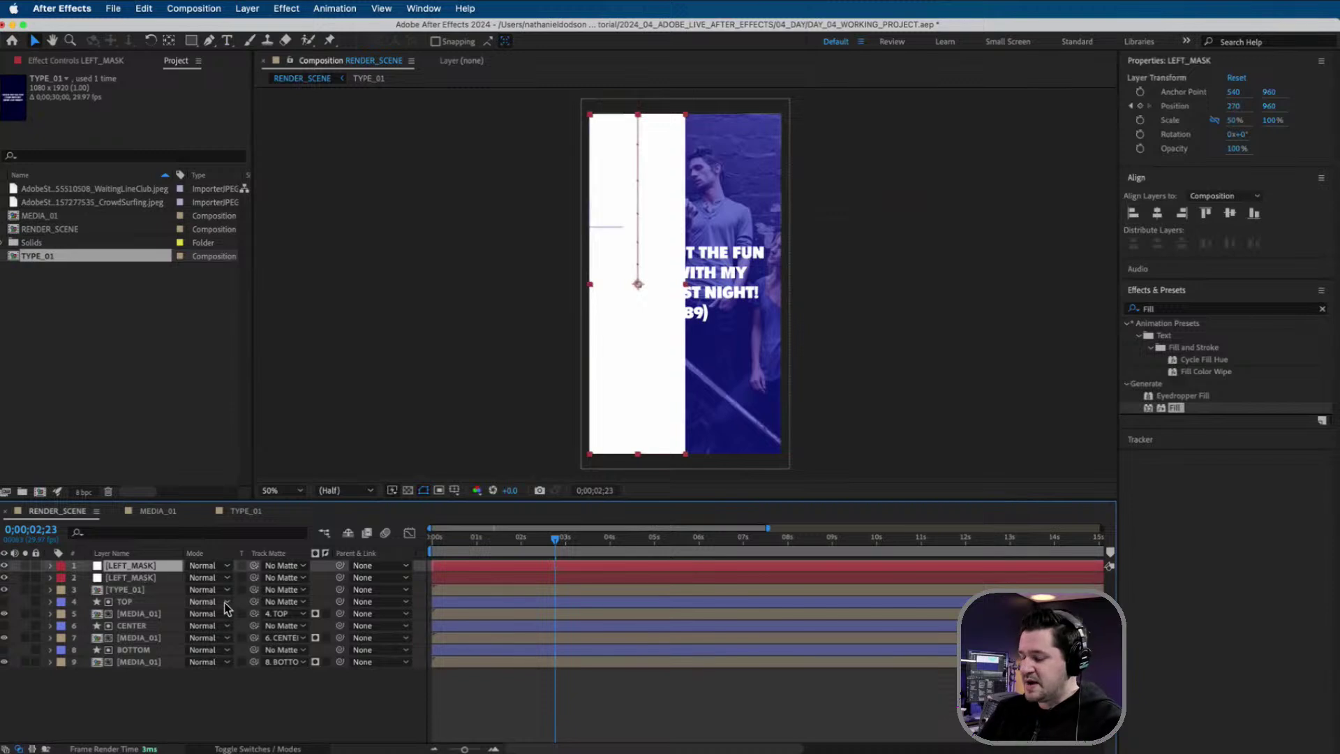
{"action": "key", "text": "Return"}
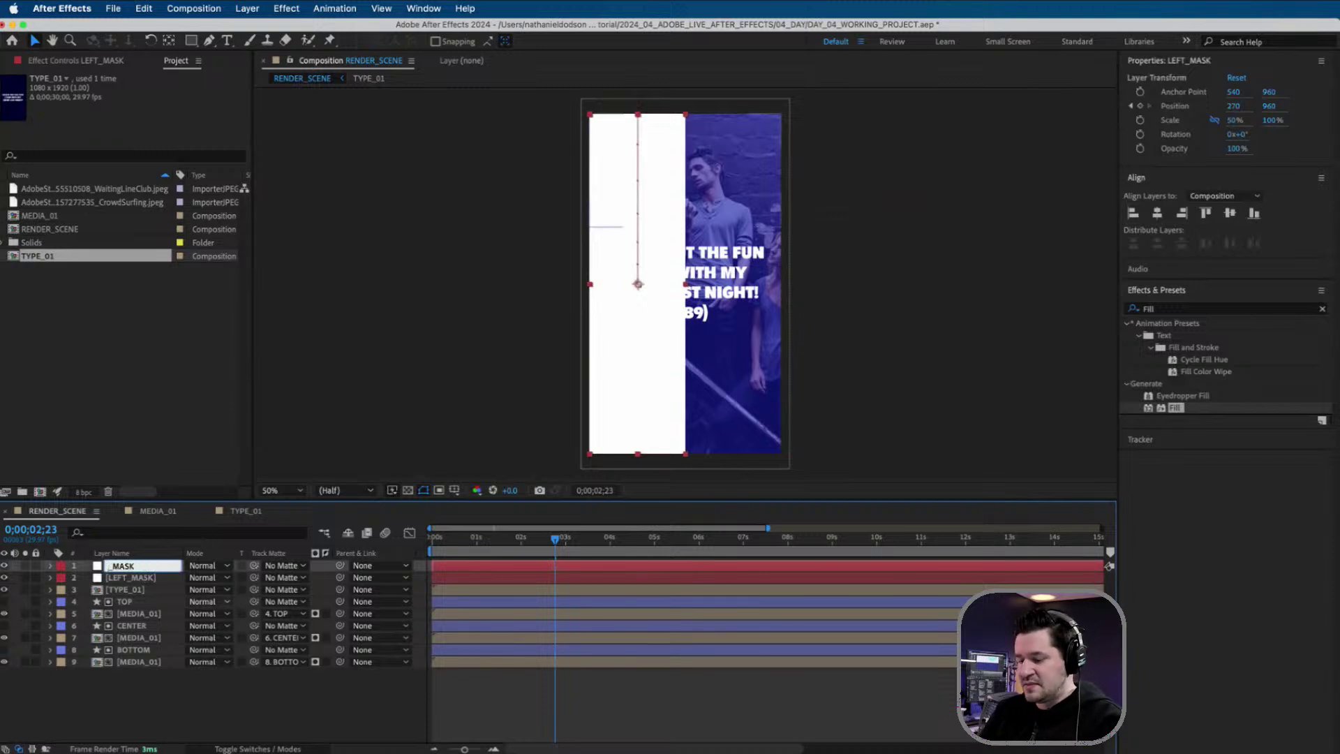
{"action": "type", "text": "RIGHT"}
{"action": "key", "text": "Return"}
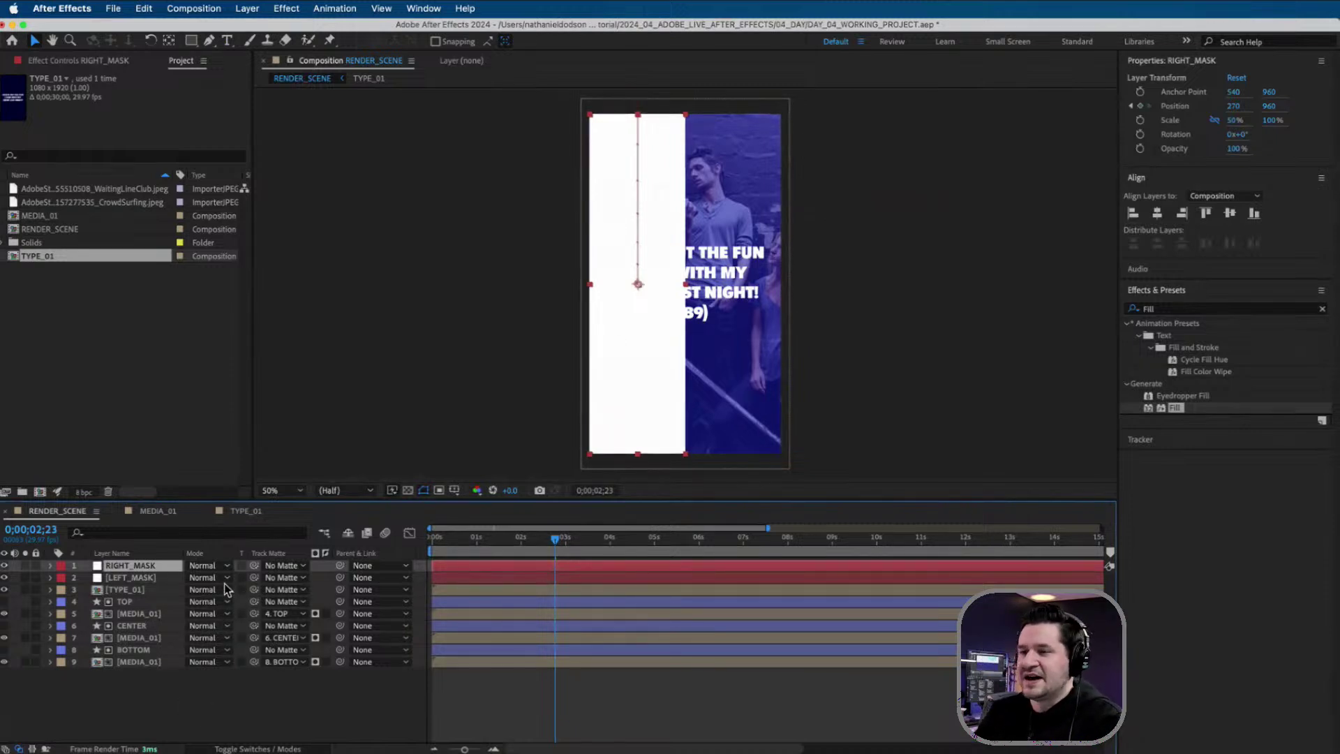
- Shift RIGHT_MASK's two position keyframes later so they start at 0;00;02;06 and end at 0;00;02;20
{"action": "key", "text": "p"}
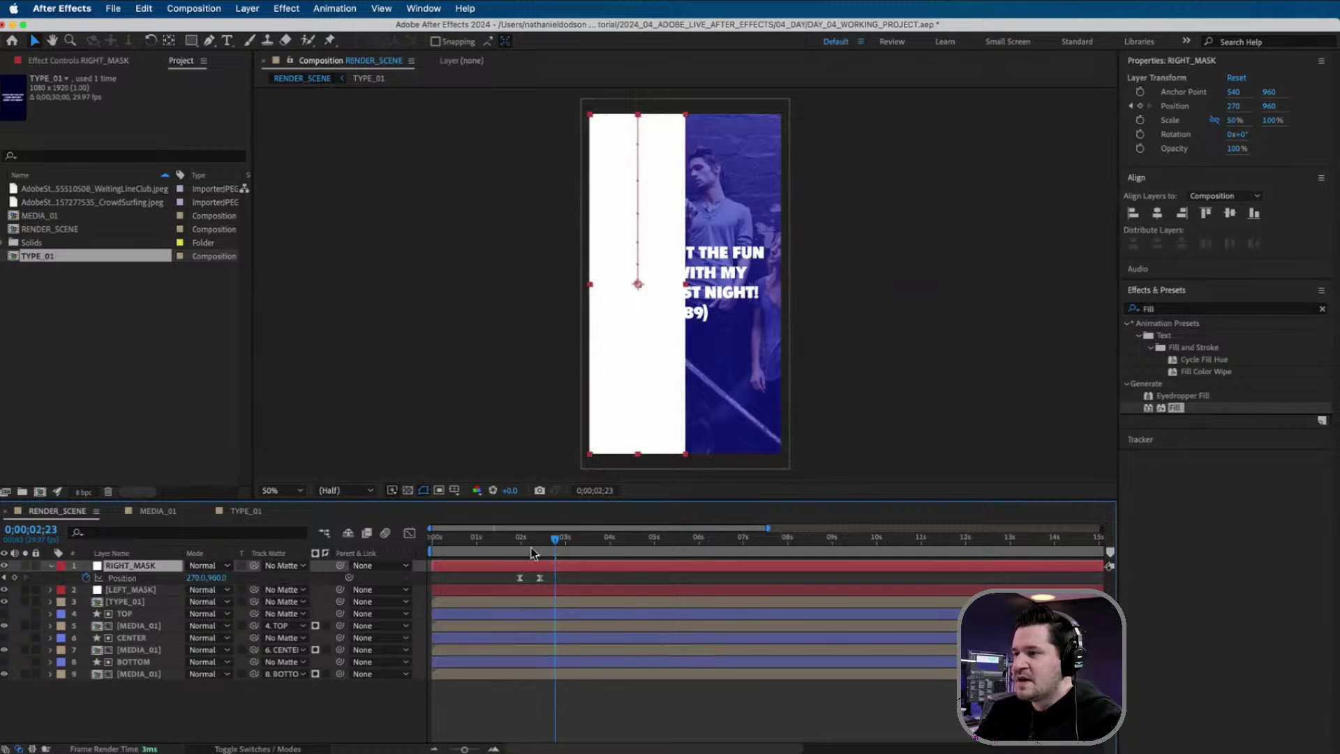
{"action": "left_click_drag", "start_coordinate": [532, 554], "coordinate": [551, 585]}
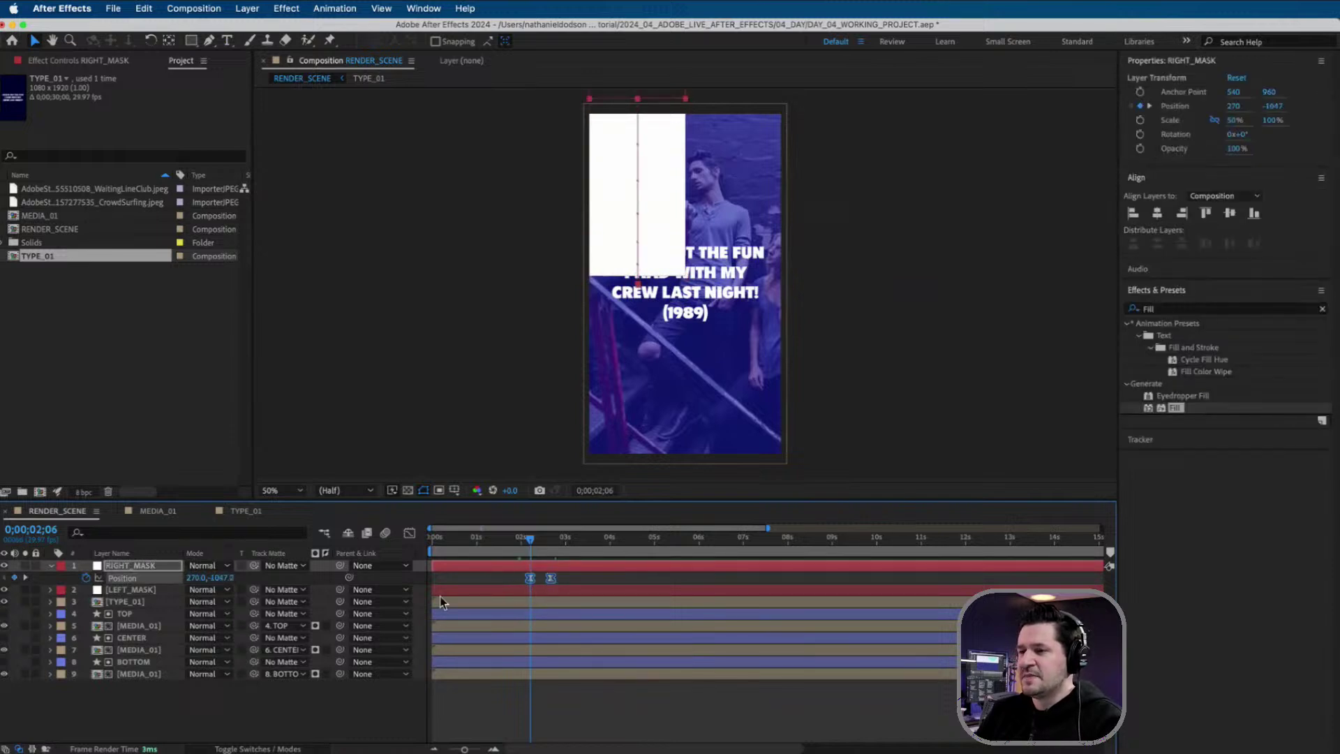
{"action": "left_click", "coordinate": [541, 587]}
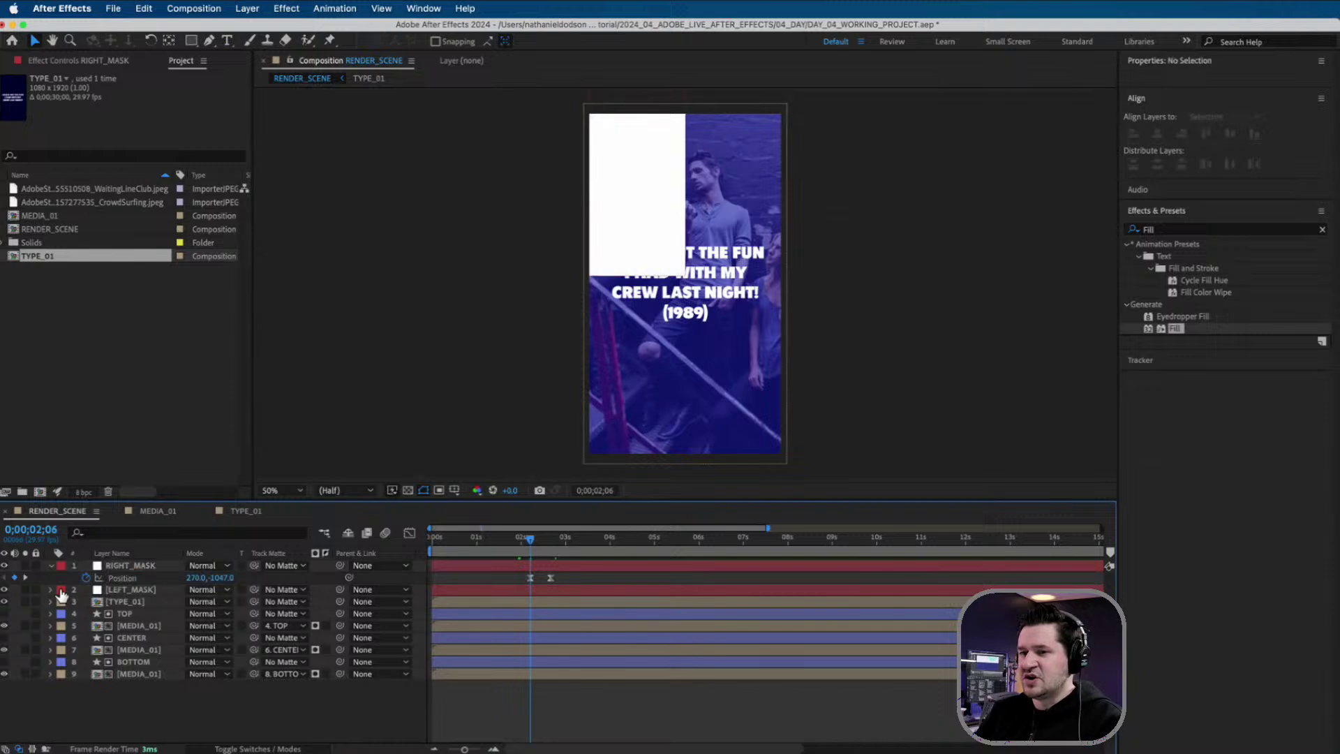
- Set RIGHT_MASK's starting position keyframe at 0;00;02;06 to 808, 2922, below the frame on the right half
{"action": "left_click", "coordinate": [25, 578]}
{"action": "left_click", "coordinate": [4, 577]}
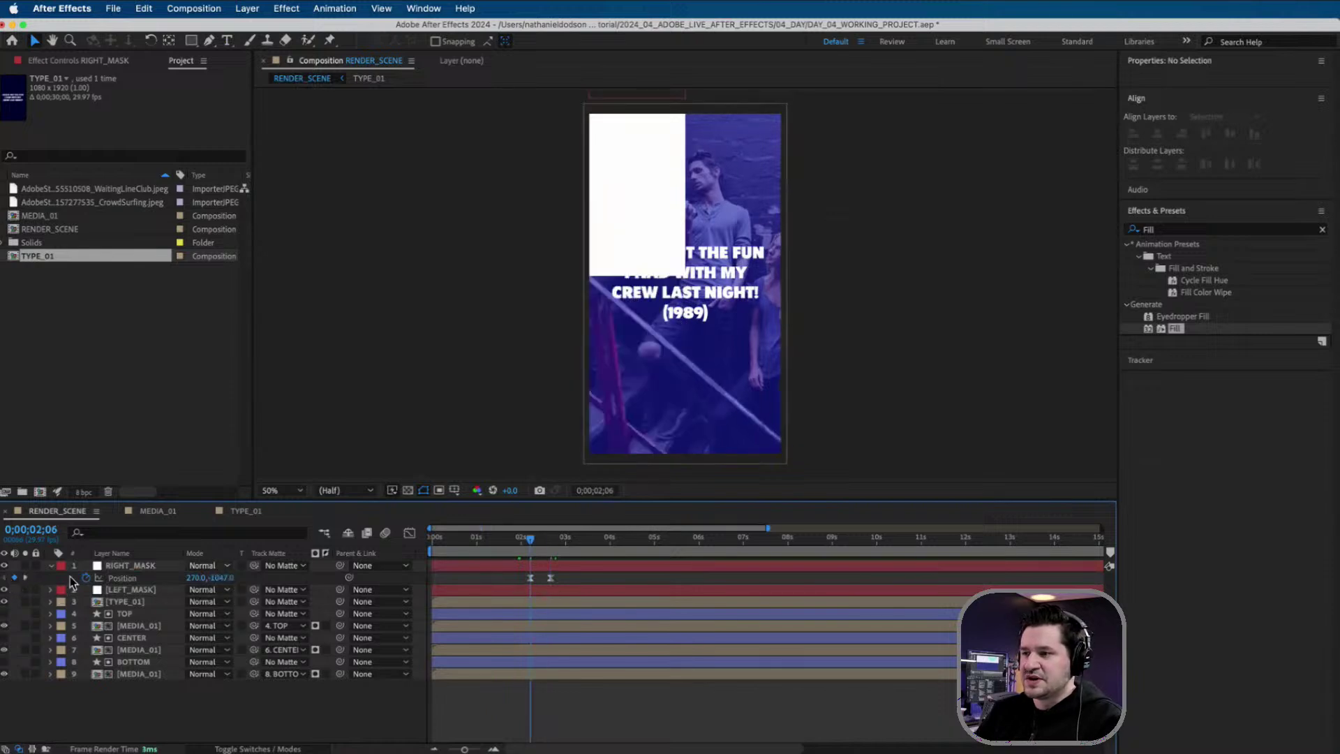
{"action": "left_click", "coordinate": [223, 579]}
{"action": "left_click_drag", "start_coordinate": [638, 136], "coordinate": [638, 327]}
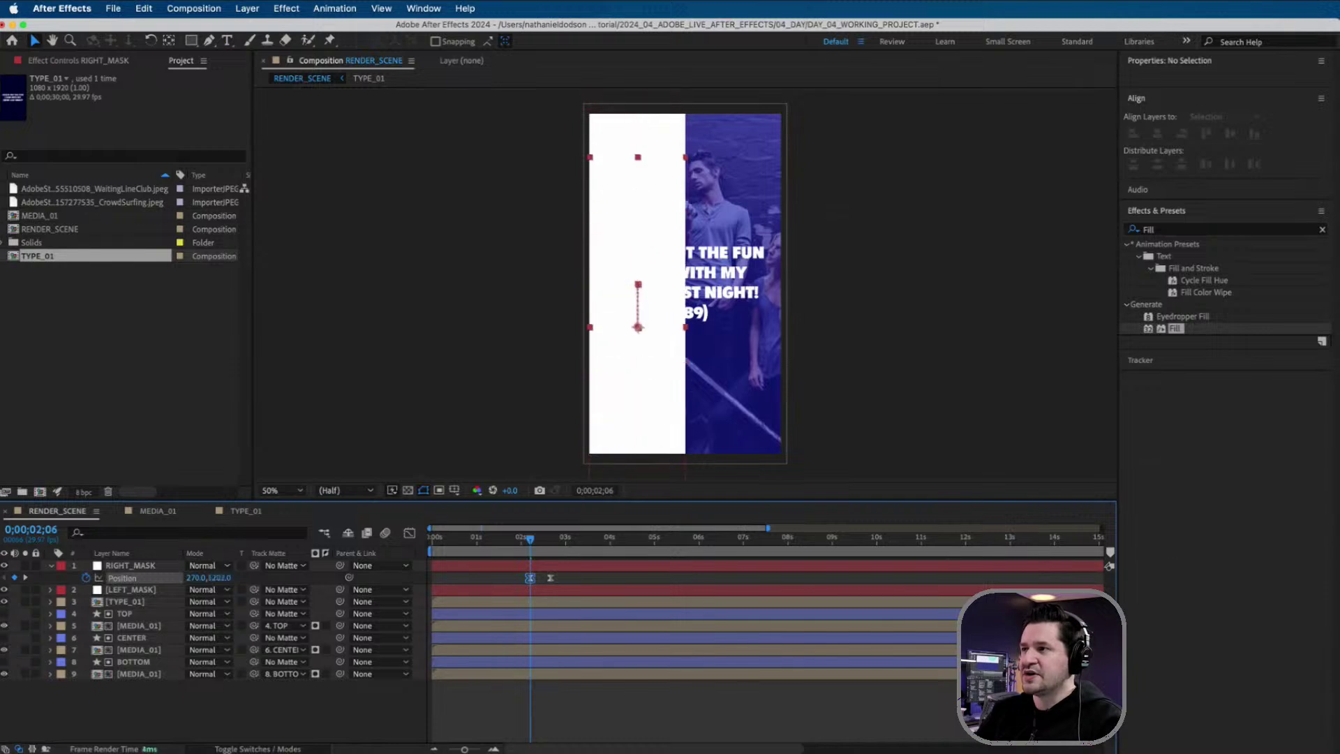
{"action": "left_click_drag", "start_coordinate": [222, 581], "coordinate": [362, 555]}
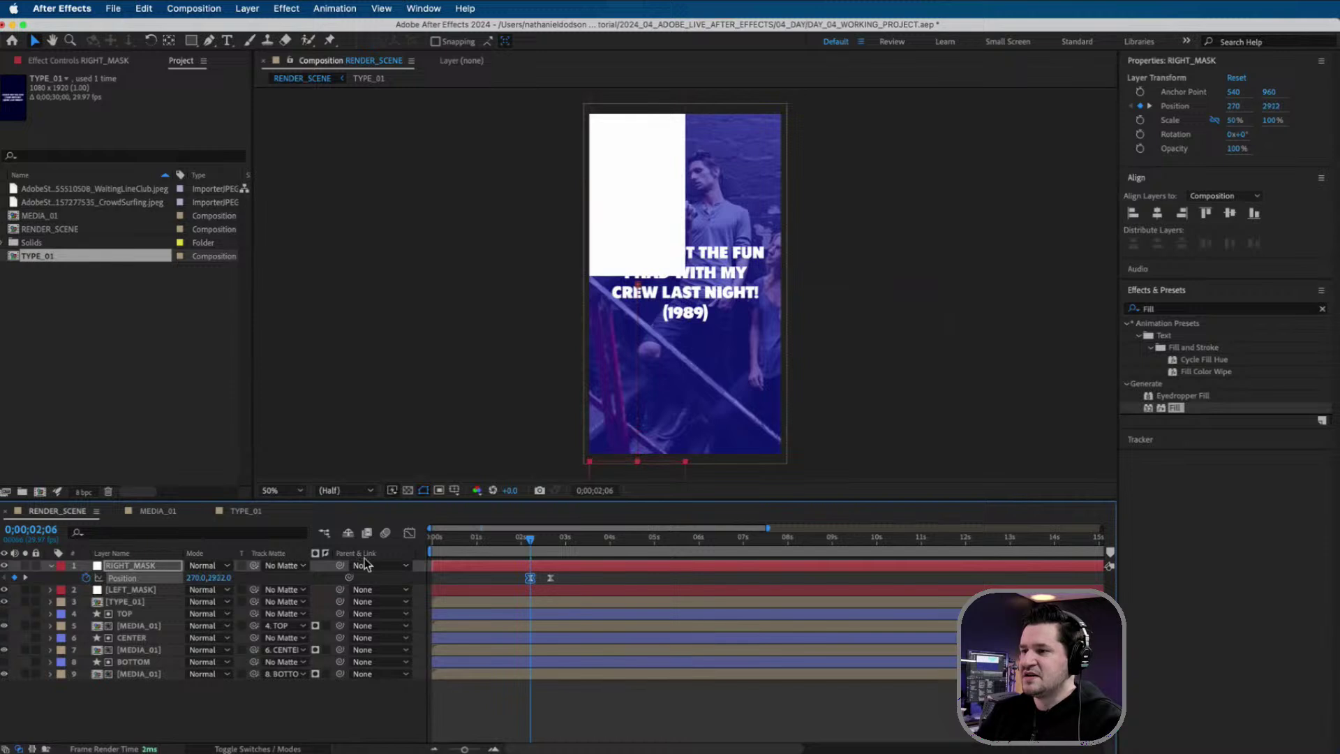
{"action": "left_click_drag", "start_coordinate": [199, 578], "coordinate": [257, 572]}
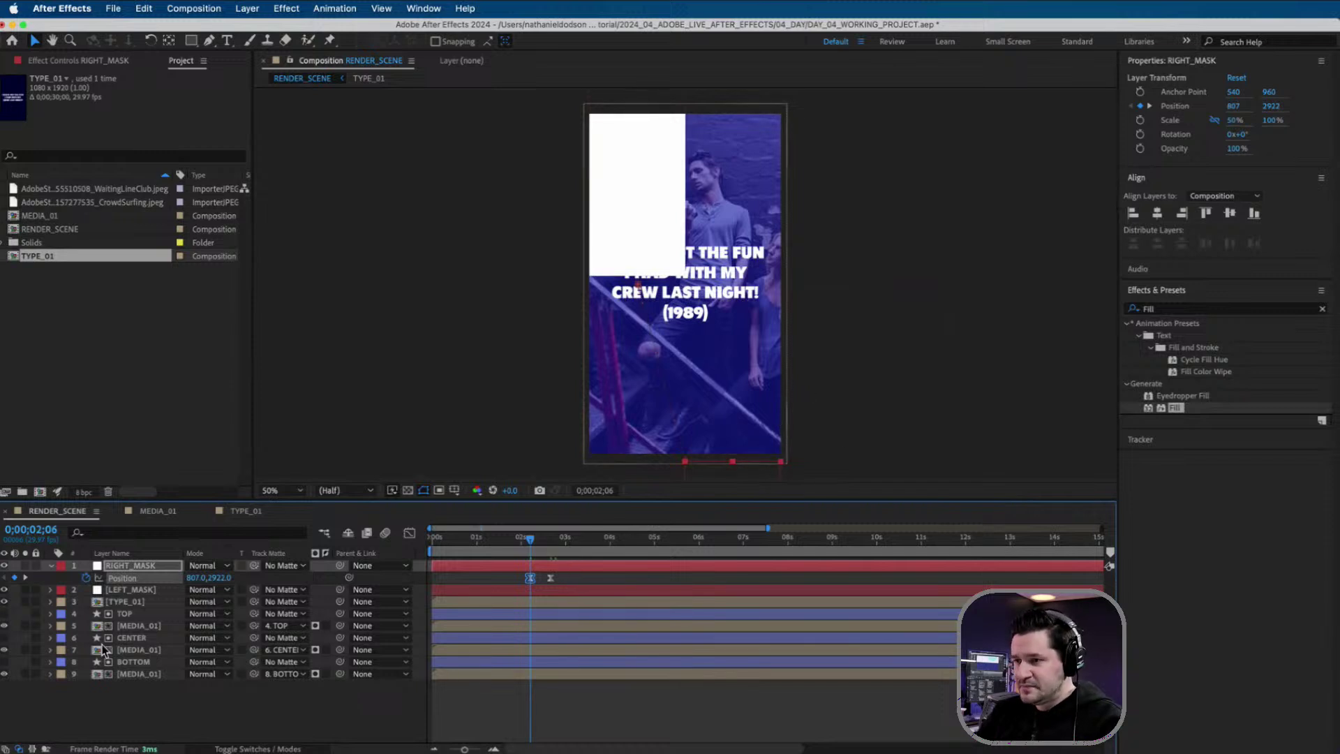
{"action": "left_click", "coordinate": [197, 578]}
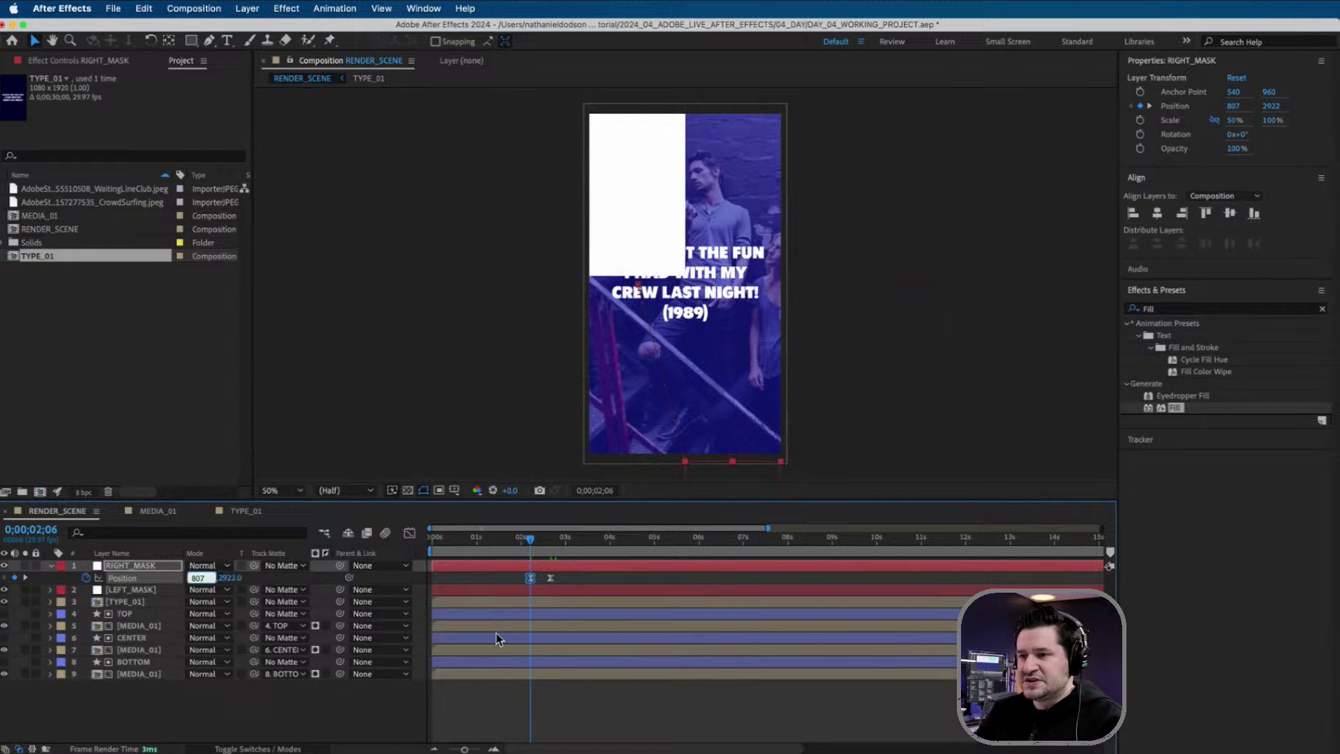
{"action": "type", "text": "808"}
{"action": "key", "text": "Tab"}
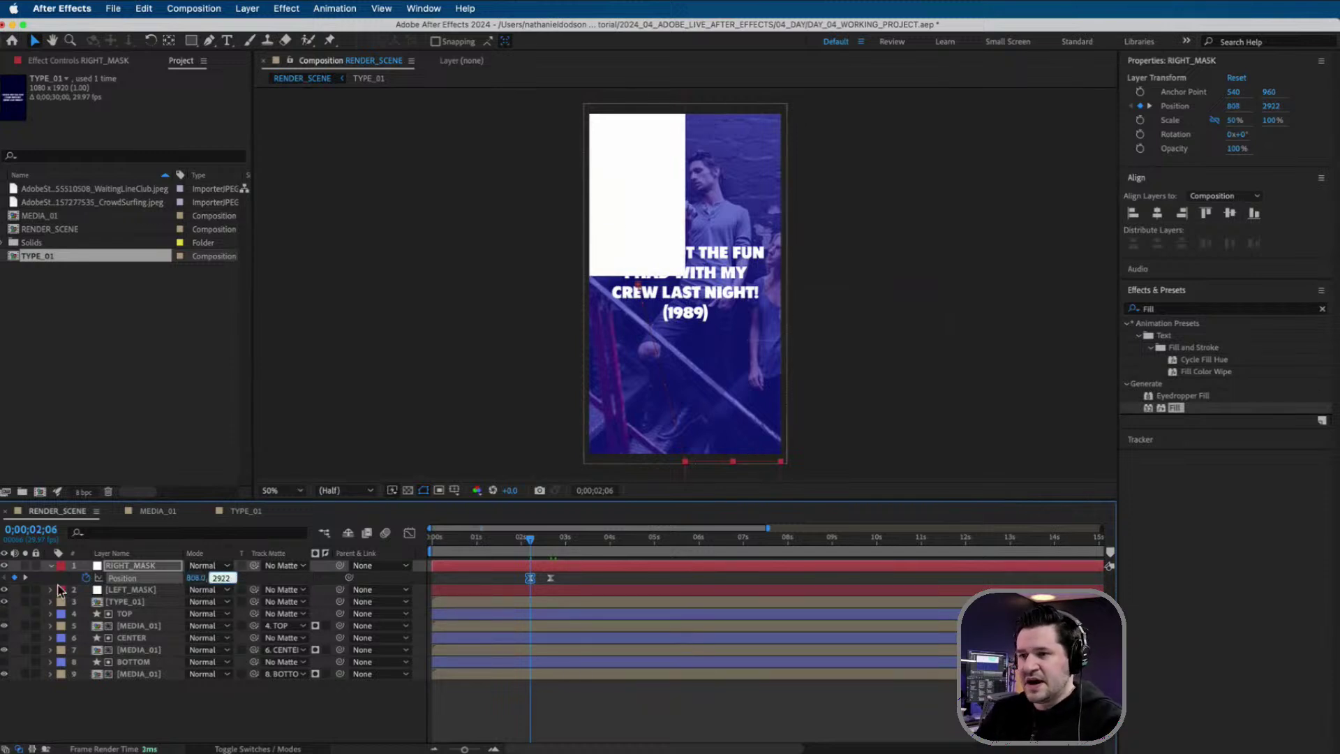
- Set the horizontal position of RIGHT_MASK's ending keyframe at 0;00;02;20 to 808
{"action": "left_click", "coordinate": [25, 578]}
{"action": "left_click", "coordinate": [197, 578]}
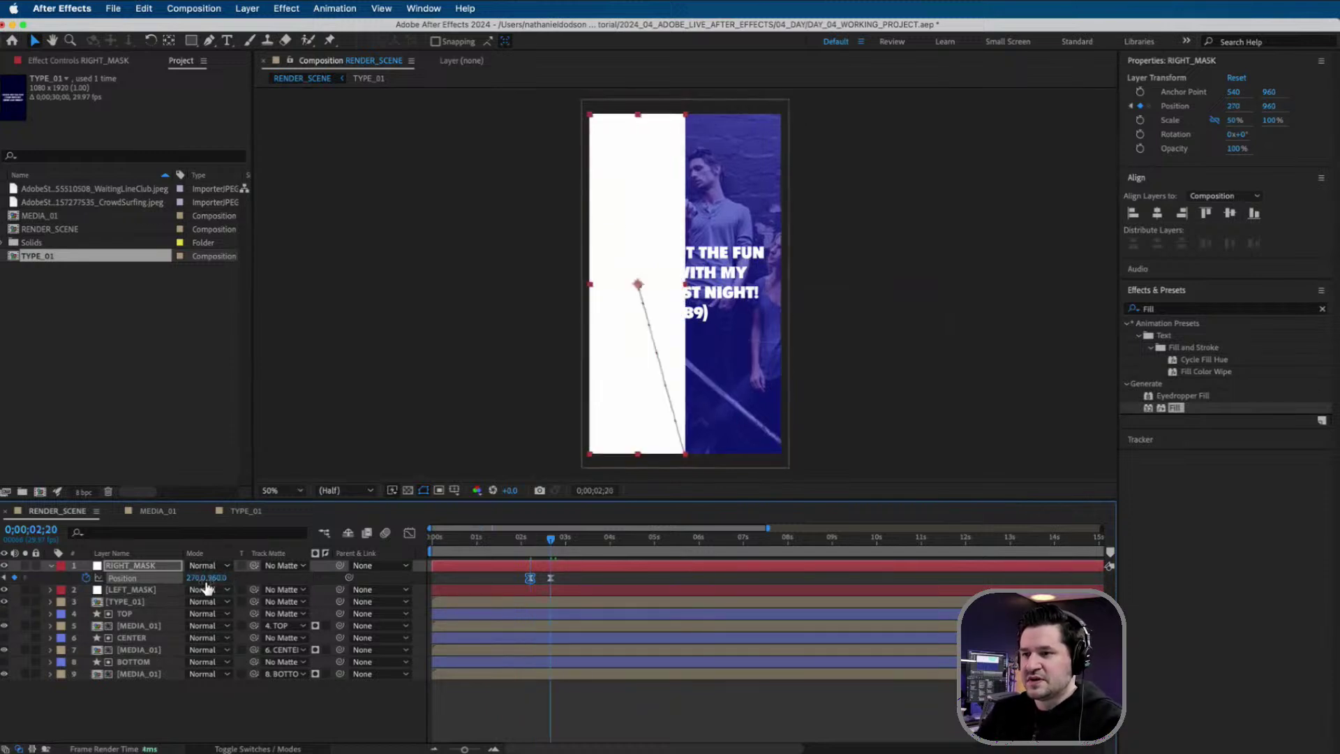
{"action": "type", "text": "808"}
{"action": "key", "text": "Return"}
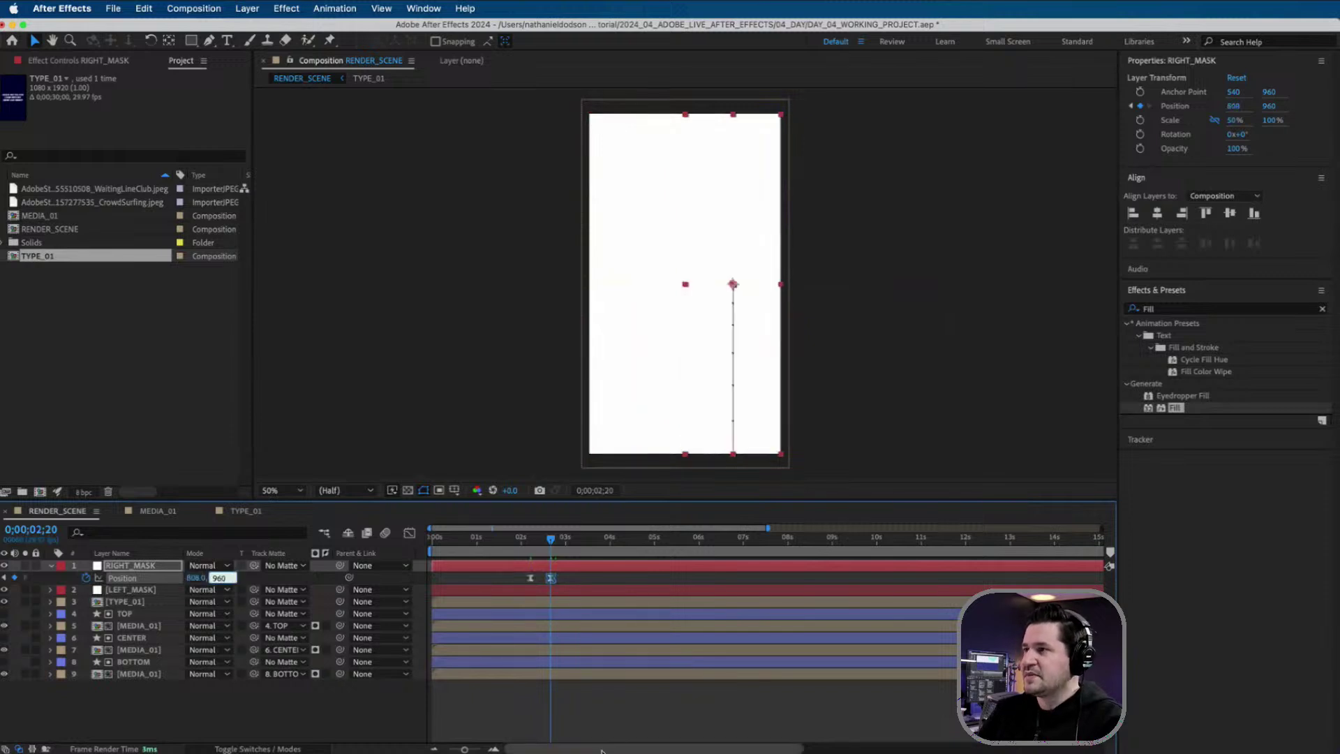
- Preview the LEFT_MASK and RIGHT_MASK slide-up animation from 0;00;01;24 in RENDER_SCENE
{"action": "left_click_drag", "start_coordinate": [530, 537], "coordinate": [513, 539]}
{"action": "key", "text": "space"}
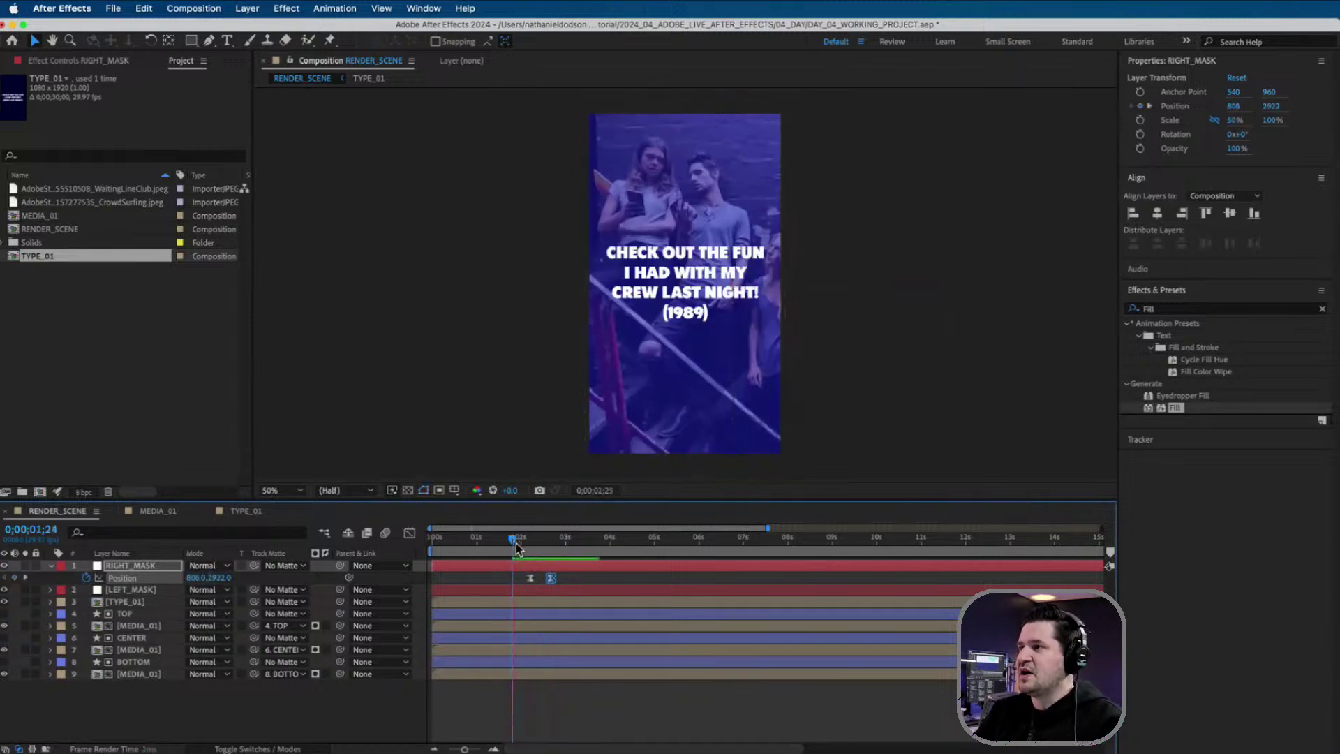
{"action": "key", "text": "space"}
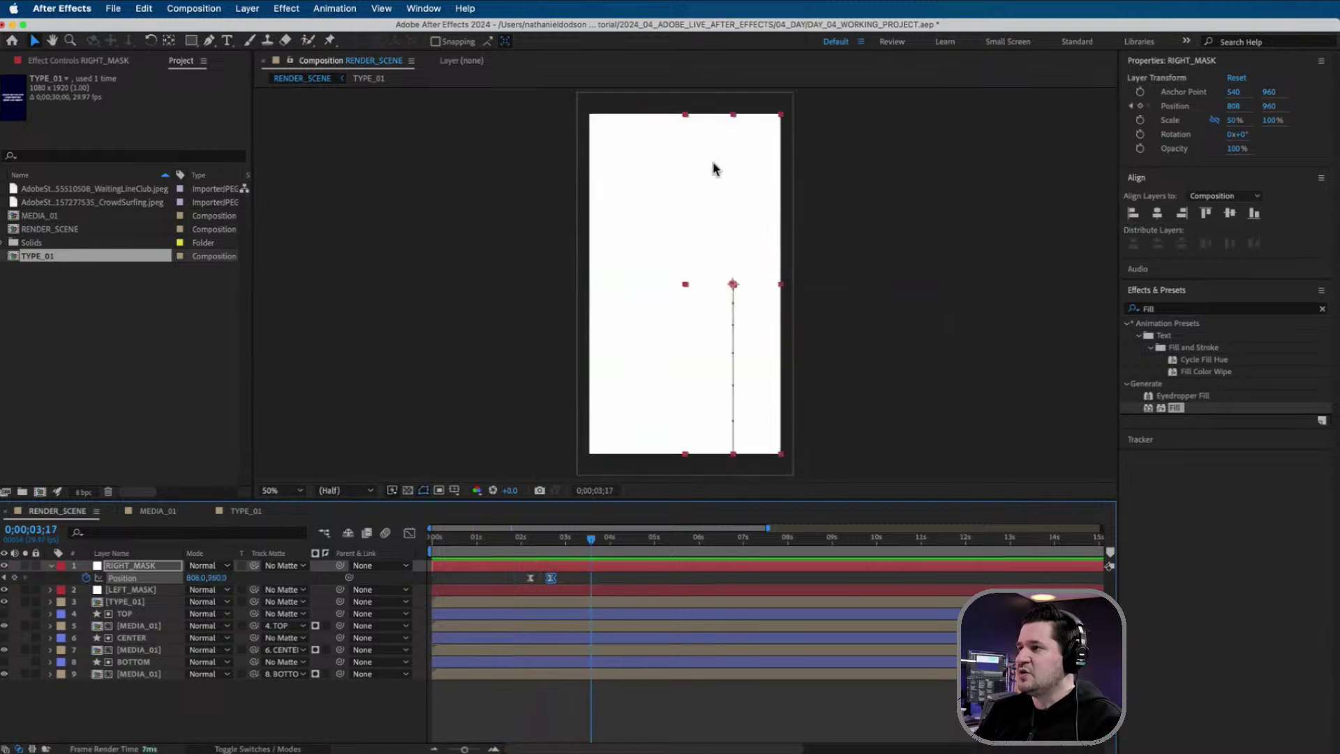
- Duplicate the TYPE_01 layer and place the upper copy between RIGHT_MASK and LEFT_MASK in the layer stack
{"action": "left_click", "coordinate": [515, 539]}
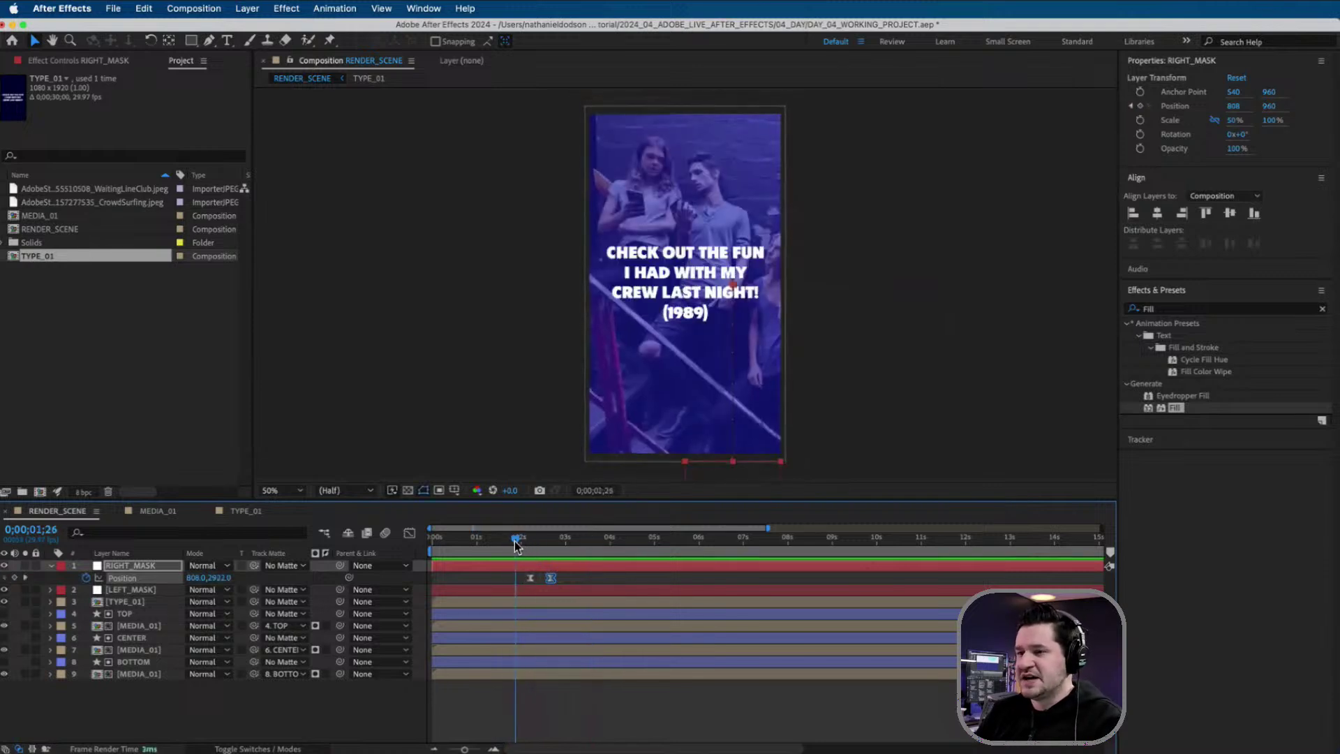
{"action": "left_click", "coordinate": [49, 566]}
{"action": "left_click", "coordinate": [131, 591]}
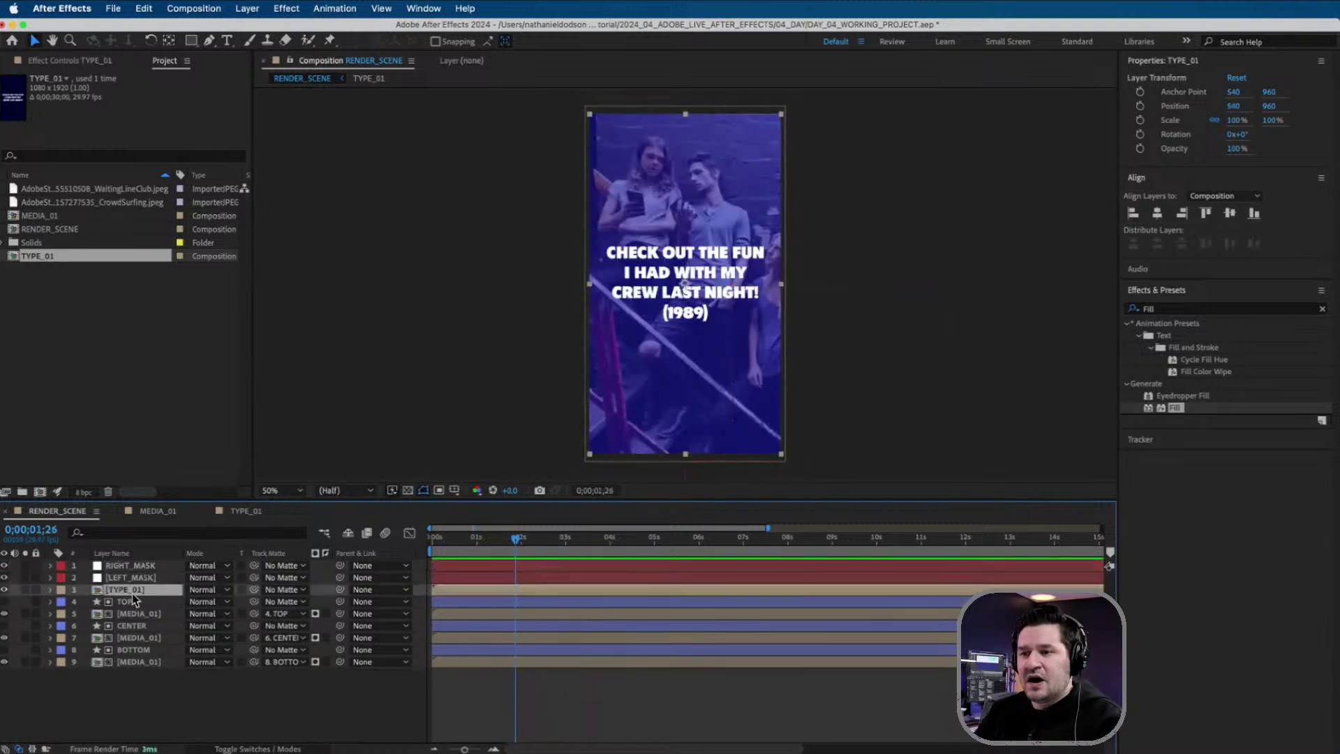
{"action": "key", "text": "super+d"}
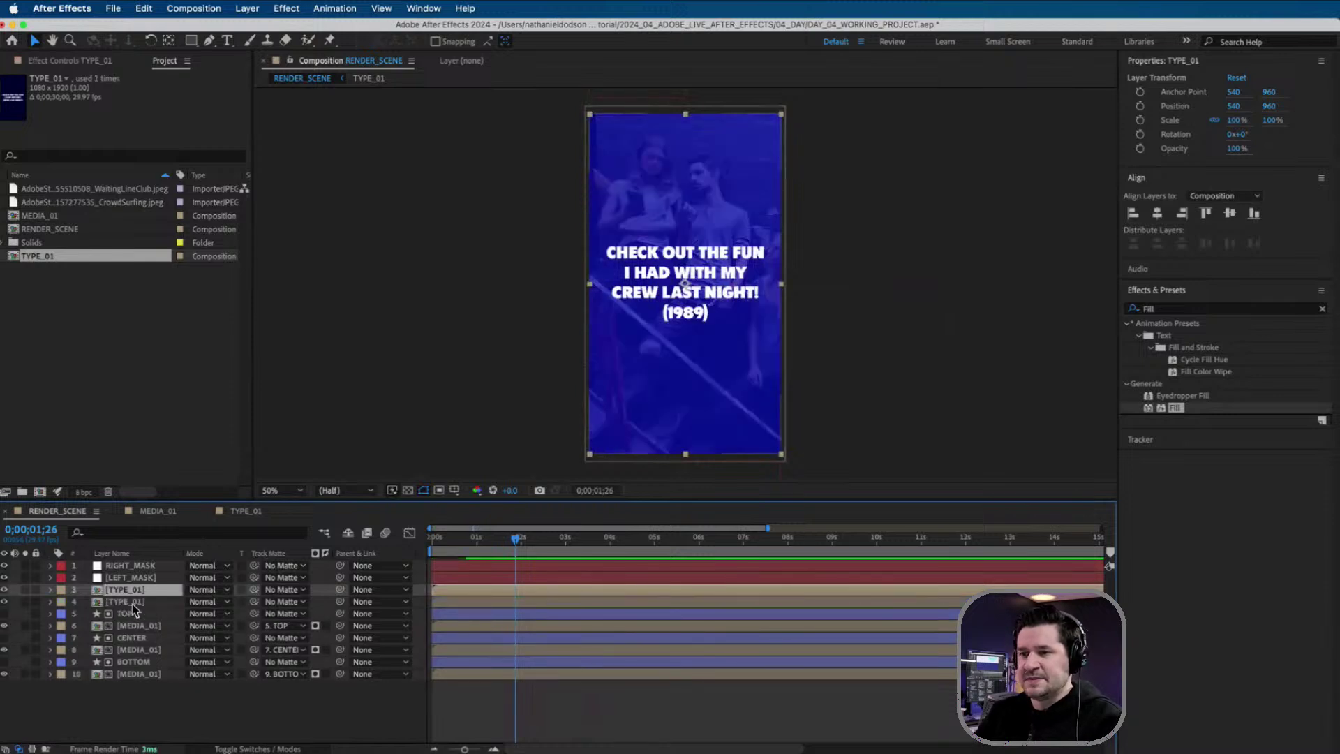
{"action": "left_click_drag", "start_coordinate": [126, 589], "coordinate": [129, 572]}
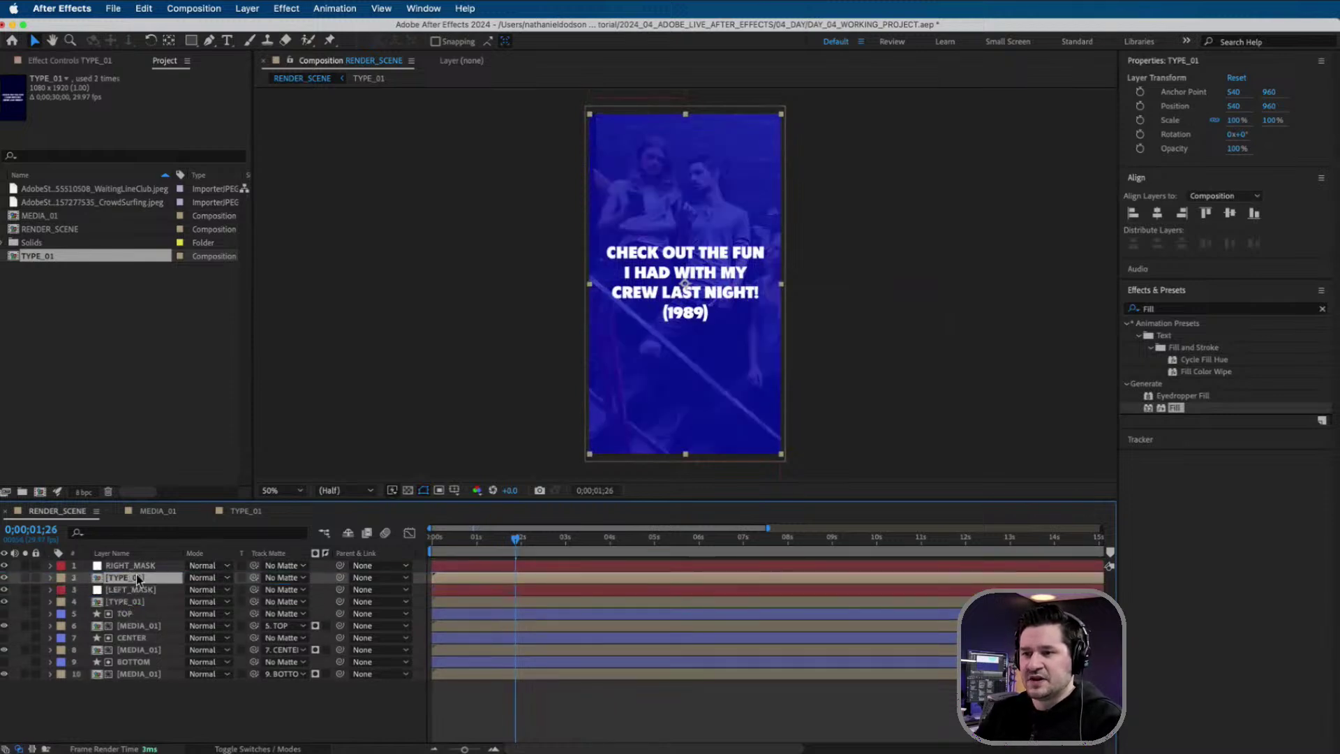
- Set RIGHT_MASK as the track matte of the upper TYPE_01 layer and LEFT_MASK as the lower one's matte
{"action": "left_click", "coordinate": [296, 578]}
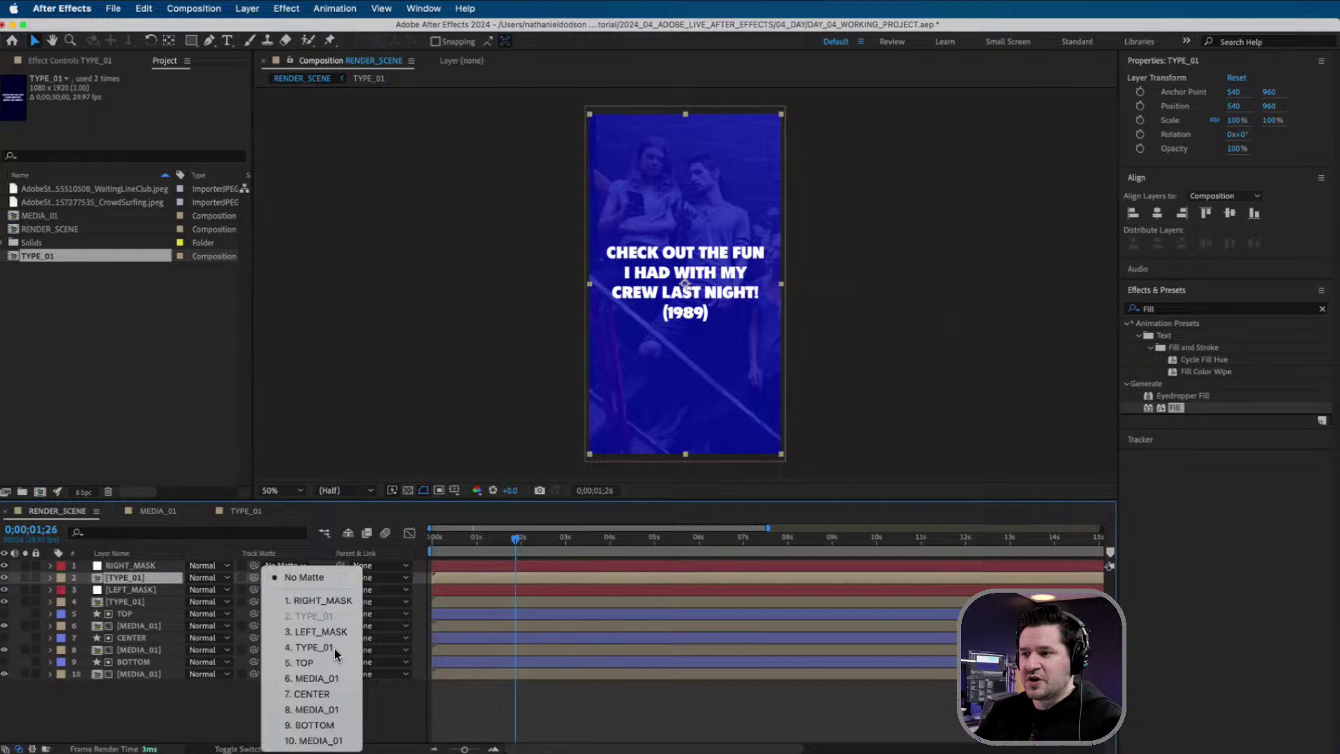
{"action": "left_click", "coordinate": [331, 602]}
{"action": "left_click", "coordinate": [176, 599]}
{"action": "left_click", "coordinate": [276, 601]}
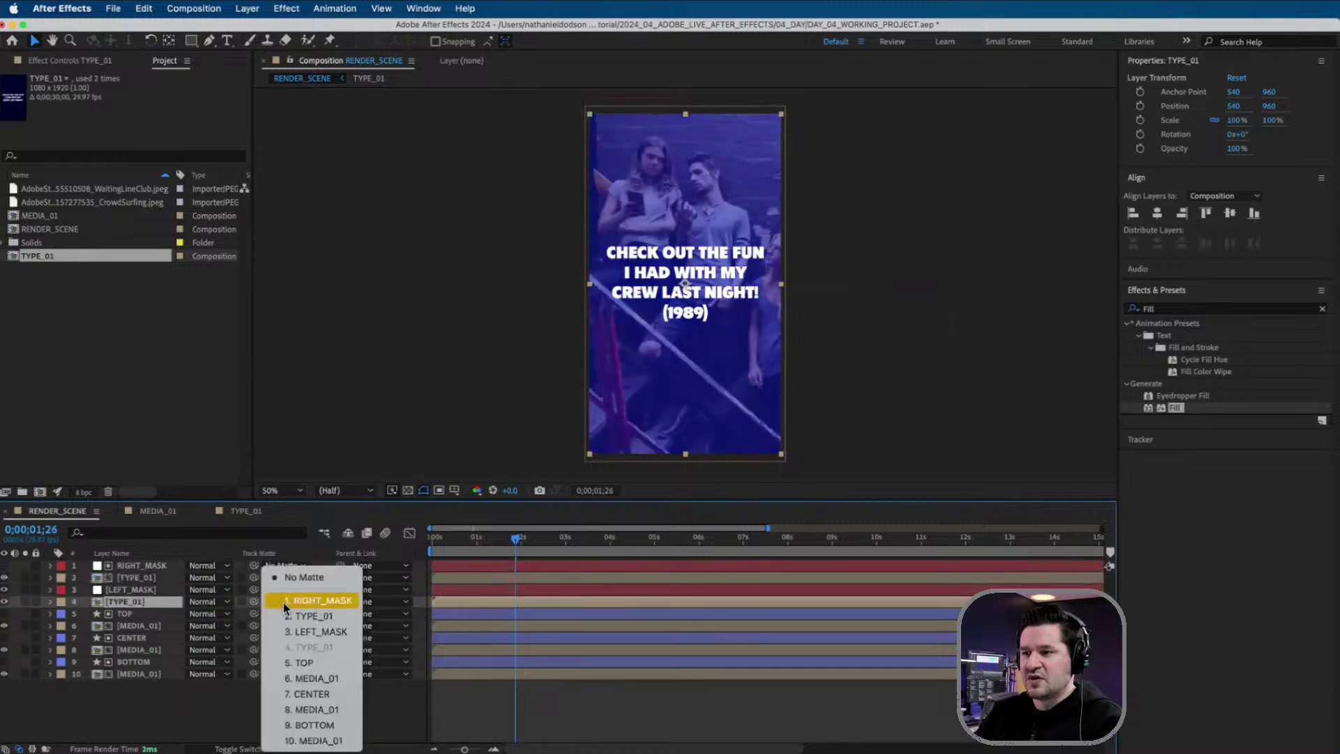
{"action": "left_click", "coordinate": [321, 631]}
- Play back RENDER_SCENE and scrub through the staggered two-half type transition, stopping at 0;00;02;14
{"action": "left_click_drag", "start_coordinate": [505, 539], "coordinate": [448, 550]}
{"action": "key", "text": "space"}
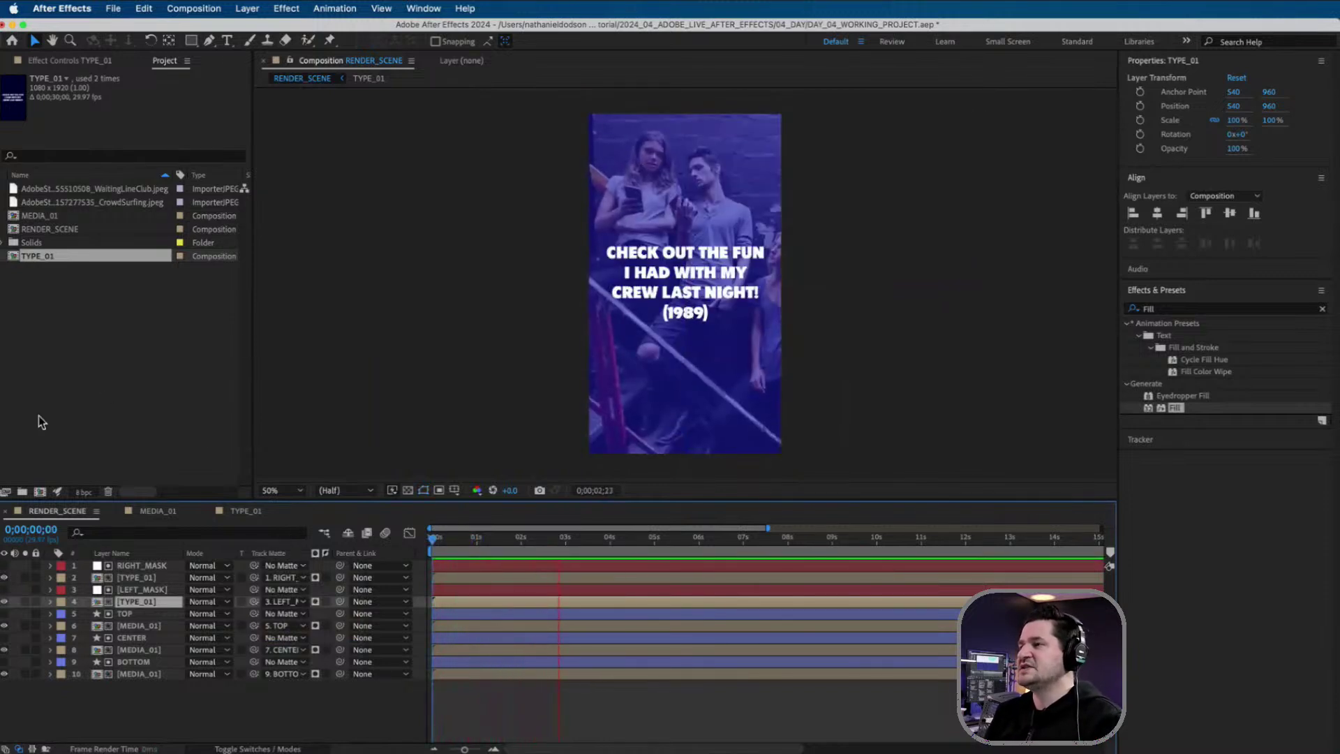
{"action": "key", "text": "space"}
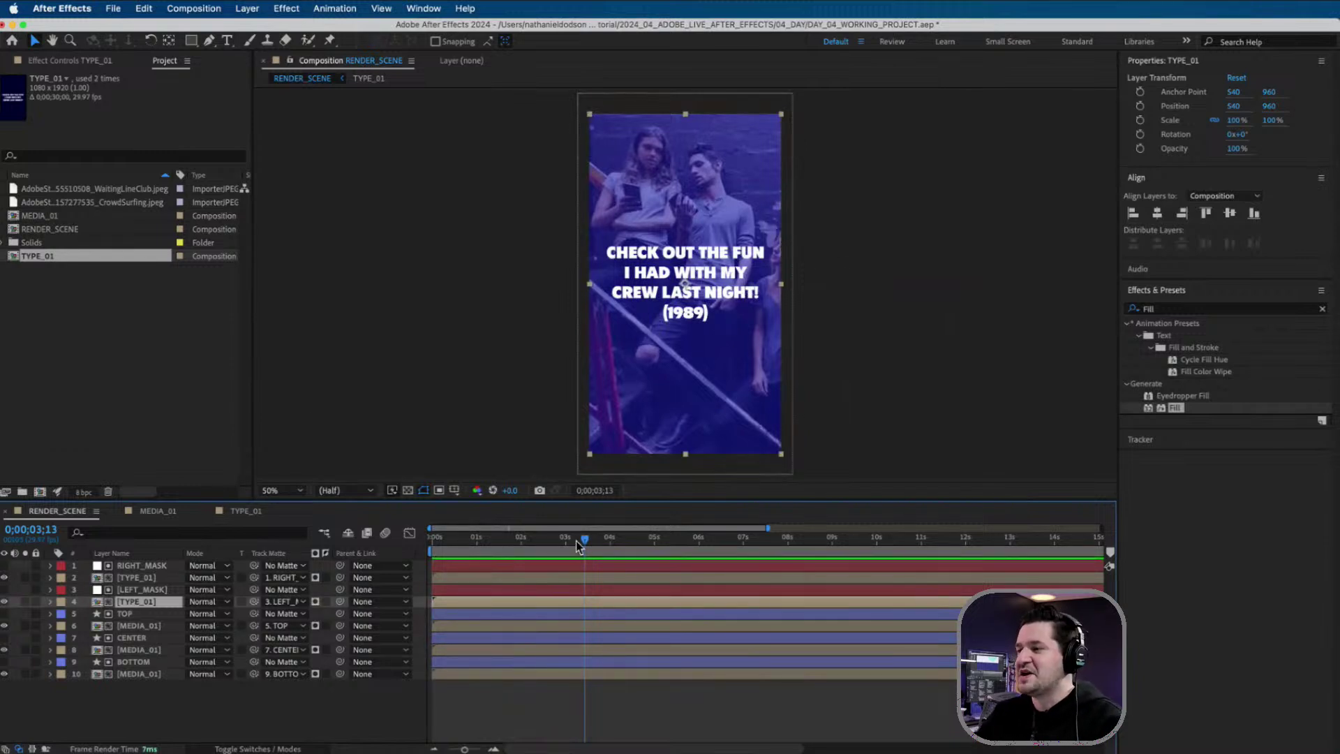
{"action": "left_click_drag", "start_coordinate": [523, 543], "coordinate": [471, 551]}
{"action": "key", "text": "space"}
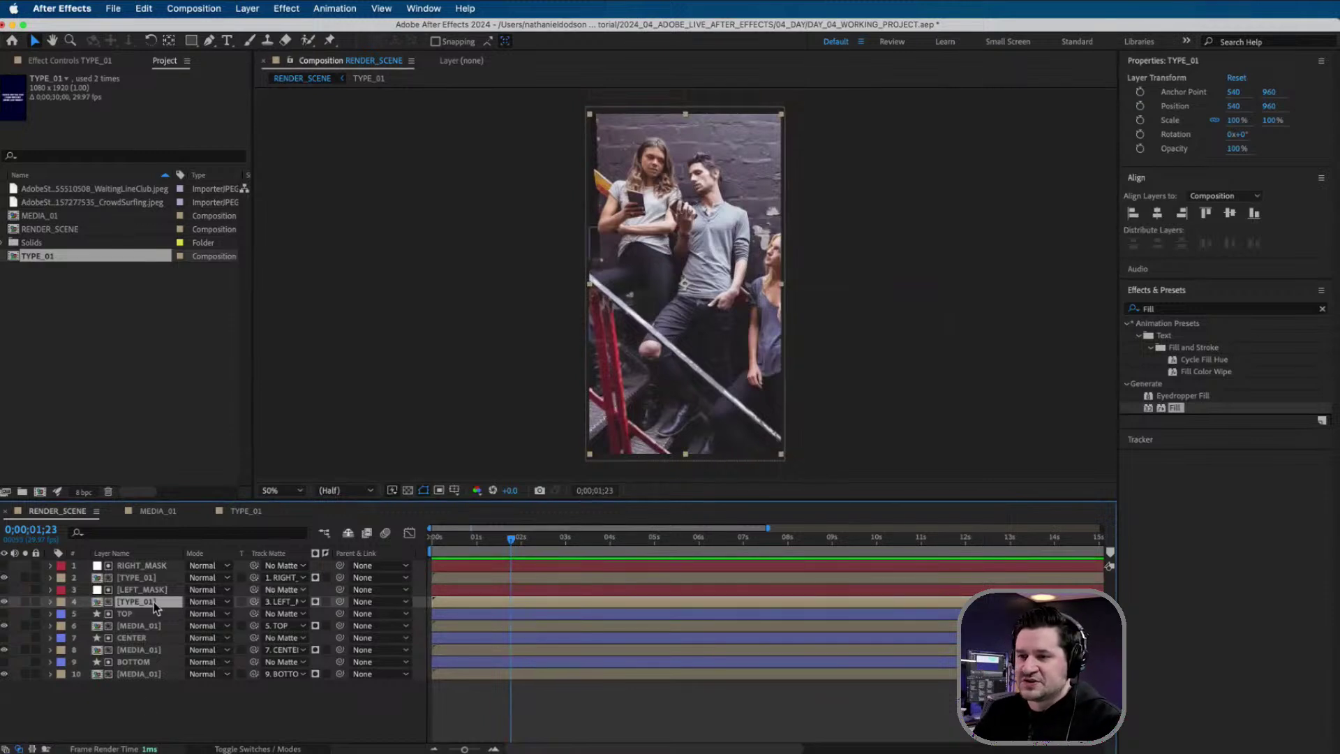
{"action": "left_click", "coordinate": [143, 565]}
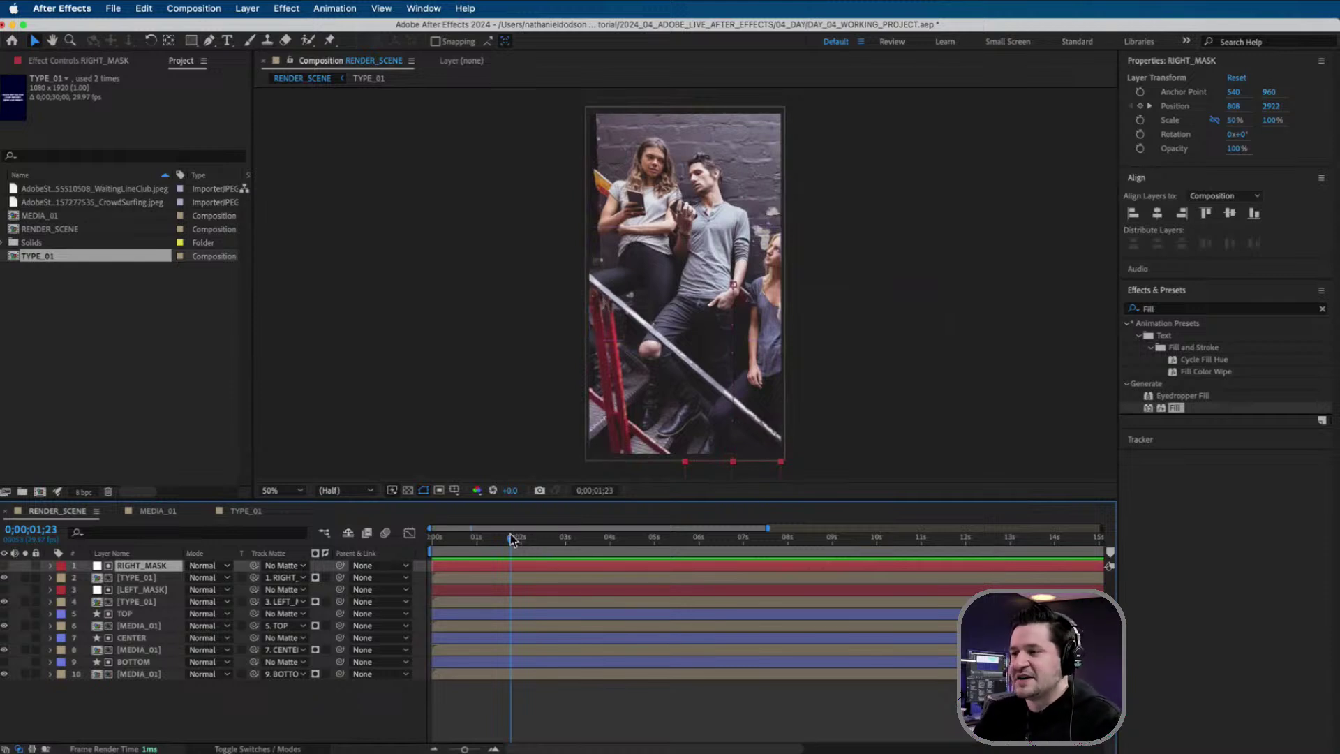
{"action": "left_click_drag", "start_coordinate": [516, 542], "coordinate": [541, 628]}
{"action": "left_click", "coordinate": [266, 737]}
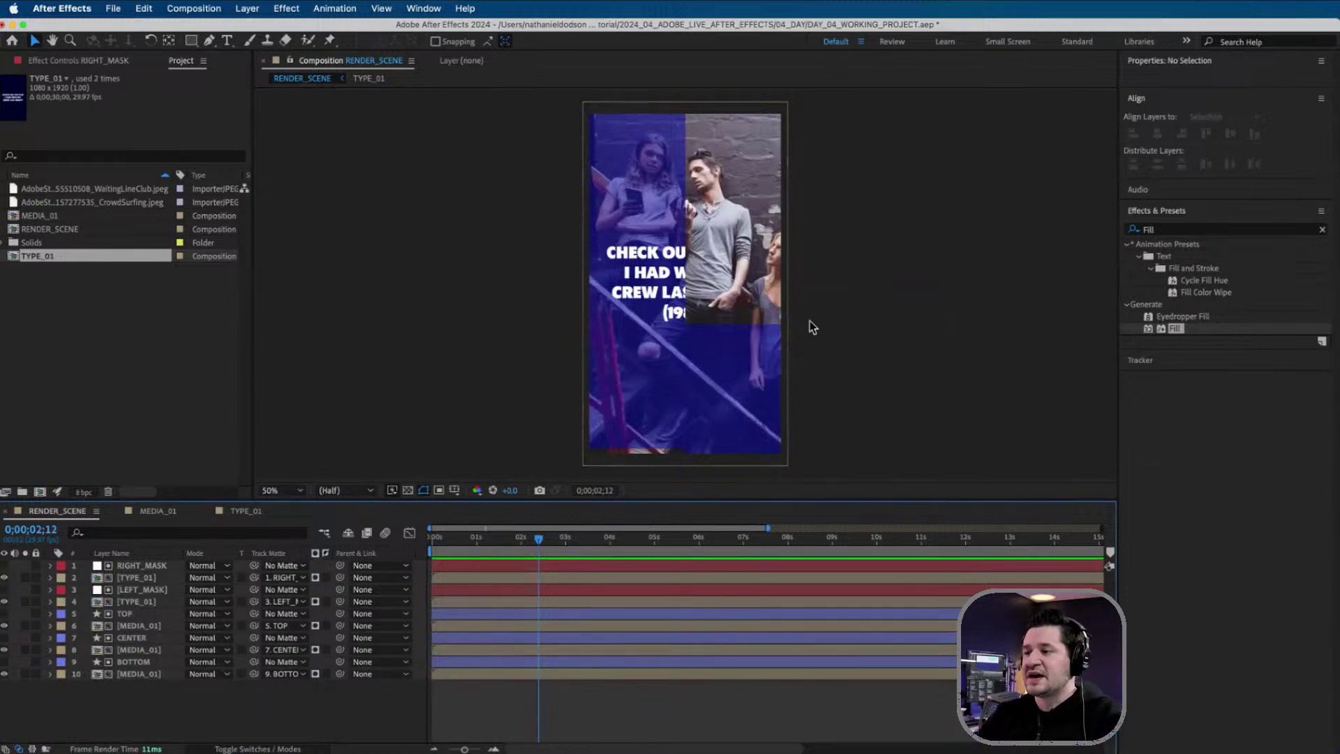
{"action": "mouse_move", "coordinate": [540, 535]}
{"action": "left_mouse_down"}
{"action": "mouse_move", "coordinate": [524, 546]}
{"action": "mouse_move", "coordinate": [542, 547]}
{"action": "left_mouse_up"}
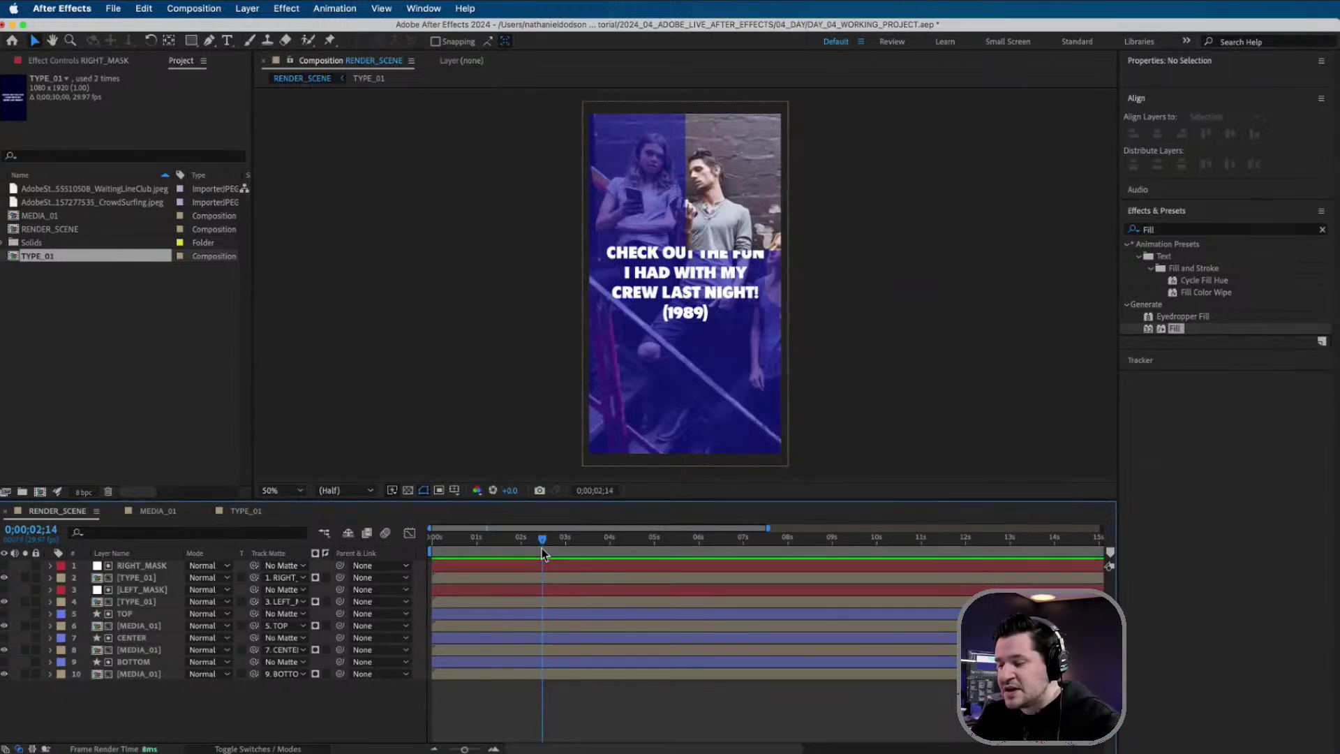
- Duplicate the MEDIA_01 composition five times in the project
{"action": "left_click", "coordinate": [40, 215]}
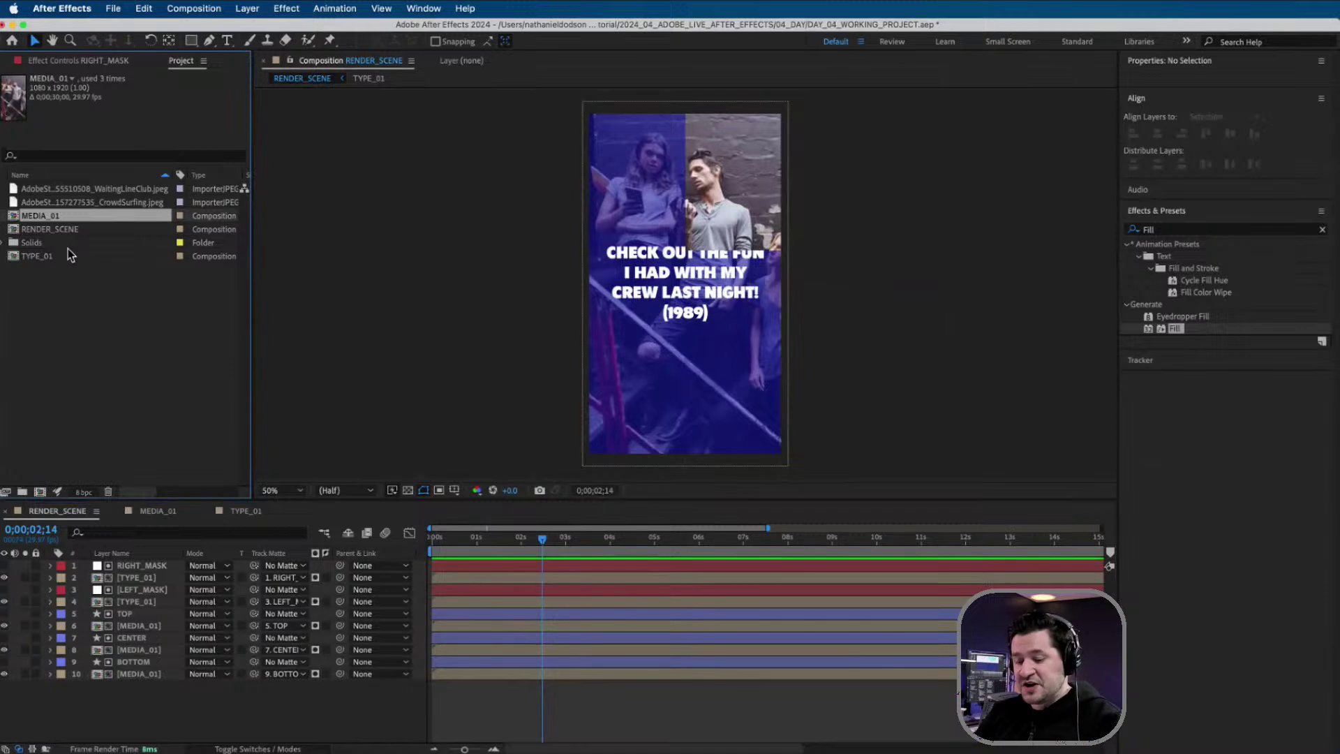
{"action": "key", "text": "super+d"}
{"action": "key", "text": "super+d"}
{"action": "key", "text": "super+d"}
{"action": "key", "text": "super+d"}
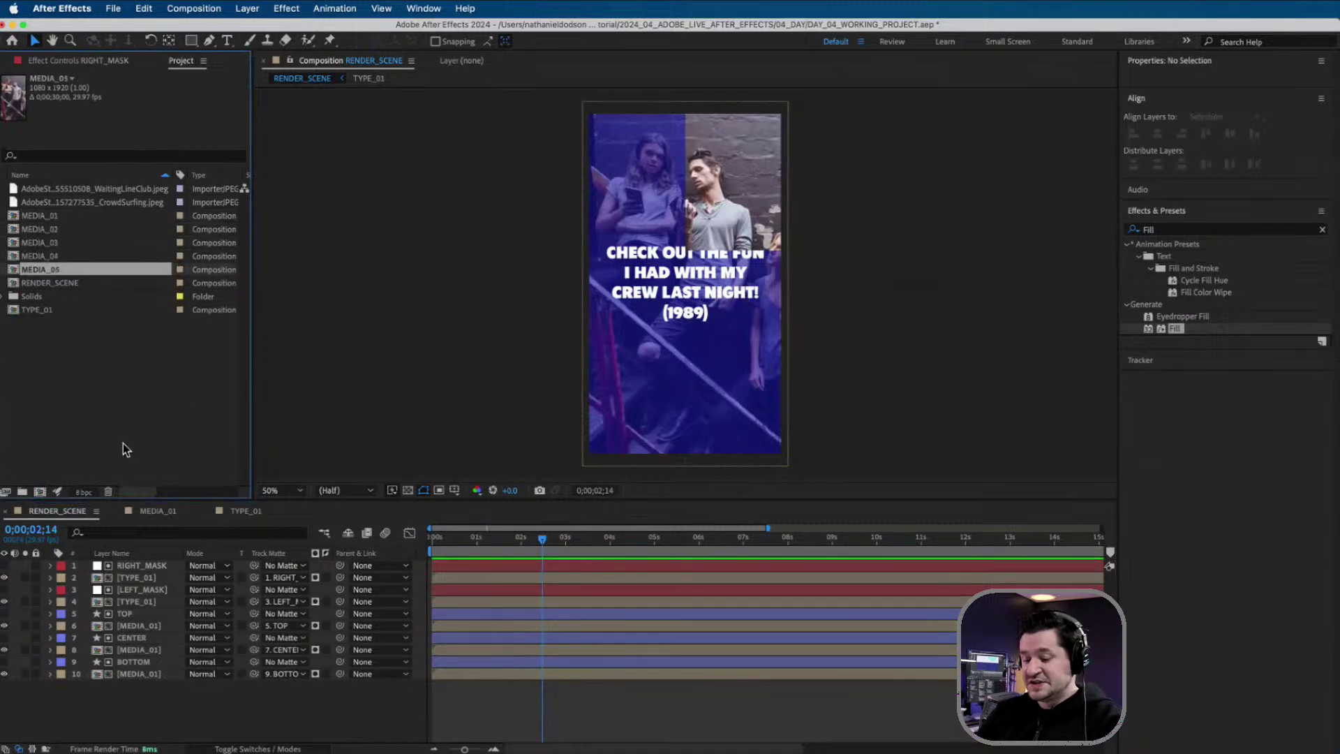
{"action": "key", "text": "super+d"}
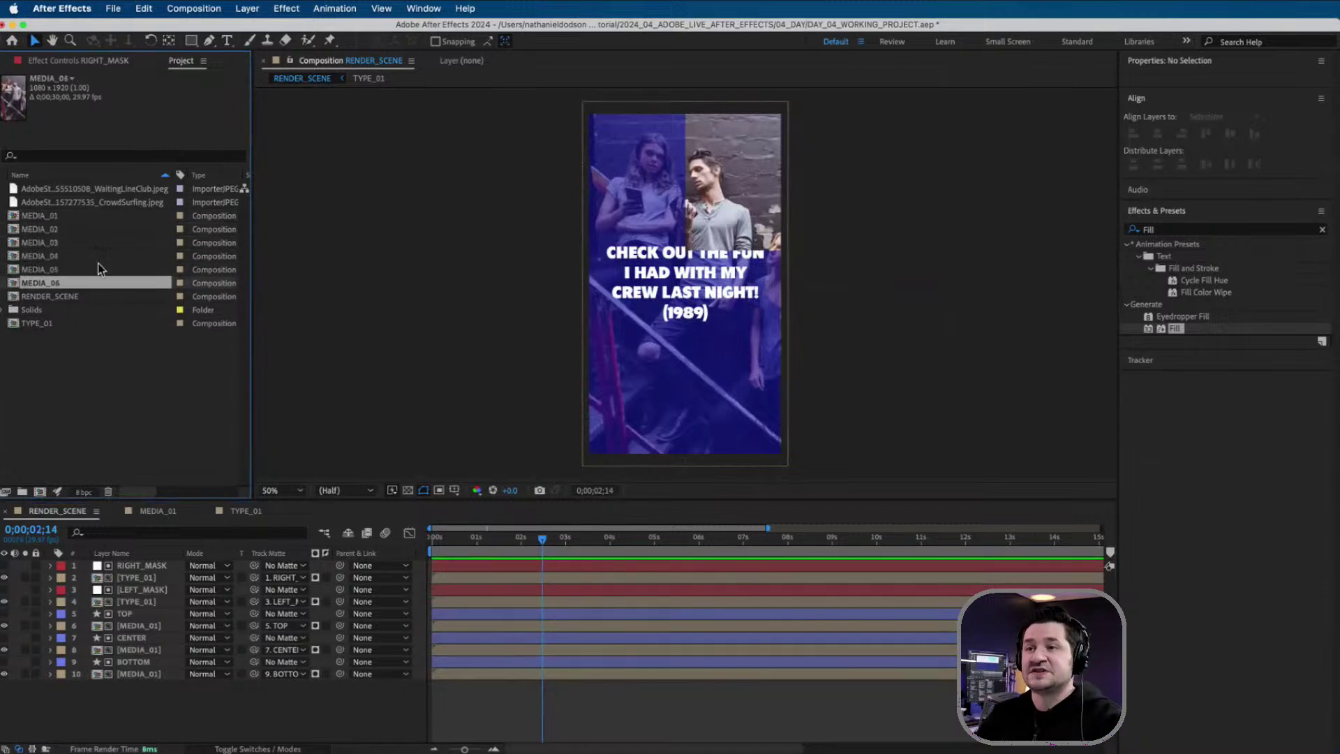
- Delete the duplicate compositions MEDIA_02 through MEDIA_06 from the project
{"action": "left_click", "coordinate": [73, 229], "text": "shift"}
{"action": "key", "text": "Delete"}
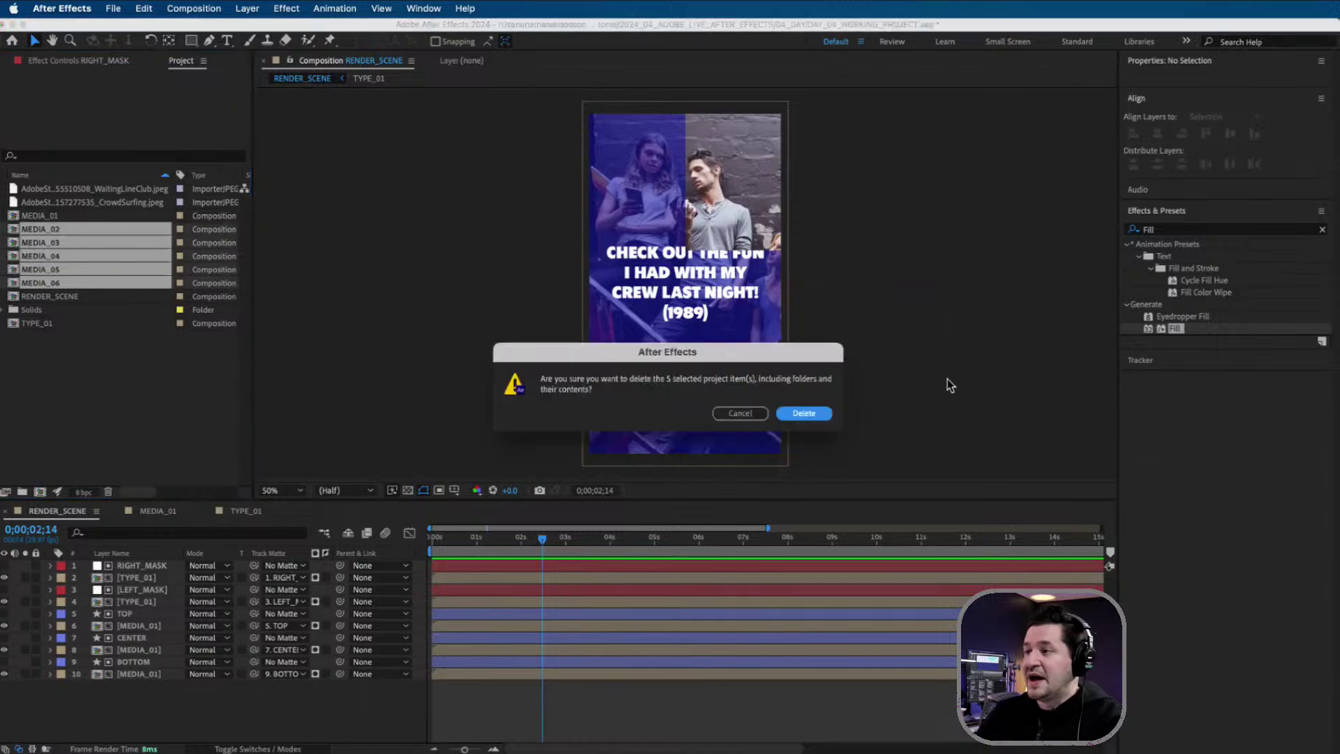
{"action": "left_click", "coordinate": [809, 414]}
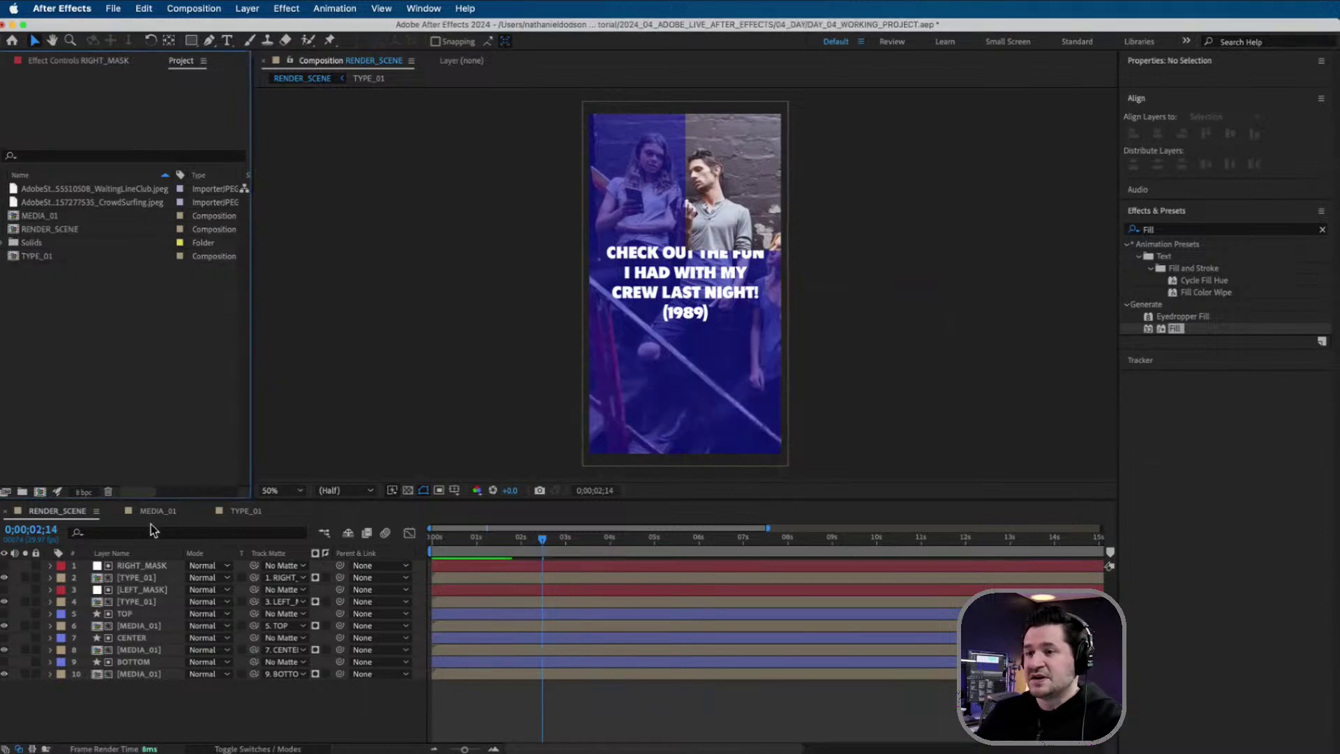
- Show the layer switches and mark the matte layers RIGHT_MASK, LEFT_MASK, TOP, CENTER and BOTTOM as shy
{"action": "left_click", "coordinate": [54, 218]}
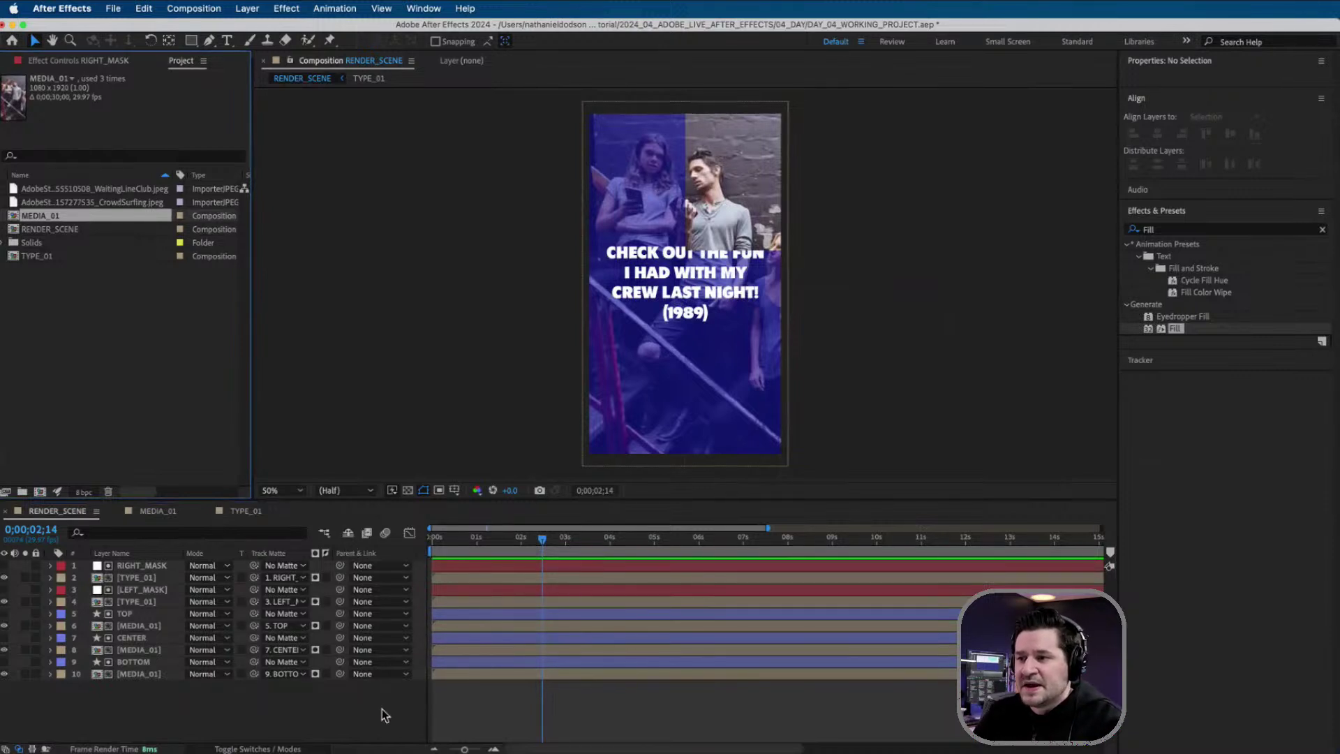
{"action": "left_click", "coordinate": [253, 749]}
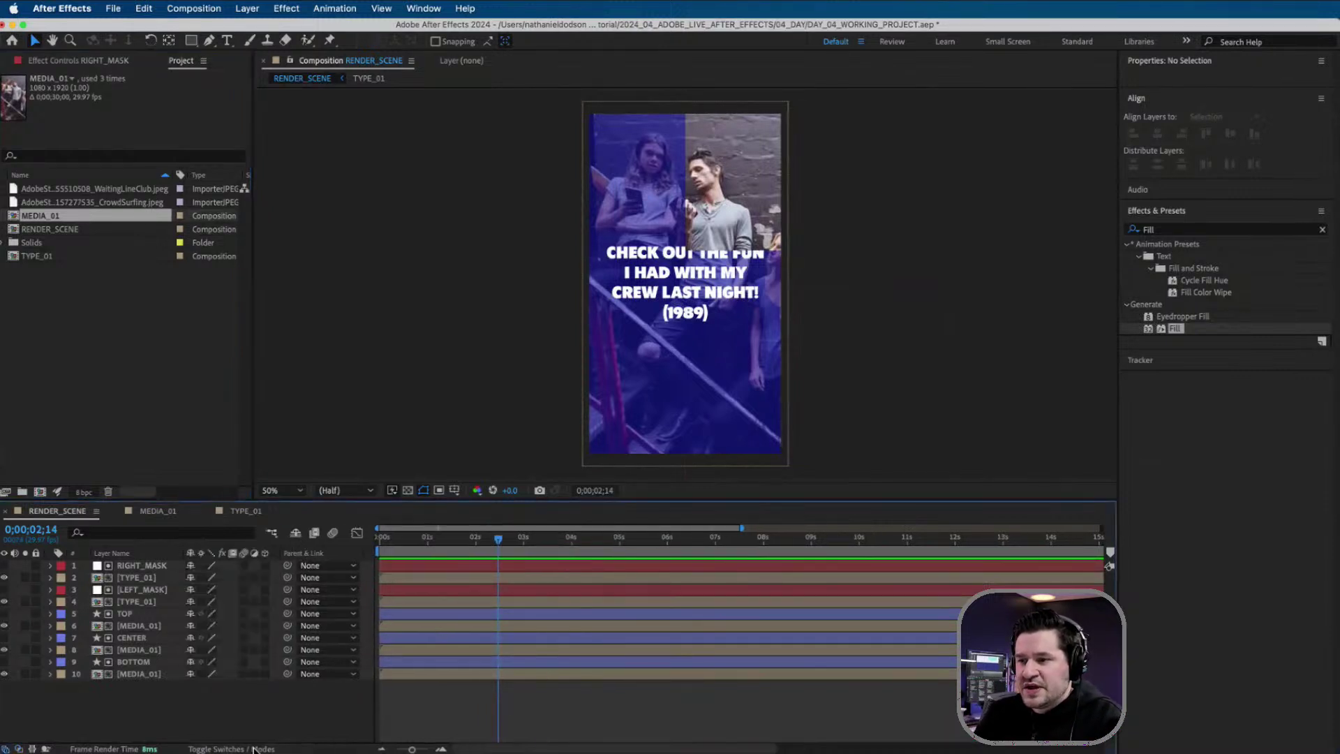
{"action": "left_click", "coordinate": [253, 749]}
{"action": "left_click", "coordinate": [254, 749]}
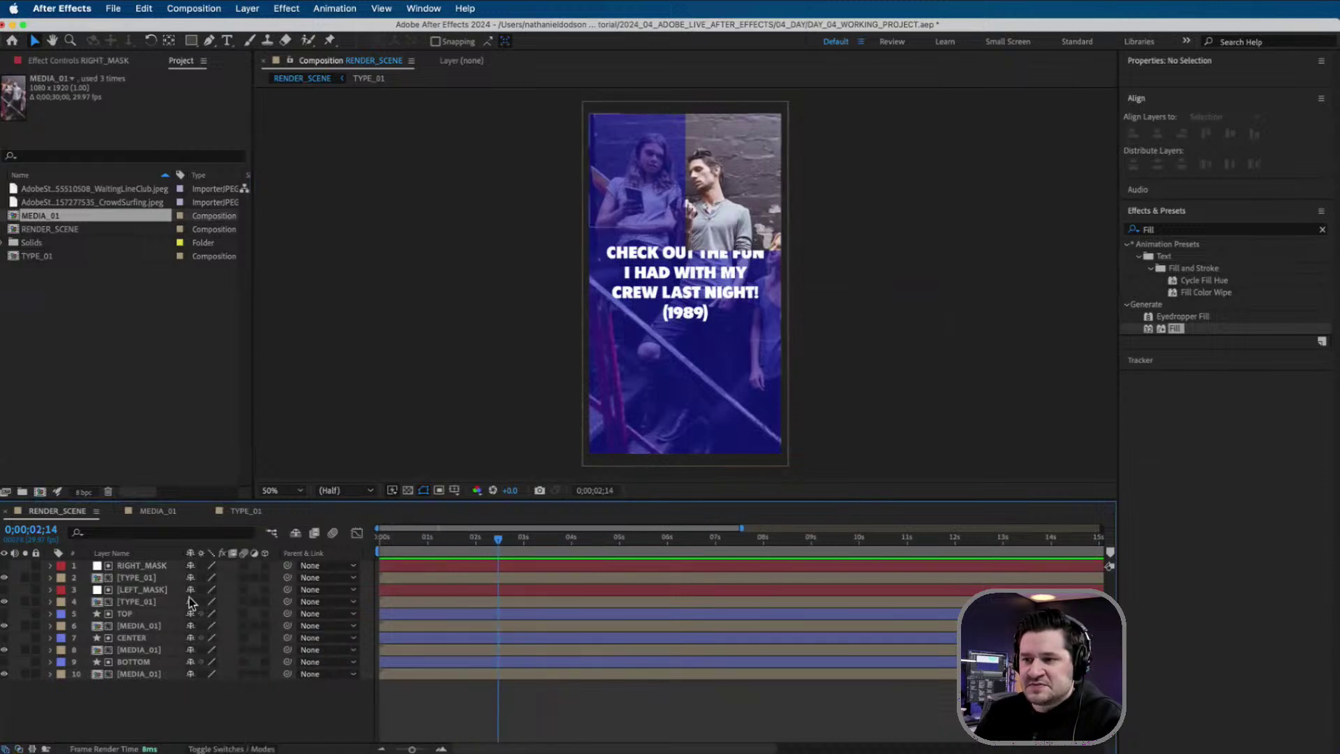
{"action": "left_click", "coordinate": [190, 565]}
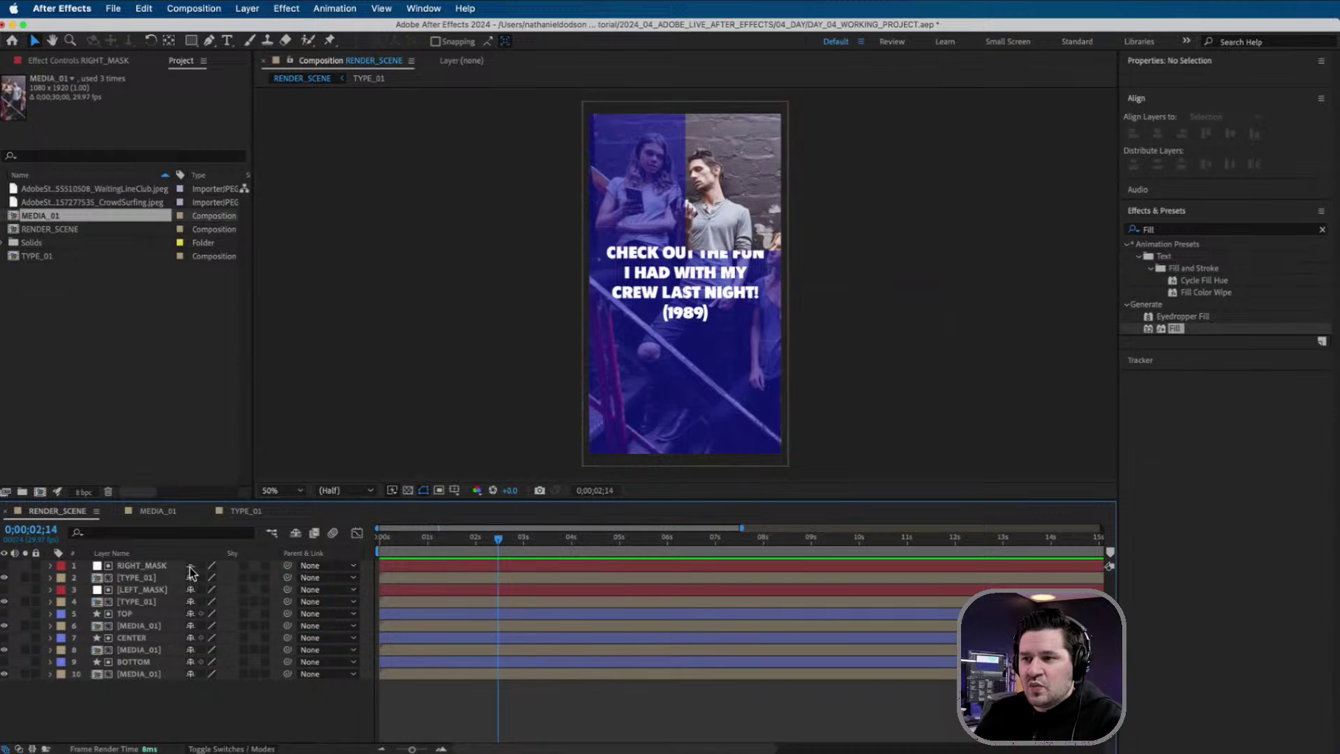
{"action": "left_click", "coordinate": [190, 589]}
{"action": "left_click", "coordinate": [191, 613]}
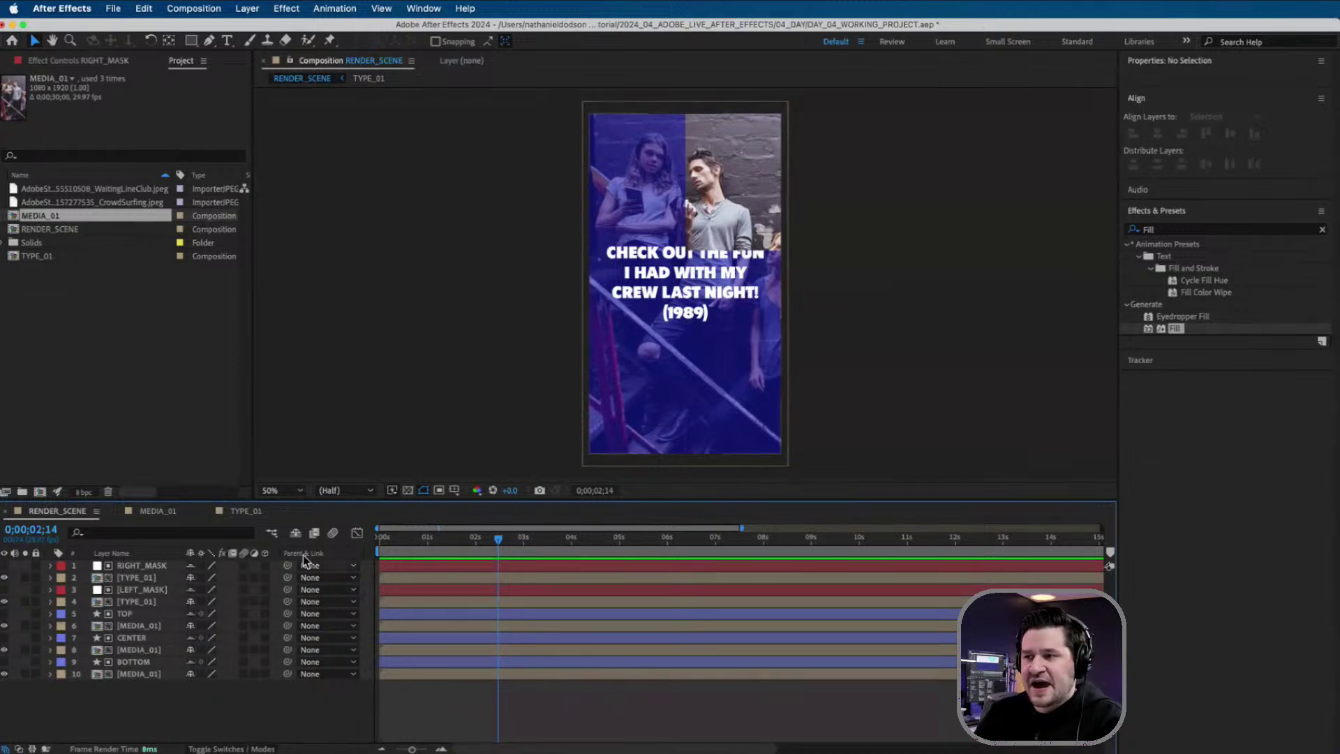
- Hide all shy layers in the RENDER_SCENE timeline, leaving only the TYPE_01 and MEDIA_01 layers listed
{"action": "left_click", "coordinate": [295, 533]}
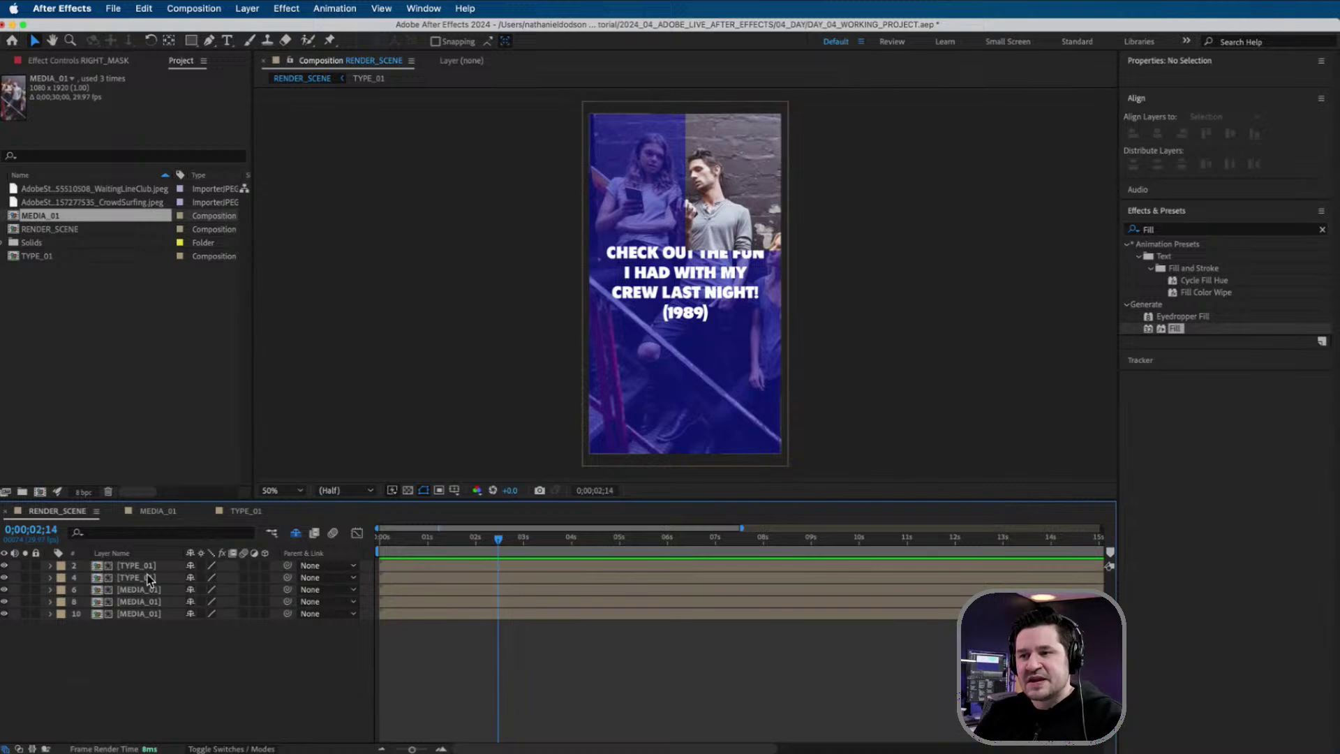
{"action": "left_click", "coordinate": [296, 534]}
{"action": "left_click", "coordinate": [296, 534]}
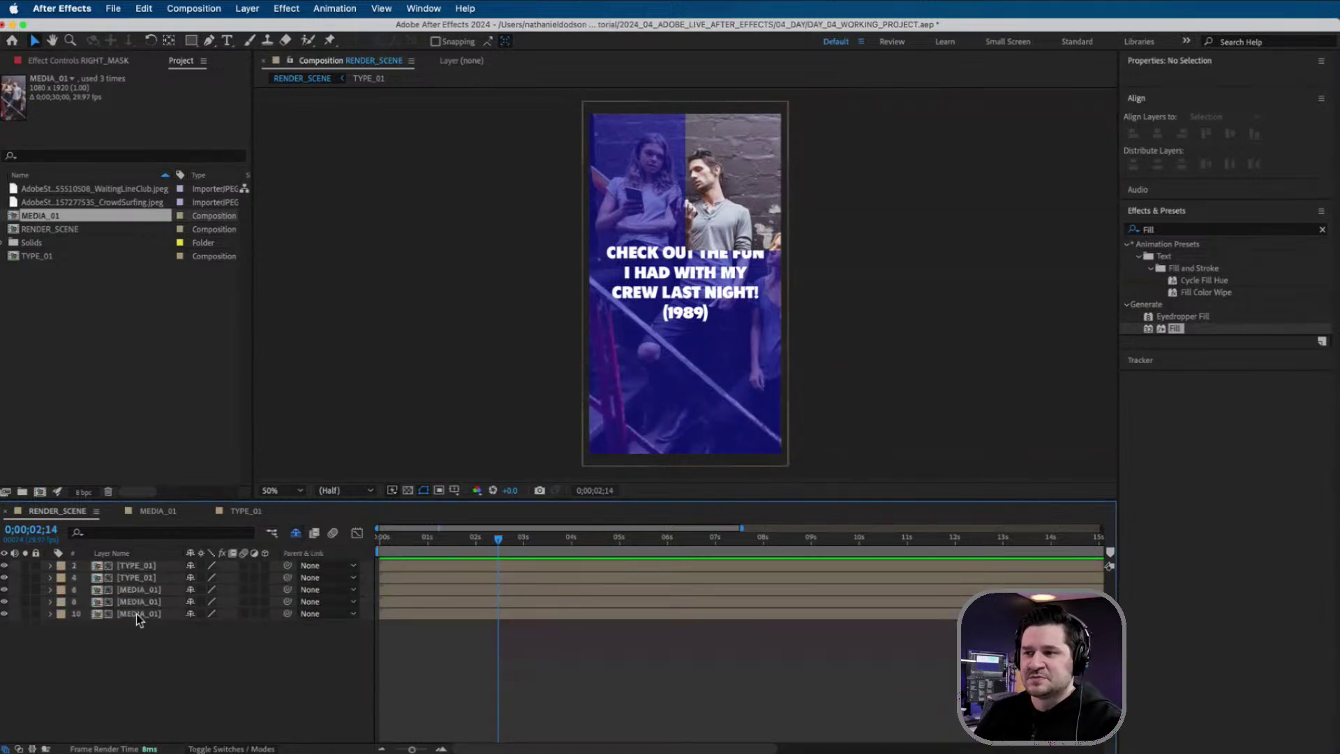
- Open the MEDIA_01 composition and import the day_04_socialvideo_03 clip from the 04_DAY folder in Finder into the project
{"action": "left_click", "coordinate": [169, 512]}
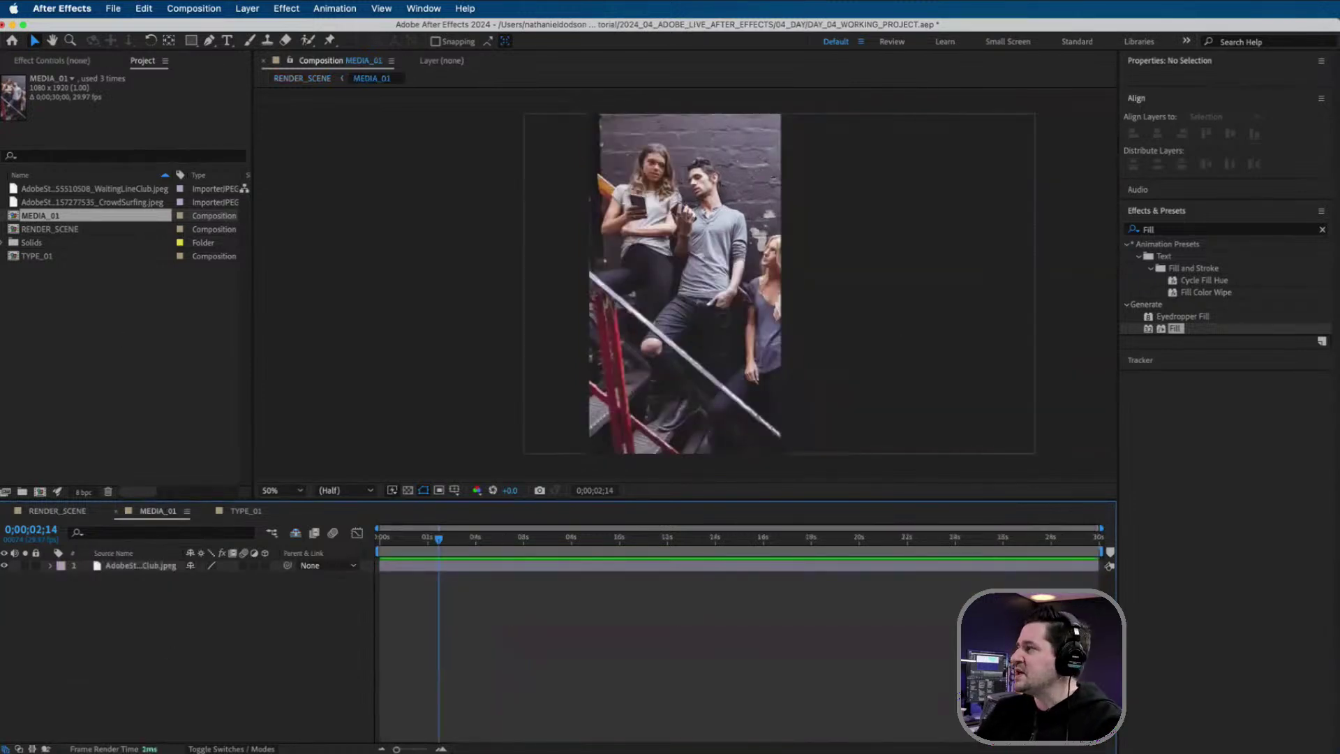
{"action": "key", "text": "super+Tab"}
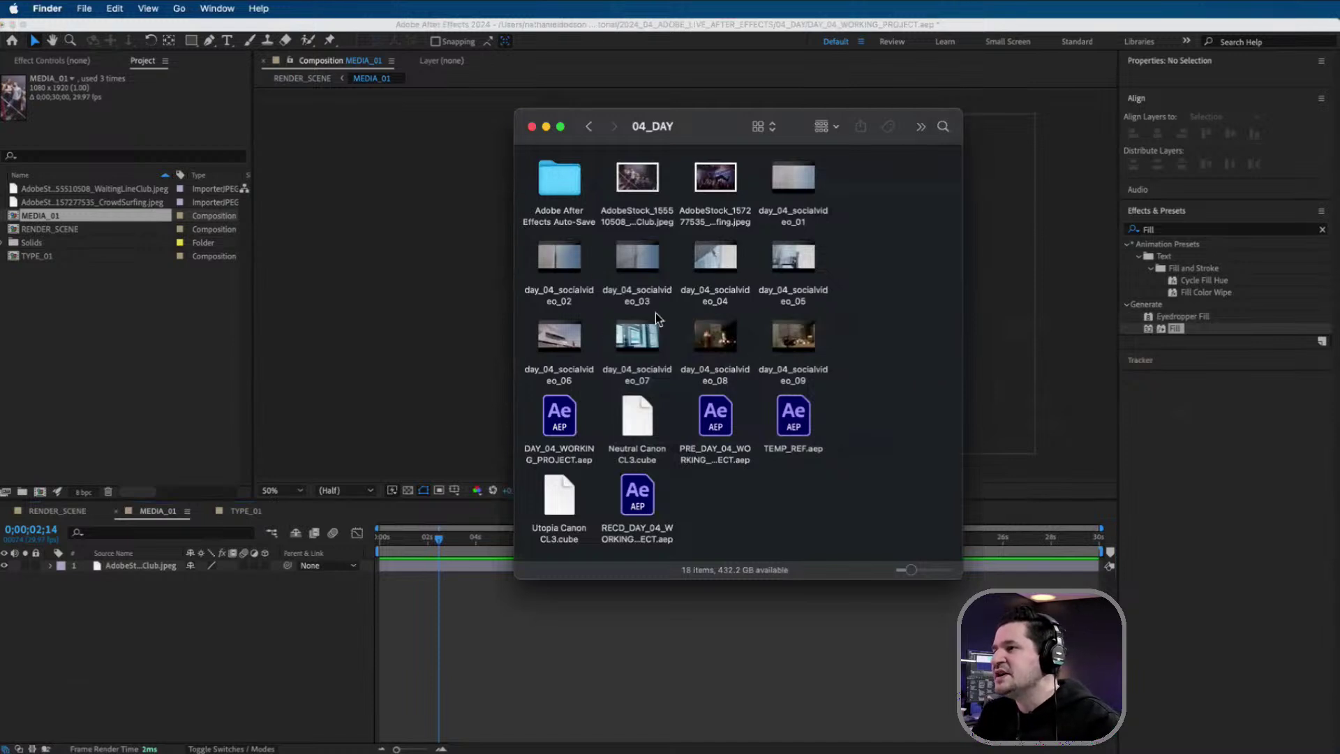
{"action": "left_click_drag", "start_coordinate": [639, 262], "coordinate": [131, 316]}
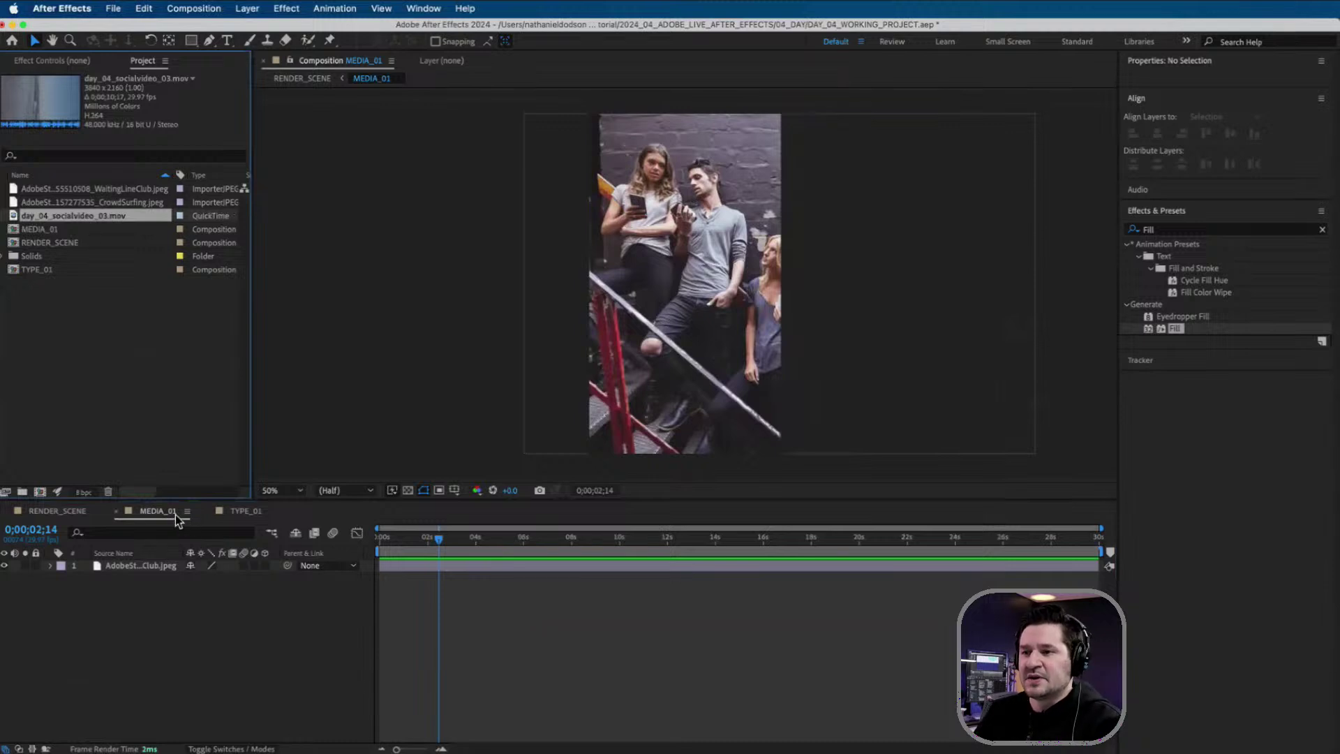
- Turn off the visibility of the WaitingLineClub photo layer and add day_04_socialvideo_03.mov above it in MEDIA_01
{"action": "left_click", "coordinate": [116, 567]}
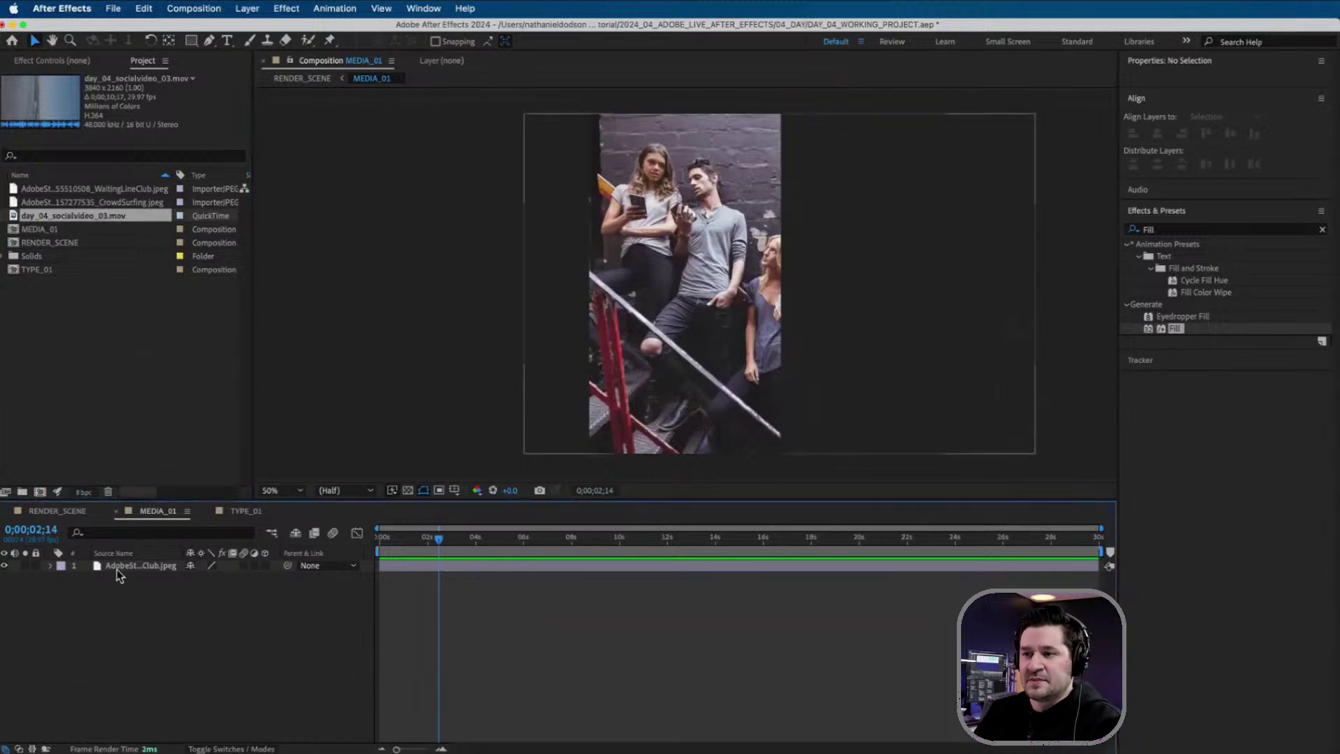
{"action": "left_click", "coordinate": [4, 566]}
{"action": "left_click_drag", "start_coordinate": [69, 218], "coordinate": [159, 568]}
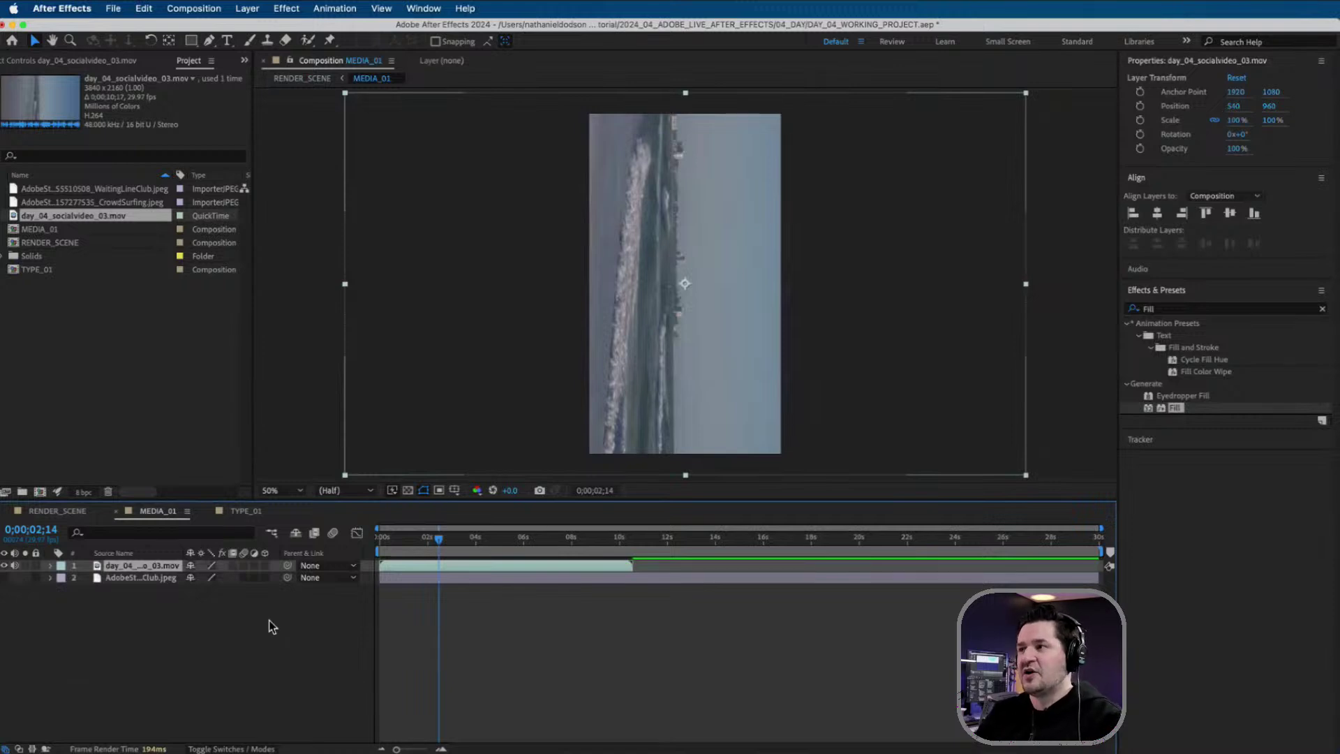
- Set the rotation of the day_04_socialvideo_03.mov layer to -90°
{"action": "key", "text": "r"}
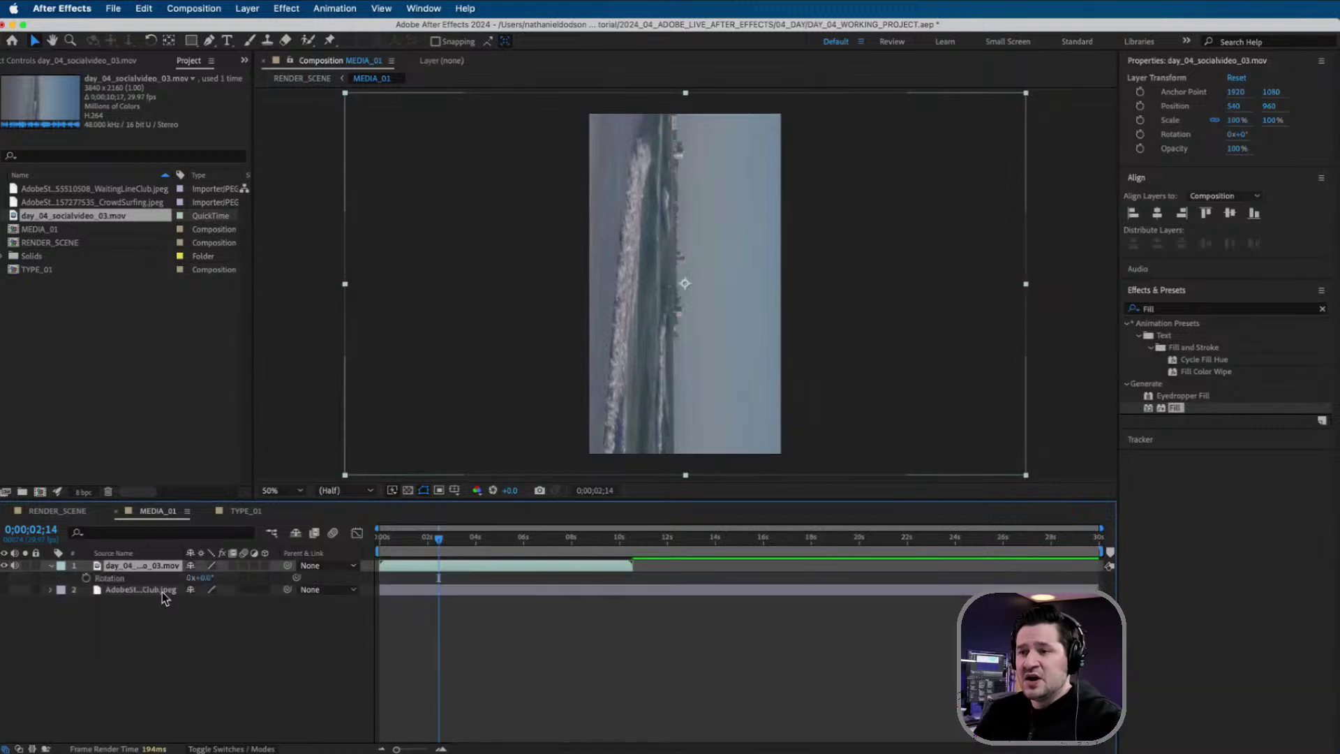
{"action": "left_click", "coordinate": [206, 579]}
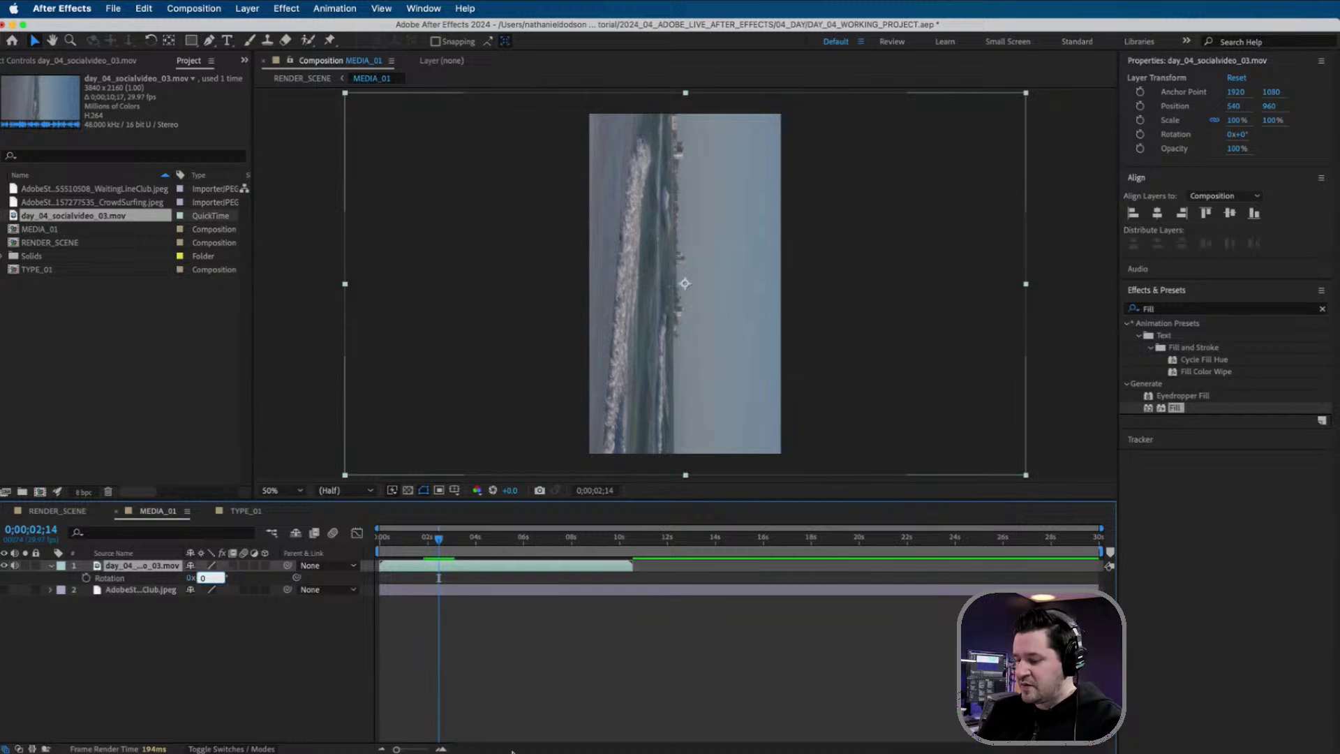
{"action": "key", "text": "Return"}
{"action": "left_click", "coordinate": [127, 719]}
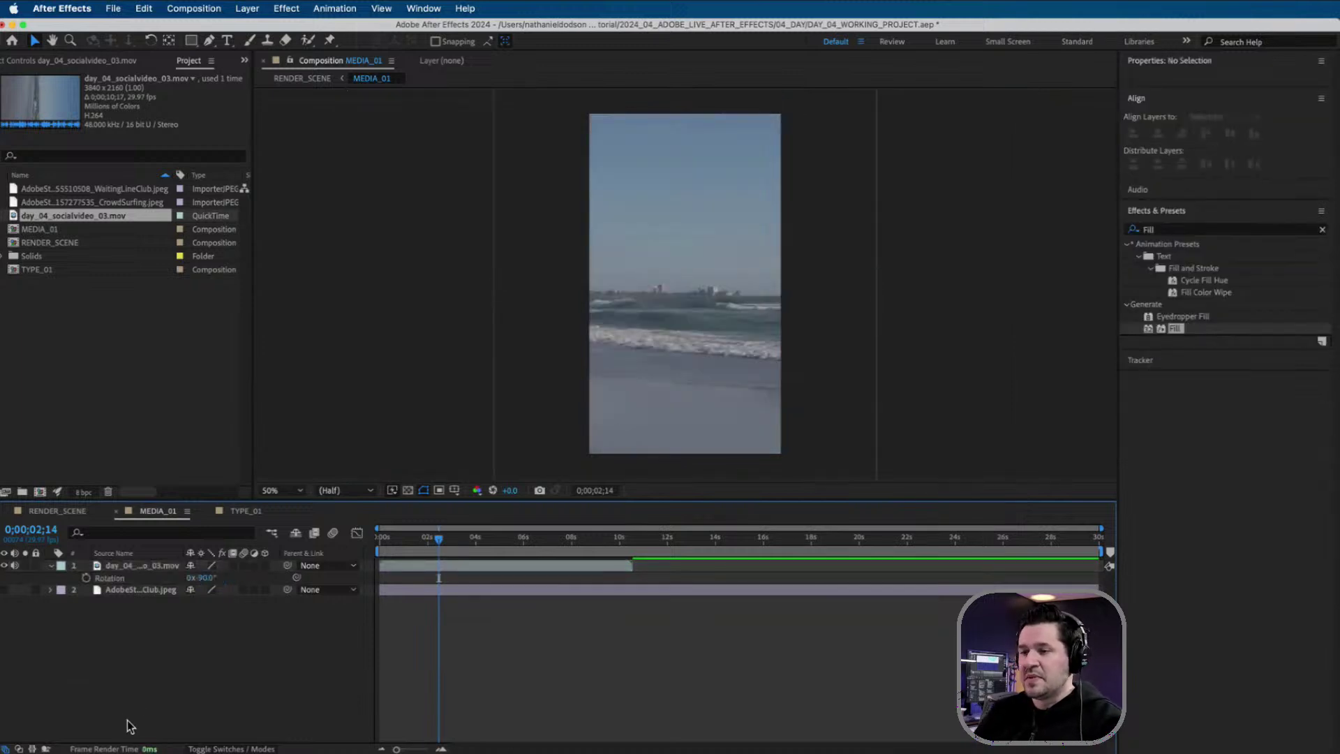
- Scale the day_04_socialvideo_03.mov layer down to 53% so the clip fits the vertical frame
{"action": "left_click", "coordinate": [119, 567]}
{"action": "key", "text": "s"}
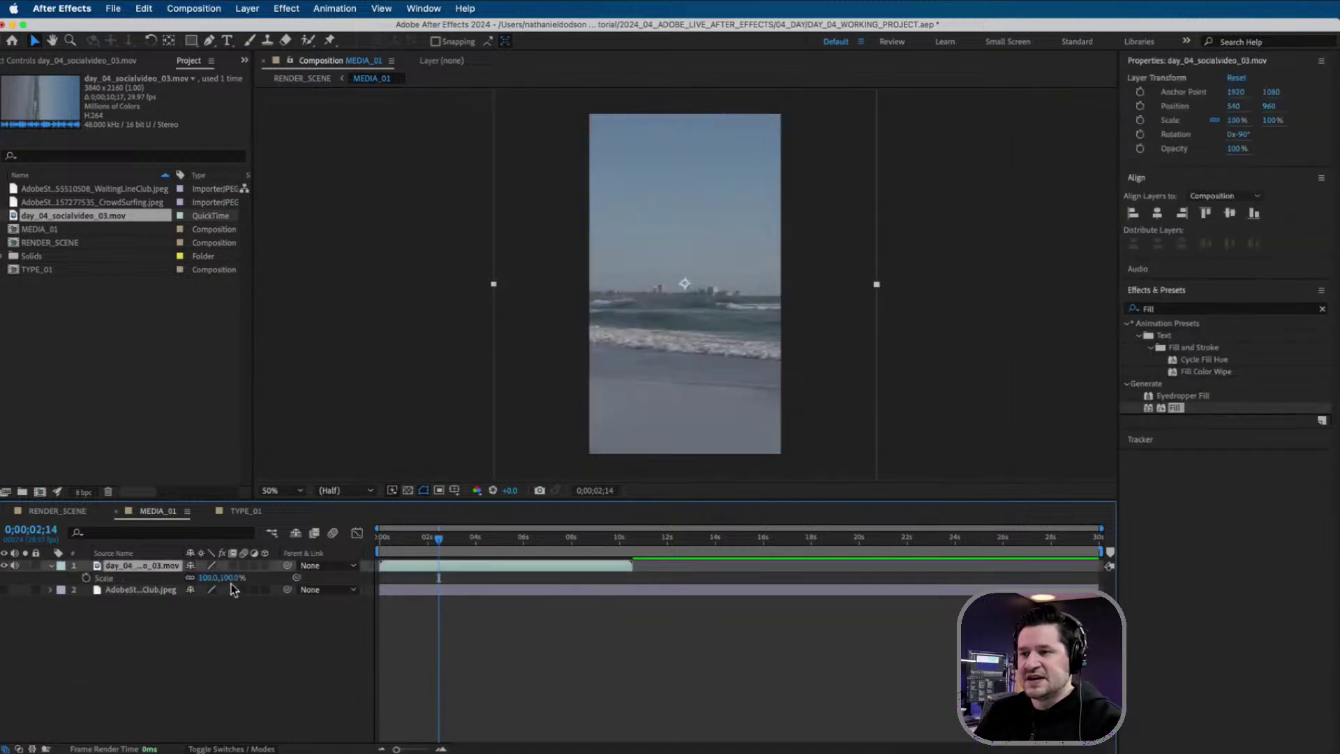
{"action": "left_click_drag", "start_coordinate": [222, 578], "coordinate": [187, 584]}
{"action": "left_click", "coordinate": [386, 642]}
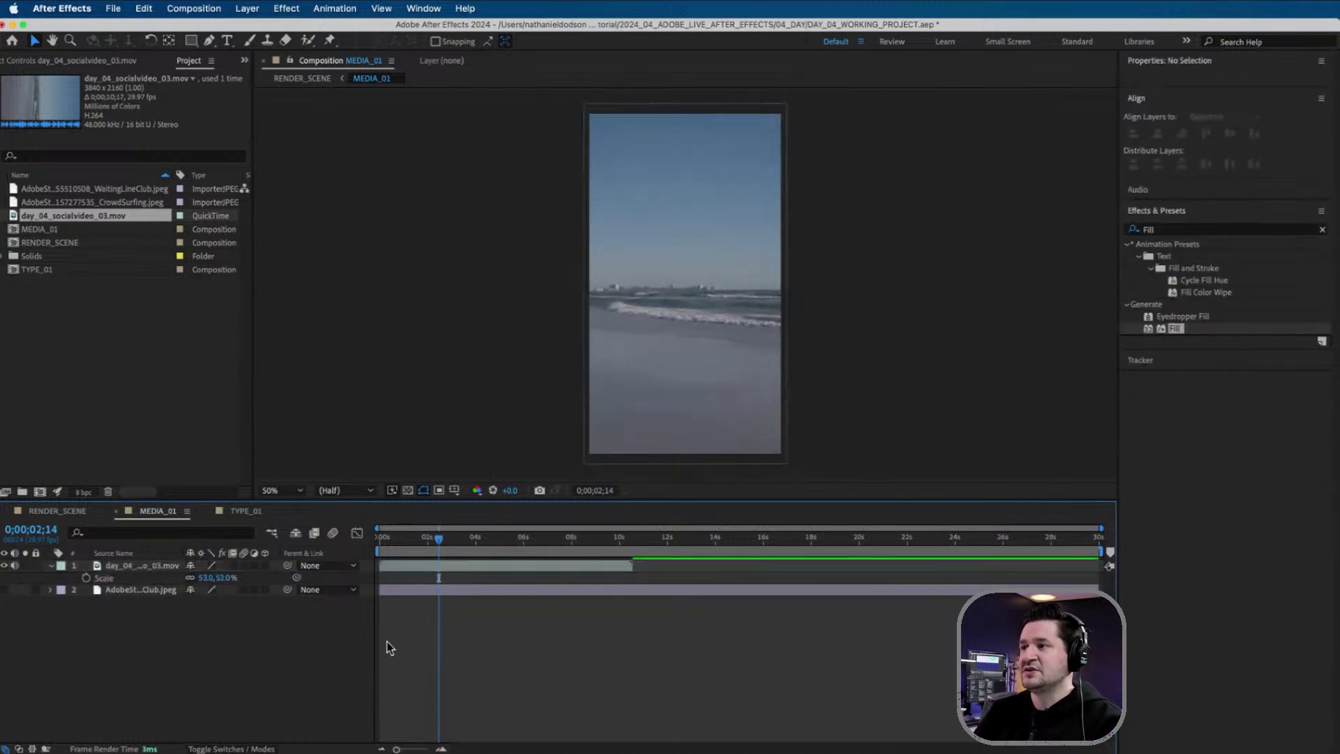
- Add the Apply Color LUT effect with Utopia Canon CL3.cube to the day_04_socialvideo_03.mov layer and mute the layer's audio
{"action": "left_click", "coordinate": [119, 564]}
{"action": "left_click", "coordinate": [1190, 307]}
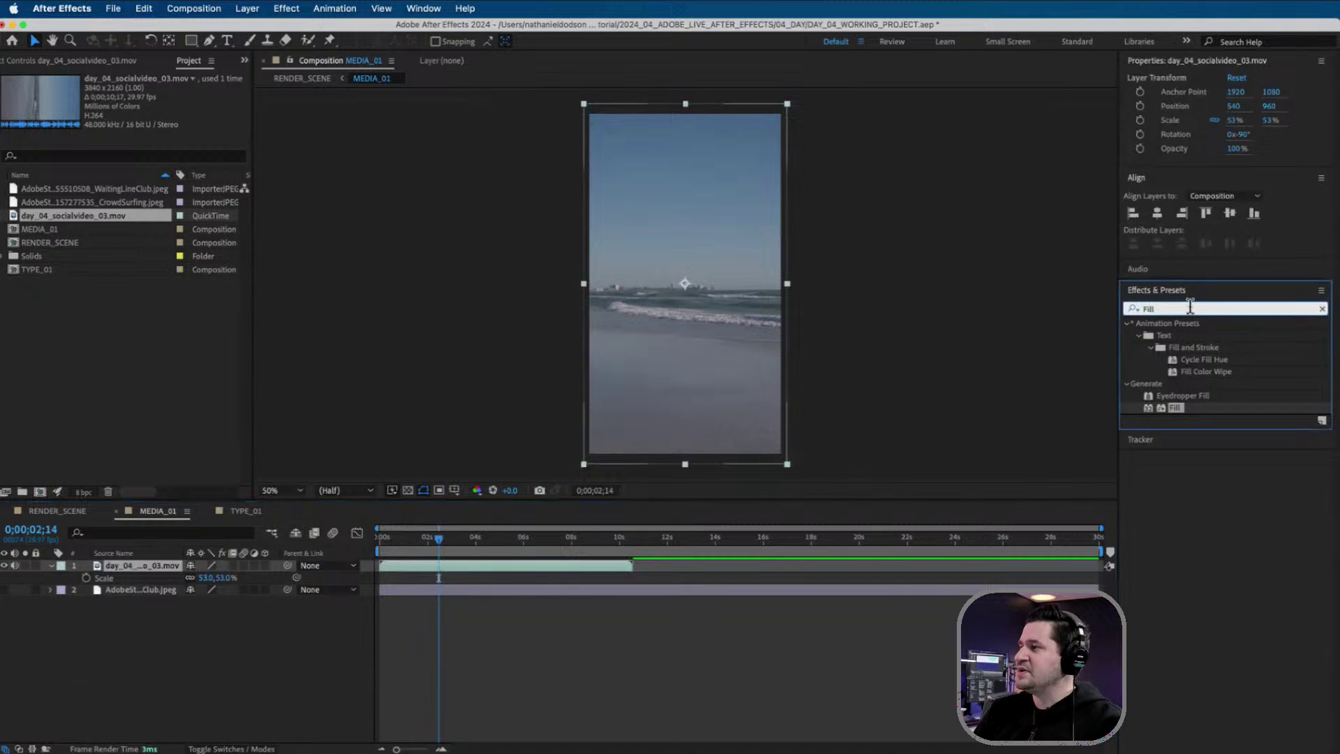
{"action": "type", "text": "LUT"}
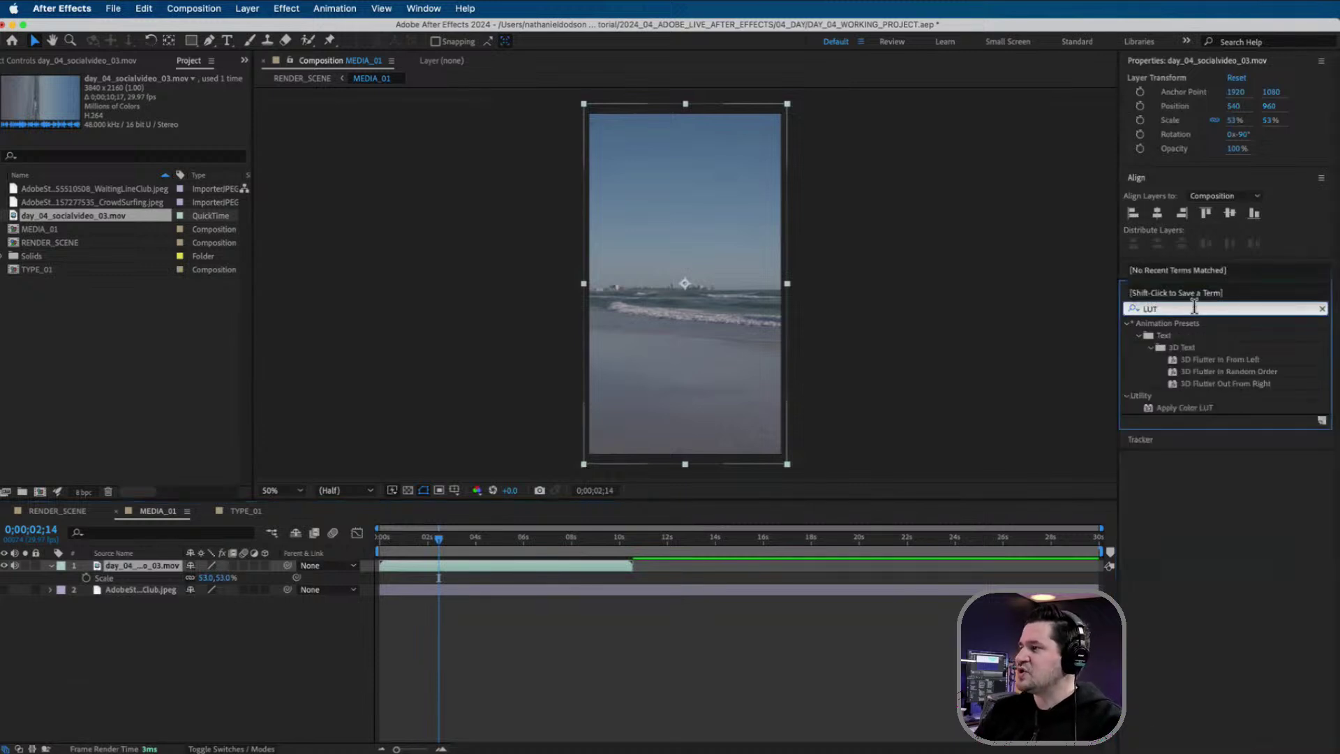
{"action": "left_click_drag", "start_coordinate": [1208, 406], "coordinate": [149, 566]}
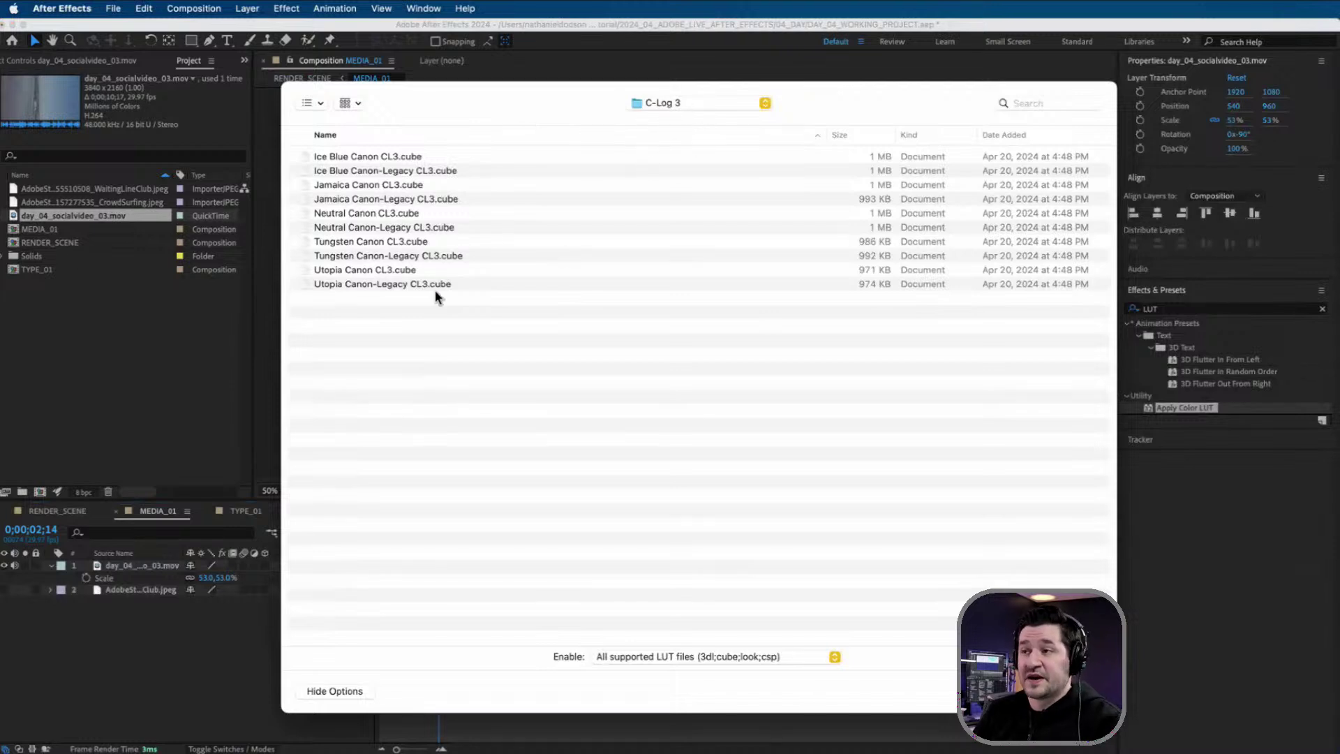
{"action": "left_click", "coordinate": [349, 272]}
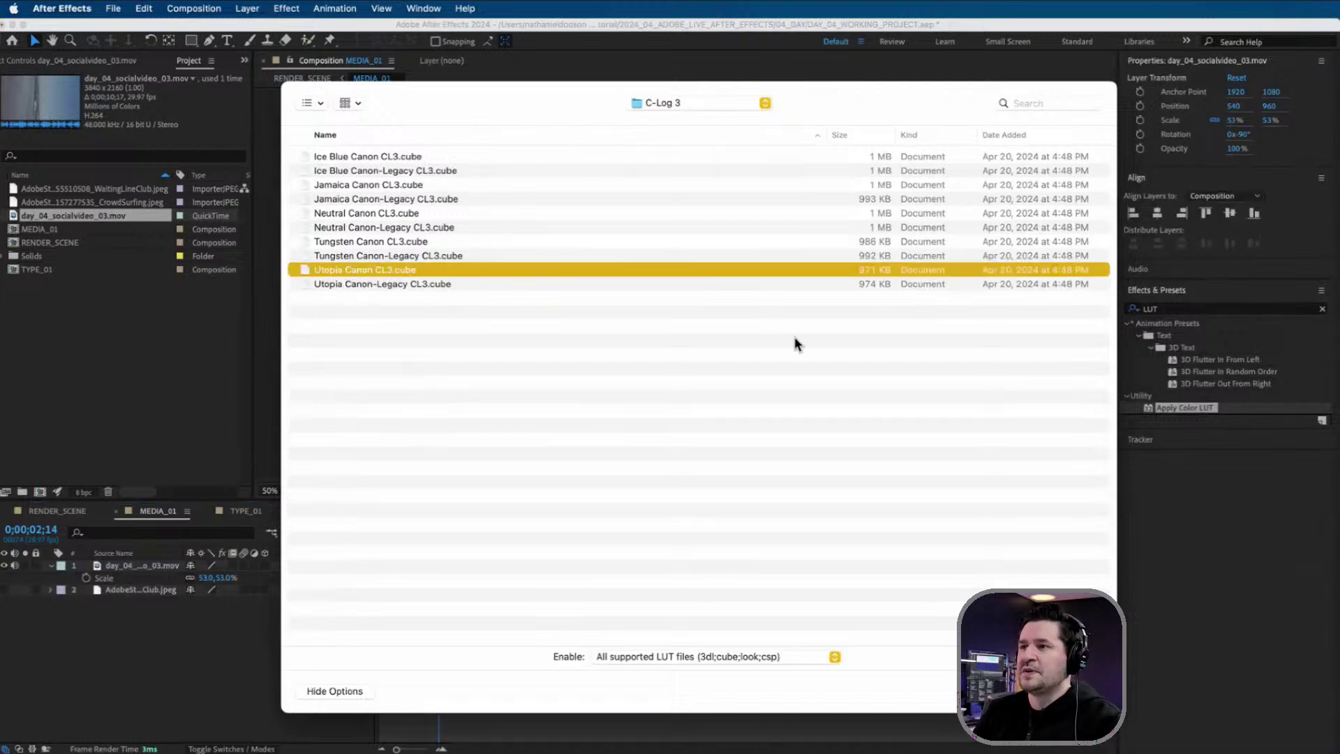
{"action": "key", "text": "Return"}
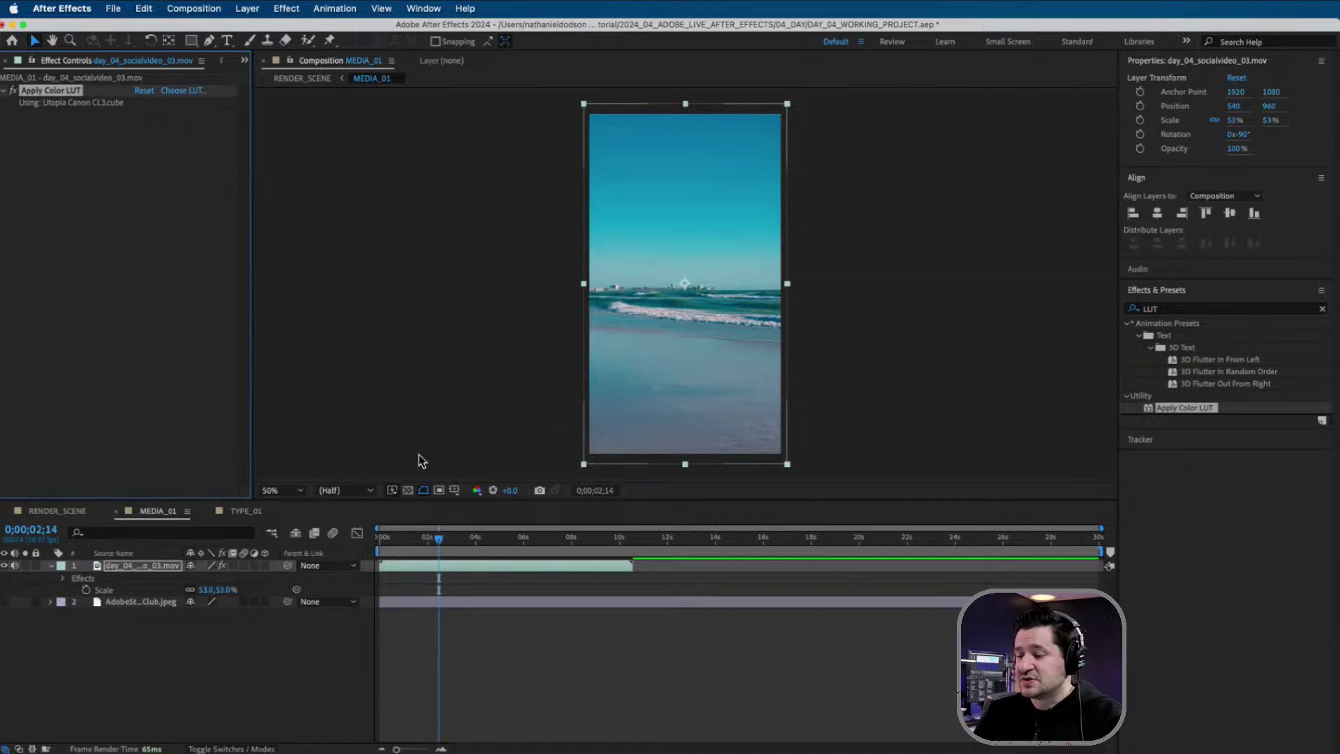
{"action": "left_click", "coordinate": [14, 566]}
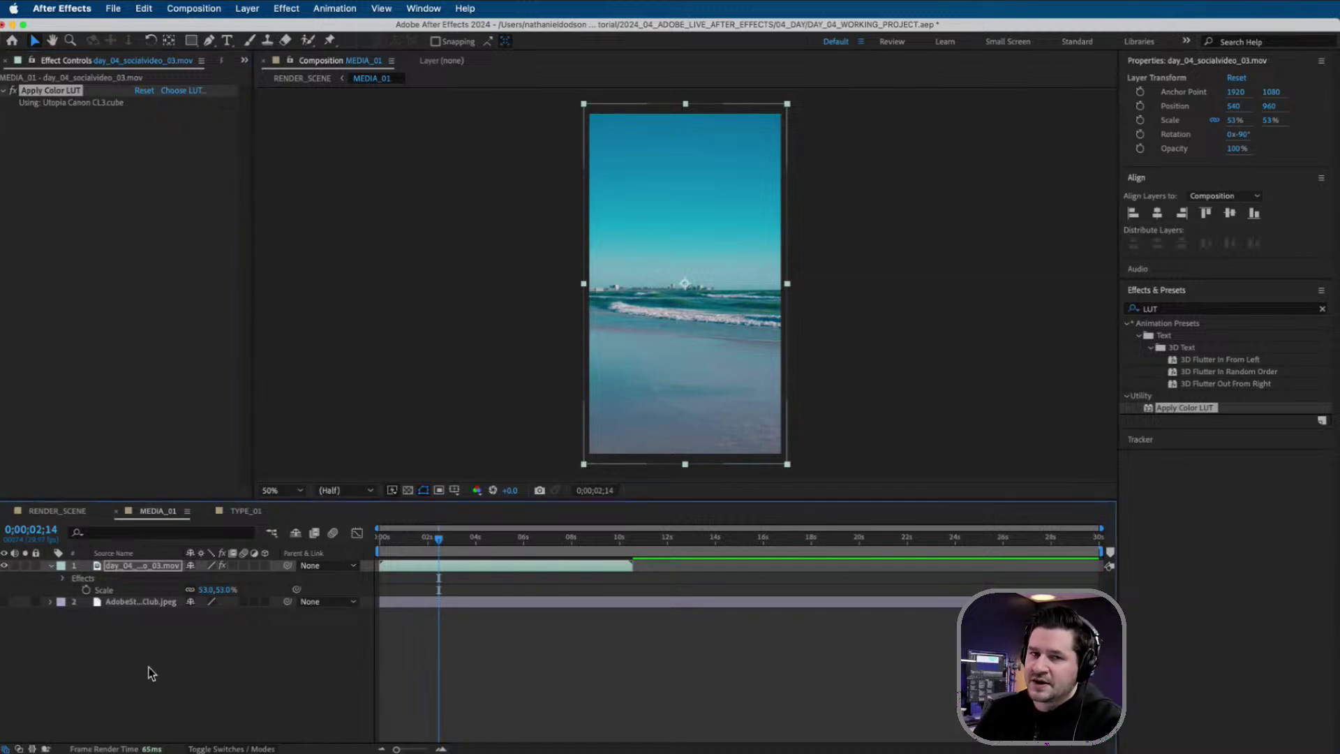
- Preview the RENDER_SCENE composition from its first frame to check the transitions with the new video footage
{"action": "left_click", "coordinate": [70, 511]}
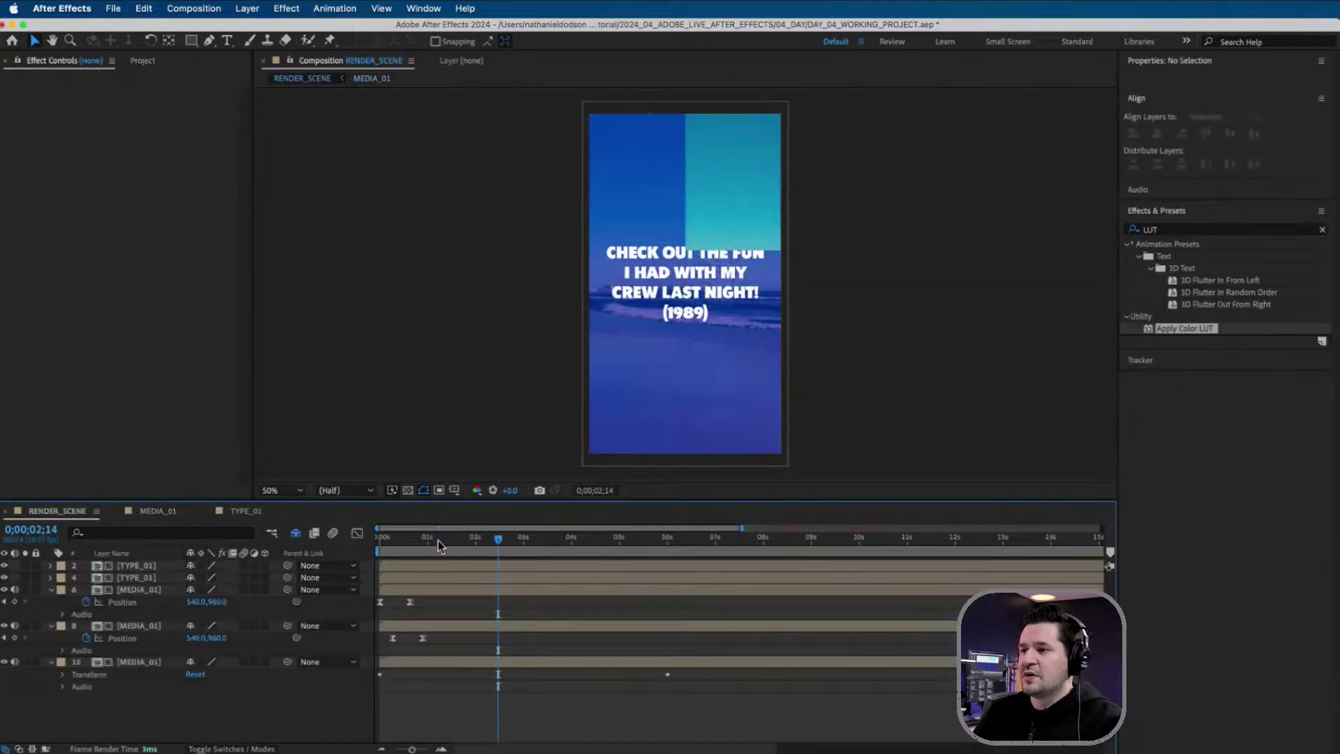
{"action": "left_click_drag", "start_coordinate": [438, 540], "coordinate": [298, 557]}
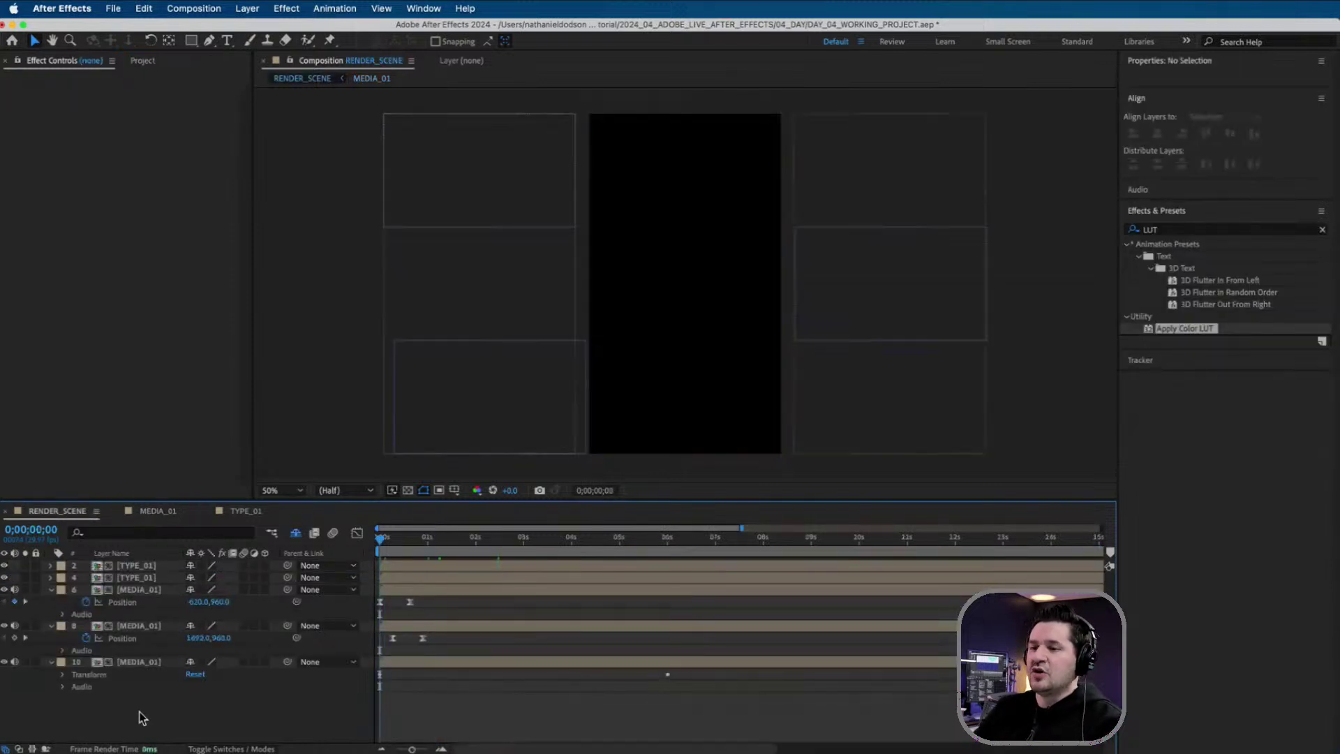
{"action": "key", "text": "space"}
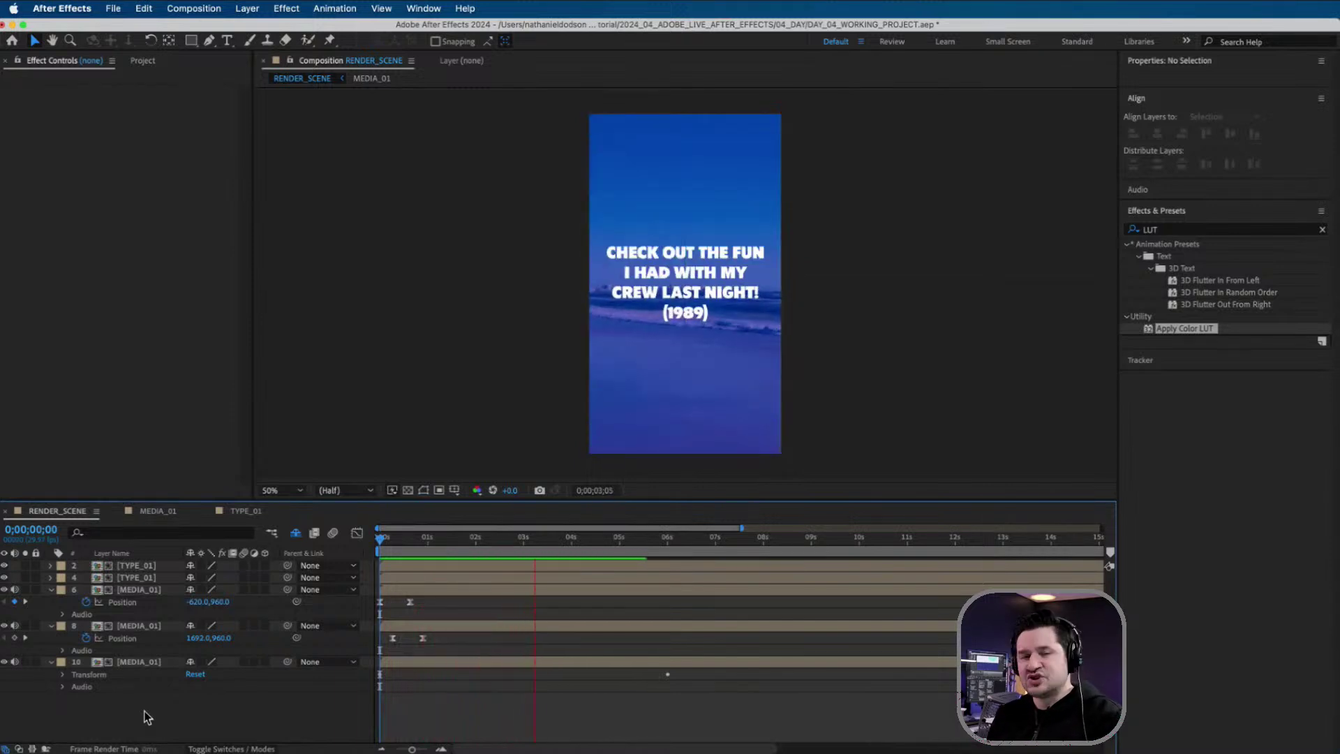
{"action": "key", "text": "space"}
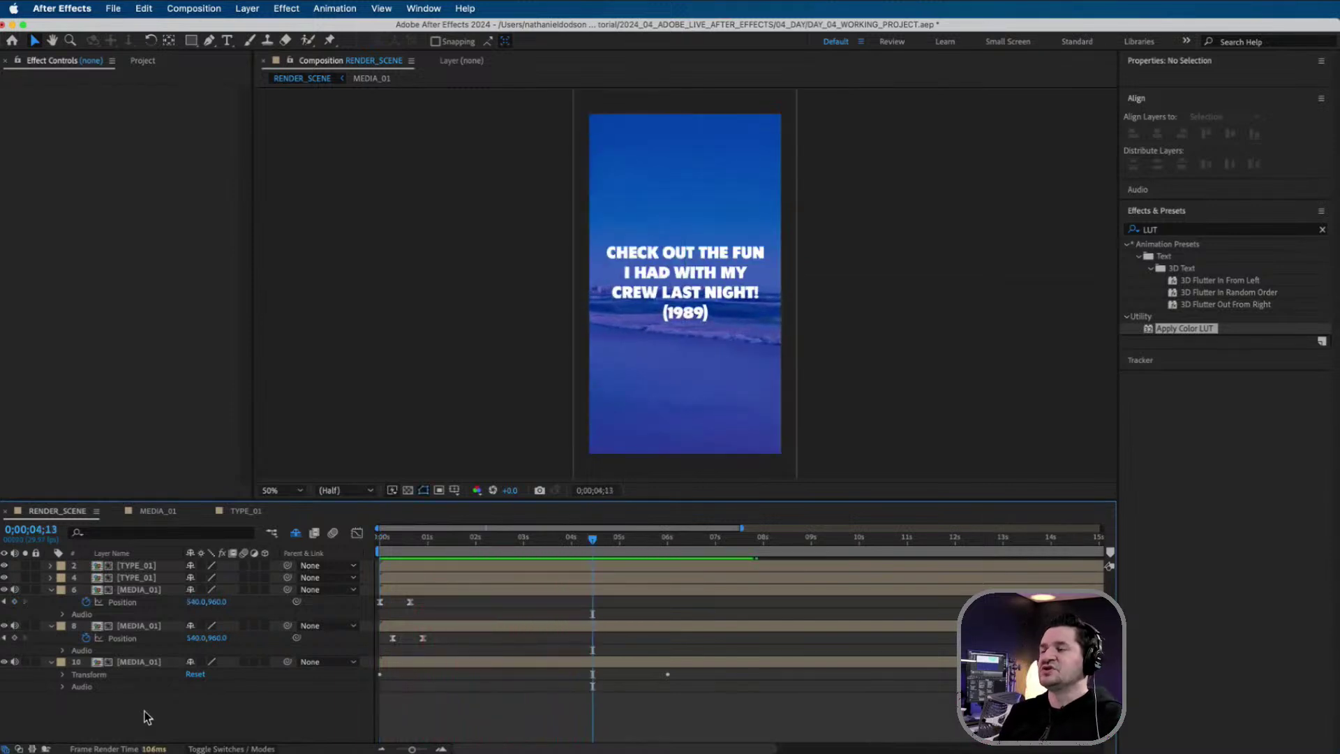